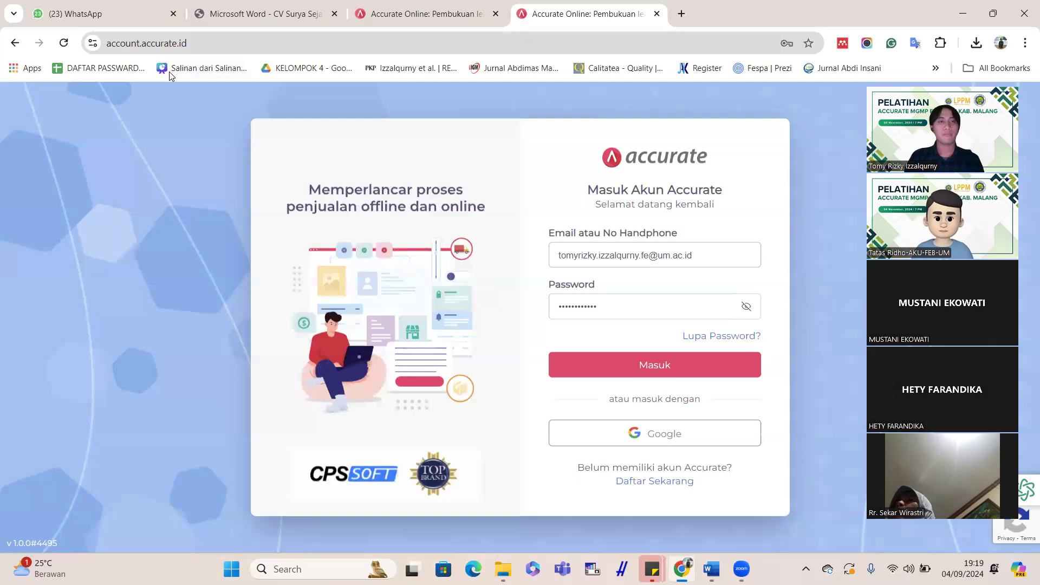
Go back from the Accurate page to the Google results for account accurate.
{"action": "left_click", "coordinate": [209, 43]}
{"action": "left_click", "coordinate": [209, 44]}
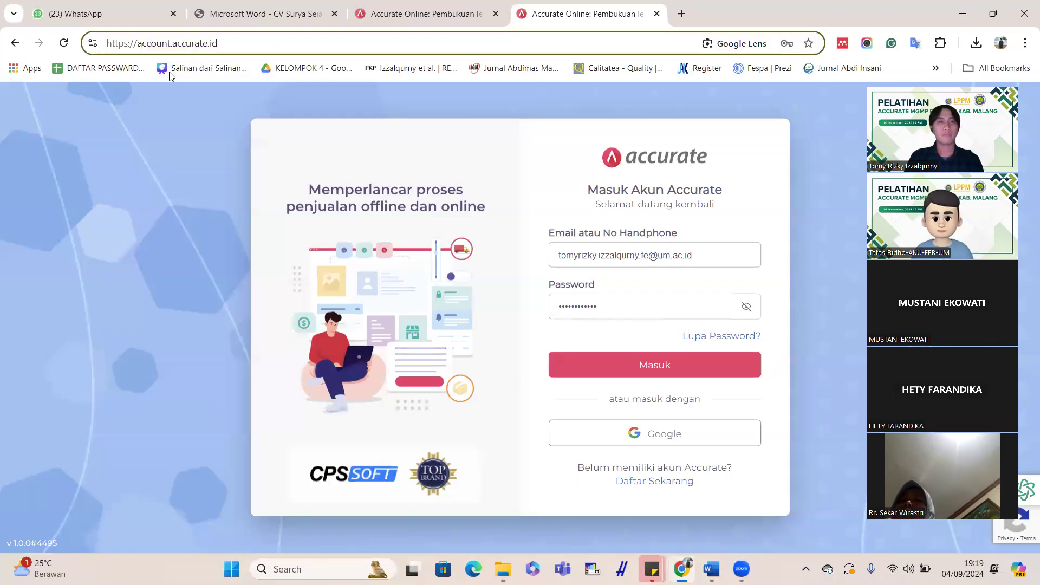
{"action": "key", "text": "ctrl+a"}
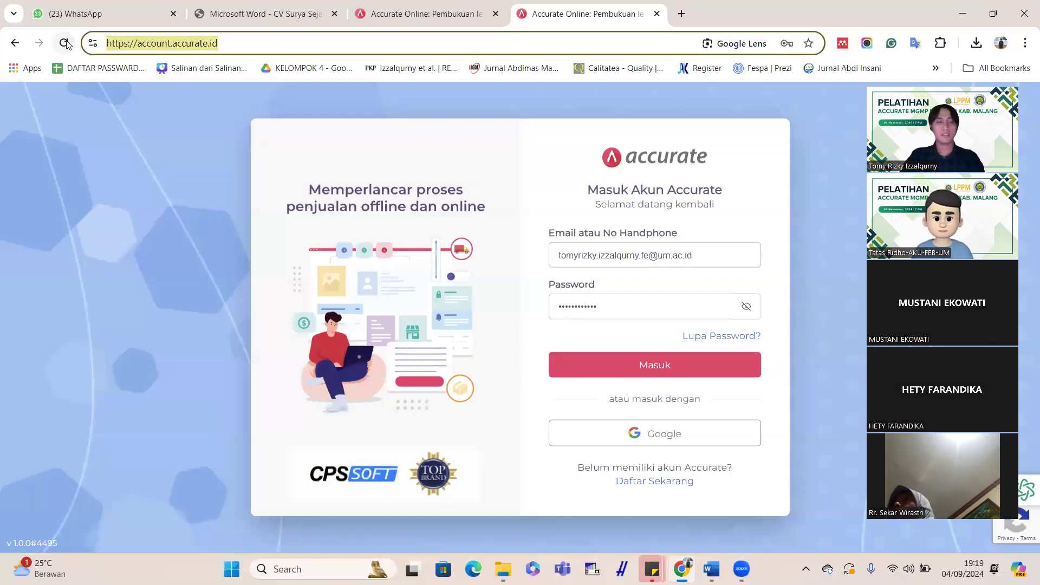
{"action": "left_click", "coordinate": [15, 43]}
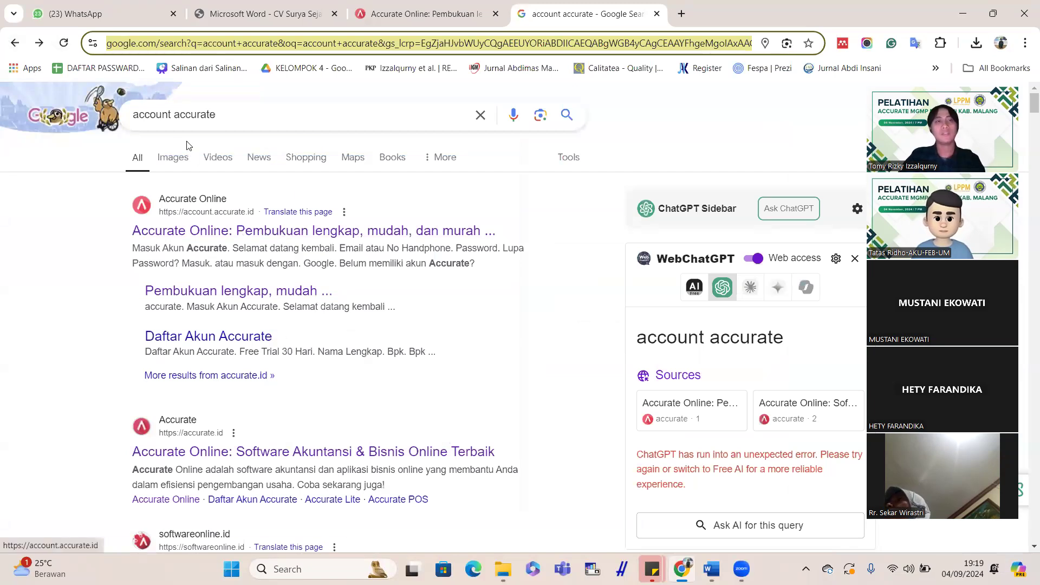
Open the Accurate Online result to reach the account login page.
{"action": "scroll", "coordinate": [170, 128], "scroll_direction": "up", "scroll_amount": 6}
{"action": "scroll", "coordinate": [169, 128], "scroll_direction": "up", "scroll_amount": 4}
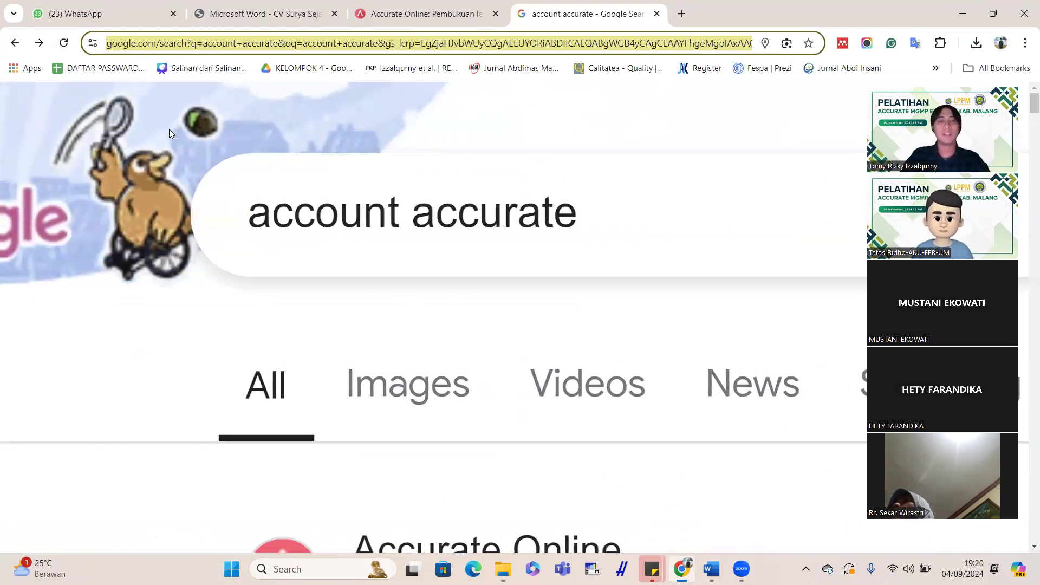
{"action": "scroll", "coordinate": [218, 247], "scroll_direction": "down", "scroll_amount": 3}
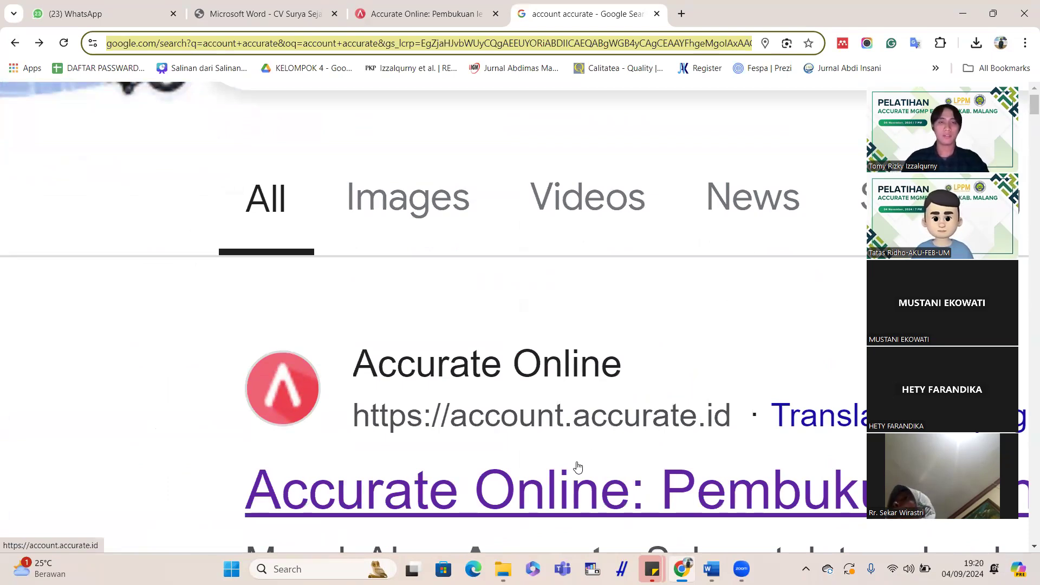
{"action": "scroll", "coordinate": [578, 467], "scroll_direction": "up", "scroll_amount": 3}
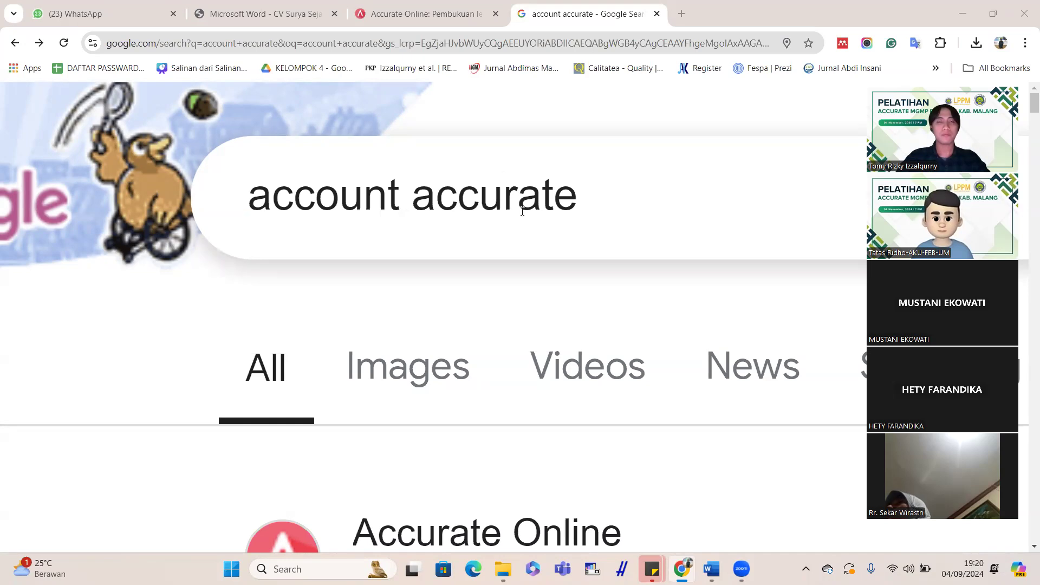
{"action": "scroll", "coordinate": [522, 211], "scroll_direction": "up", "scroll_amount": 1}
{"action": "left_click", "coordinate": [476, 212]}
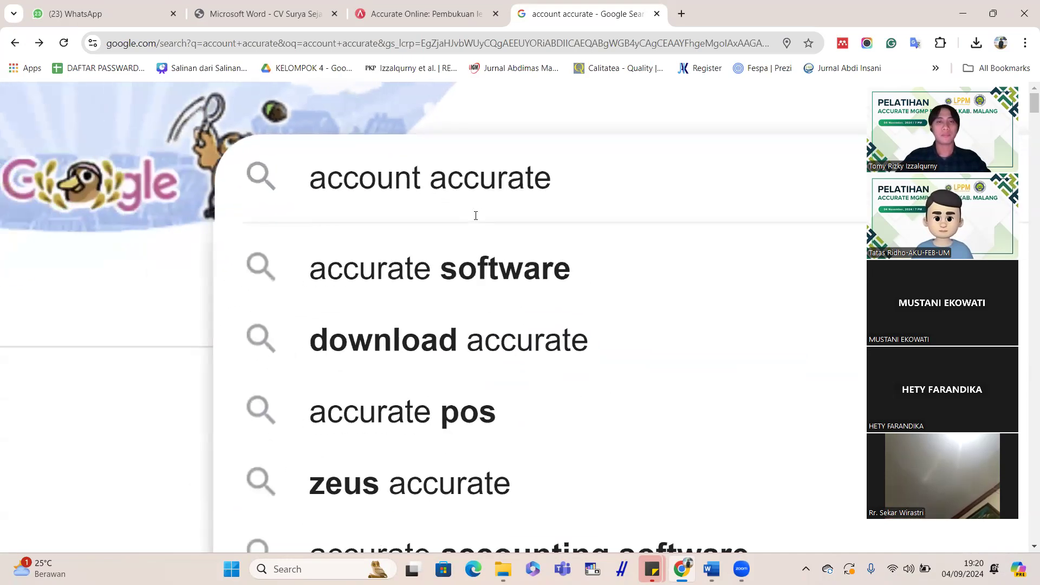
{"action": "left_click", "coordinate": [148, 292]}
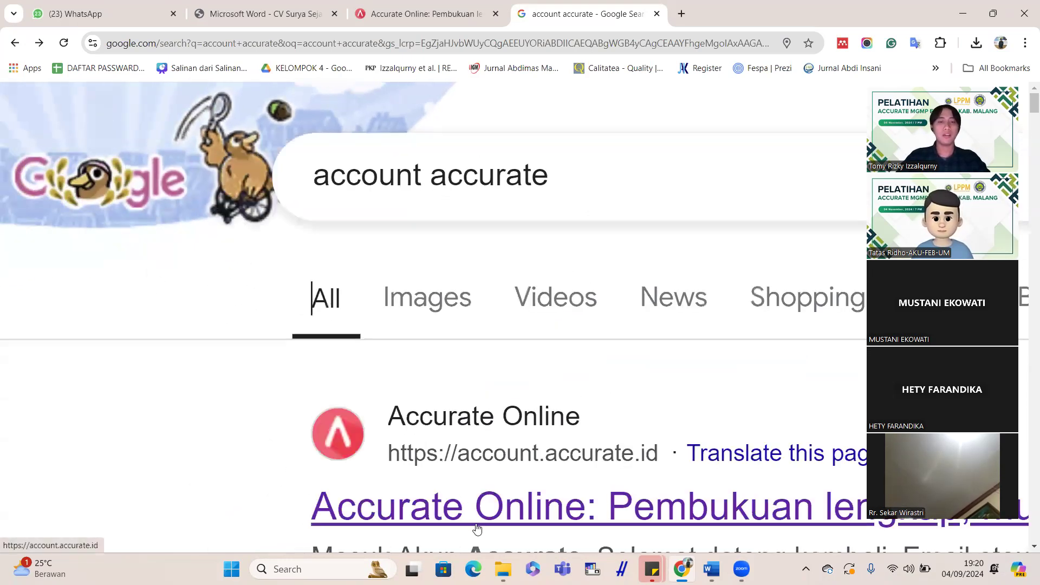
{"action": "left_click", "coordinate": [538, 503]}
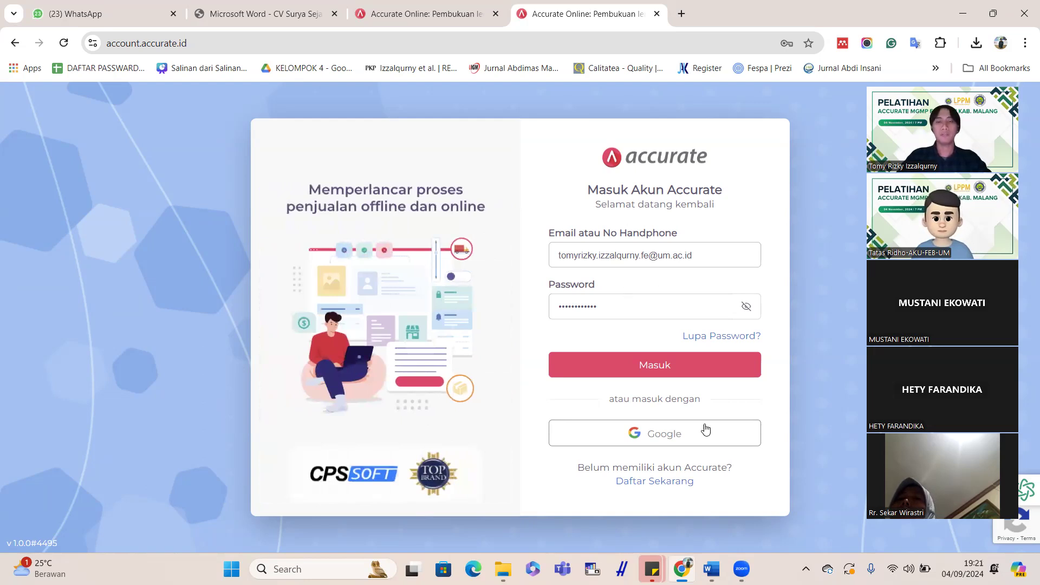
Open the Accurate account registration form and set the name title to Ibu.
{"action": "left_click", "coordinate": [673, 484]}
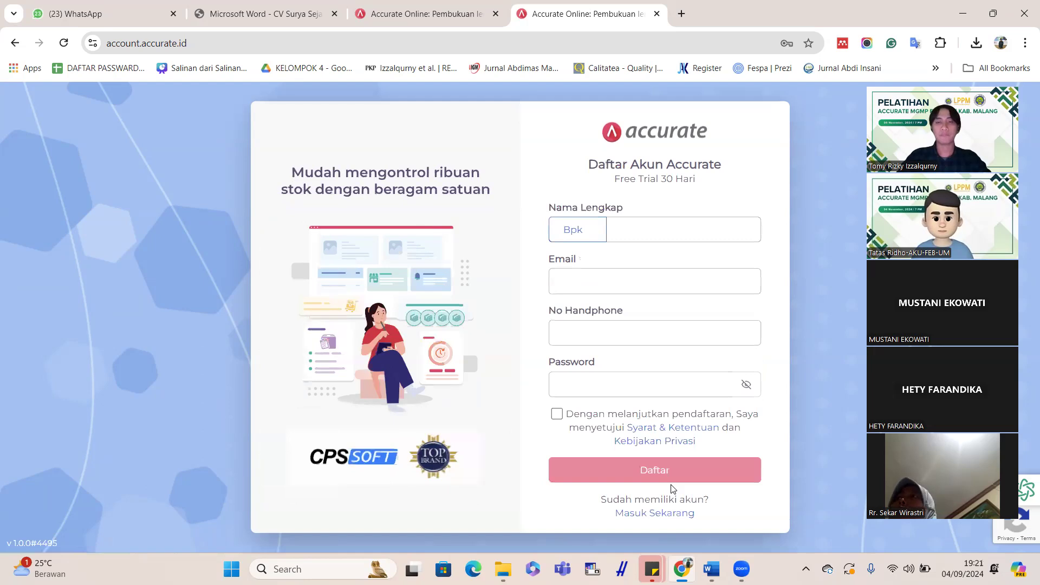
{"action": "left_click", "coordinate": [632, 228]}
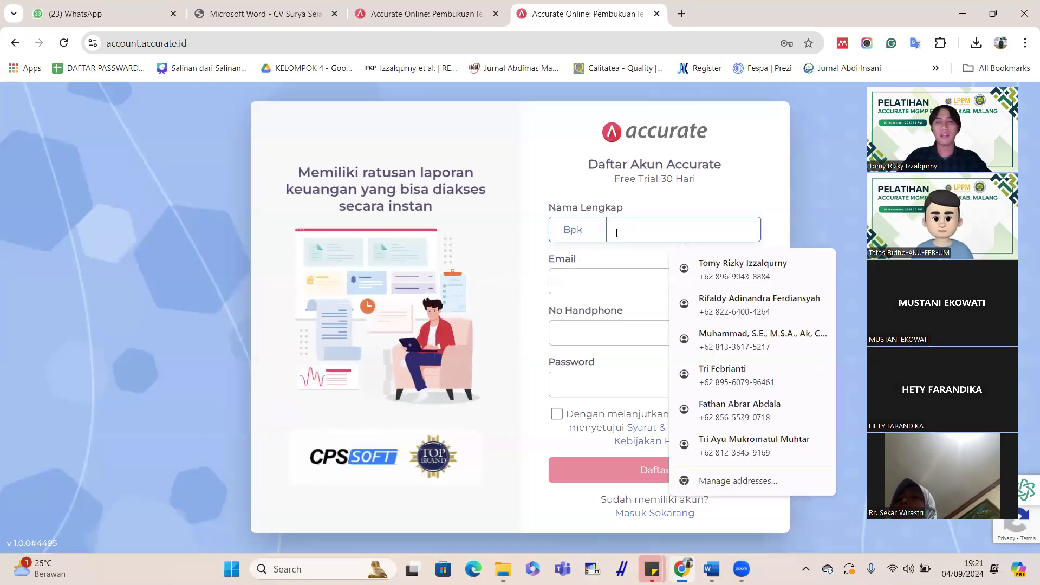
{"action": "left_click", "coordinate": [577, 239]}
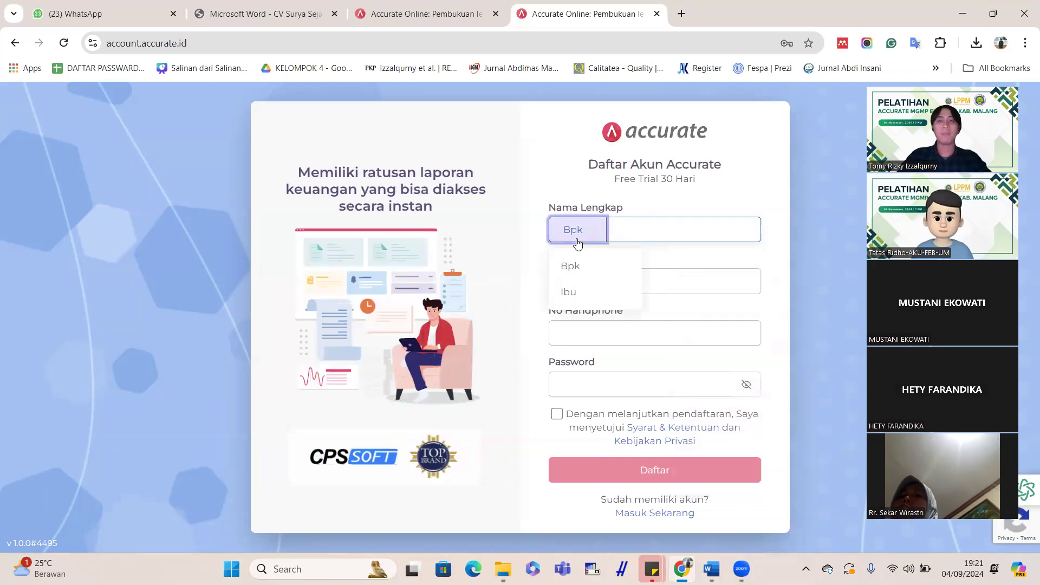
{"action": "left_click", "coordinate": [595, 293]}
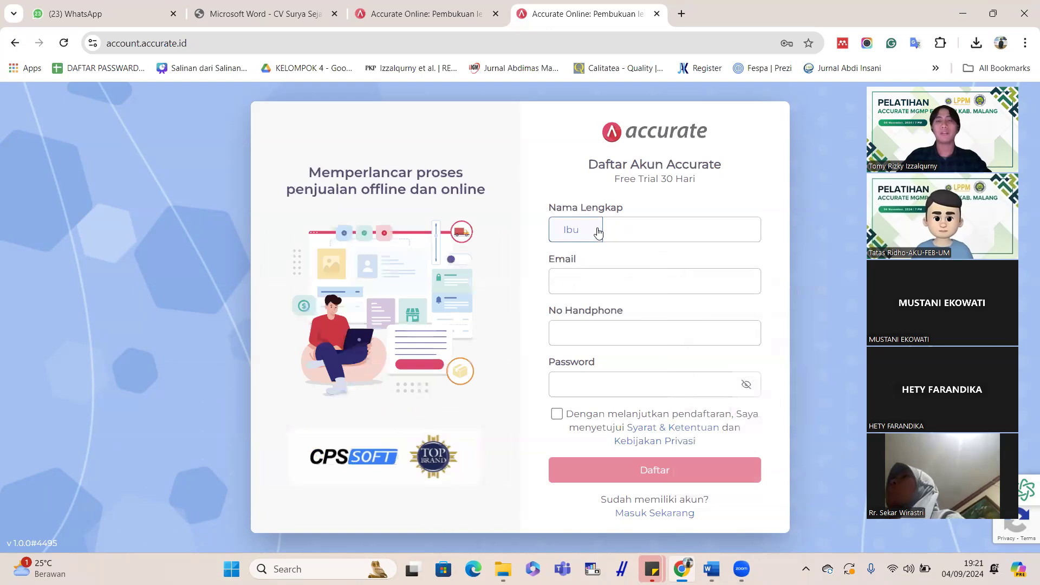
Examine the registration form's name, email, phone number and password fields.
{"action": "left_click", "coordinate": [630, 230]}
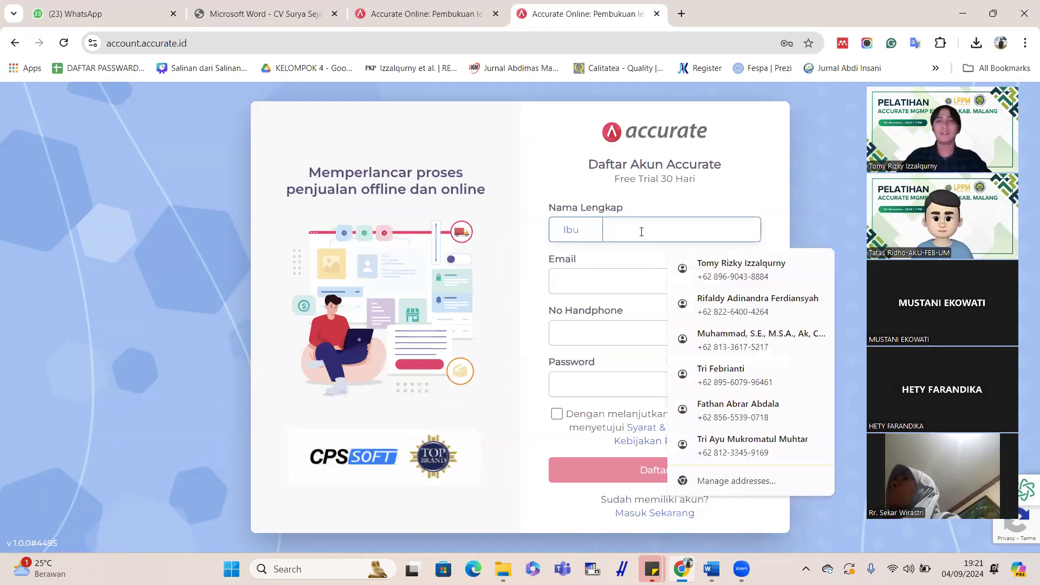
{"action": "left_click", "coordinate": [641, 283]}
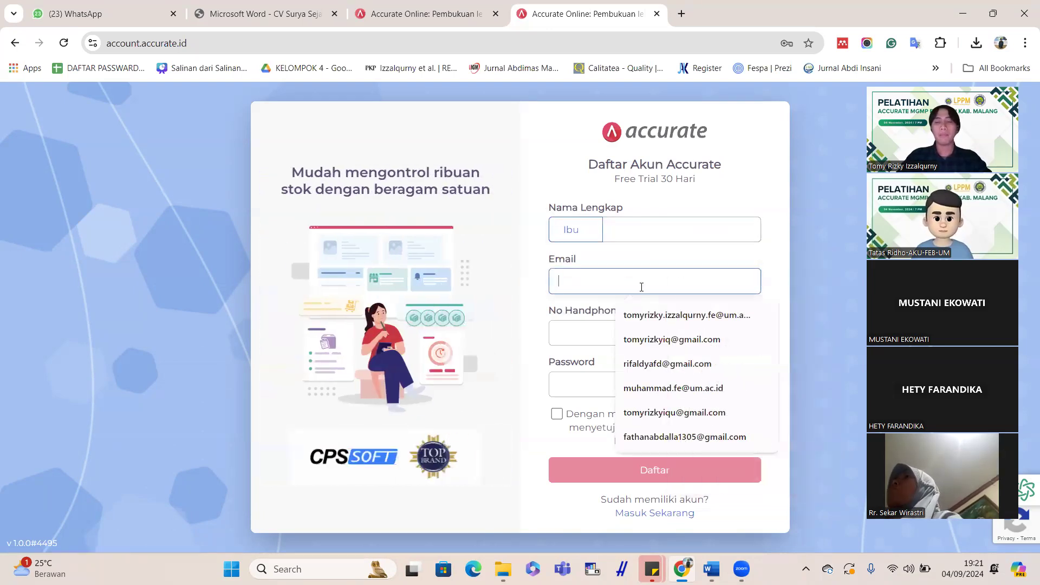
{"action": "left_click", "coordinate": [533, 303]}
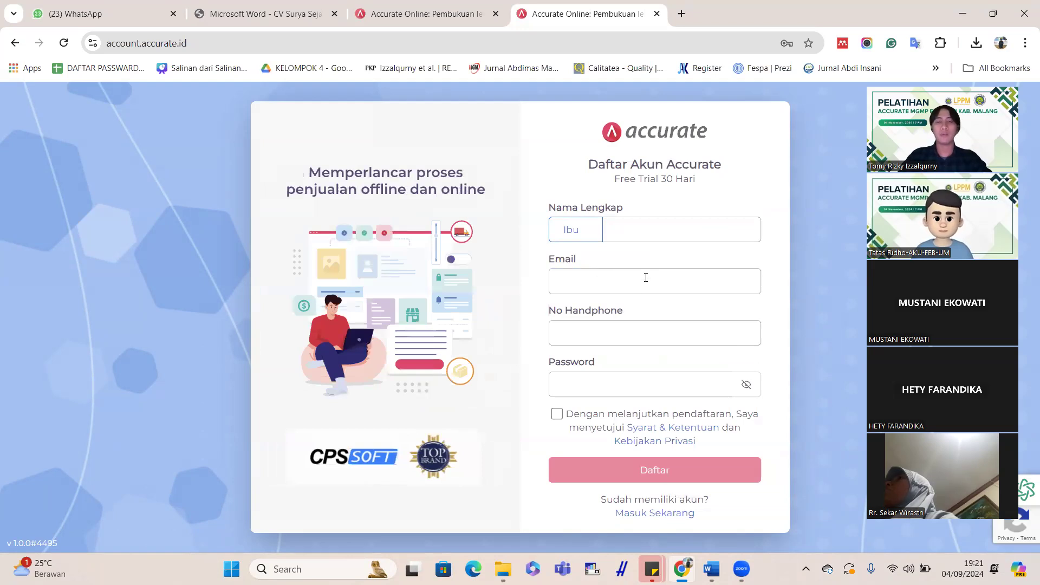
{"action": "left_click", "coordinate": [642, 333]}
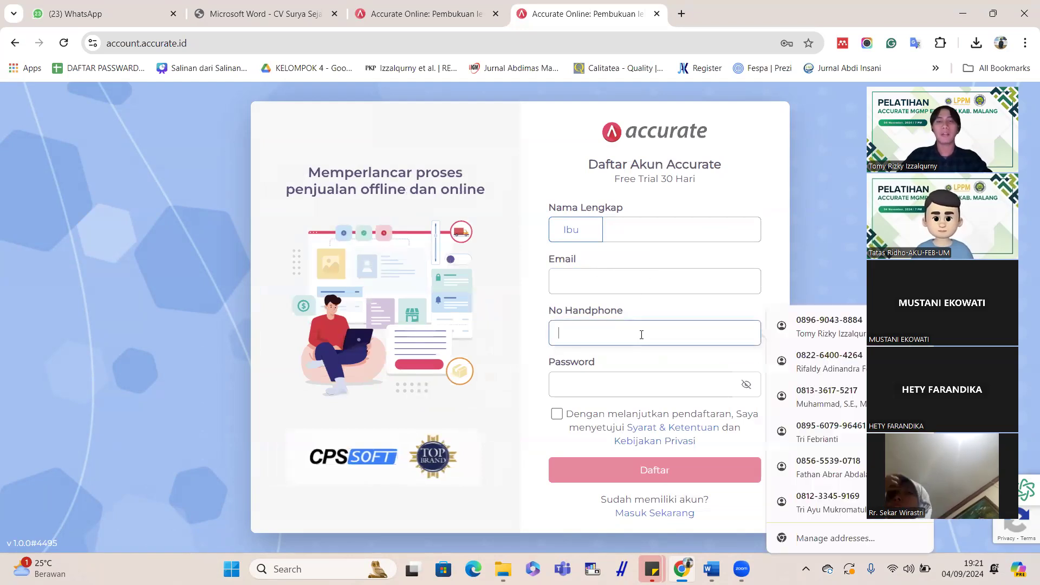
{"action": "left_click", "coordinate": [639, 389]}
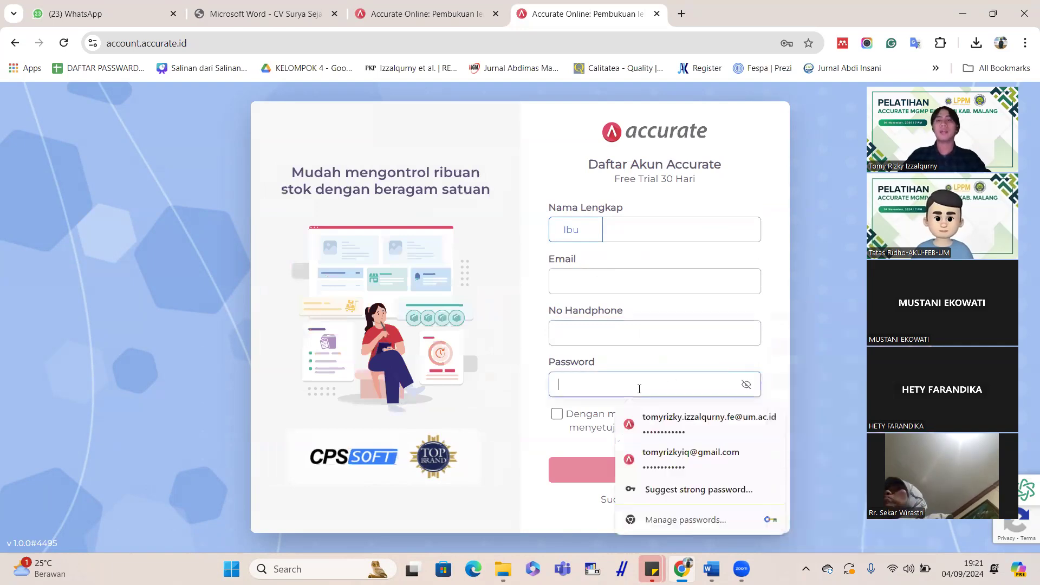
{"action": "left_click", "coordinate": [540, 386]}
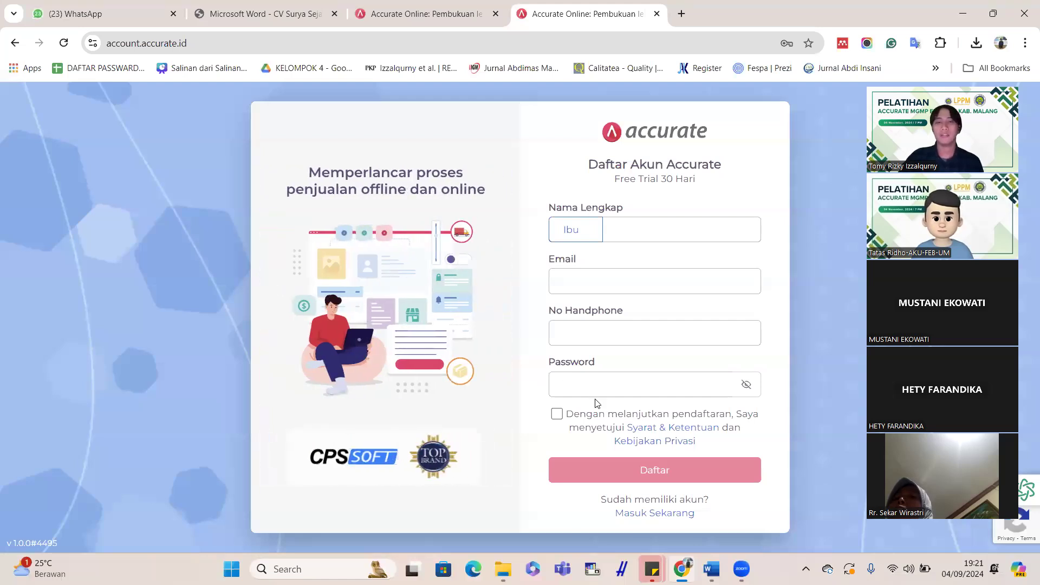
Reveal the password as plain text and type a draft password into the password field.
{"action": "right_click", "coordinate": [747, 389]}
{"action": "left_click", "coordinate": [653, 388]}
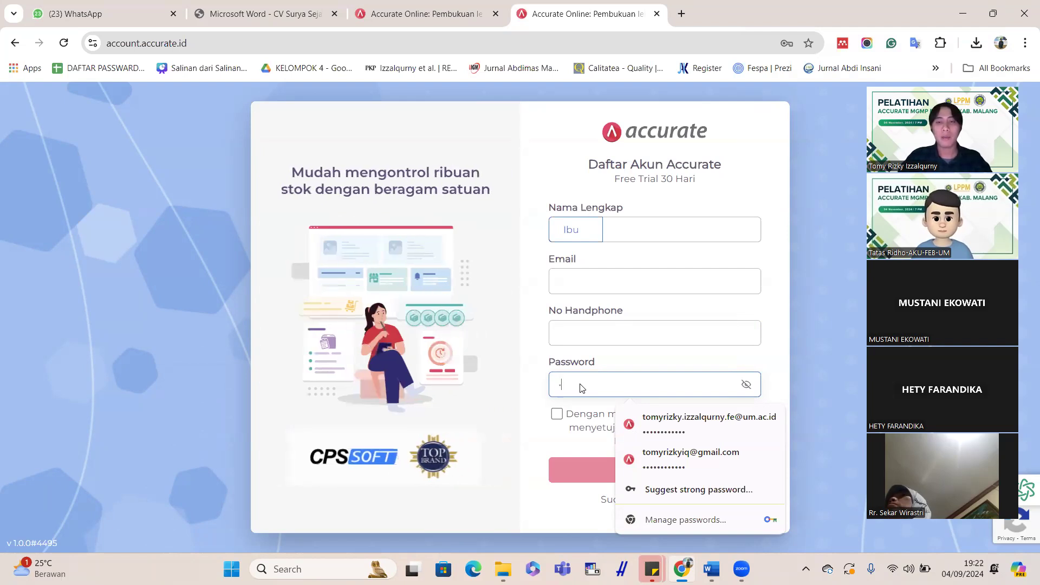
{"action": "type", "text": "1"}
{"action": "left_click", "coordinate": [747, 384]}
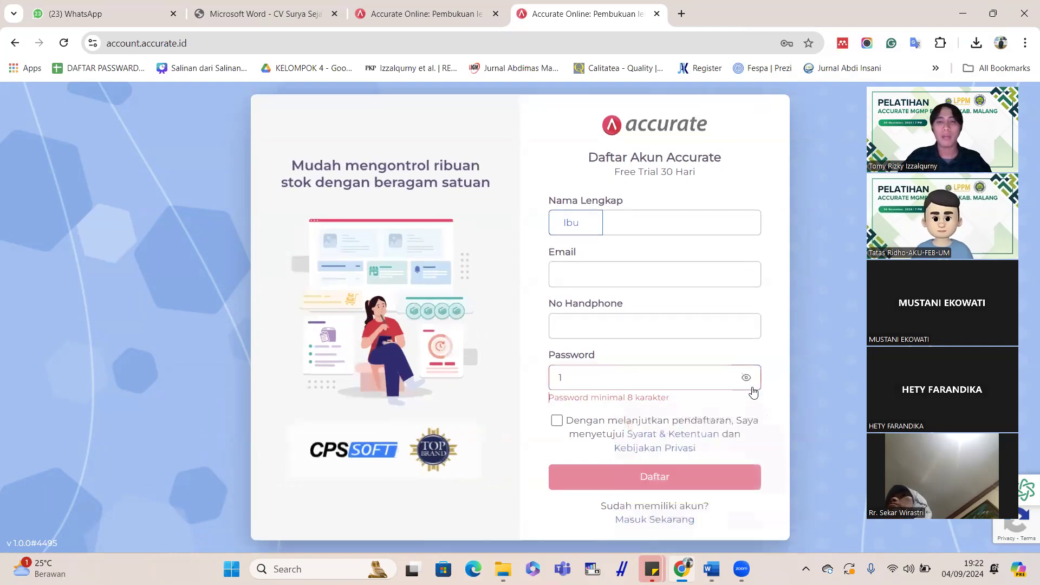
{"action": "left_click", "coordinate": [593, 384]}
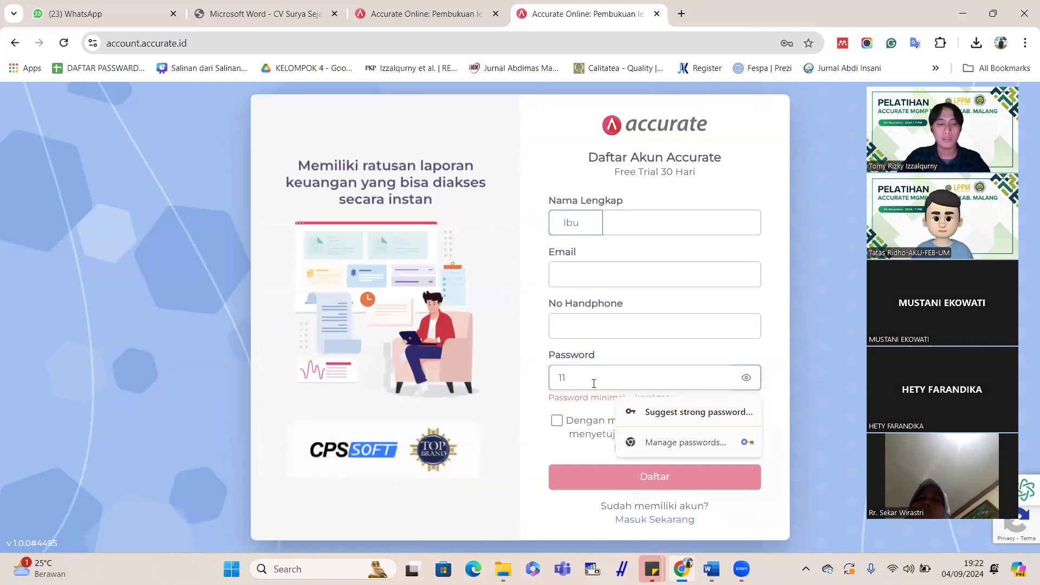
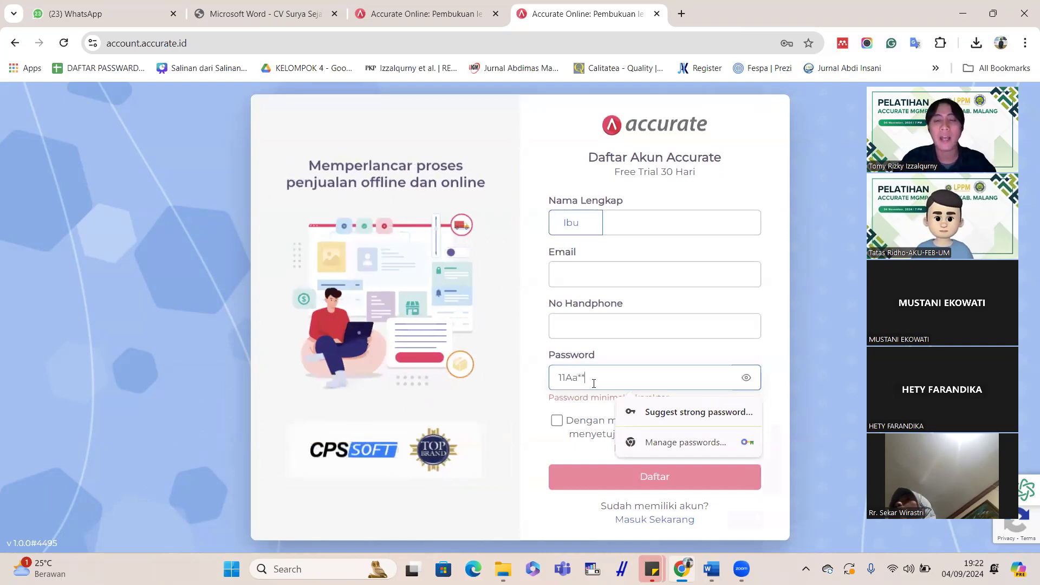
{"action": "left_click", "coordinate": [537, 391]}
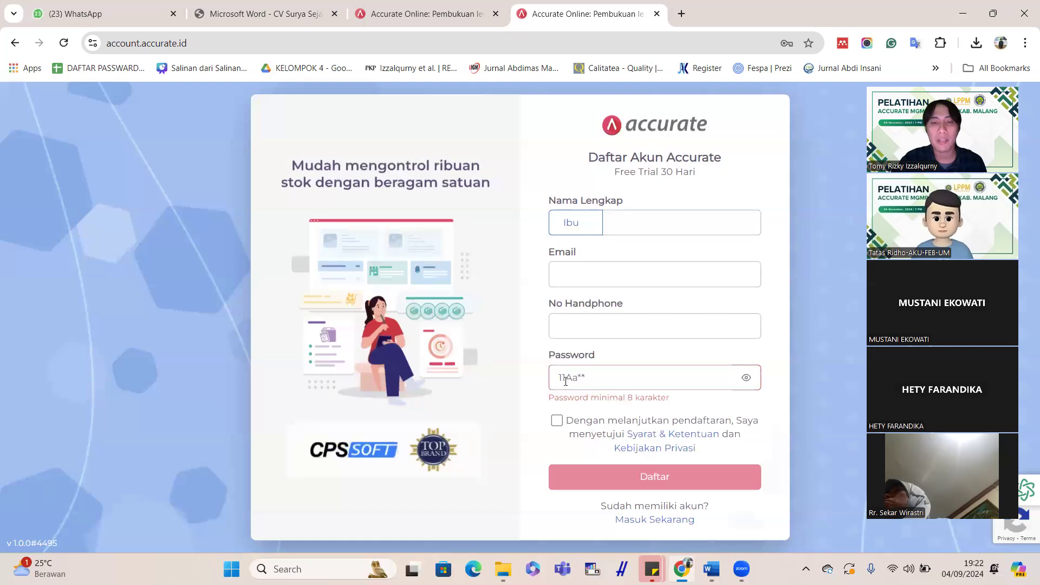
{"action": "left_click", "coordinate": [589, 378]}
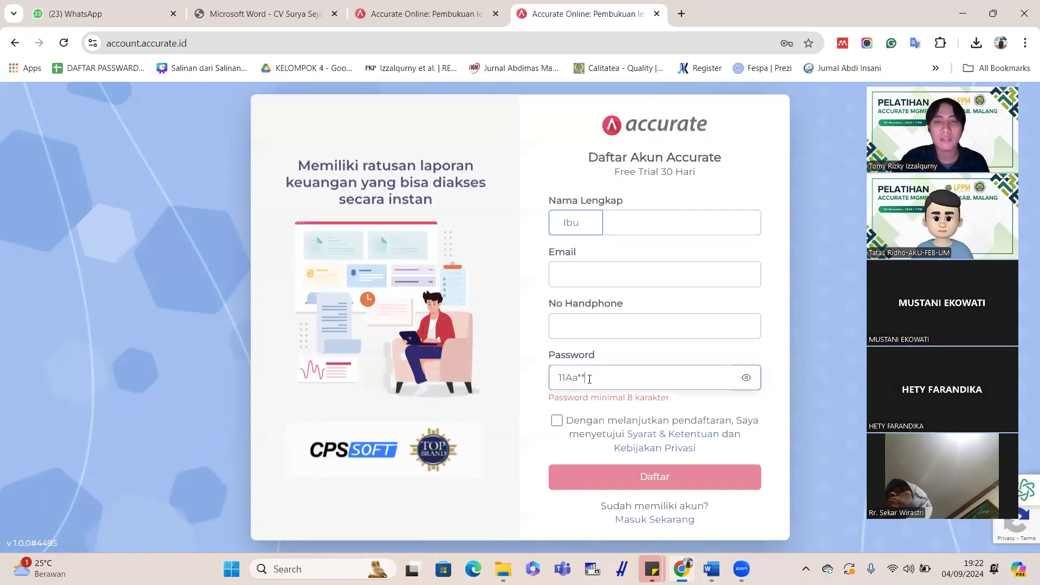
{"action": "type", "text": "11"}
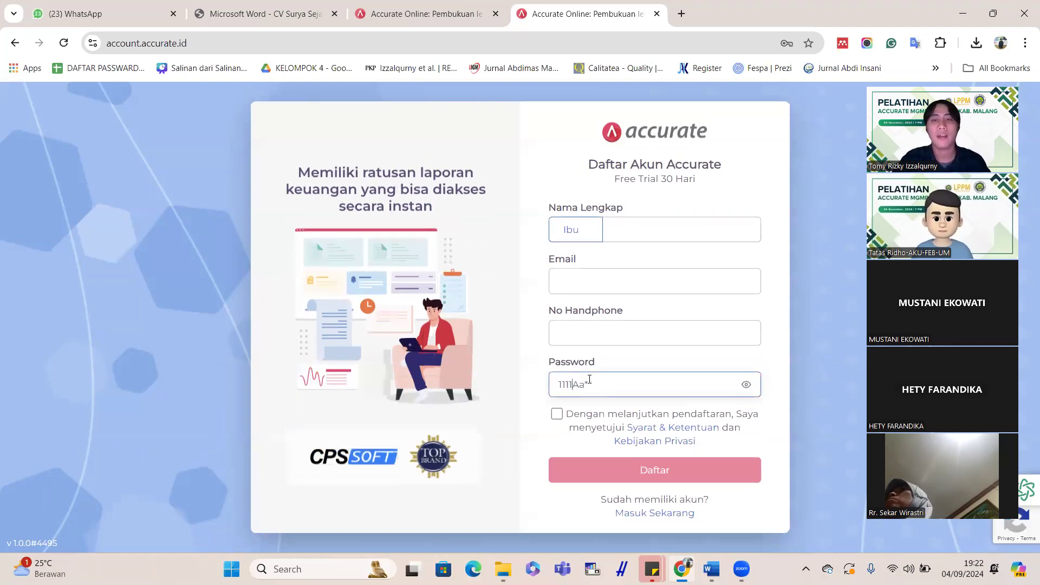
Replace the draft with a new password of at least eight characters in the password field.
{"action": "left_click", "coordinate": [601, 388]}
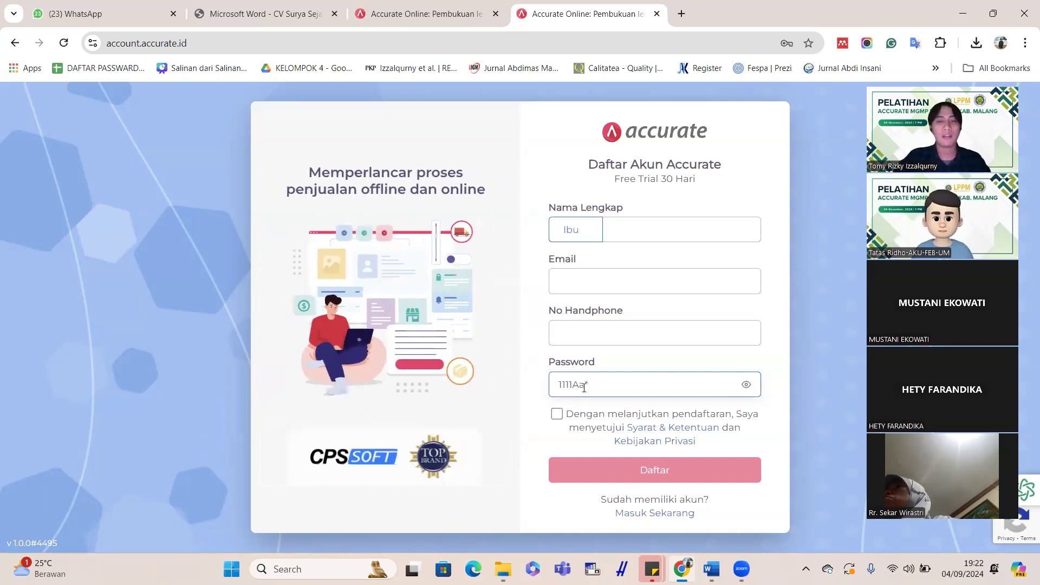
{"action": "key", "text": "BackSpace"}
{"action": "key", "text": "BackSpace"}
{"action": "key", "text": "BackSpace"}
{"action": "key", "text": "BackSpace"}
{"action": "key", "text": "BackSpace"}
{"action": "key", "text": "BackSpace"}
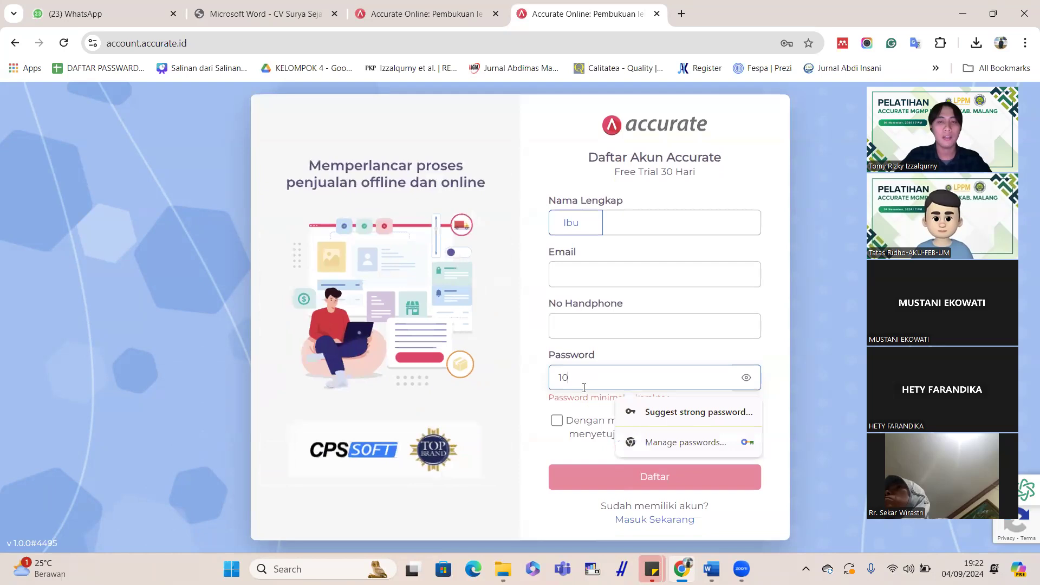
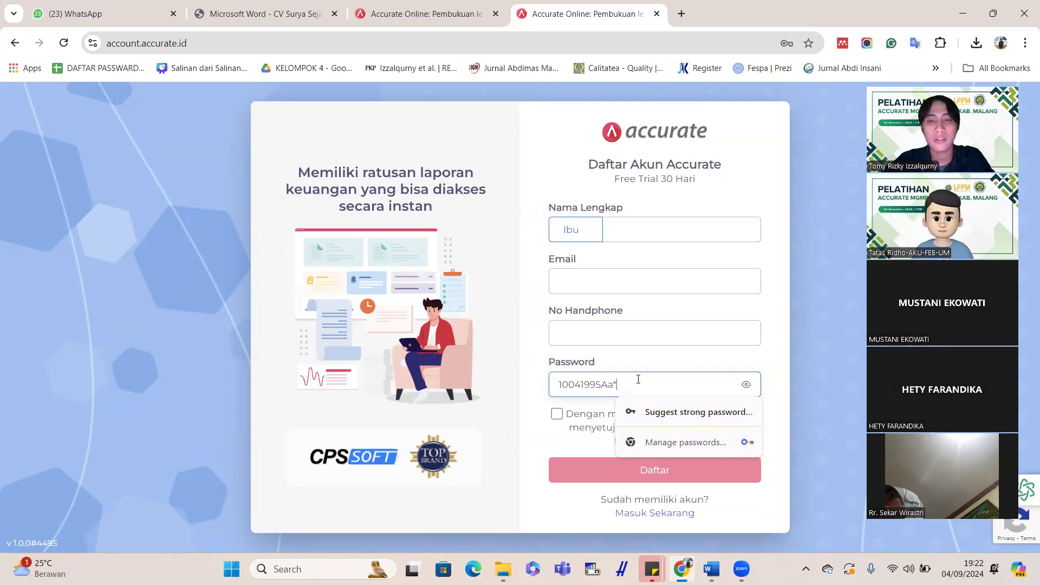
{"action": "left_click", "coordinate": [638, 379]}
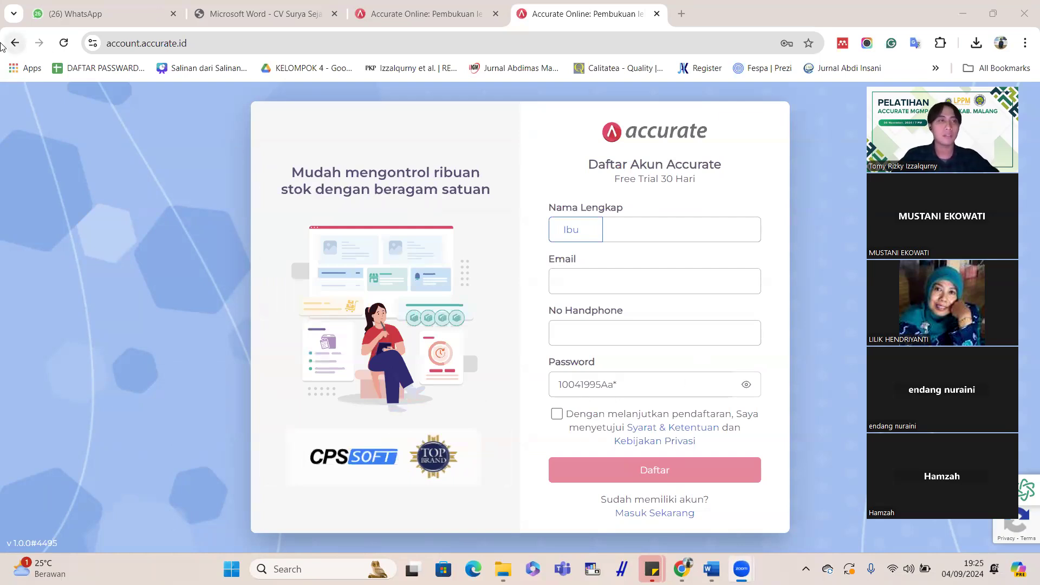
Return to the login page, sign in to the Accurate account, and start adding a new Data Usaha.
{"action": "left_click", "coordinate": [74, 52]}
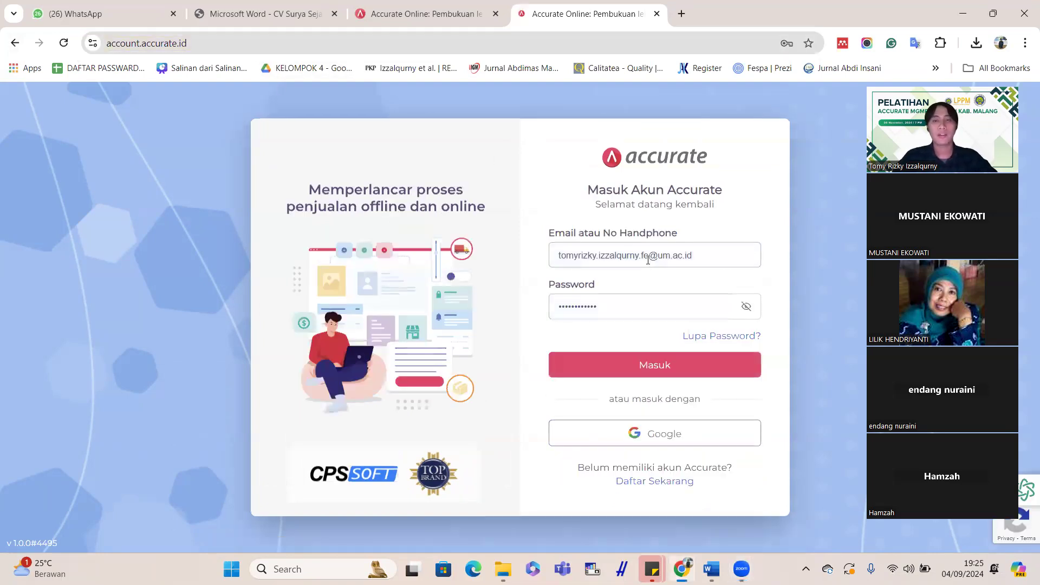
{"action": "left_click", "coordinate": [656, 364]}
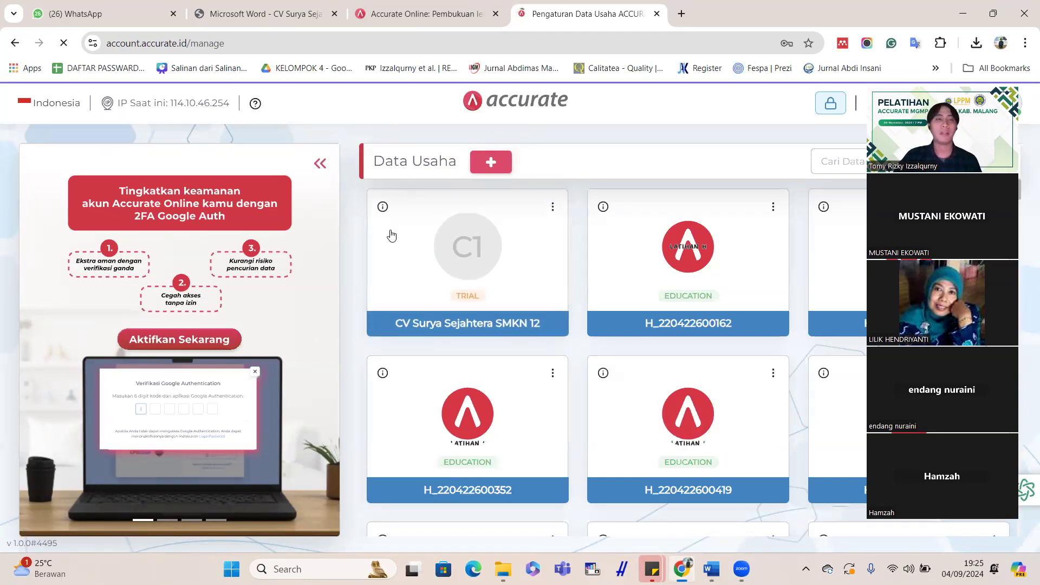
{"action": "left_click", "coordinate": [498, 174]}
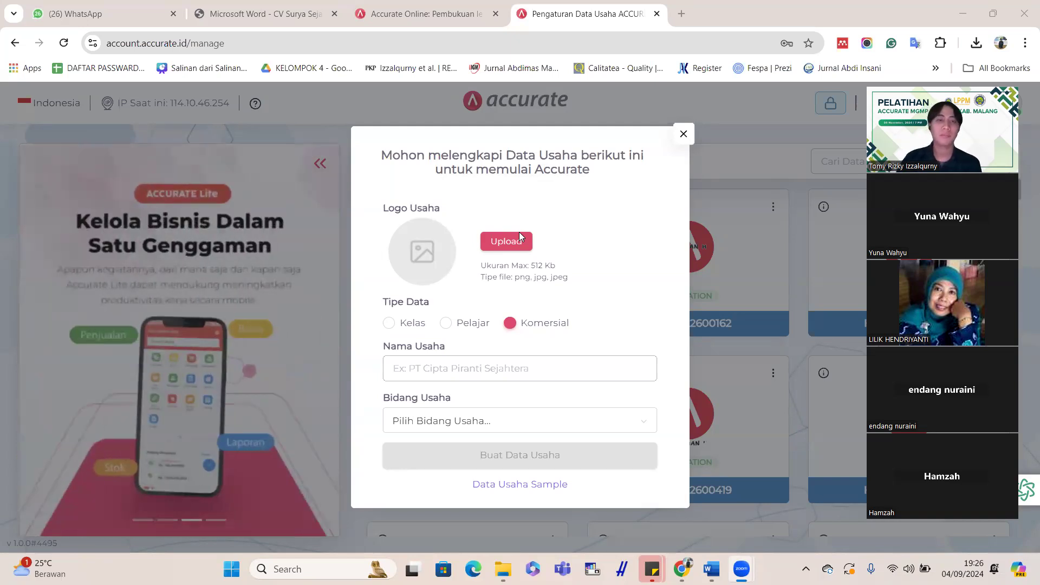
Close the new Data Usaha form and scroll through the list of existing Data Usaha cards.
{"action": "left_click", "coordinate": [682, 138]}
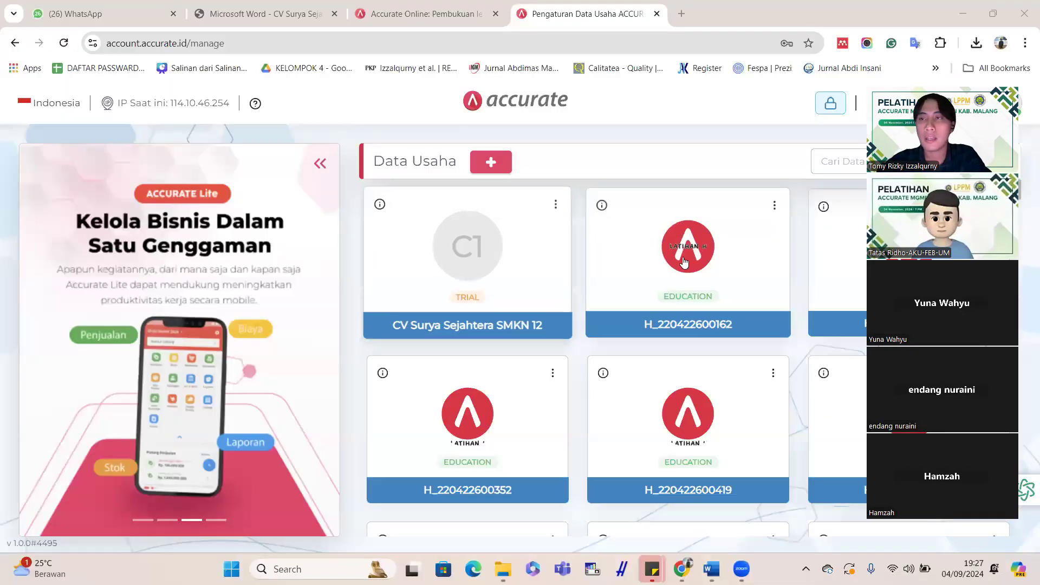
{"action": "scroll", "coordinate": [685, 269], "scroll_direction": "down", "scroll_amount": 3}
{"action": "scroll", "coordinate": [685, 277], "scroll_direction": "up", "scroll_amount": 3}
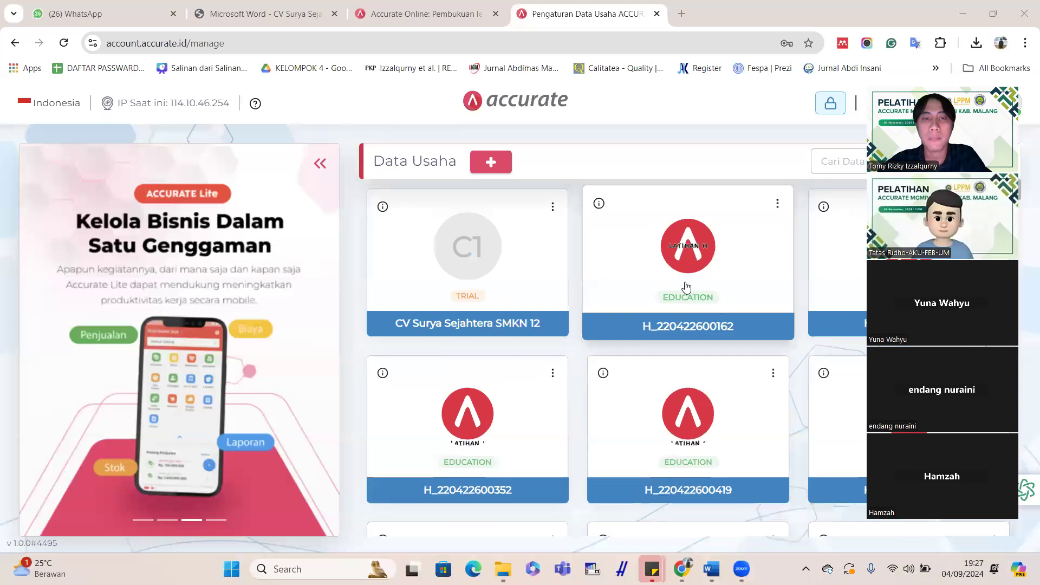
{"action": "scroll", "coordinate": [685, 286], "scroll_direction": "down", "scroll_amount": 10}
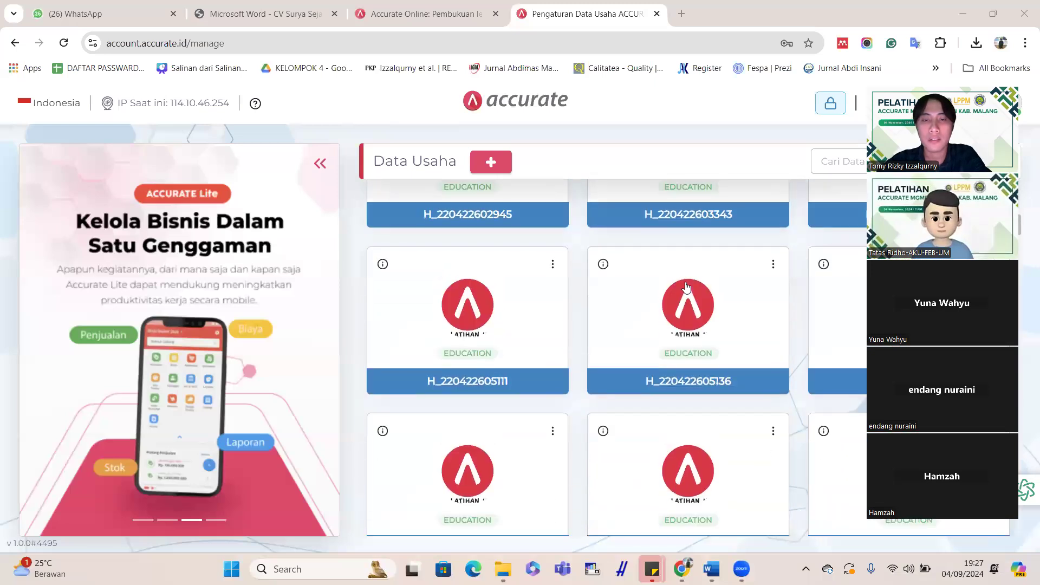
{"action": "scroll", "coordinate": [686, 286], "scroll_direction": "down", "scroll_amount": 1}
{"action": "scroll", "coordinate": [686, 286], "scroll_direction": "up", "scroll_amount": 8}
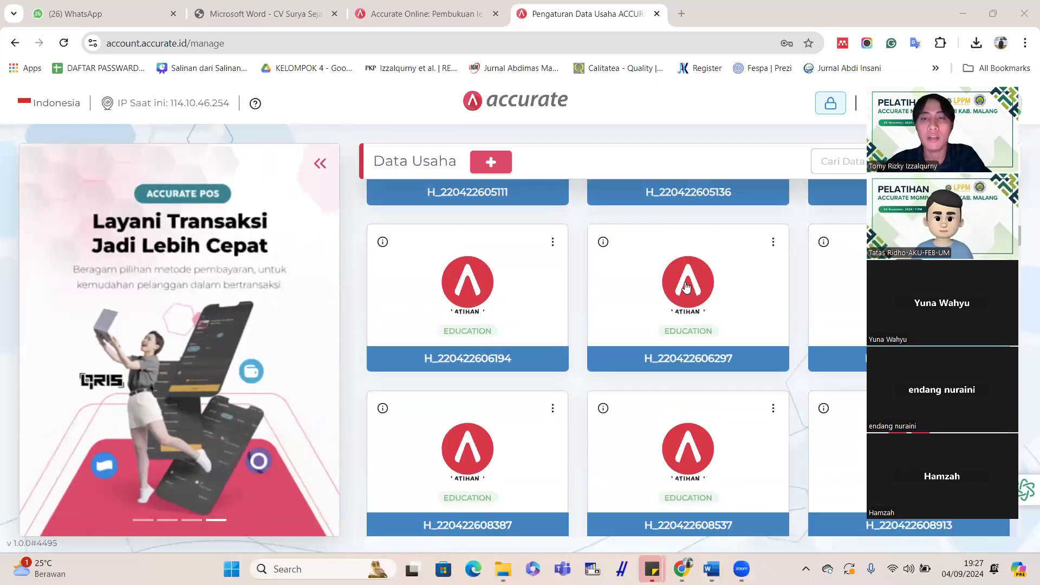
{"action": "scroll", "coordinate": [686, 286], "scroll_direction": "down", "scroll_amount": 10}
{"action": "scroll", "coordinate": [686, 286], "scroll_direction": "down", "scroll_amount": 5}
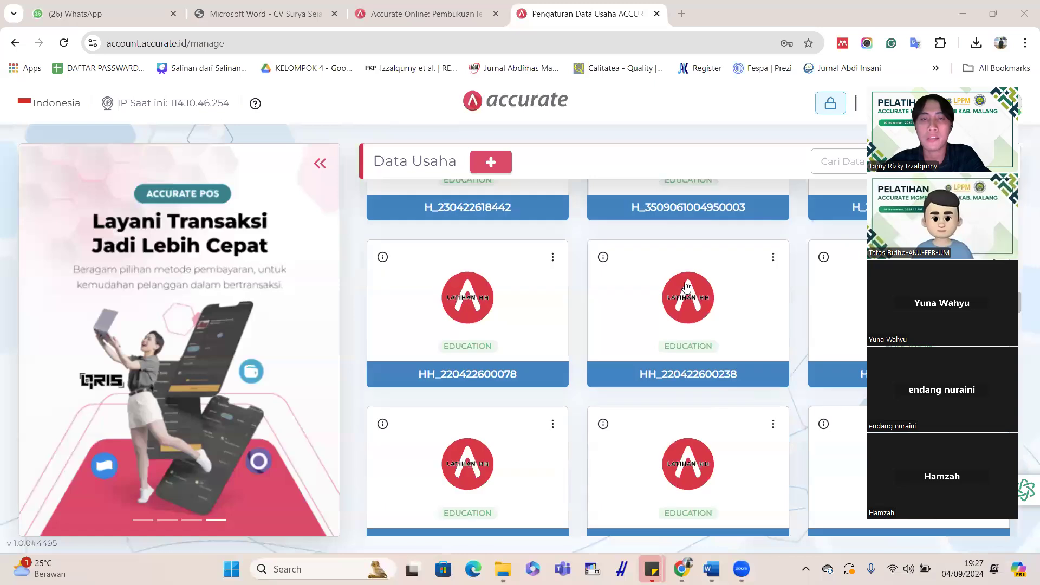
{"action": "scroll", "coordinate": [686, 286], "scroll_direction": "down", "scroll_amount": 5}
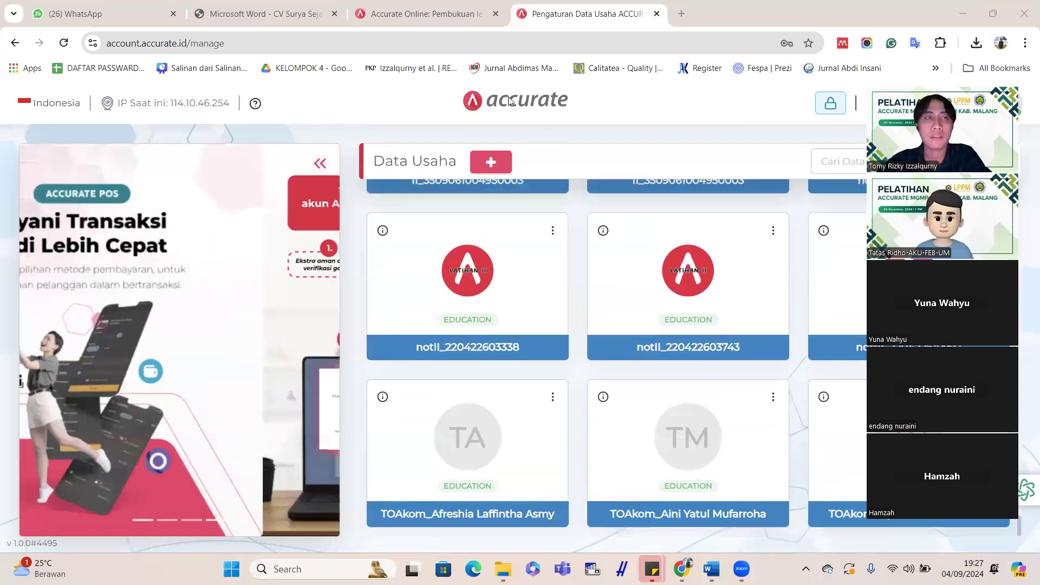
{"action": "scroll", "coordinate": [742, 328], "scroll_direction": "up", "scroll_amount": 5}
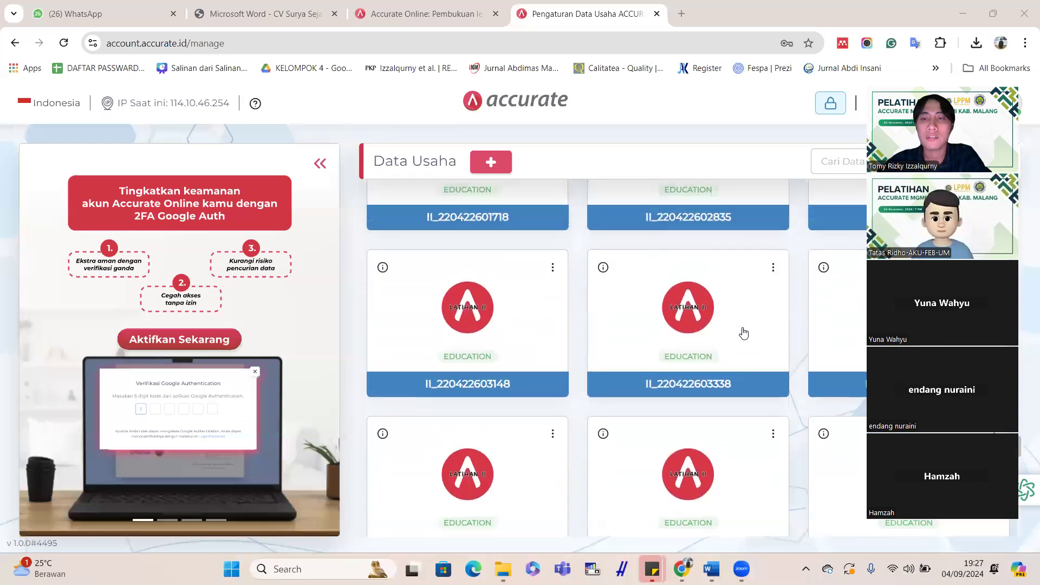
{"action": "scroll", "coordinate": [744, 333], "scroll_direction": "up", "scroll_amount": 10}
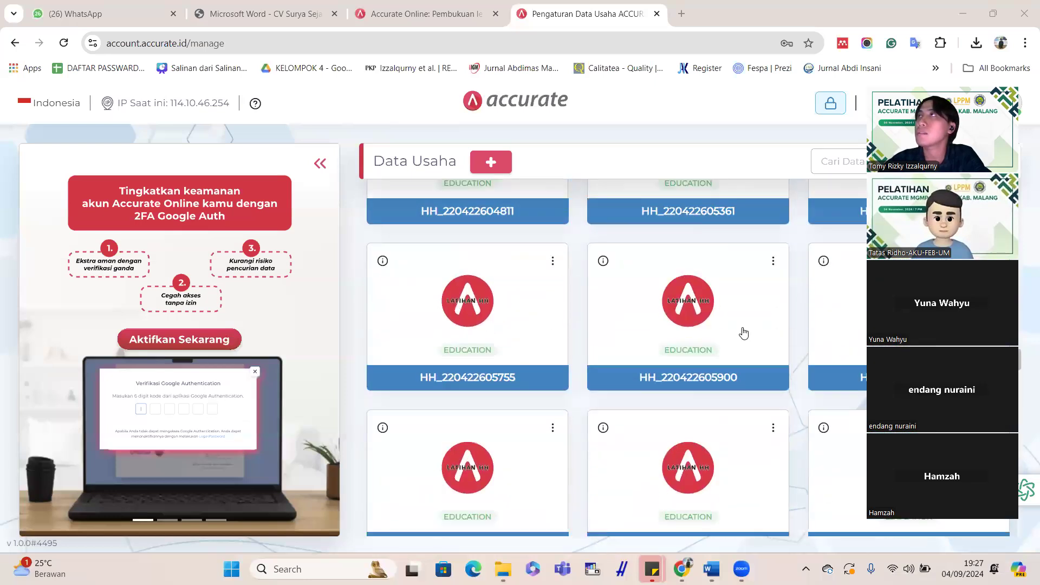
{"action": "scroll", "coordinate": [744, 333], "scroll_direction": "down", "scroll_amount": 8}
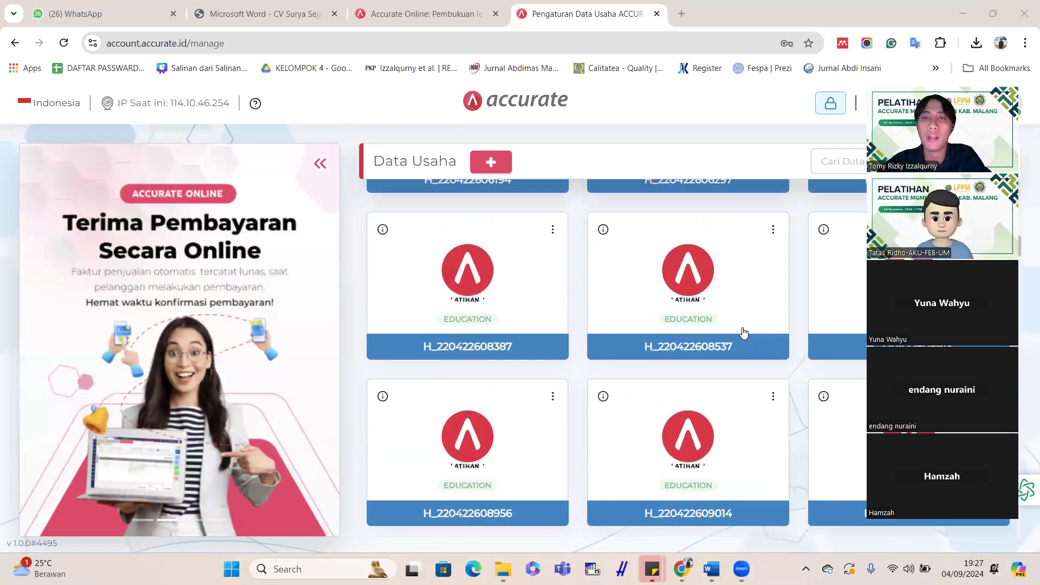
{"action": "scroll", "coordinate": [744, 333], "scroll_direction": "up", "scroll_amount": 10}
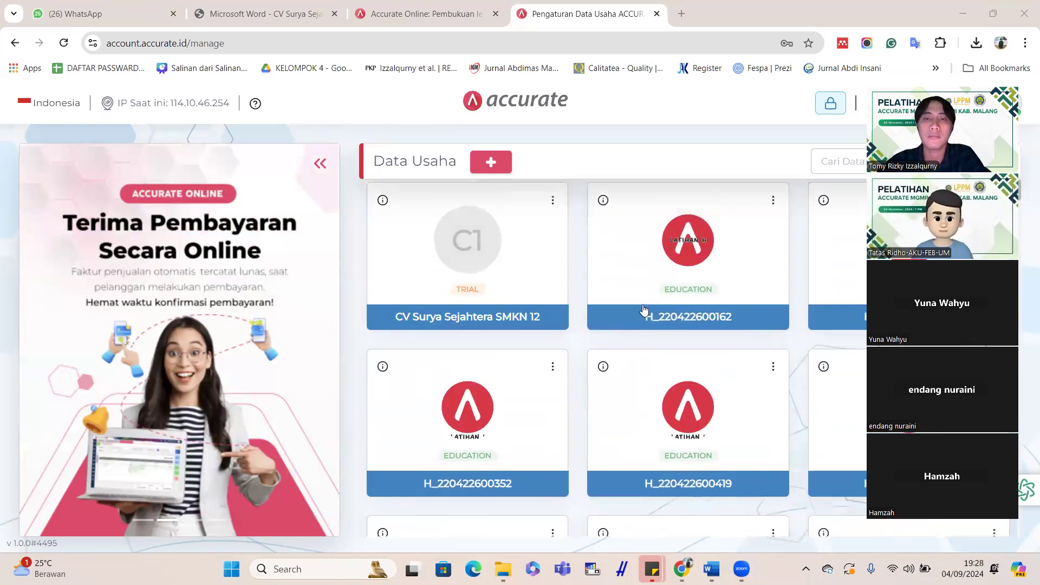
{"action": "scroll", "coordinate": [644, 310], "scroll_direction": "up", "scroll_amount": 1}
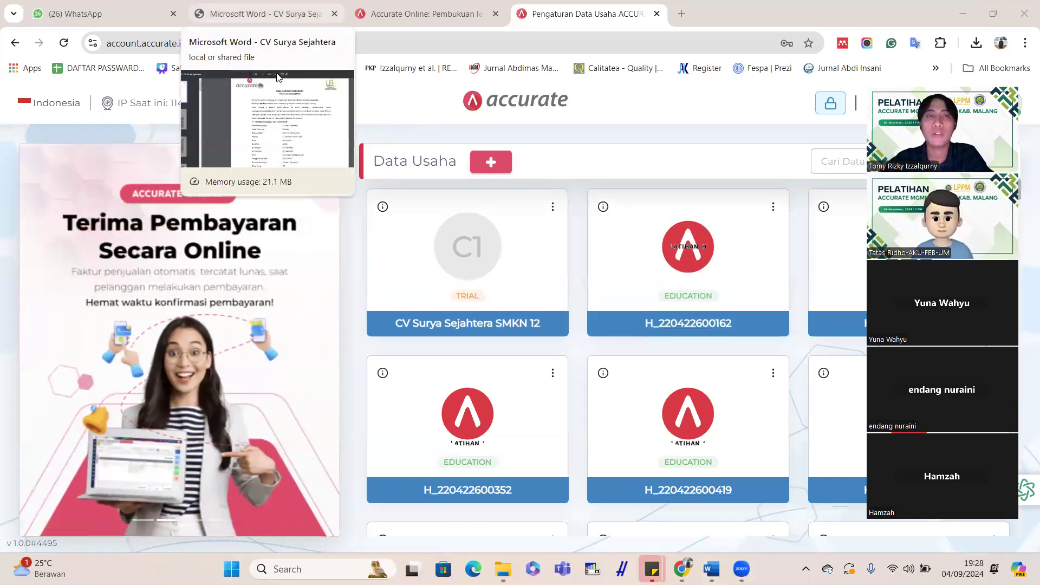
Switch to the CV Surya Sejahtera exercise PDF and zoom in to read the company identity details.
{"action": "left_click", "coordinate": [277, 77]}
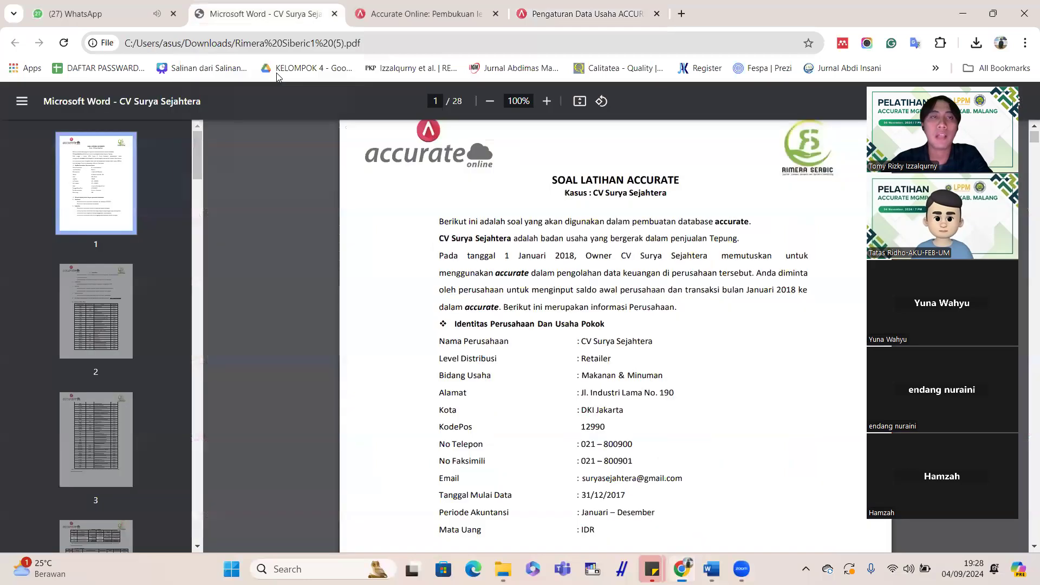
{"action": "scroll", "coordinate": [573, 214], "scroll_direction": "down", "scroll_amount": 1}
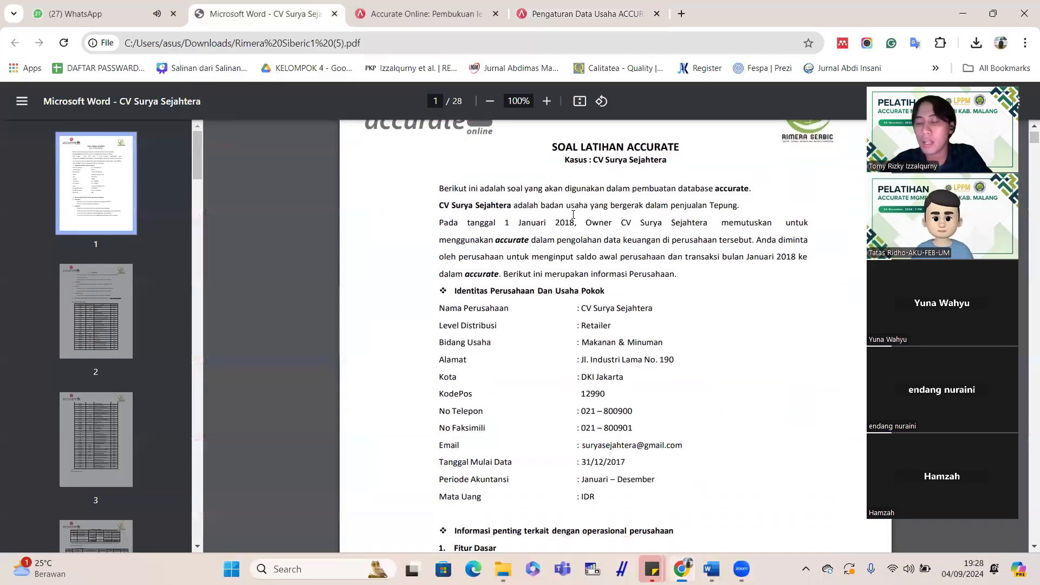
{"action": "scroll", "coordinate": [574, 214], "scroll_direction": "up", "scroll_amount": 1}
{"action": "scroll", "coordinate": [573, 215], "scroll_direction": "up", "scroll_amount": 2, "text": "ctrl"}
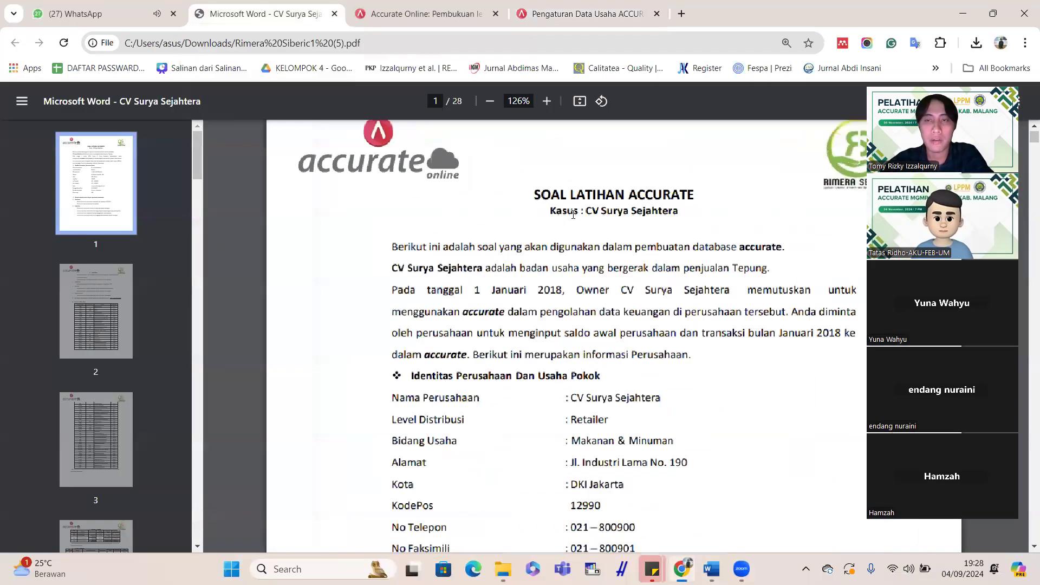
{"action": "scroll", "coordinate": [574, 214], "scroll_direction": "down", "scroll_amount": 1}
{"action": "scroll", "coordinate": [573, 215], "scroll_direction": "up", "scroll_amount": 1}
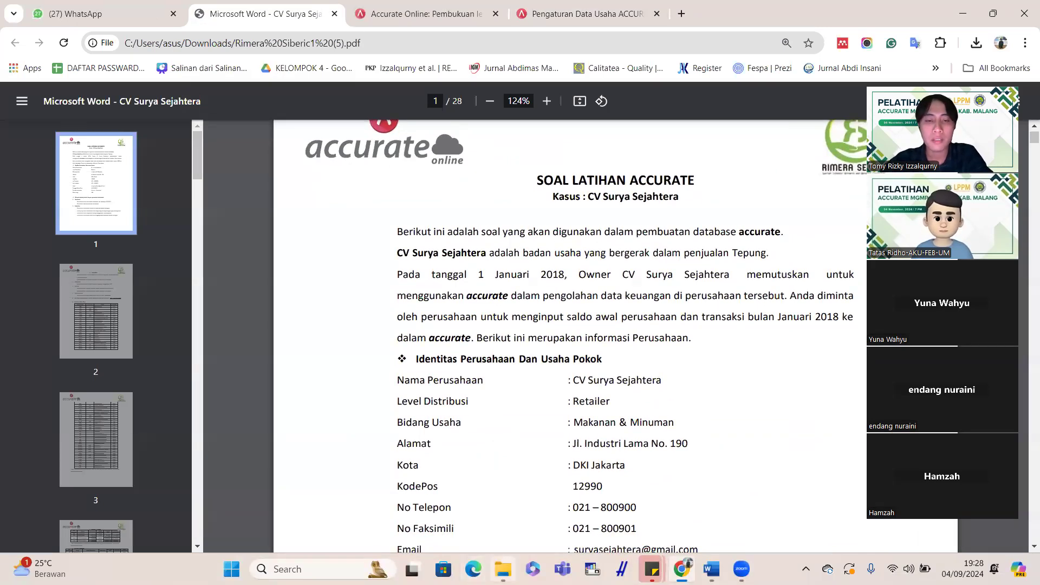
Open File Explorer, maximize it and search the Downloads folder for cv.
{"action": "left_click", "coordinate": [503, 569]}
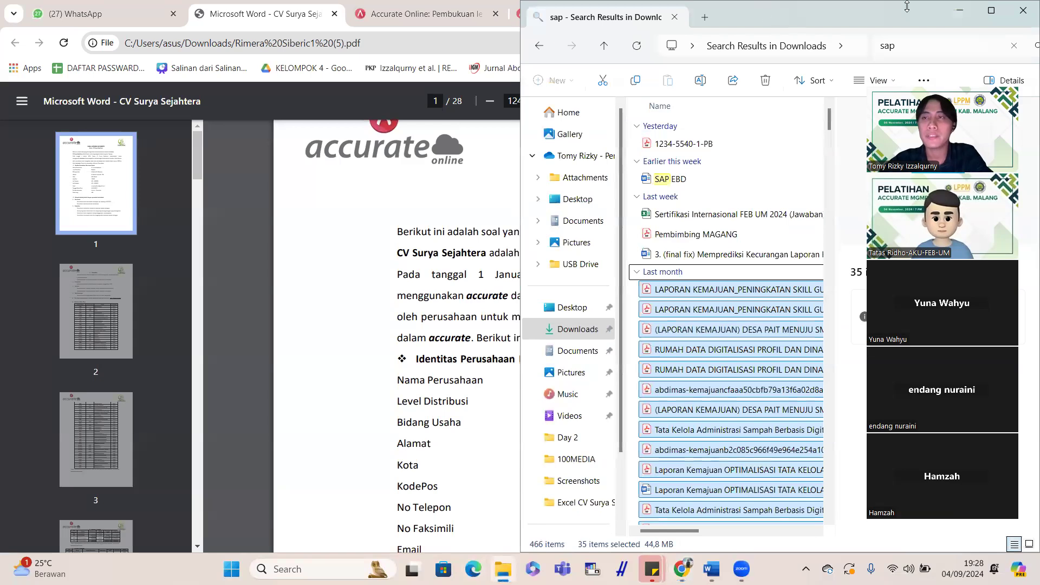
{"action": "left_click", "coordinate": [991, 10]}
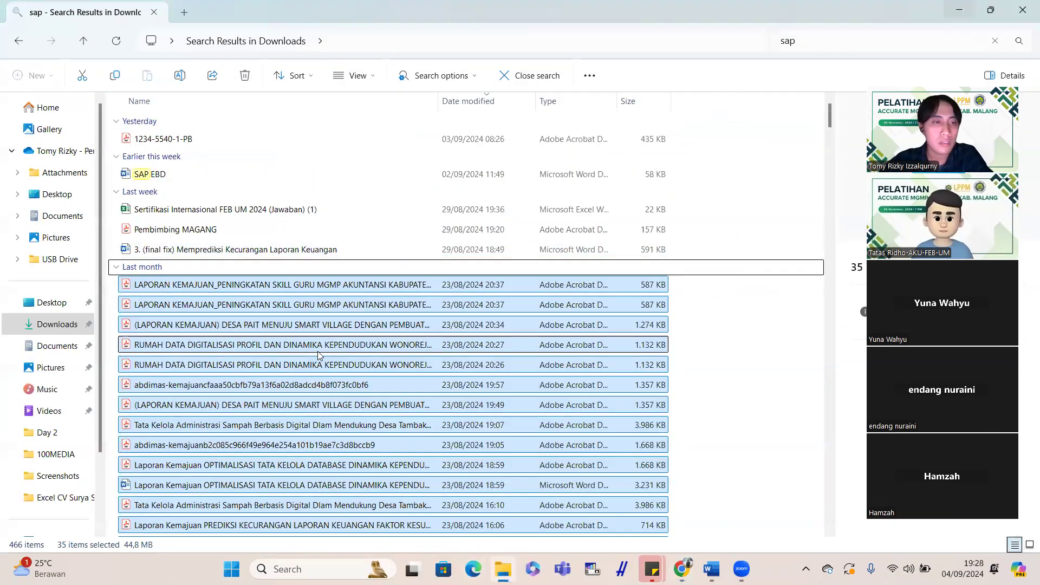
{"action": "left_click", "coordinate": [318, 350]}
{"action": "scroll", "coordinate": [318, 355], "scroll_direction": "down", "scroll_amount": 10}
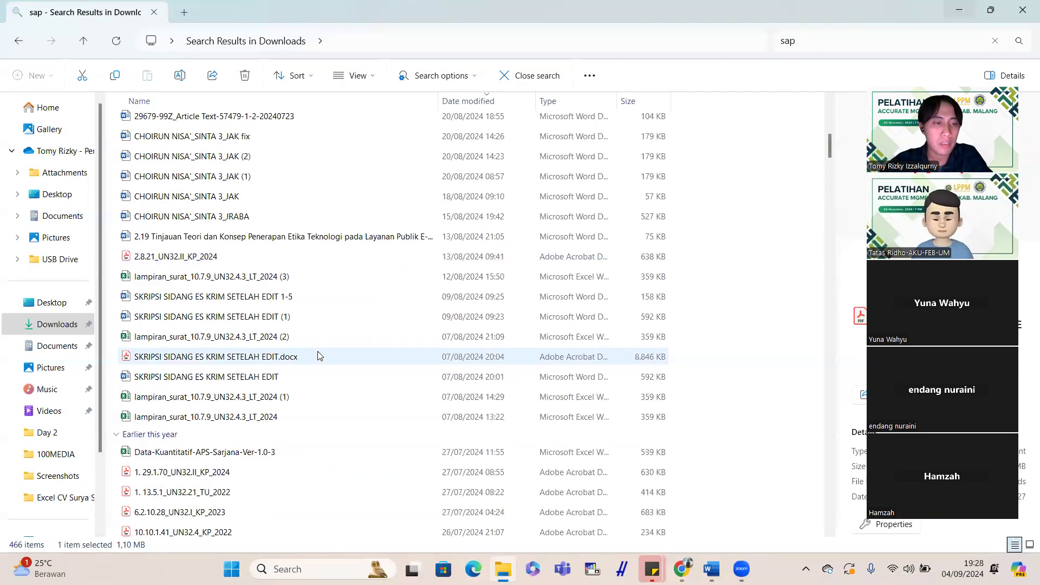
{"action": "scroll", "coordinate": [318, 355], "scroll_direction": "up", "scroll_amount": 5}
{"action": "left_click_drag", "start_coordinate": [829, 41], "coordinate": [726, 39]}
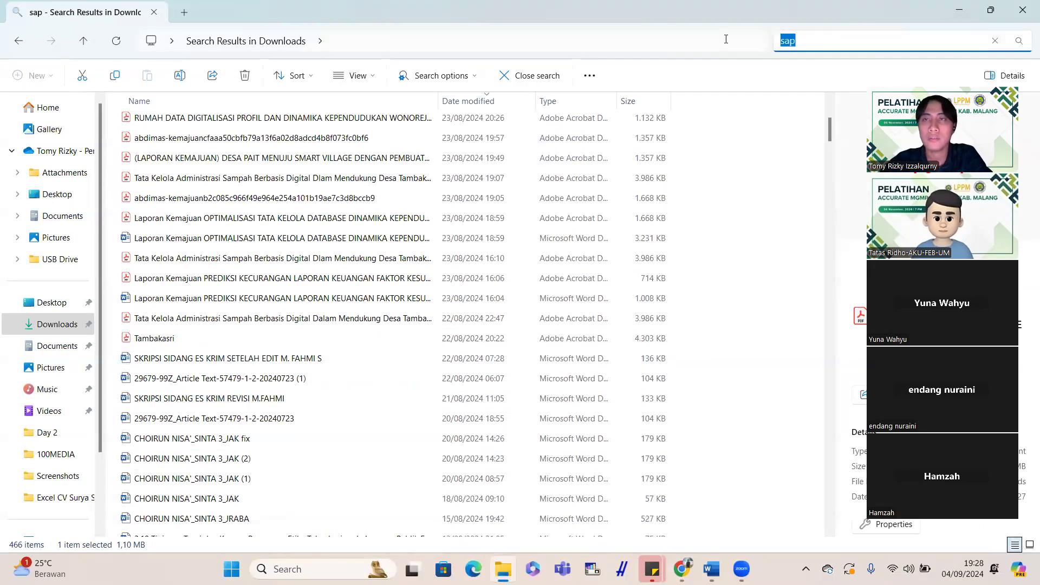
{"action": "type", "text": "cv"}
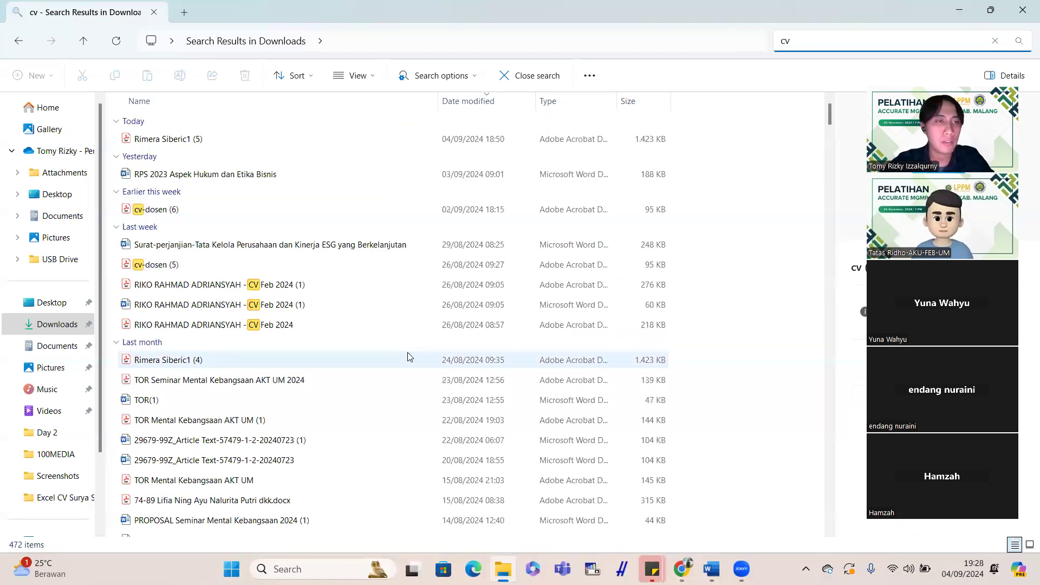
{"action": "left_click", "coordinate": [957, 15]}
{"action": "left_click", "coordinate": [93, 15]}
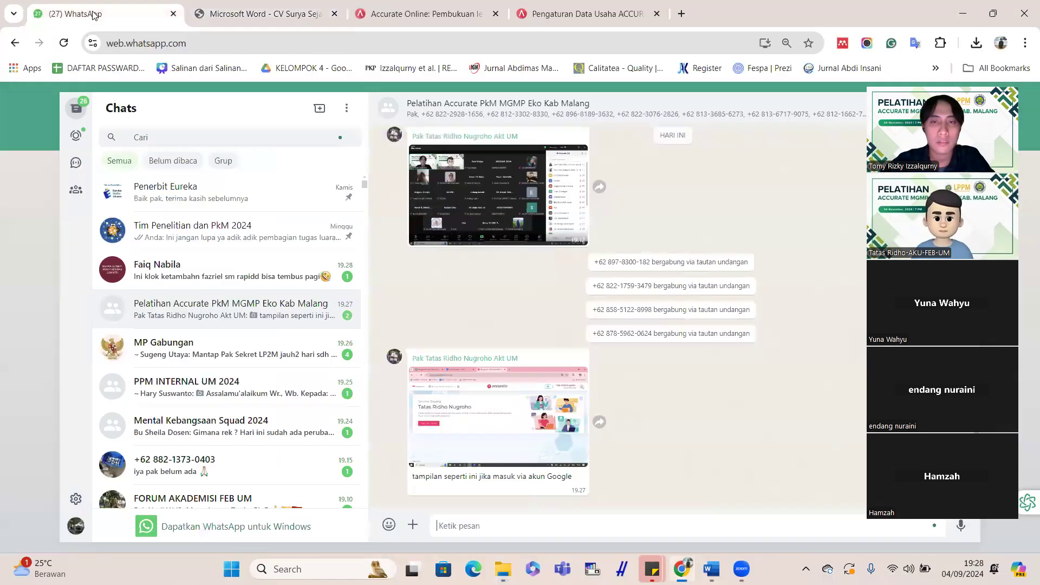
{"action": "left_click", "coordinate": [233, 9]}
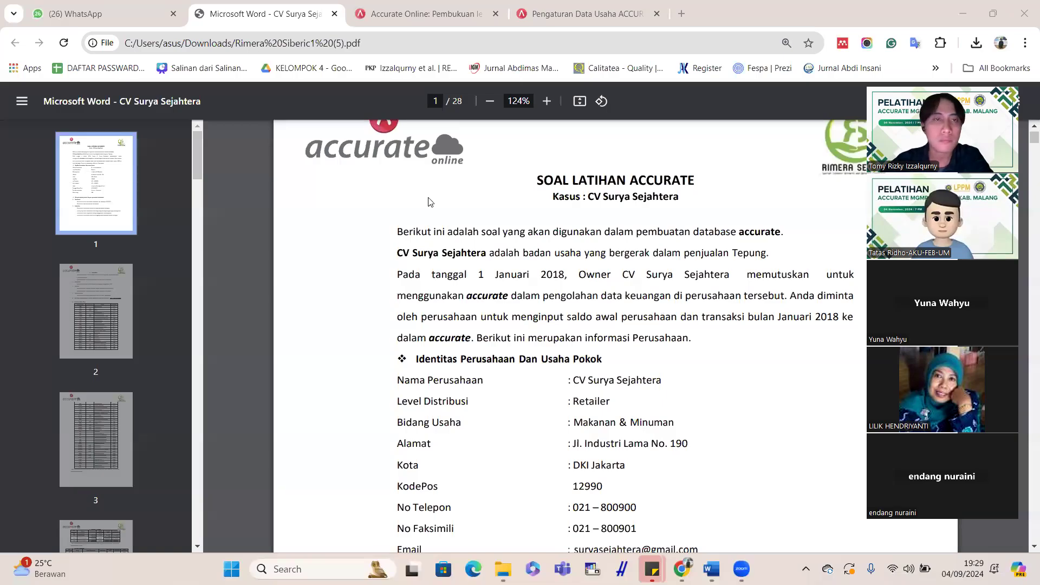
Locate the Excel CV Surya Sejahtera (1) zip file in the cv surya search results and start extracting it.
{"action": "mouse_move", "coordinate": [712, 569]}
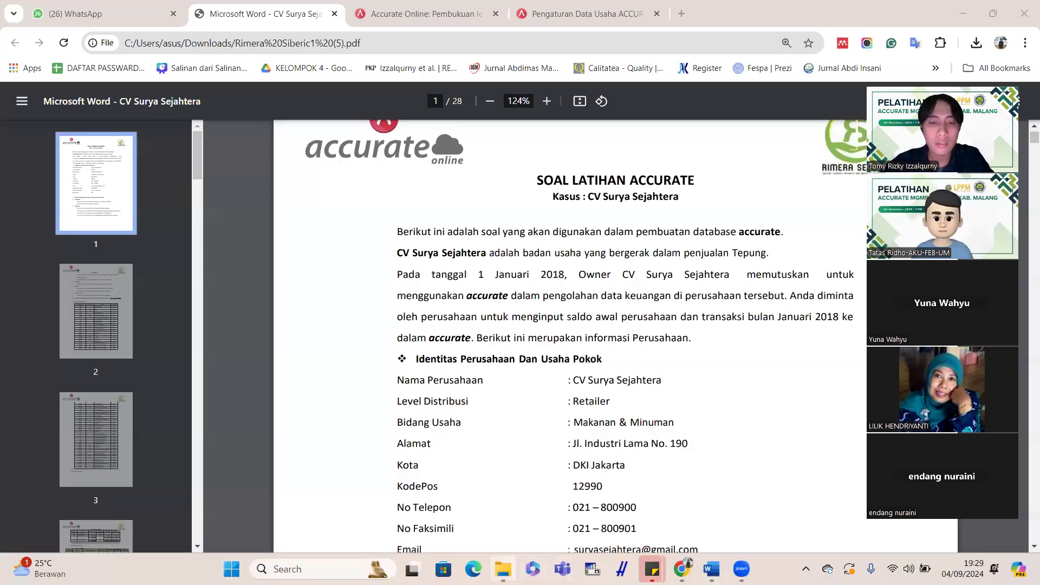
{"action": "left_click", "coordinate": [503, 569]}
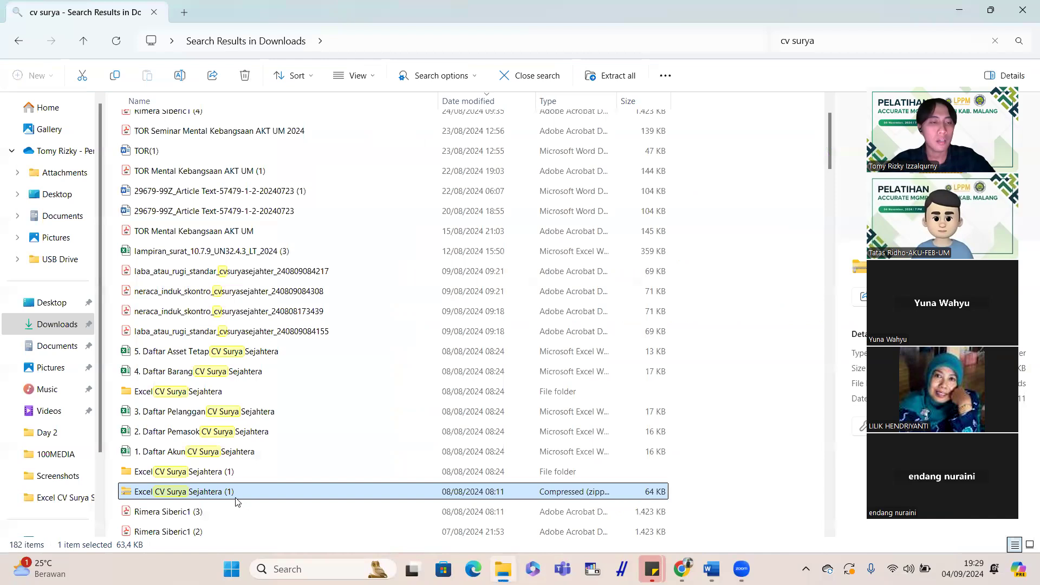
{"action": "scroll", "coordinate": [238, 503], "scroll_direction": "up", "scroll_amount": 2}
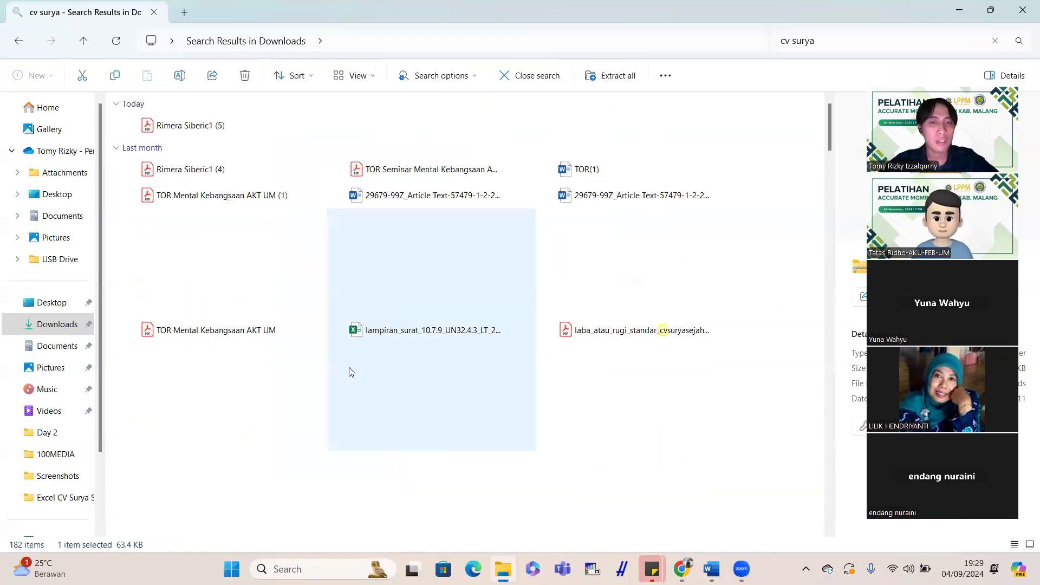
{"action": "scroll", "coordinate": [160, 123], "scroll_direction": "down", "scroll_amount": 1}
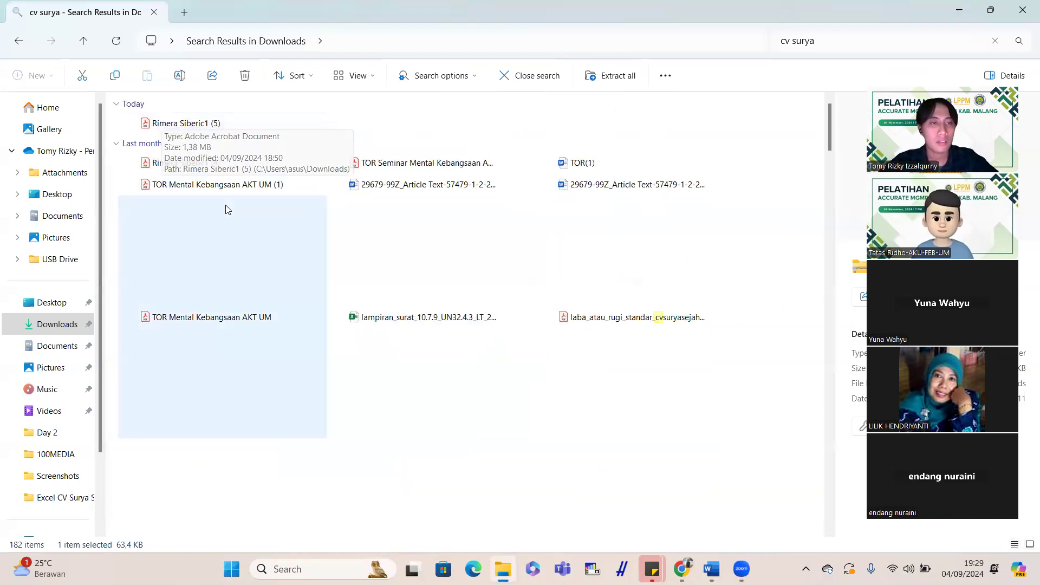
{"action": "scroll", "coordinate": [226, 210], "scroll_direction": "down", "scroll_amount": 2}
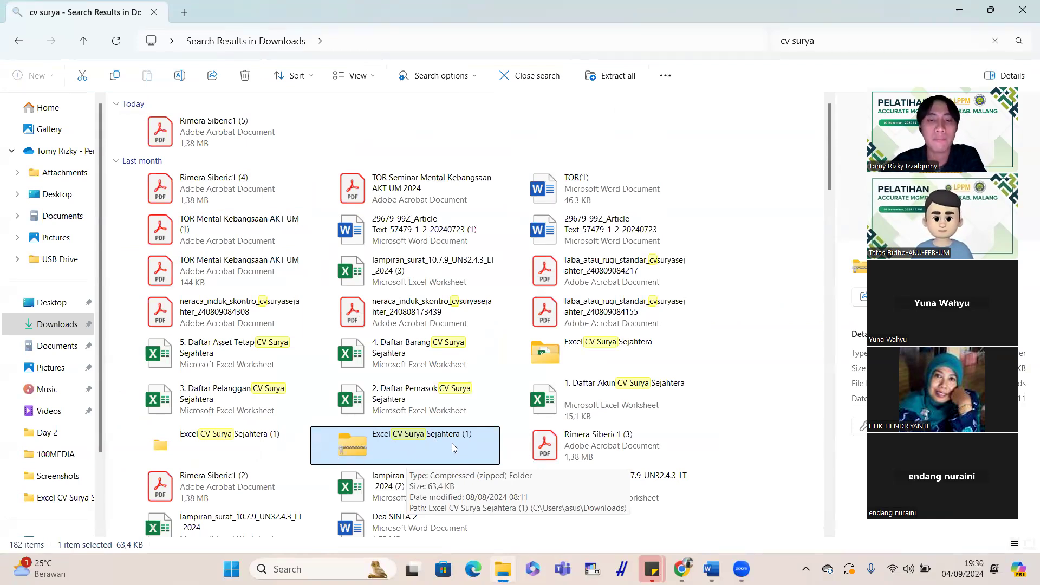
{"action": "right_click", "coordinate": [384, 445]}
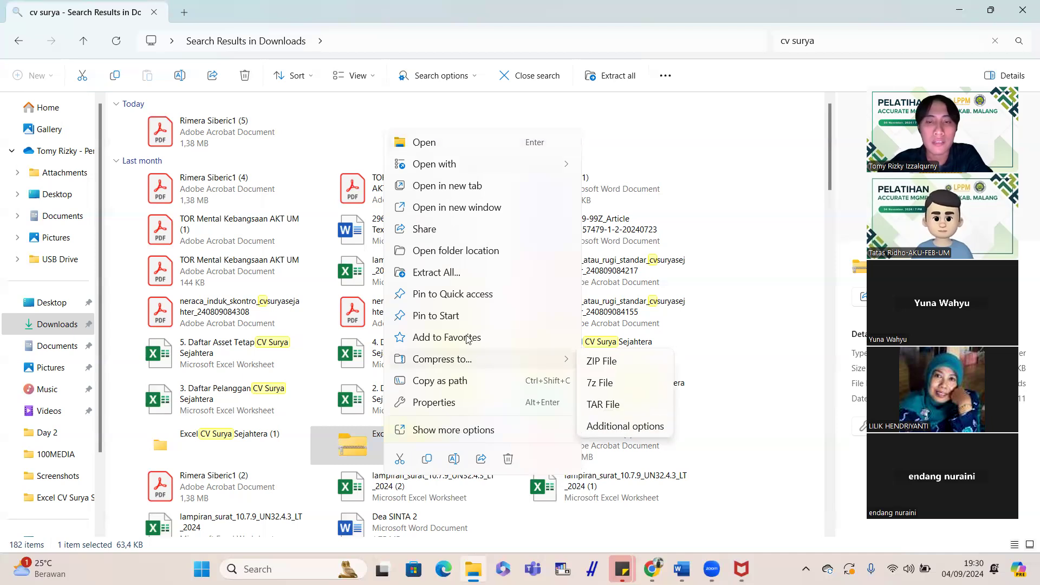
{"action": "left_click", "coordinate": [463, 278]}
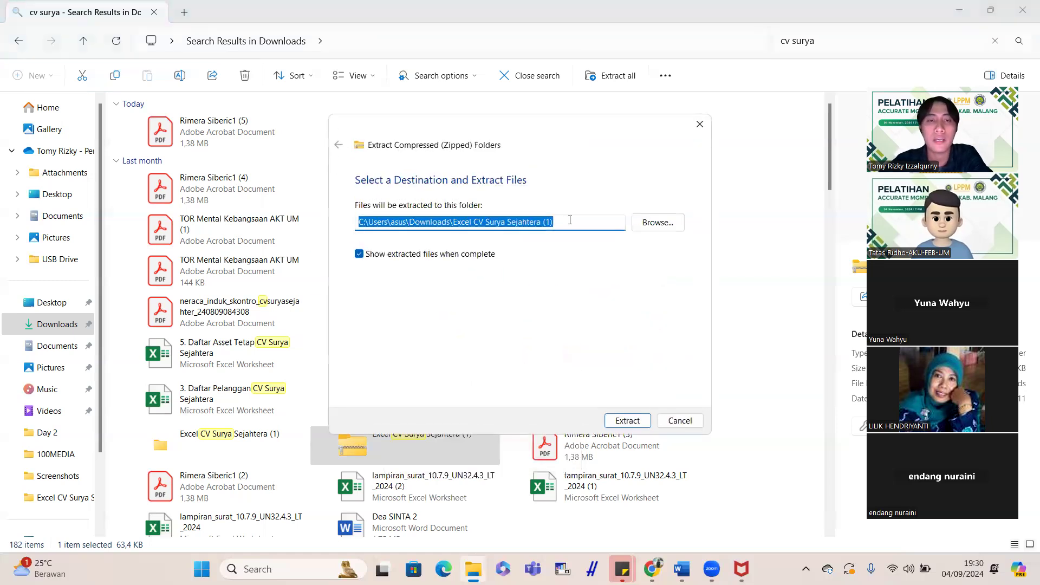
Extract the Excel CV Surya Sejahtera (1) zip file into the Downloads folder.
{"action": "left_click", "coordinate": [658, 222]}
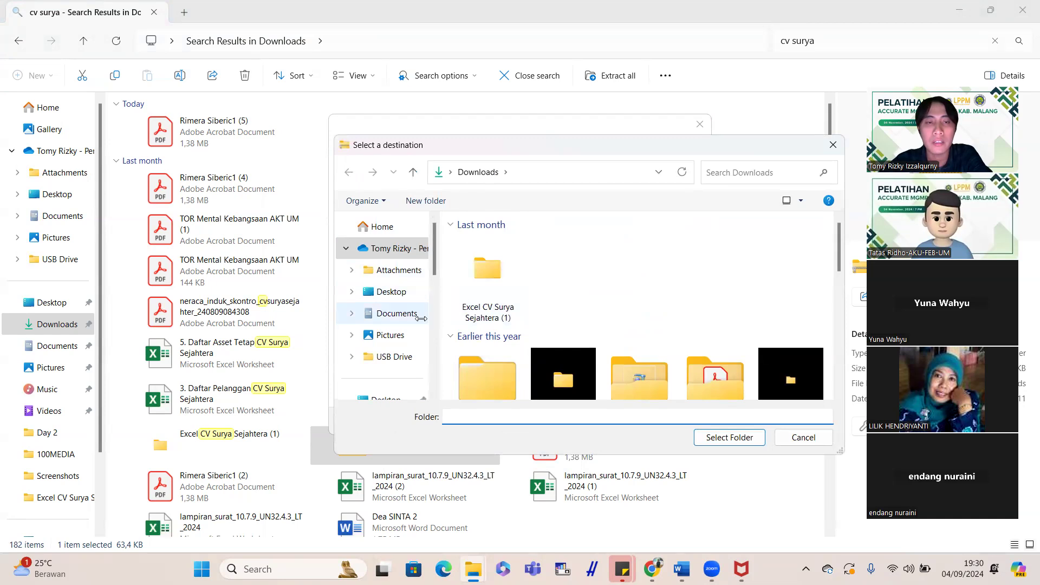
{"action": "scroll", "coordinate": [391, 346], "scroll_direction": "down", "scroll_amount": 2}
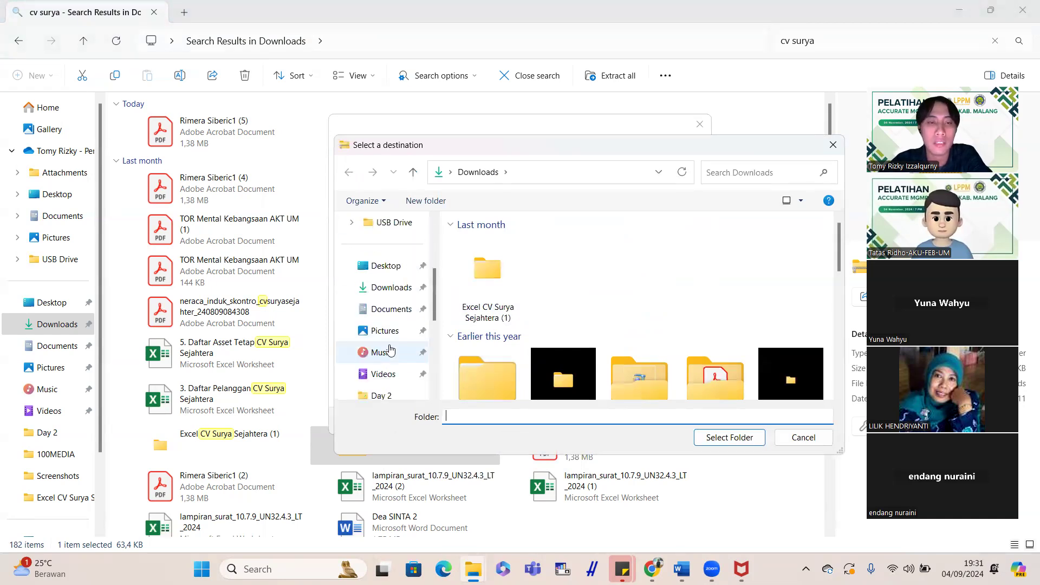
{"action": "scroll", "coordinate": [389, 352], "scroll_direction": "down", "scroll_amount": 1}
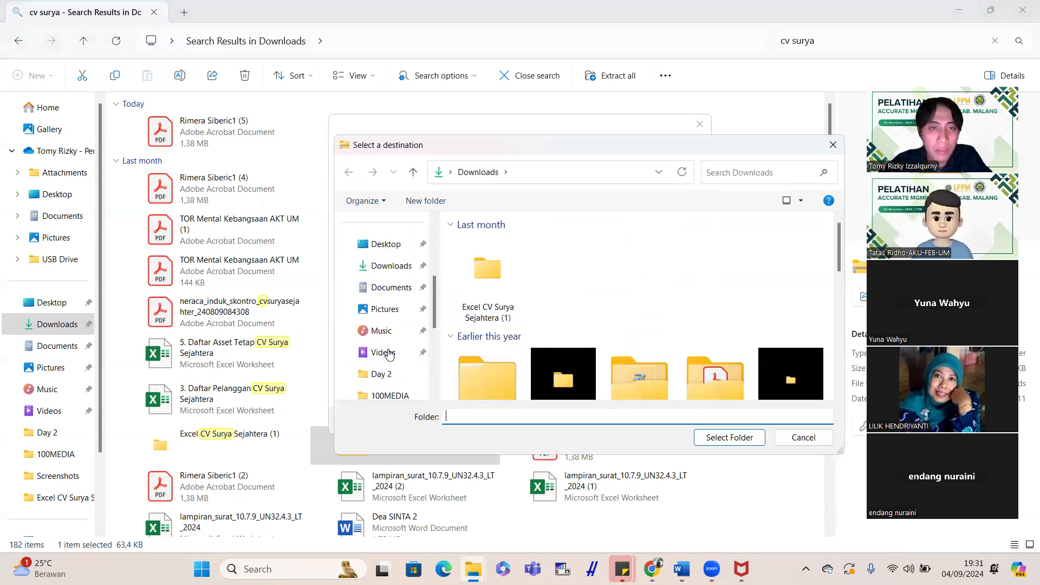
{"action": "left_click", "coordinate": [391, 265]}
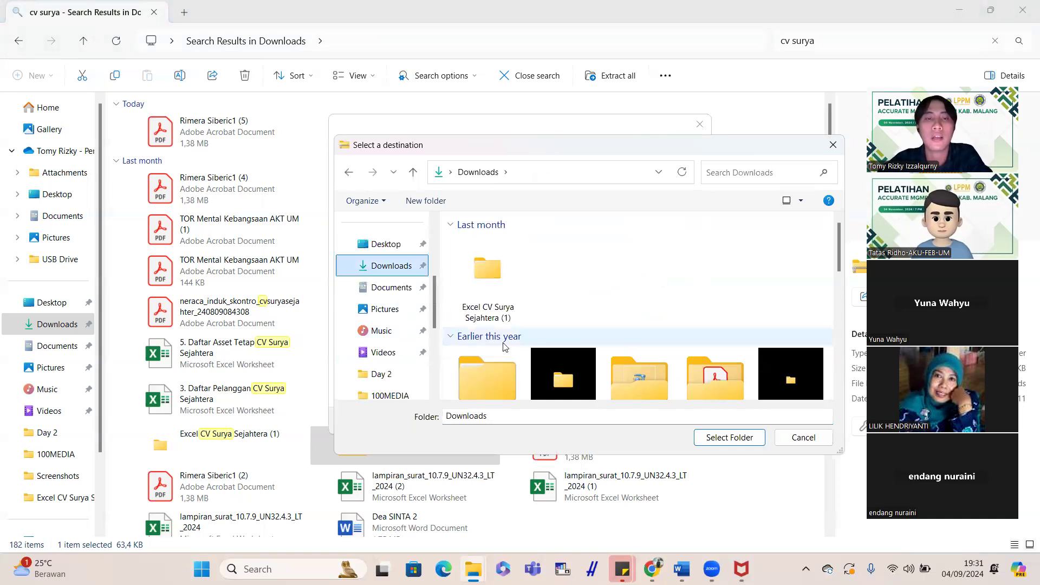
{"action": "scroll", "coordinate": [401, 334], "scroll_direction": "up", "scroll_amount": 2}
{"action": "scroll", "coordinate": [401, 334], "scroll_direction": "up", "scroll_amount": 3}
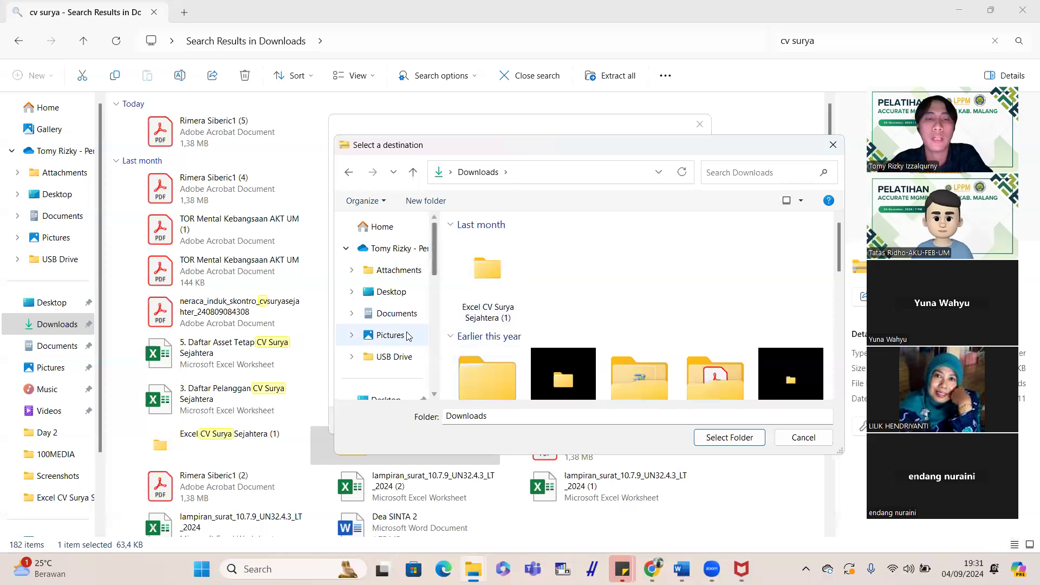
{"action": "scroll", "coordinate": [409, 336], "scroll_direction": "down", "scroll_amount": 3}
{"action": "left_click", "coordinate": [401, 232]}
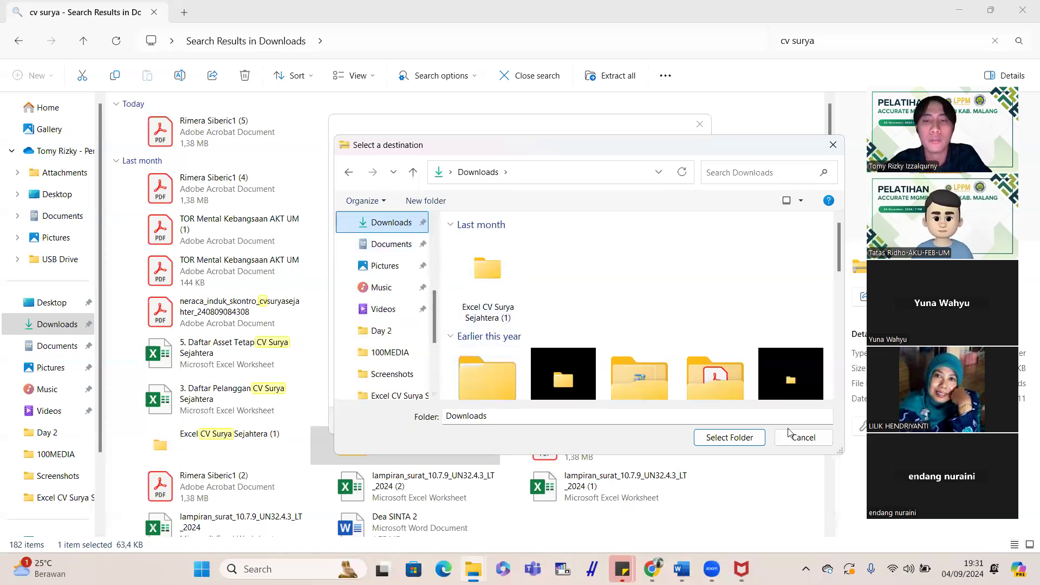
{"action": "left_click", "coordinate": [728, 438]}
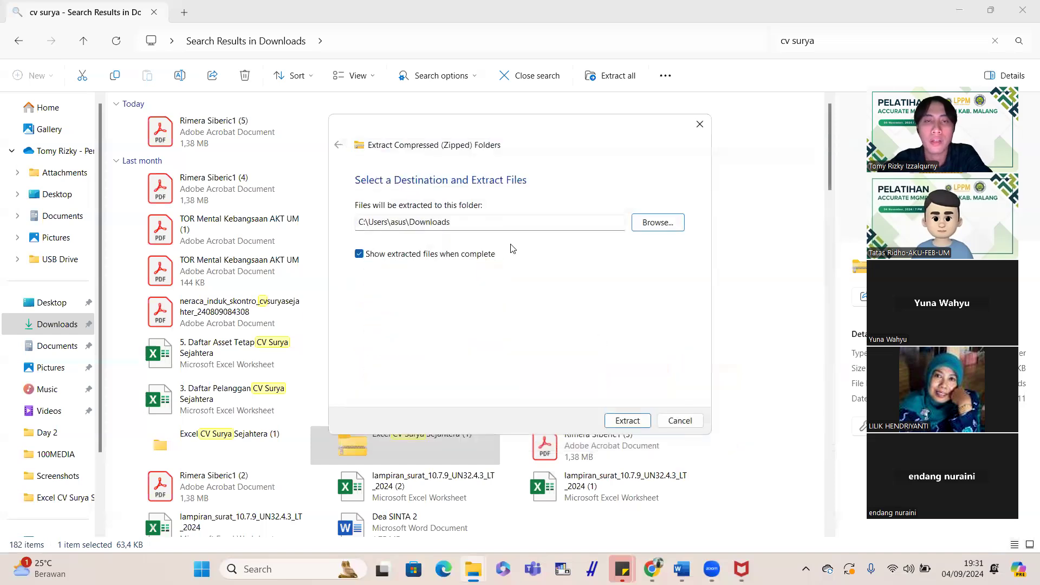
{"action": "left_click", "coordinate": [629, 421]}
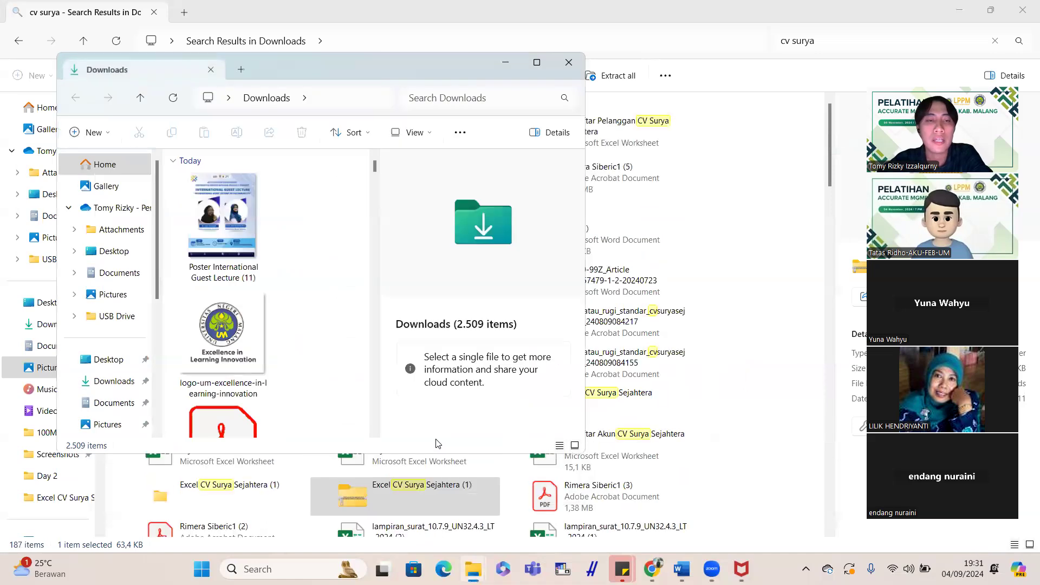
Open the extracted Excel CV Surya Sejahtera folder and its inner folder to reach the five Excel files.
{"action": "left_click", "coordinate": [567, 64]}
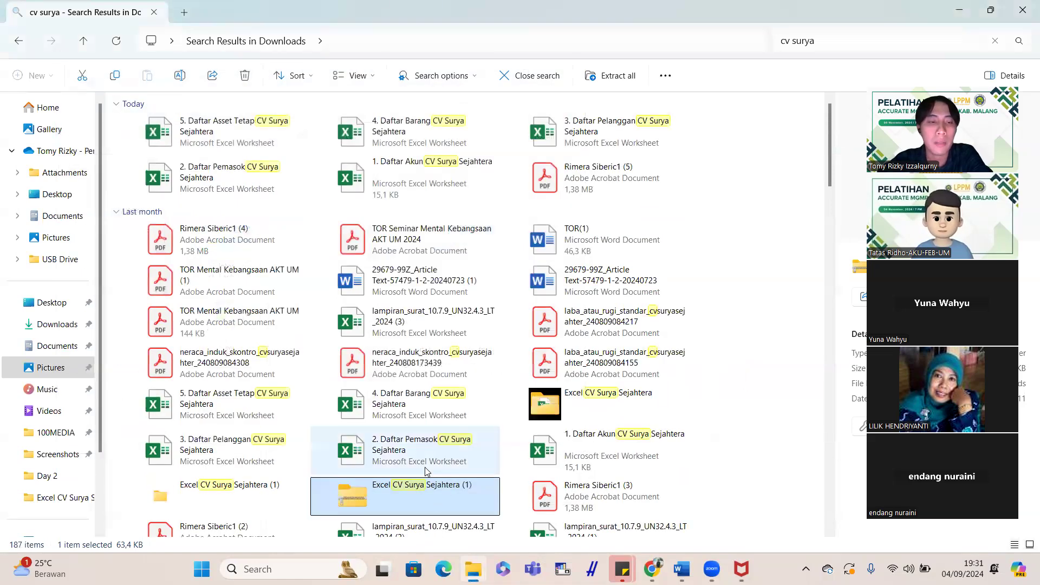
{"action": "right_click", "coordinate": [447, 502]}
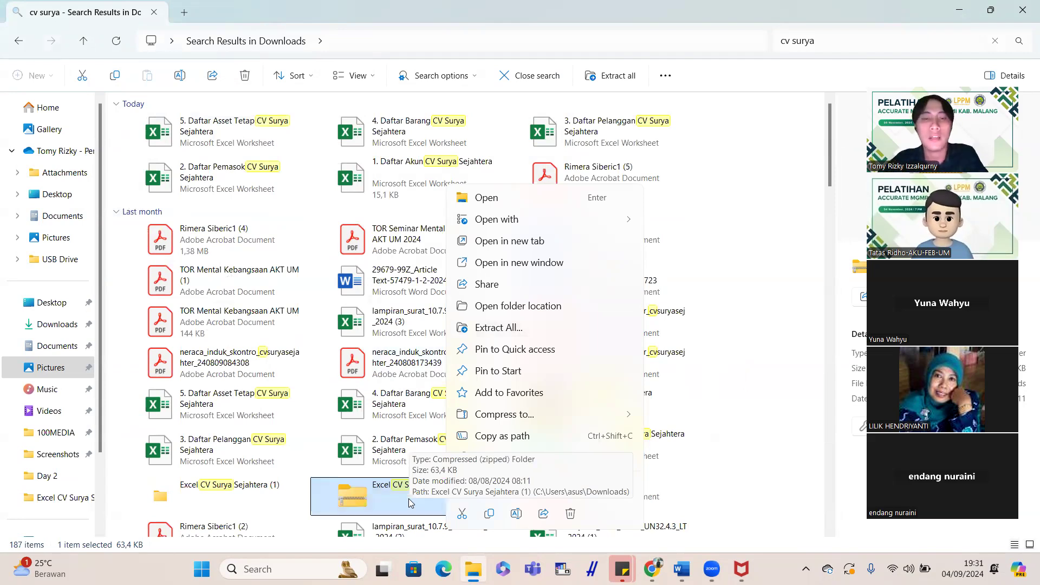
{"action": "double_click", "coordinate": [235, 495]}
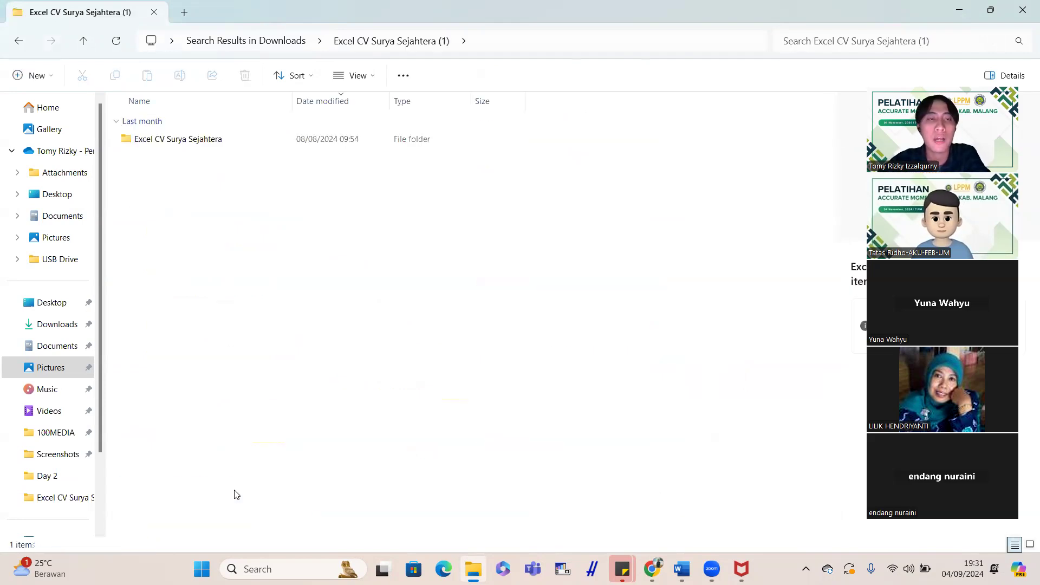
{"action": "double_click", "coordinate": [235, 143]}
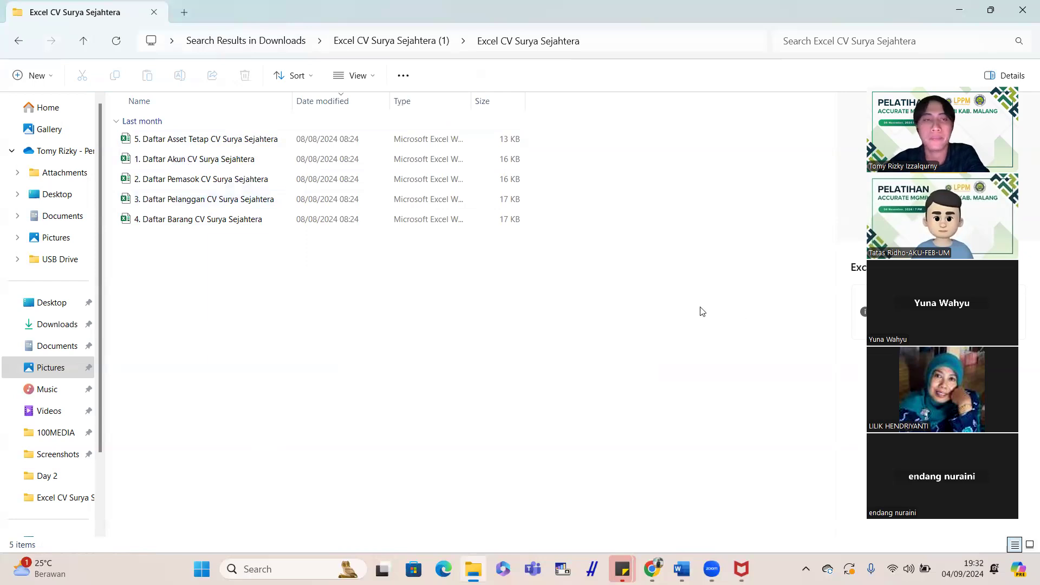
Switch to the browser, reorder the tabs and close the duplicate Accurate login tab.
{"action": "left_click", "coordinate": [965, 12]}
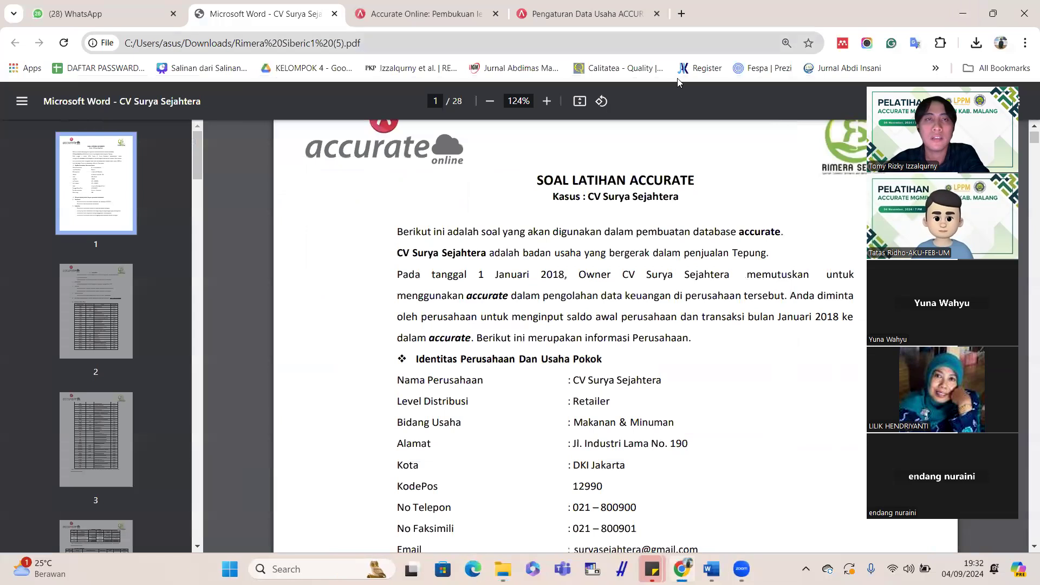
{"action": "left_click", "coordinate": [426, 13]}
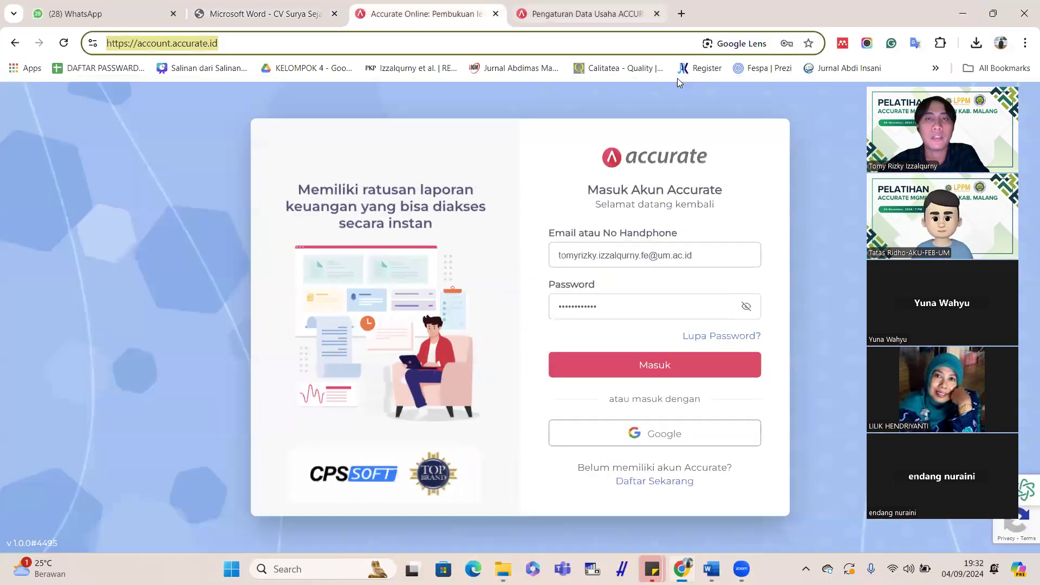
{"action": "key", "text": "ctrl+Tab"}
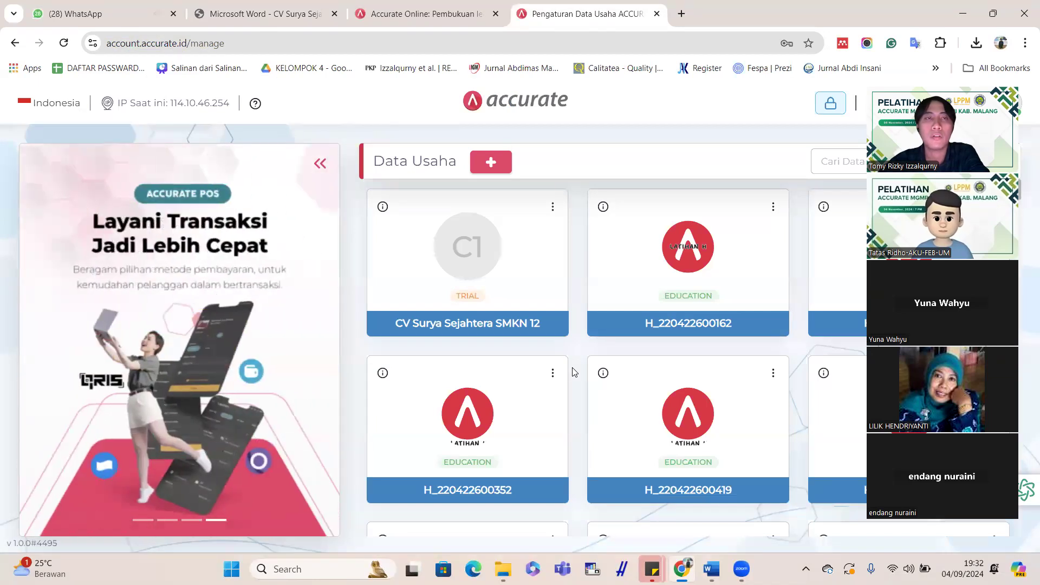
{"action": "left_click_drag", "start_coordinate": [277, 5], "coordinate": [582, 8]}
{"action": "left_click", "coordinate": [266, 13]}
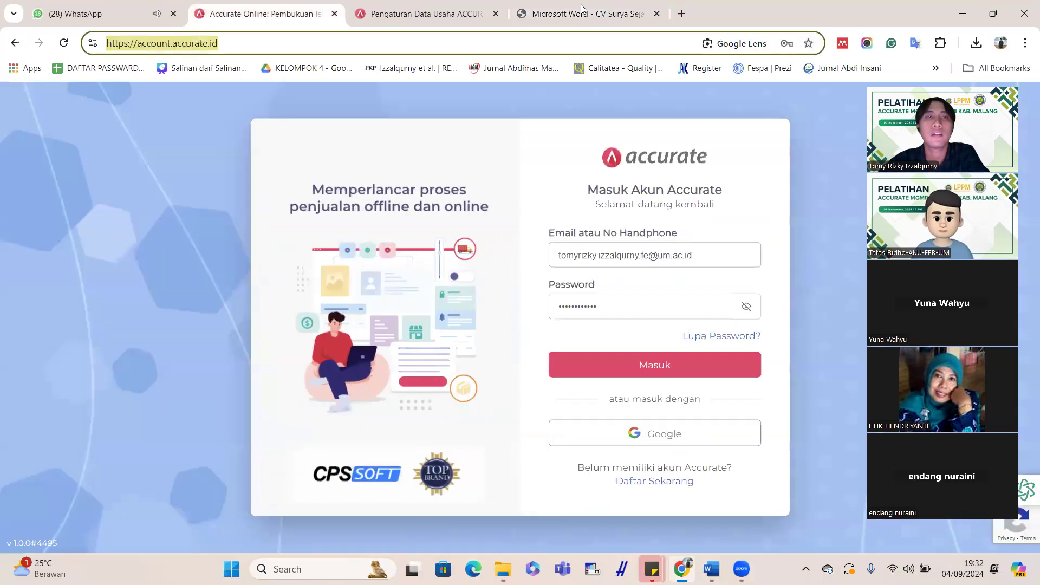
{"action": "left_click", "coordinate": [334, 14]}
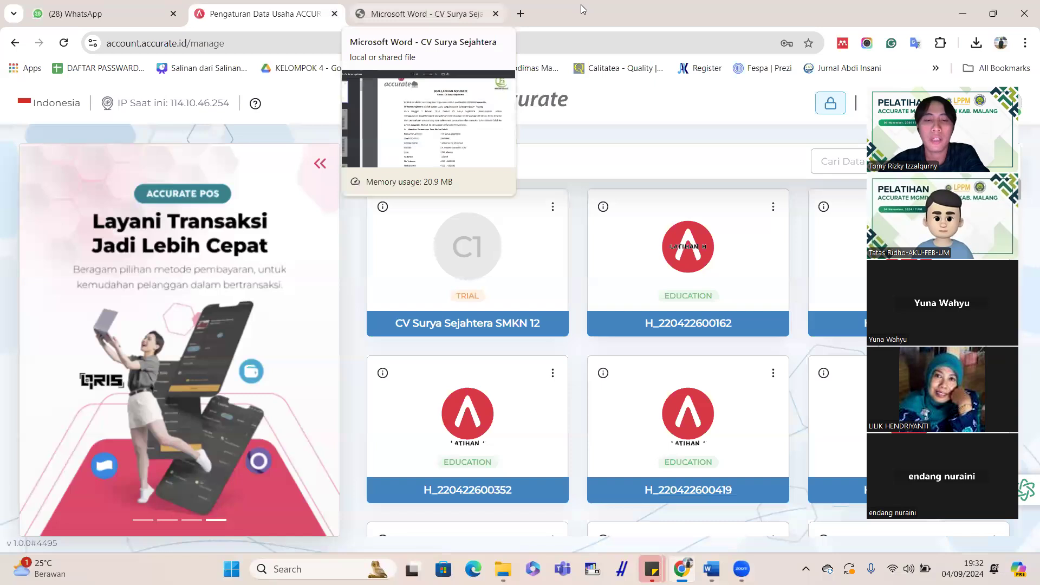
Capture full-screen screenshots with the Snipping Tool.
{"action": "key", "text": "alt+Tab"}
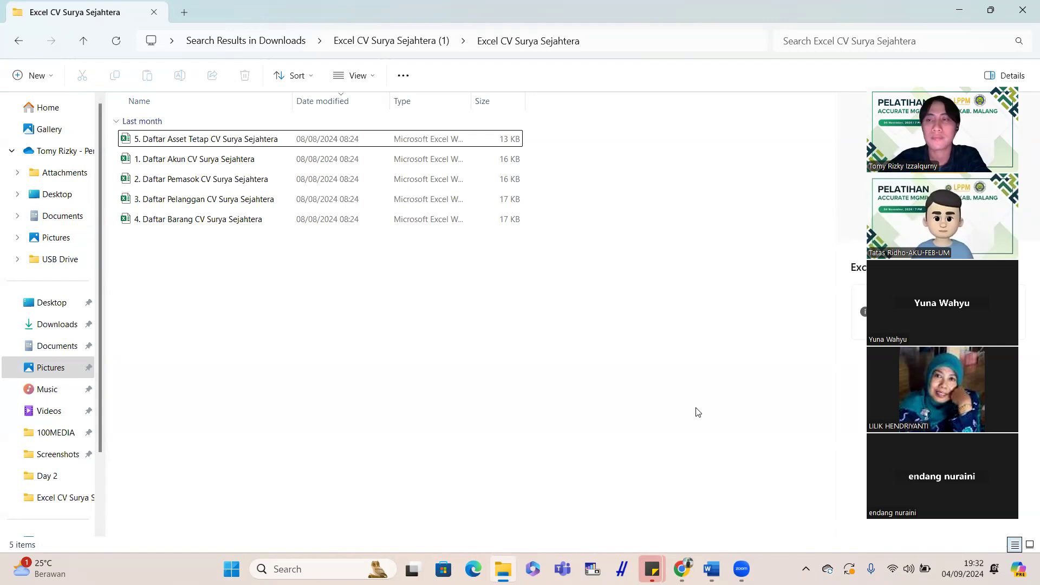
{"action": "key", "text": "super+shift+s"}
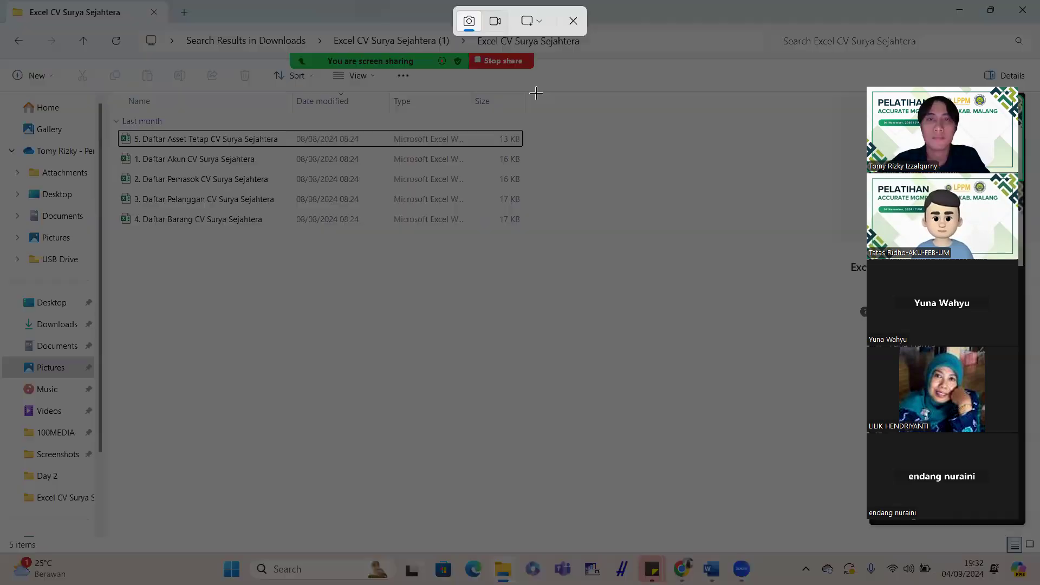
{"action": "left_click", "coordinate": [528, 20]}
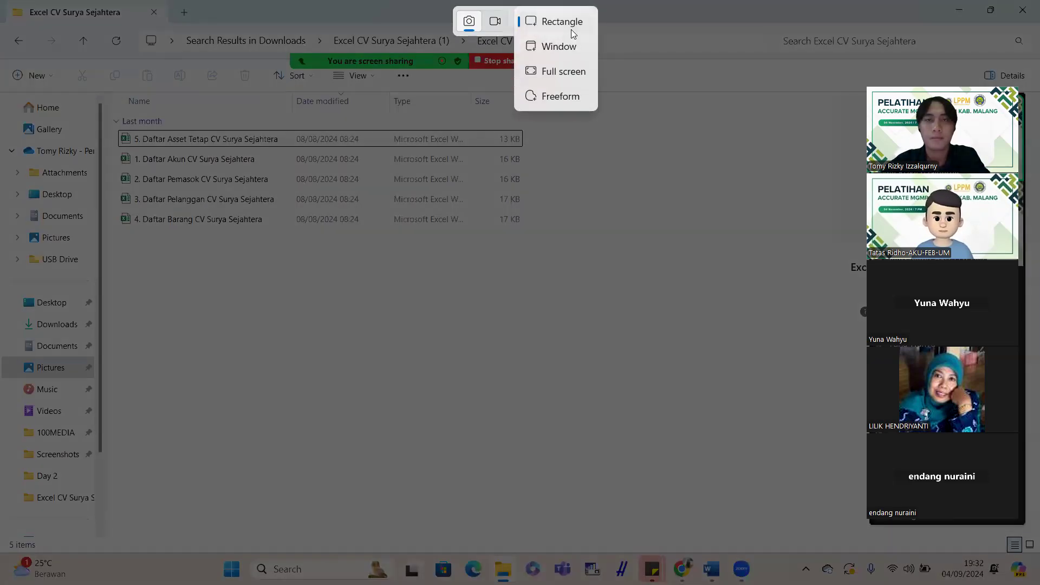
{"action": "left_click", "coordinate": [571, 29]}
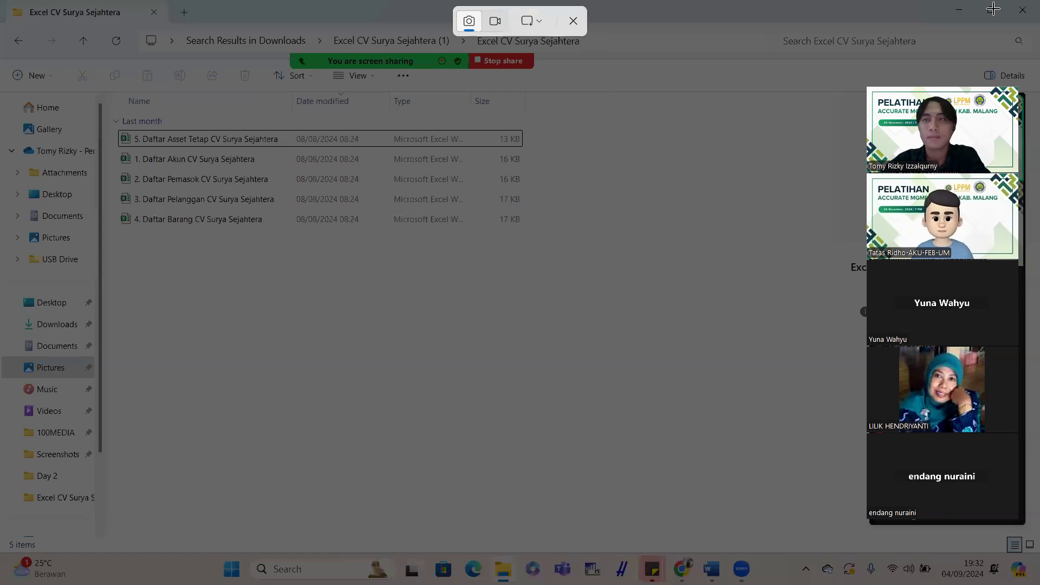
{"action": "left_click", "coordinate": [528, 30]}
{"action": "left_click", "coordinate": [553, 70]}
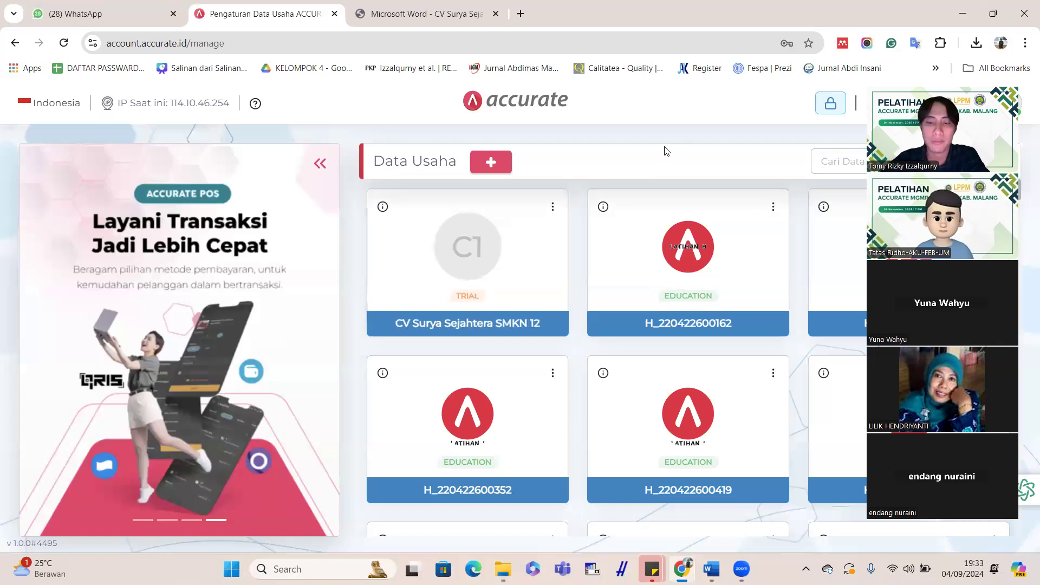
{"action": "key", "text": "super+shift+s"}
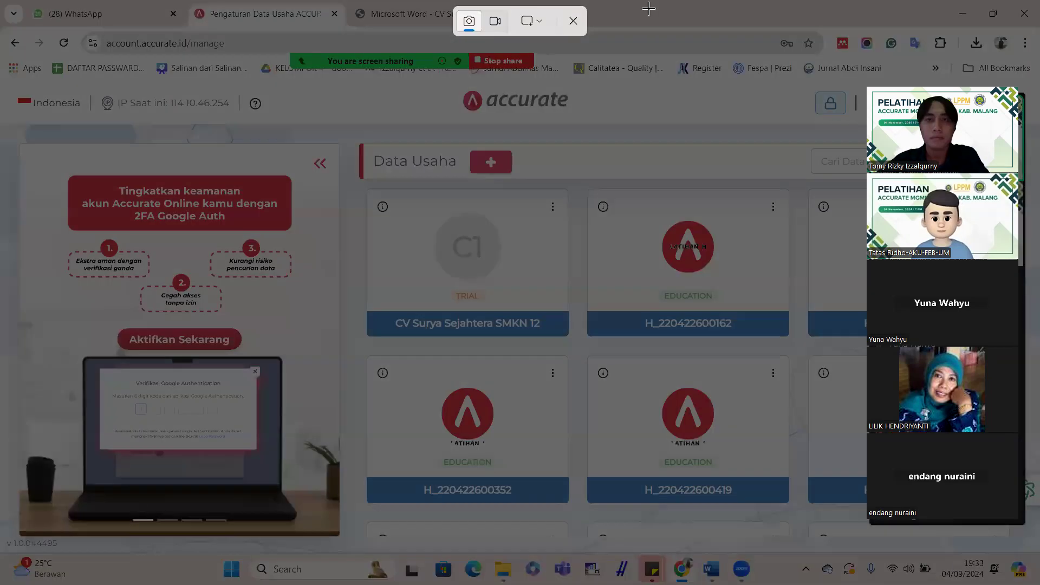
{"action": "left_click", "coordinate": [530, 20]}
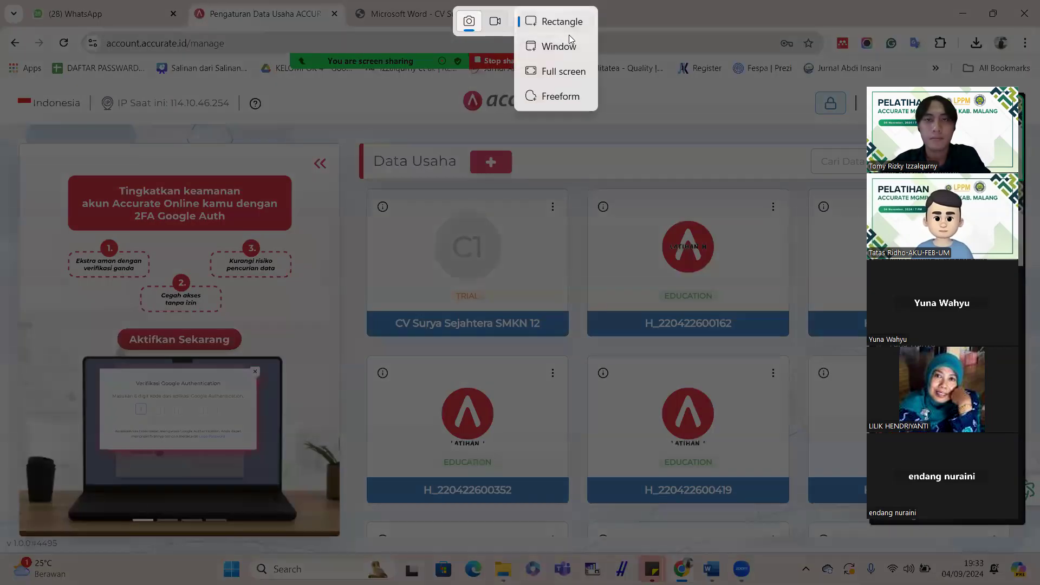
{"action": "left_click", "coordinate": [576, 77]}
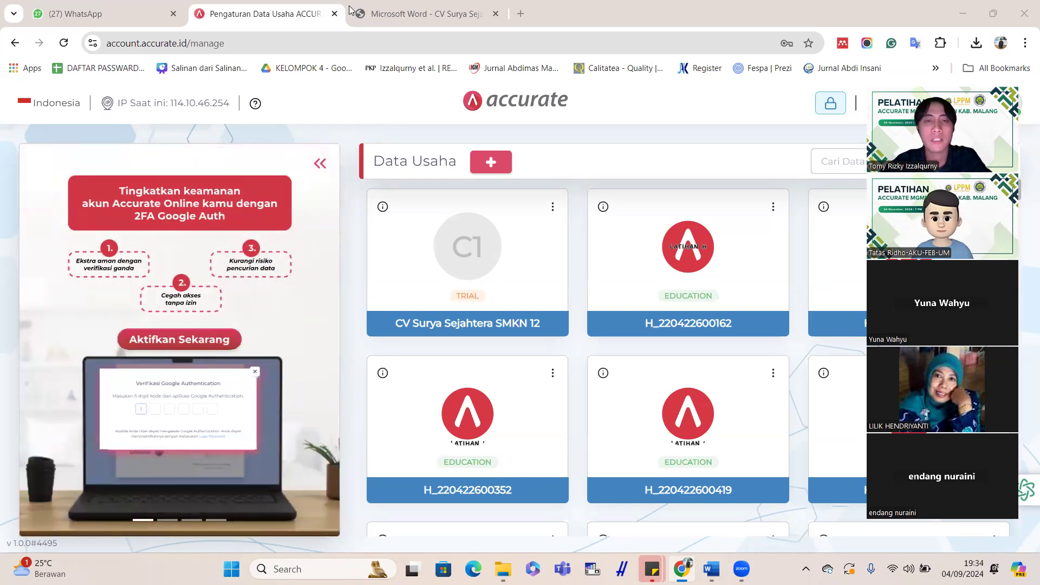
Upload the Rimera Siberic1 (5) PDF from the Downloads folder.
{"action": "left_click", "coordinate": [792, 173]}
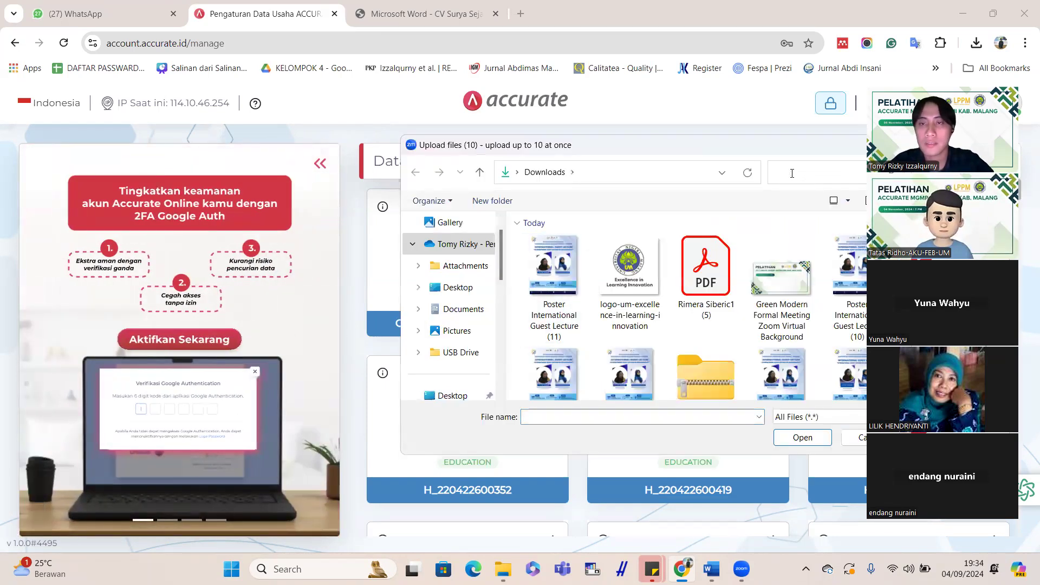
{"action": "left_click", "coordinate": [706, 268]}
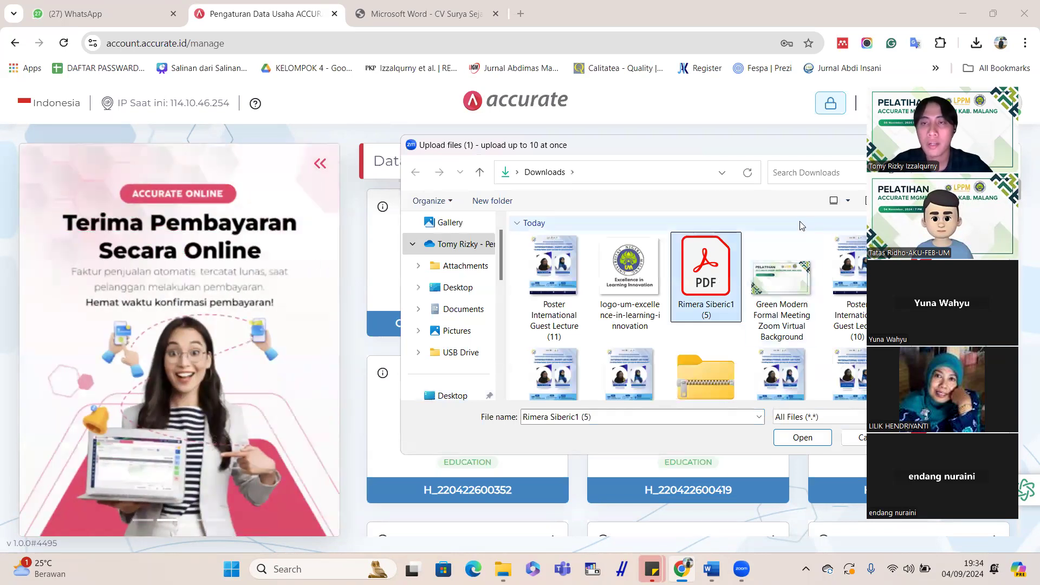
{"action": "scroll", "coordinate": [730, 390], "scroll_direction": "down", "scroll_amount": 3}
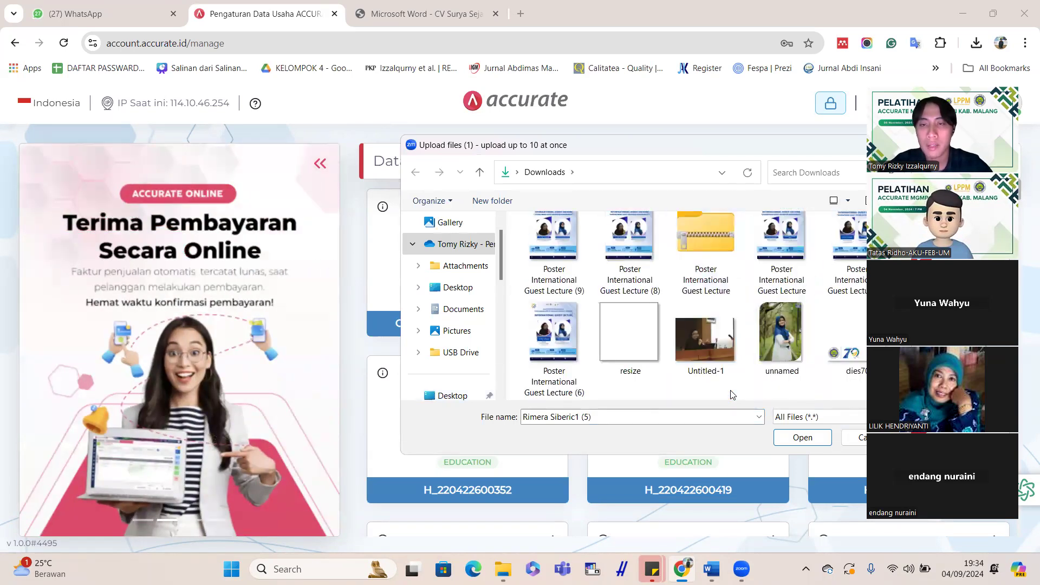
{"action": "scroll", "coordinate": [731, 393], "scroll_direction": "up", "scroll_amount": 5}
{"action": "scroll", "coordinate": [731, 392], "scroll_direction": "down", "scroll_amount": 8}
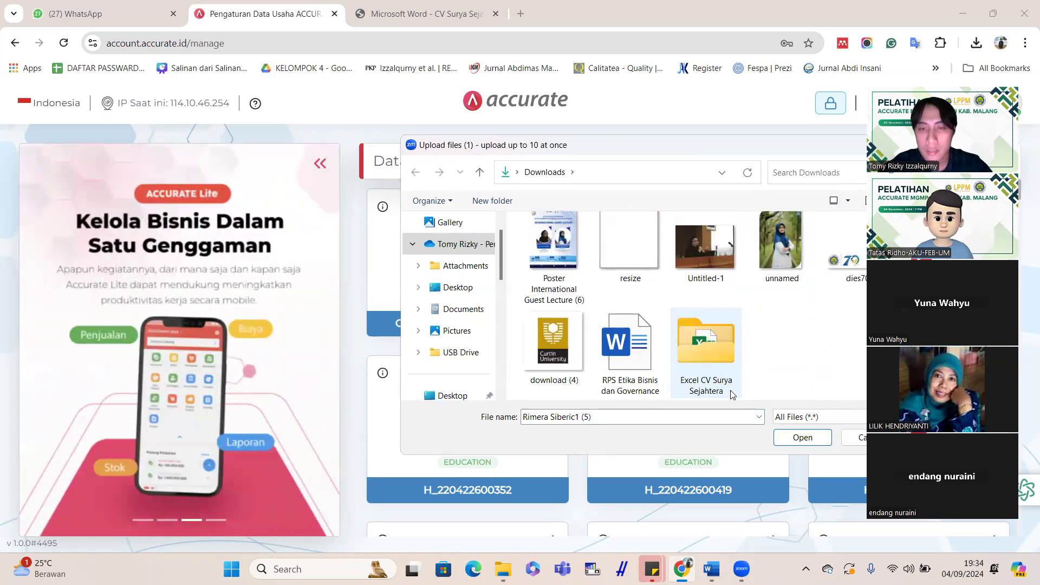
{"action": "scroll", "coordinate": [753, 368], "scroll_direction": "down", "scroll_amount": 2}
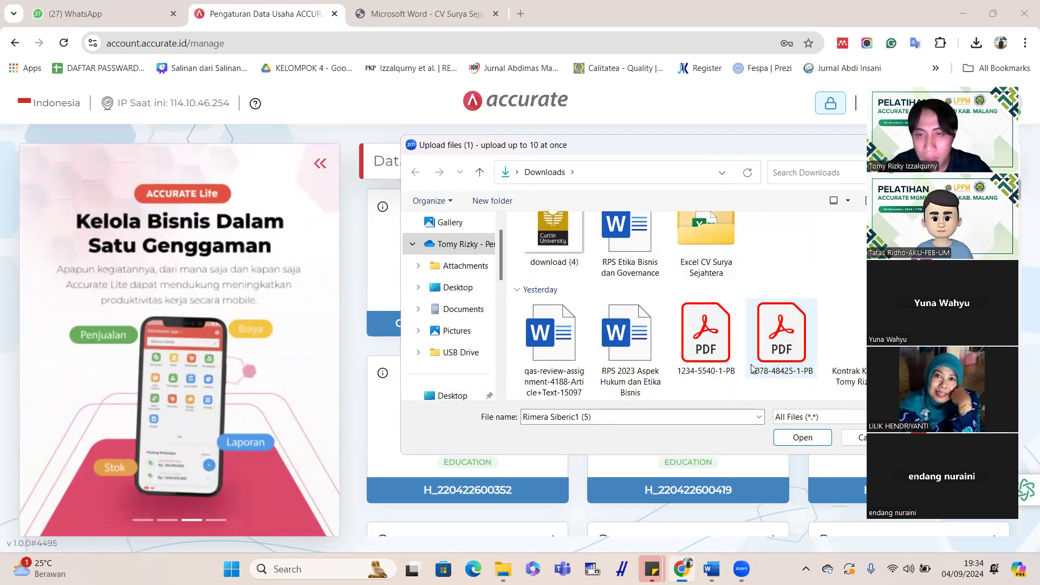
{"action": "left_click", "coordinate": [803, 437]}
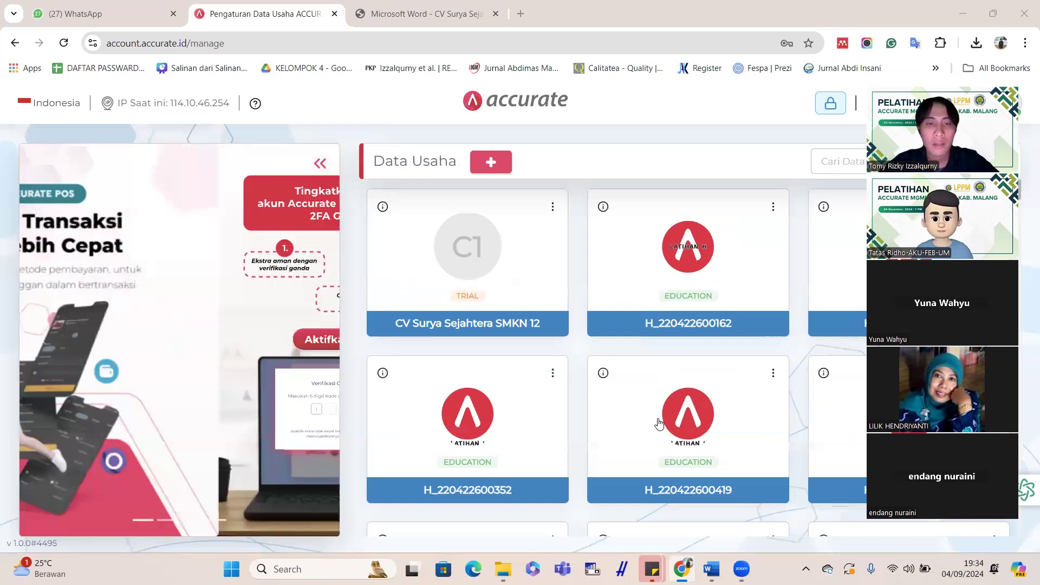
Search the Downloads folder for "excel cv" and upload the Excel CV Surya Sejahtera (1) compressed archive.
{"action": "left_click", "coordinate": [855, 176]}
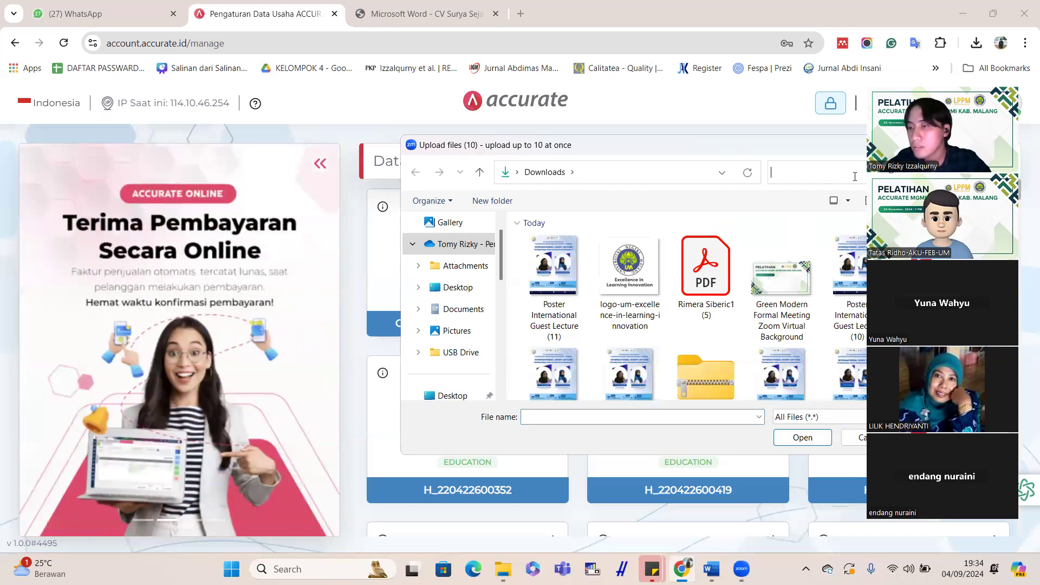
{"action": "type", "text": "excel"}
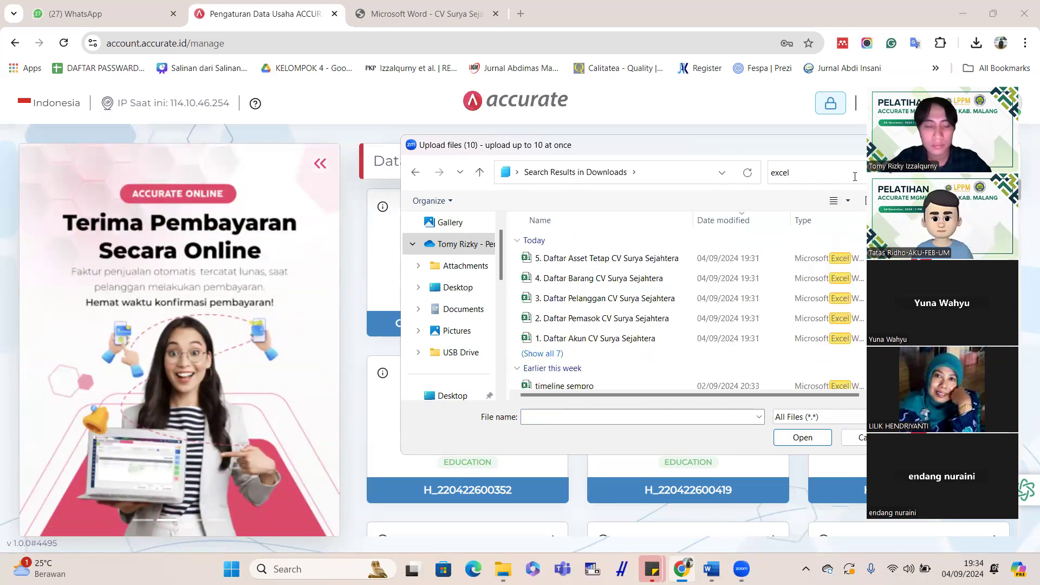
{"action": "type", "text": " cv"}
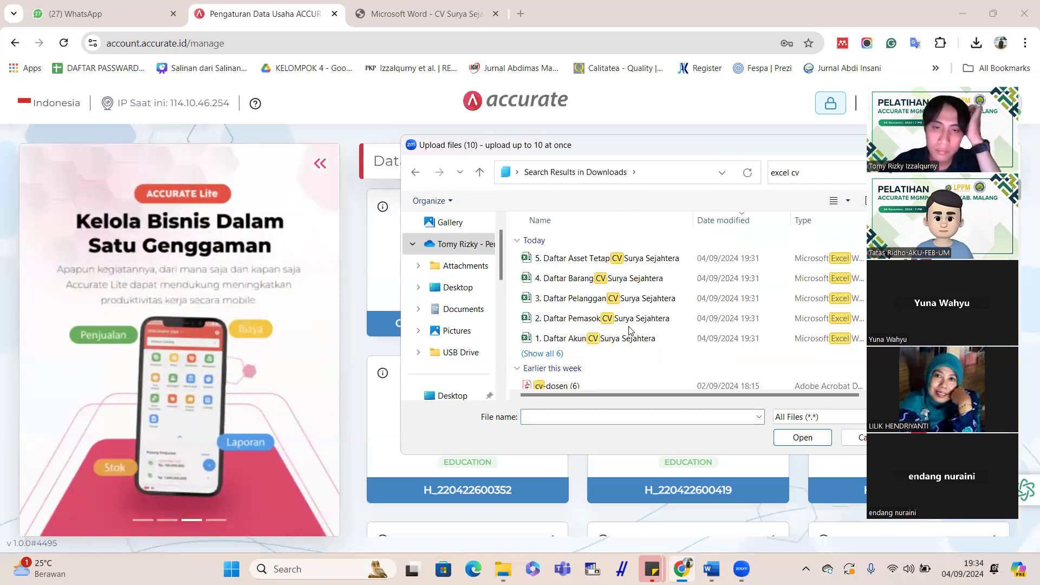
{"action": "scroll", "coordinate": [630, 330], "scroll_direction": "down", "scroll_amount": 2}
{"action": "scroll", "coordinate": [631, 331], "scroll_direction": "down", "scroll_amount": 2}
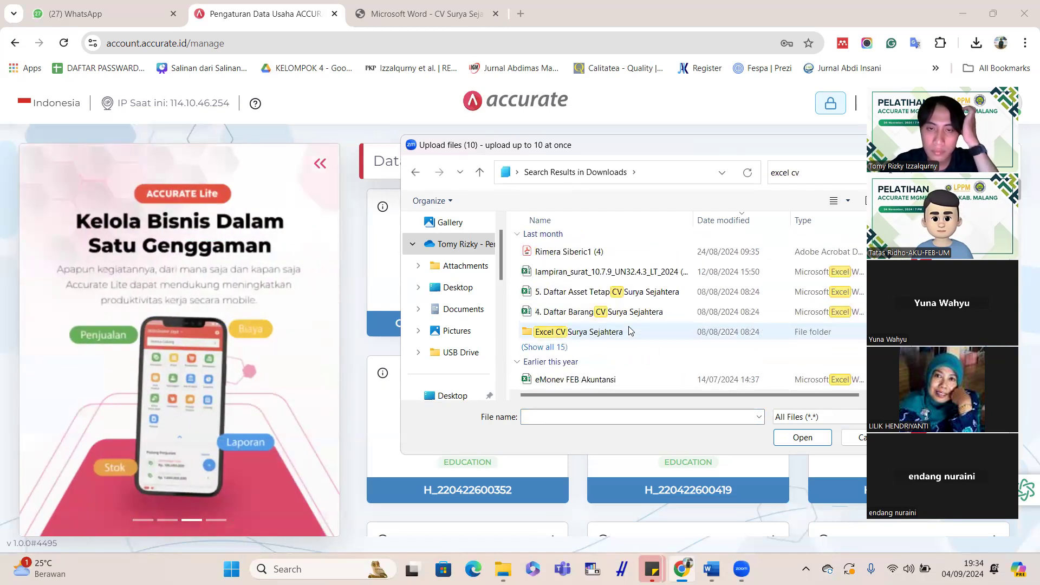
{"action": "key", "text": "ctrl+a"}
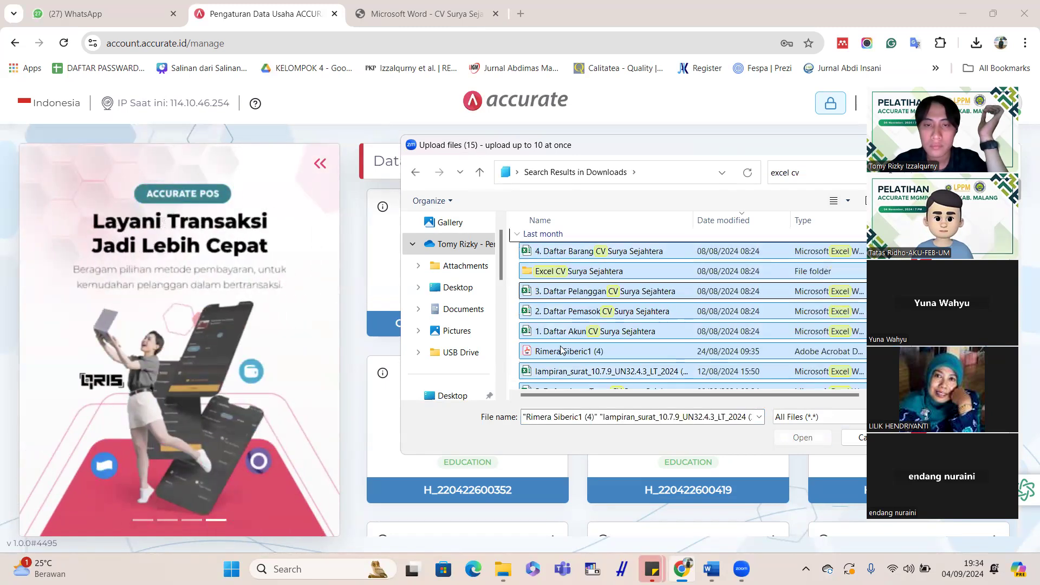
{"action": "scroll", "coordinate": [624, 340], "scroll_direction": "down", "scroll_amount": 1}
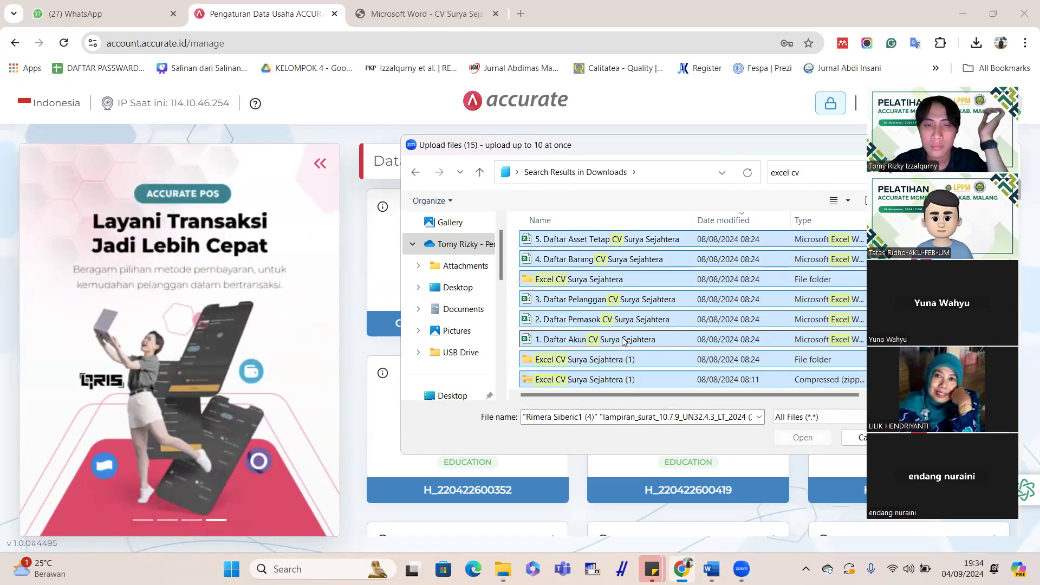
{"action": "left_click", "coordinate": [627, 382]}
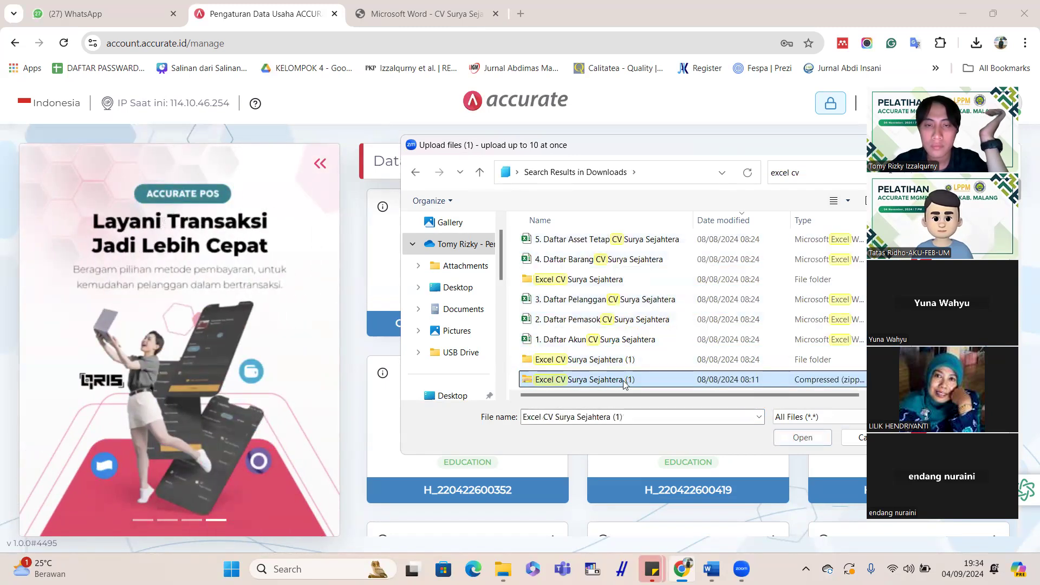
{"action": "left_click", "coordinate": [802, 438]}
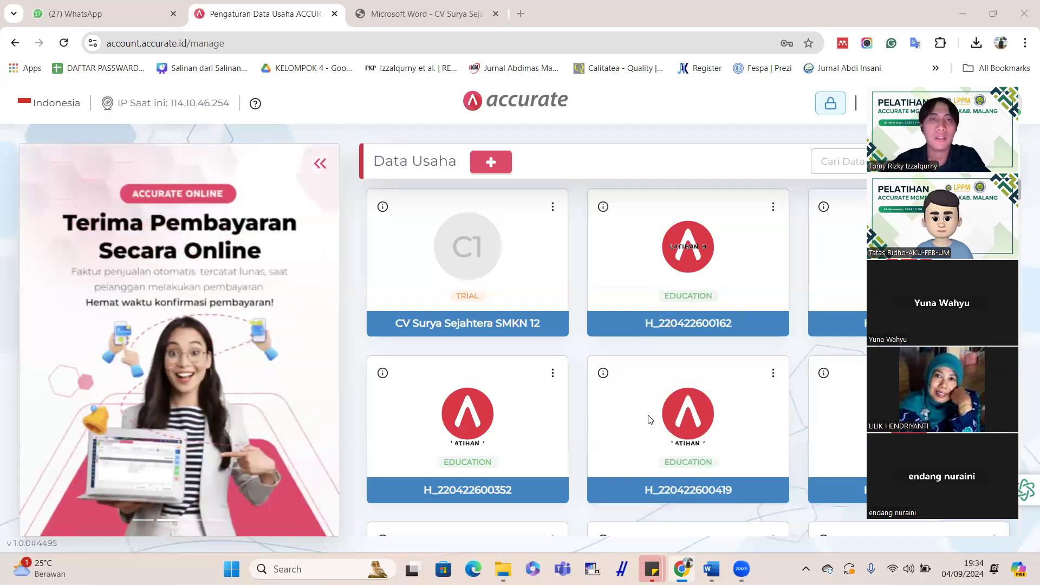
Switch to the exercise PDF and browse its pages, from the company description through the balance sheet to the January transactions.
{"action": "key", "text": "ctrl+Tab"}
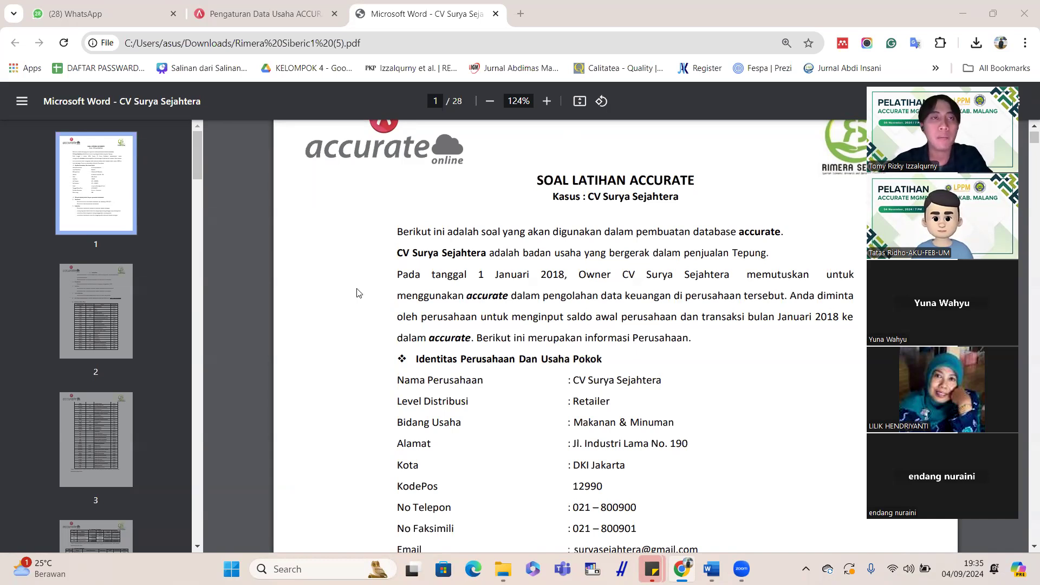
{"action": "scroll", "coordinate": [499, 309], "scroll_direction": "down", "scroll_amount": 3}
{"action": "scroll", "coordinate": [500, 309], "scroll_direction": "up", "scroll_amount": 3}
{"action": "scroll", "coordinate": [499, 309], "scroll_direction": "down", "scroll_amount": 3}
{"action": "scroll", "coordinate": [500, 309], "scroll_direction": "down", "scroll_amount": 9}
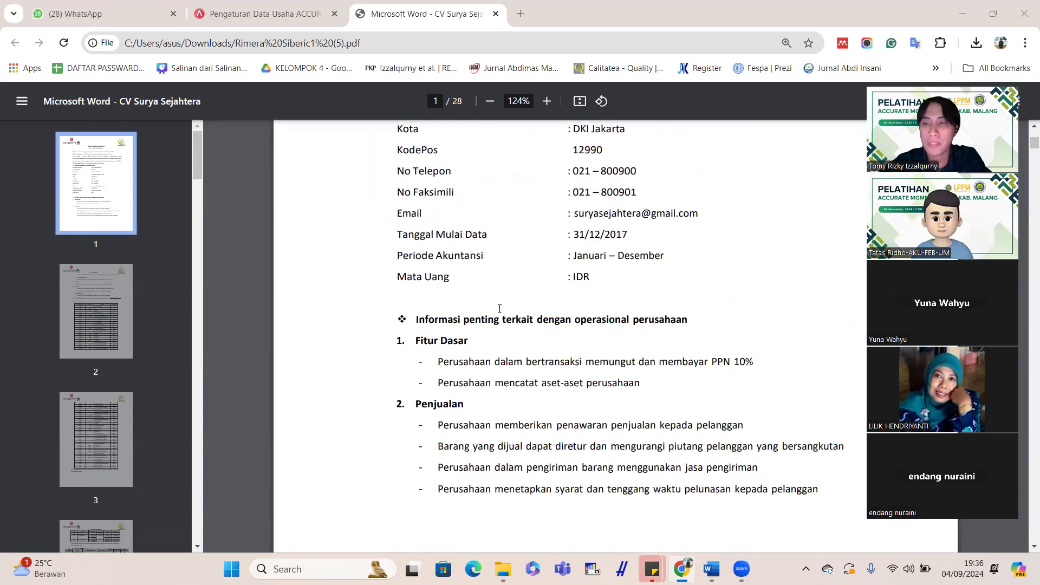
{"action": "scroll", "coordinate": [499, 309], "scroll_direction": "up", "scroll_amount": 10}
{"action": "scroll", "coordinate": [500, 309], "scroll_direction": "up", "scroll_amount": 2}
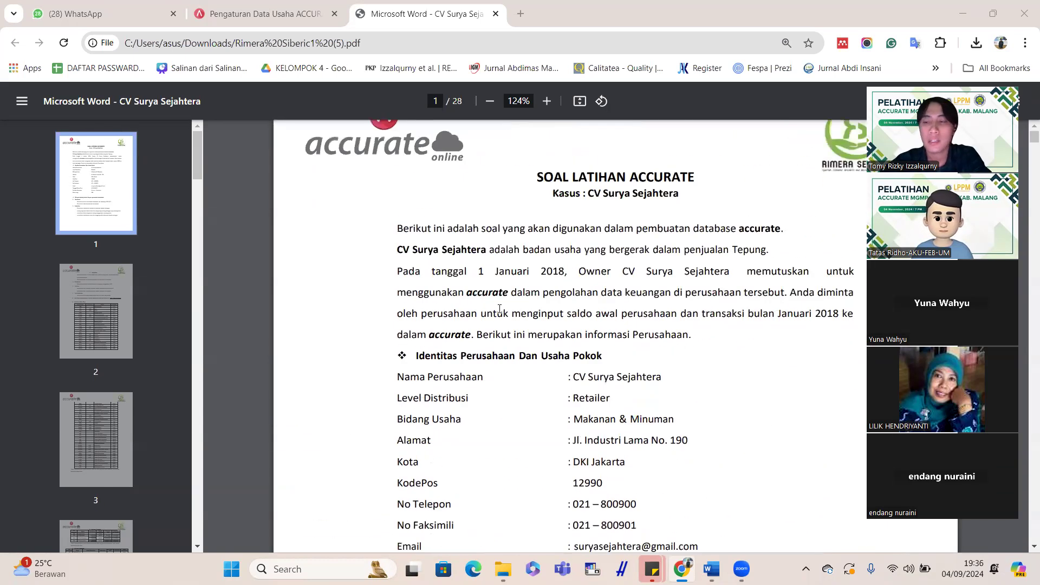
{"action": "scroll", "coordinate": [500, 309], "scroll_direction": "up", "scroll_amount": 1}
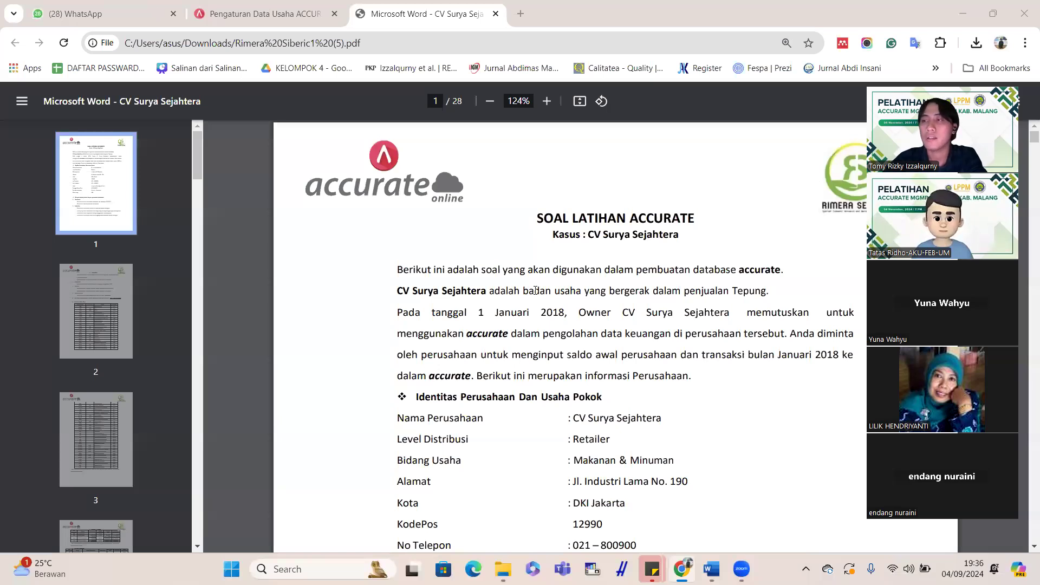
{"action": "scroll", "coordinate": [535, 291], "scroll_direction": "down", "scroll_amount": 20}
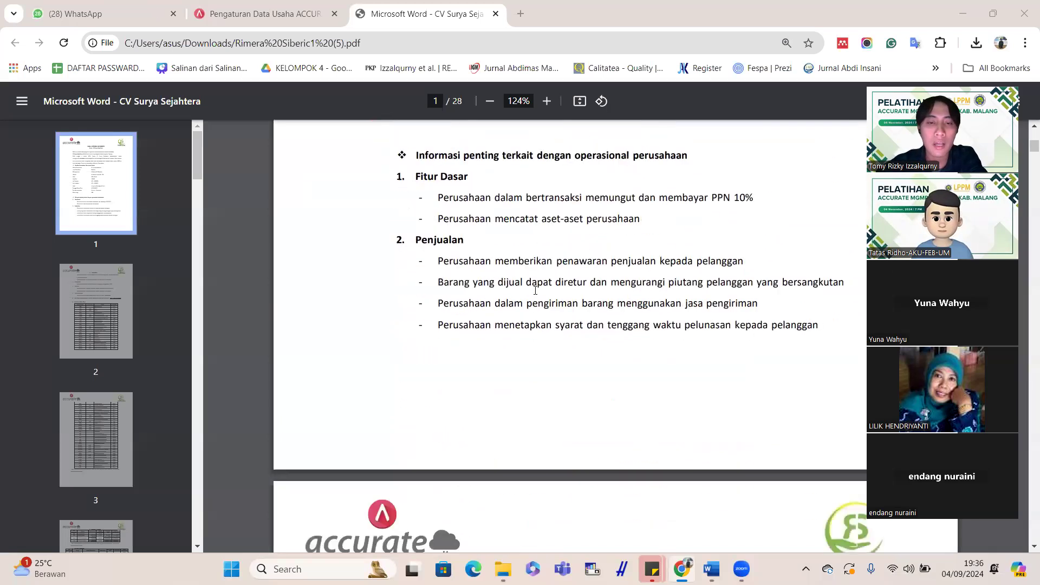
{"action": "scroll", "coordinate": [535, 291], "scroll_direction": "down", "scroll_amount": 20}
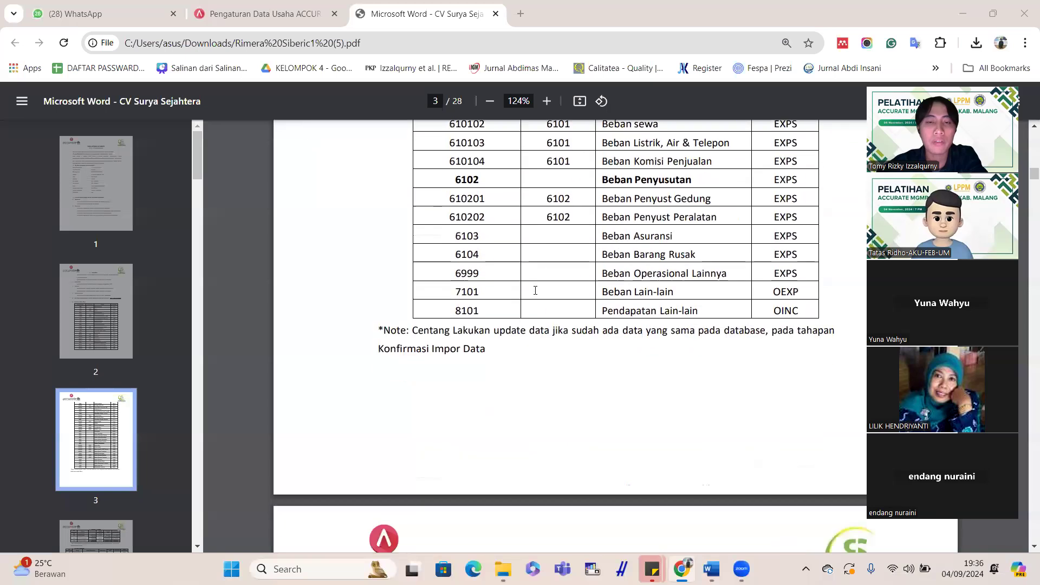
{"action": "scroll", "coordinate": [535, 291], "scroll_direction": "down", "scroll_amount": 10}
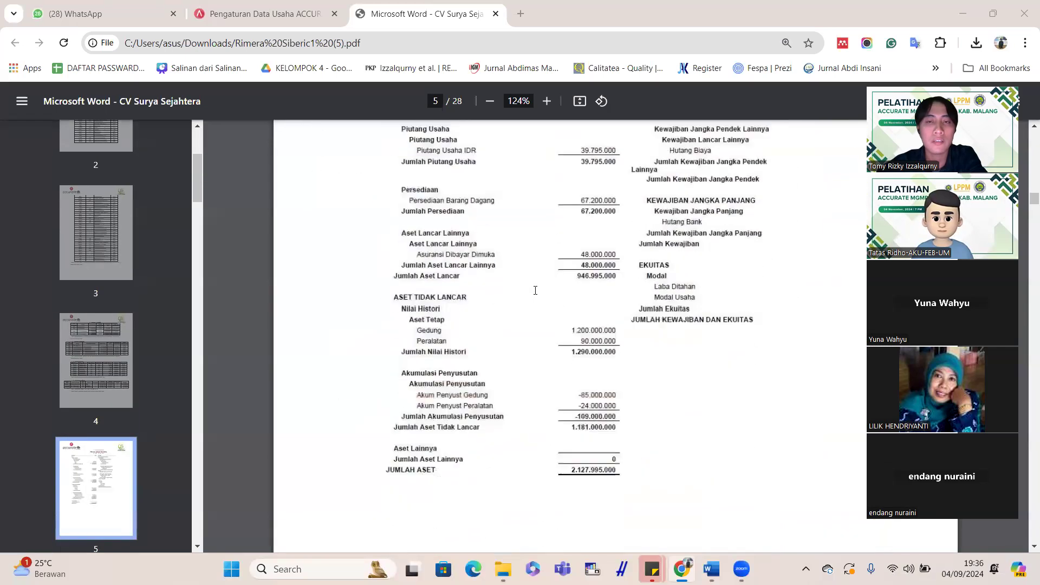
{"action": "scroll", "coordinate": [535, 290], "scroll_direction": "down", "scroll_amount": 15}
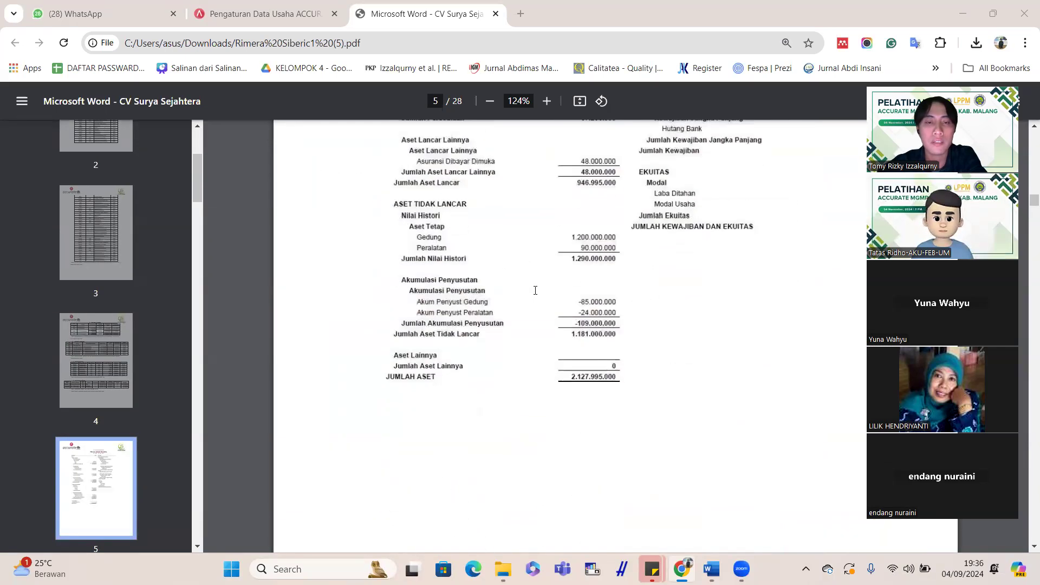
{"action": "scroll", "coordinate": [536, 291], "scroll_direction": "up", "scroll_amount": 5}
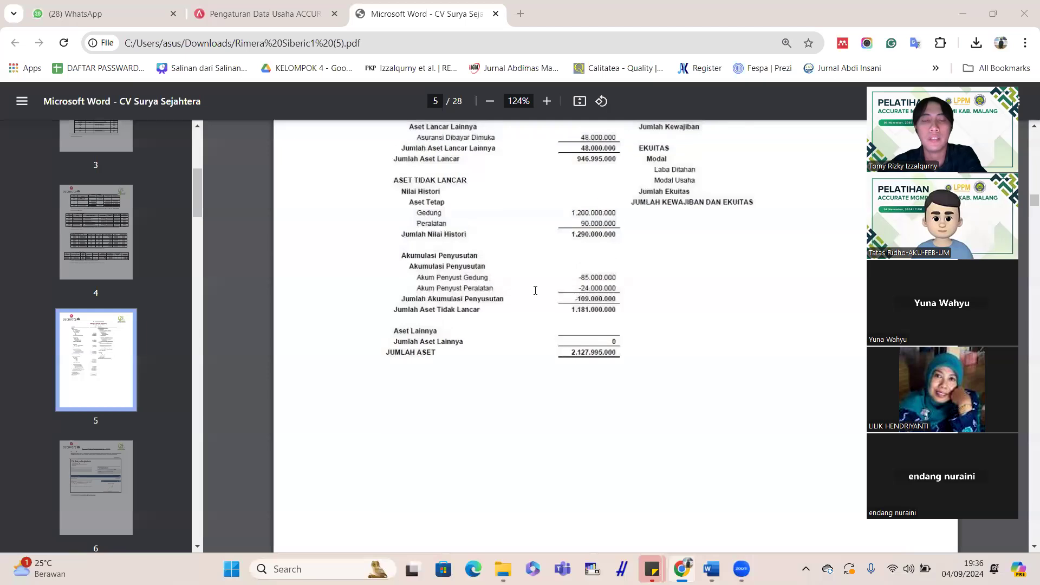
{"action": "scroll", "coordinate": [535, 291], "scroll_direction": "down", "scroll_amount": 5}
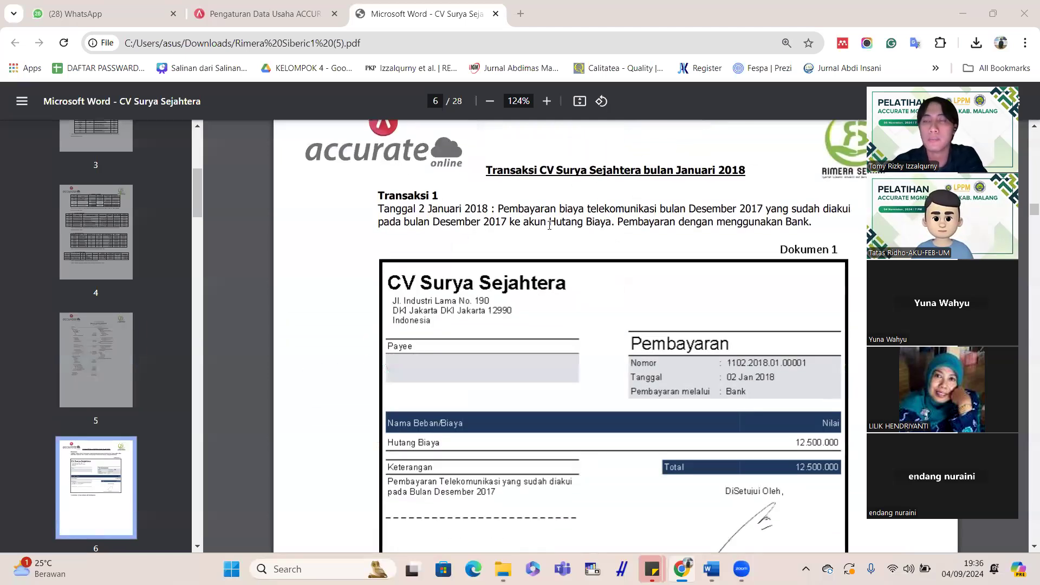
{"action": "scroll", "coordinate": [549, 224], "scroll_direction": "up", "scroll_amount": 20}
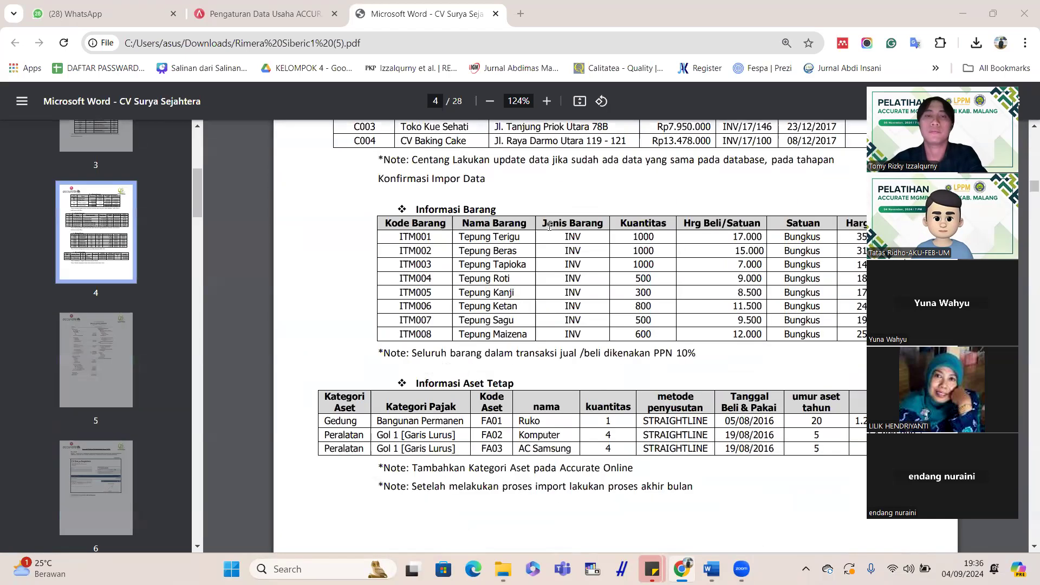
{"action": "scroll", "coordinate": [550, 226], "scroll_direction": "up", "scroll_amount": 20}
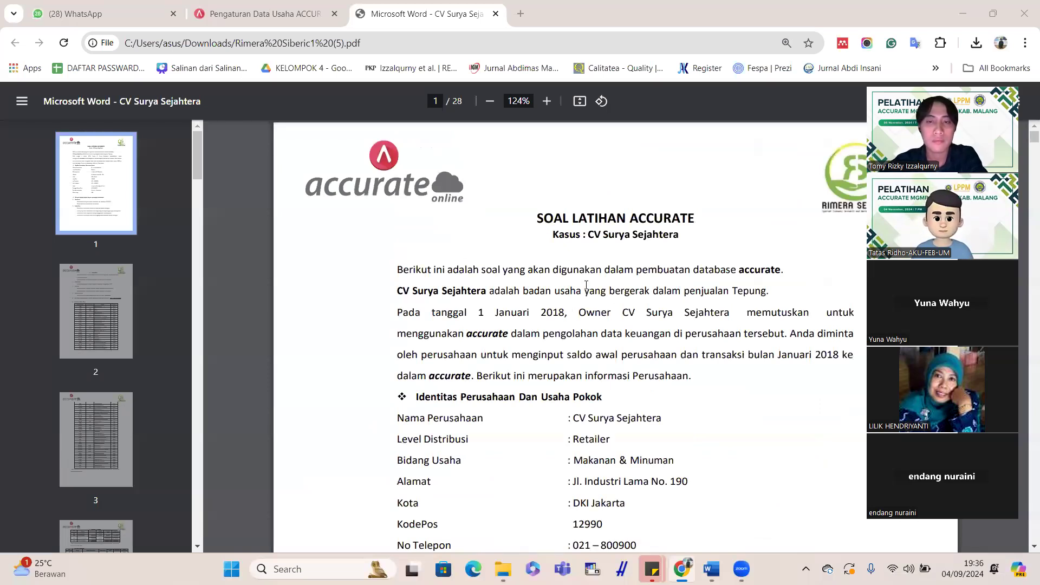
Review the company identity and operational information listed on the PDF's first page.
{"action": "scroll", "coordinate": [530, 441], "scroll_direction": "down", "scroll_amount": 1}
{"action": "scroll", "coordinate": [530, 442], "scroll_direction": "down", "scroll_amount": 5}
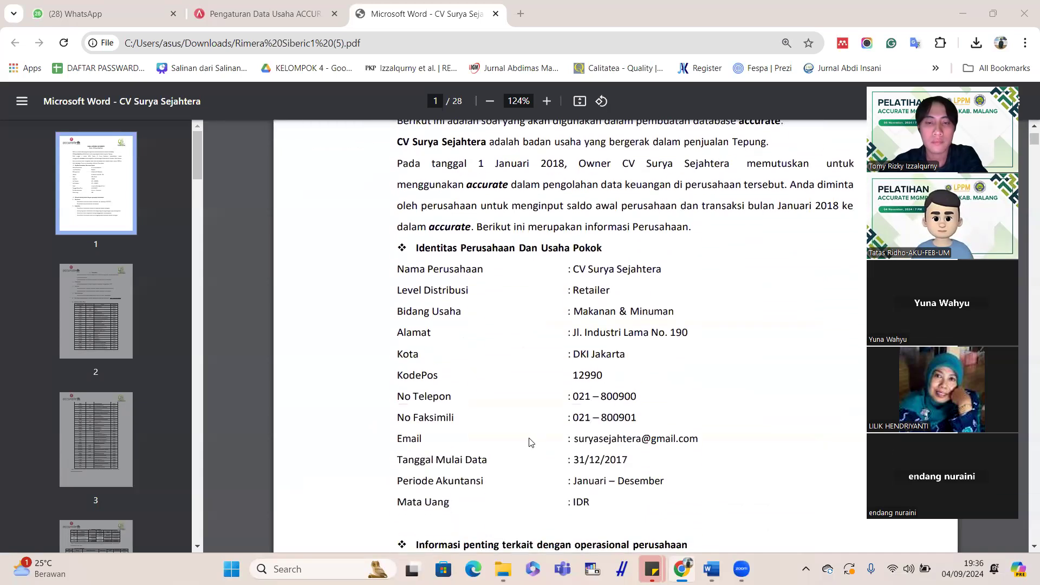
{"action": "scroll", "coordinate": [529, 441], "scroll_direction": "down", "scroll_amount": 1}
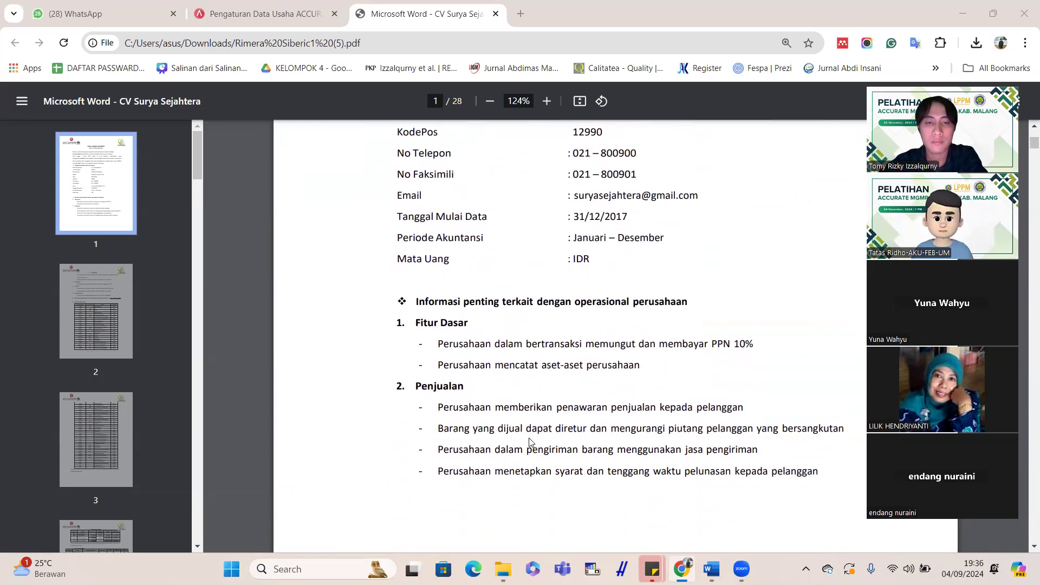
{"action": "scroll", "coordinate": [530, 442], "scroll_direction": "up", "scroll_amount": 7}
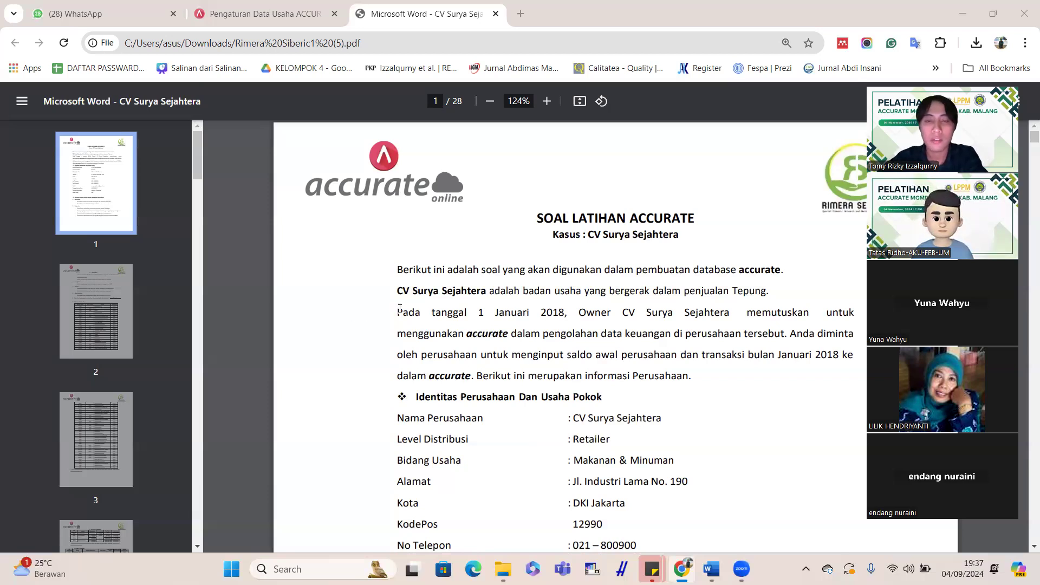
{"action": "scroll", "coordinate": [400, 309], "scroll_direction": "down", "scroll_amount": 1}
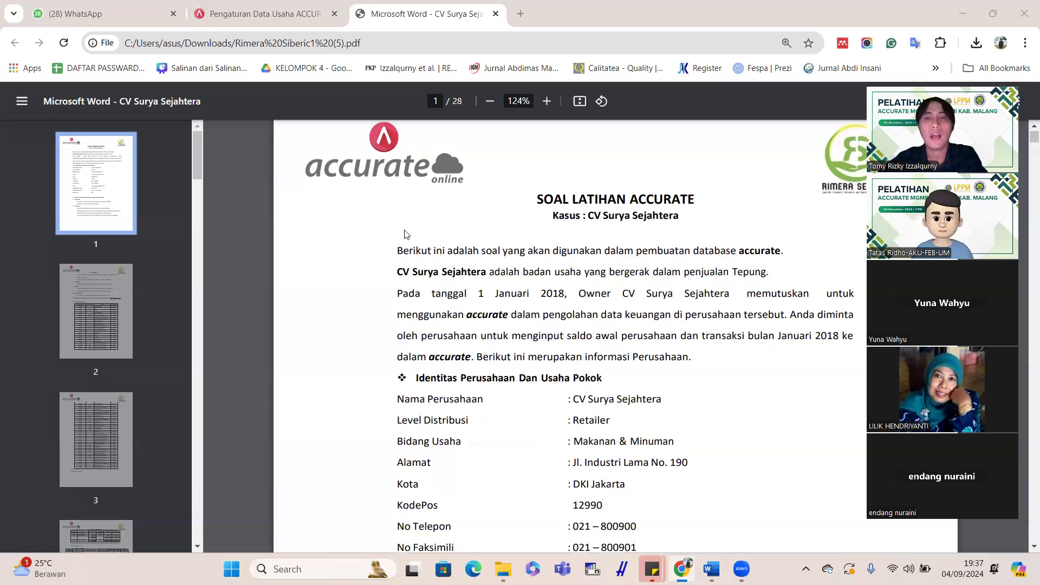
{"action": "scroll", "coordinate": [406, 234], "scroll_direction": "down", "scroll_amount": 2}
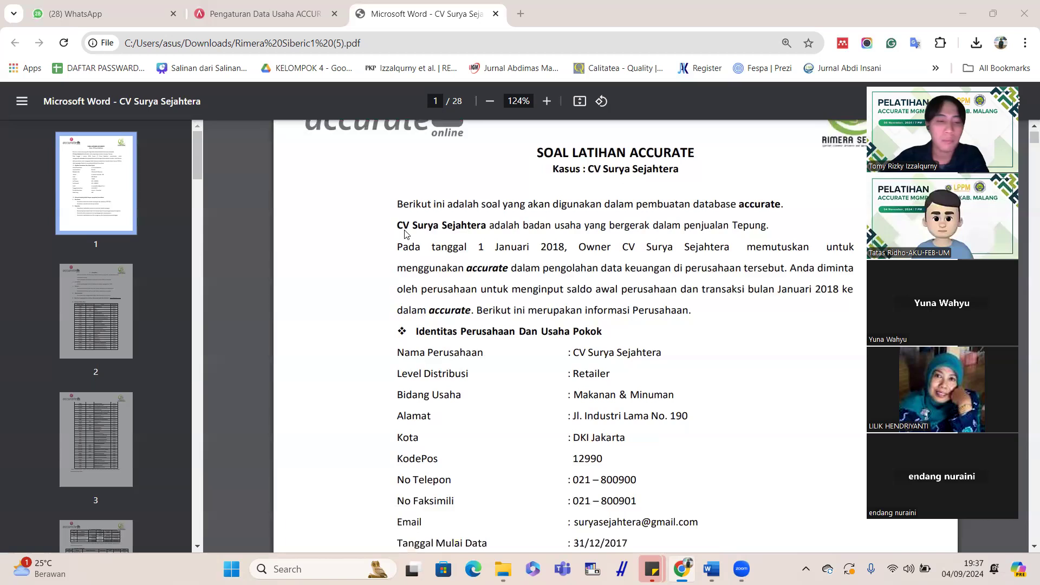
{"action": "key", "text": "XF86MonBrightnessUp"}
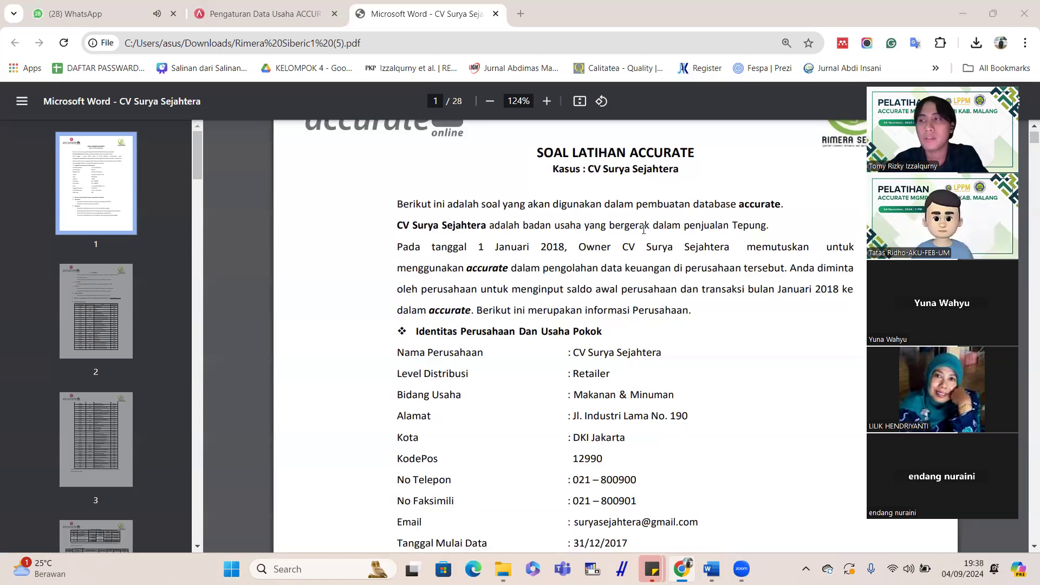
{"action": "scroll", "coordinate": [644, 228], "scroll_direction": "down", "scroll_amount": 1}
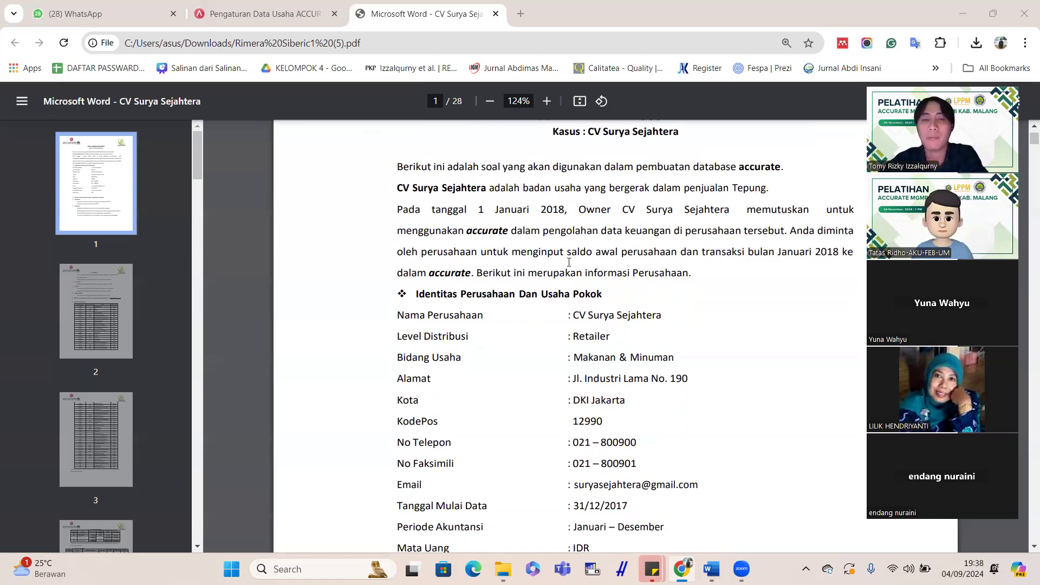
{"action": "scroll", "coordinate": [569, 262], "scroll_direction": "down", "scroll_amount": 2}
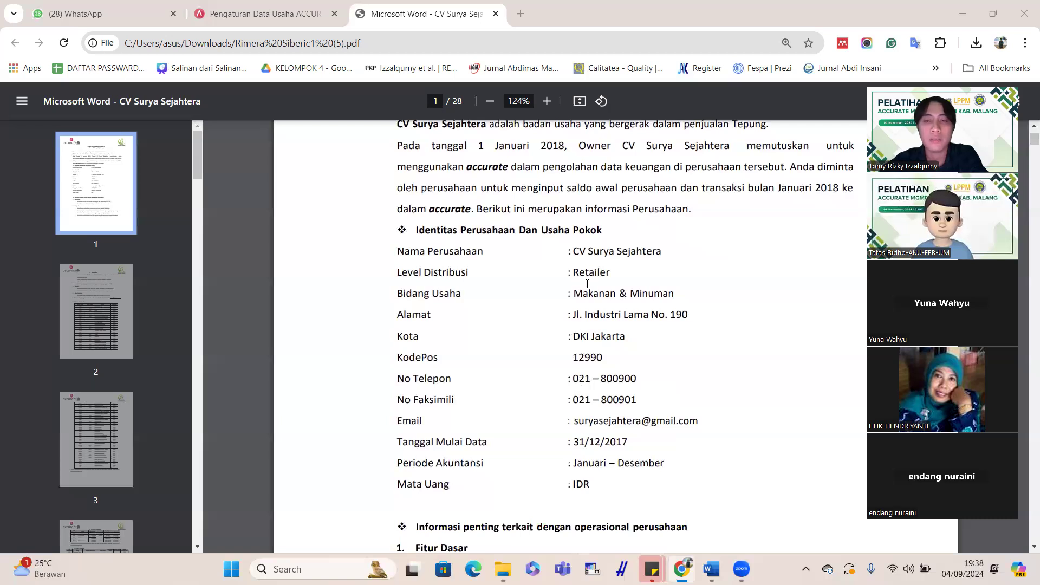
{"action": "scroll", "coordinate": [588, 243], "scroll_direction": "up", "scroll_amount": 1}
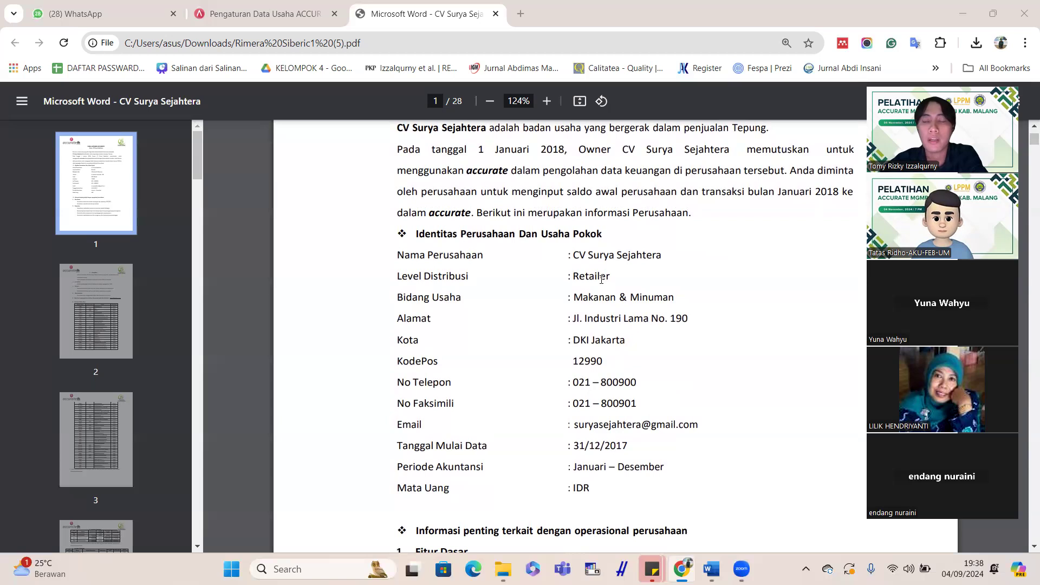
{"action": "scroll", "coordinate": [601, 278], "scroll_direction": "down", "scroll_amount": 1}
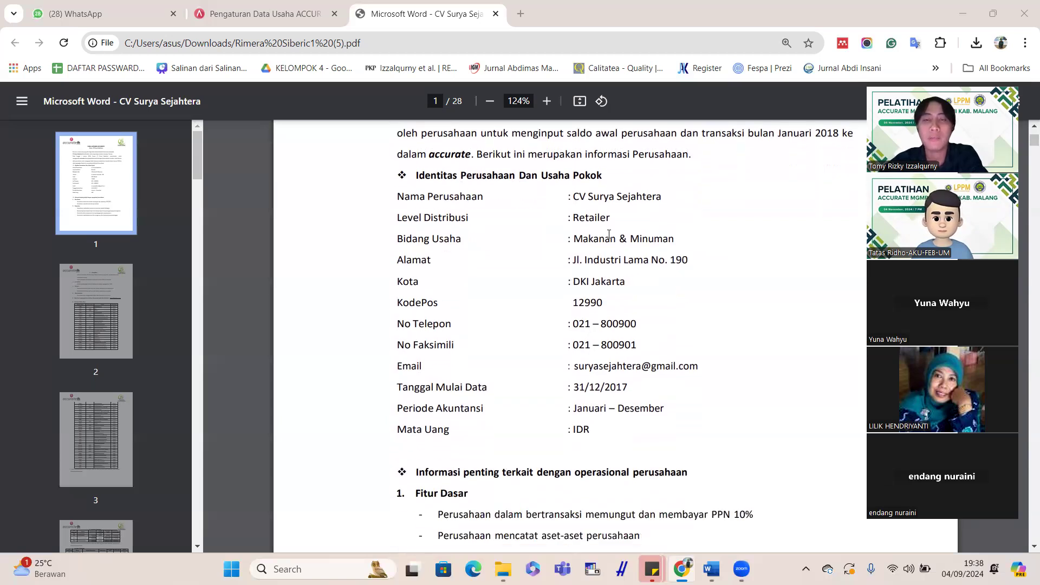
{"action": "scroll", "coordinate": [609, 234], "scroll_direction": "up", "scroll_amount": 1}
{"action": "scroll", "coordinate": [563, 194], "scroll_direction": "up", "scroll_amount": 1}
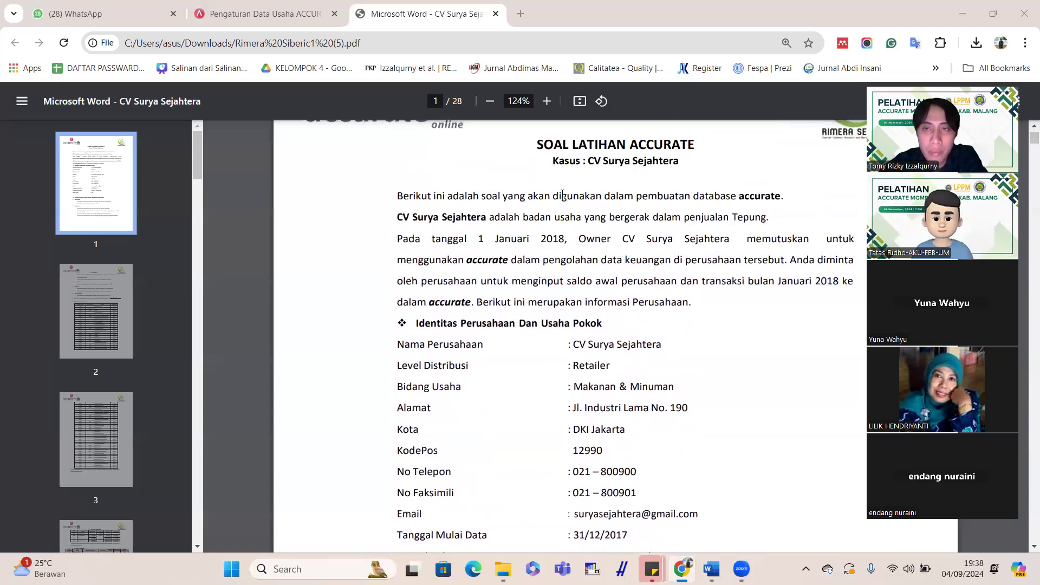
{"action": "scroll", "coordinate": [618, 336], "scroll_direction": "down", "scroll_amount": 1}
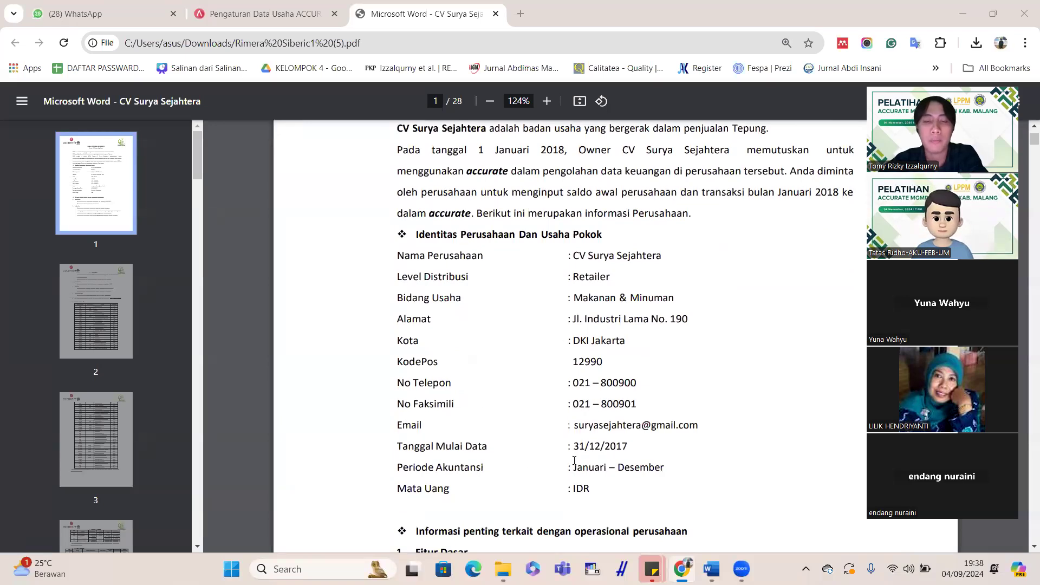
{"action": "scroll", "coordinate": [504, 428], "scroll_direction": "down", "scroll_amount": 2}
{"action": "scroll", "coordinate": [505, 428], "scroll_direction": "down", "scroll_amount": 2}
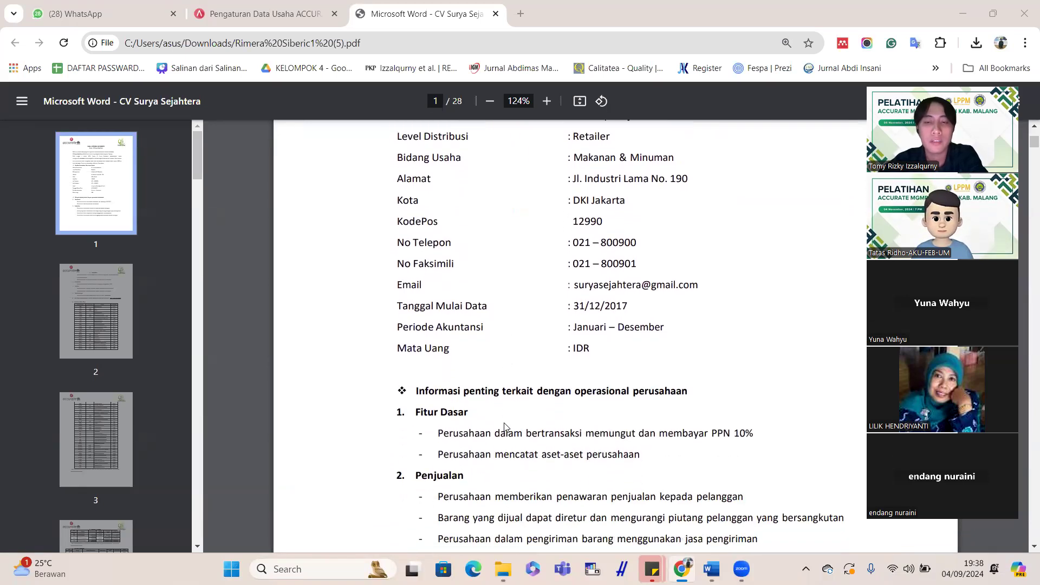
{"action": "scroll", "coordinate": [504, 427], "scroll_direction": "down", "scroll_amount": 5}
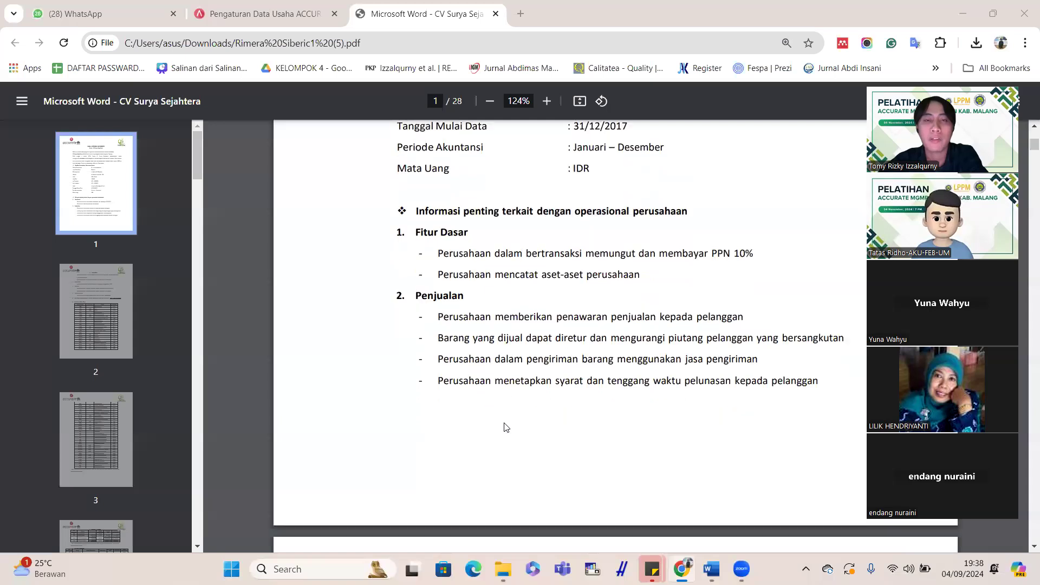
{"action": "scroll", "coordinate": [505, 427], "scroll_direction": "up", "scroll_amount": 2}
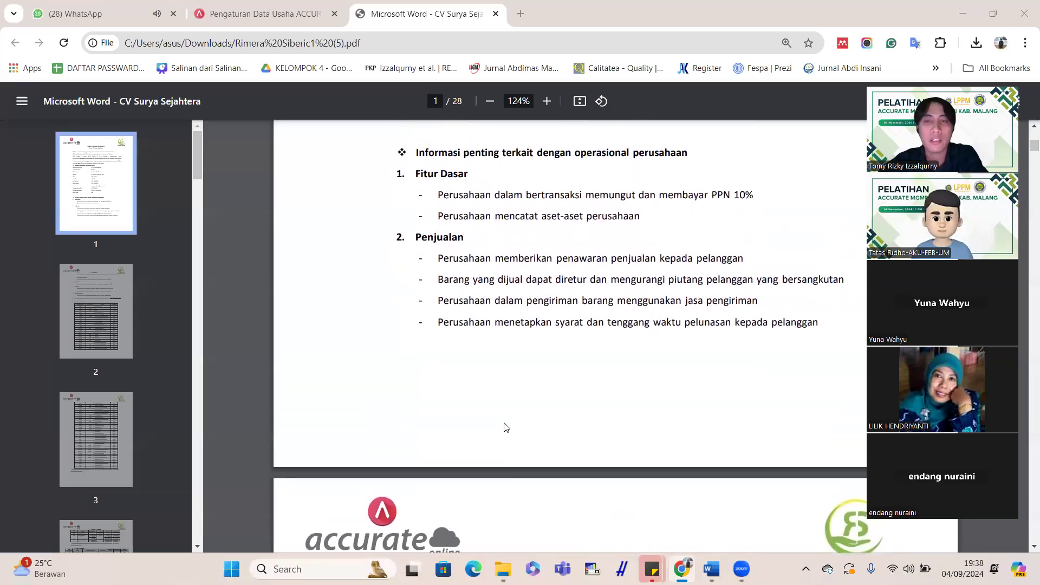
Scroll through the exercise PDF's account list, supplier, customer, item and fixed asset tables, then return to the first page.
{"action": "scroll", "coordinate": [505, 427], "scroll_direction": "down", "scroll_amount": 4}
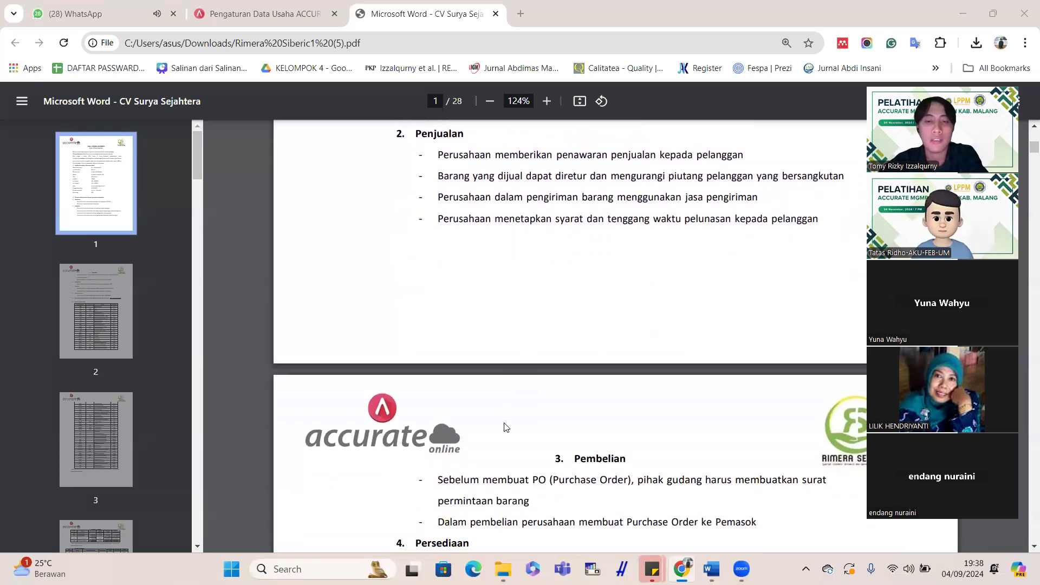
{"action": "scroll", "coordinate": [505, 427], "scroll_direction": "down", "scroll_amount": 5}
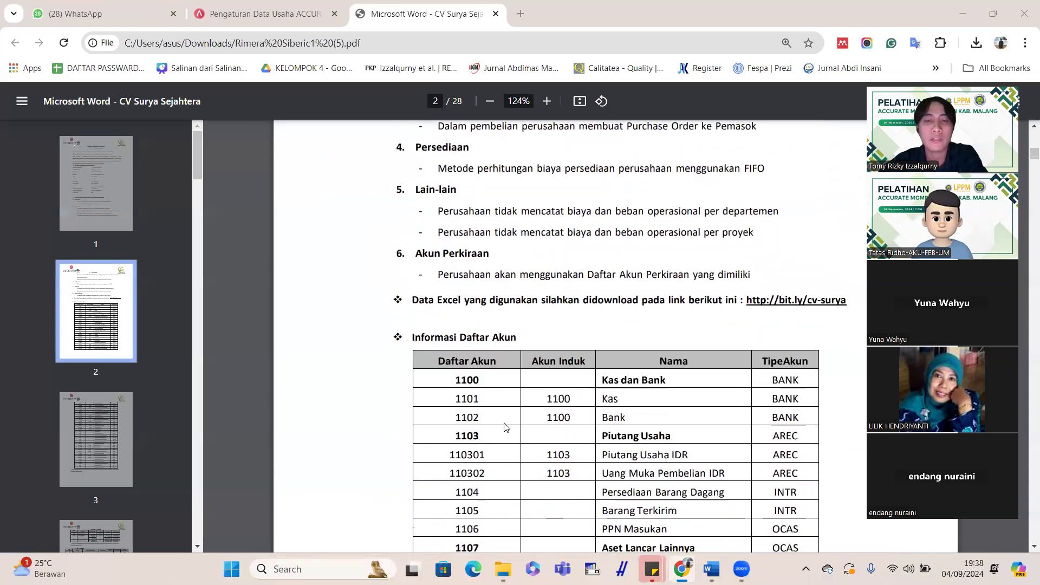
{"action": "scroll", "coordinate": [505, 428], "scroll_direction": "up", "scroll_amount": 2}
{"action": "scroll", "coordinate": [505, 427], "scroll_direction": "down", "scroll_amount": 4}
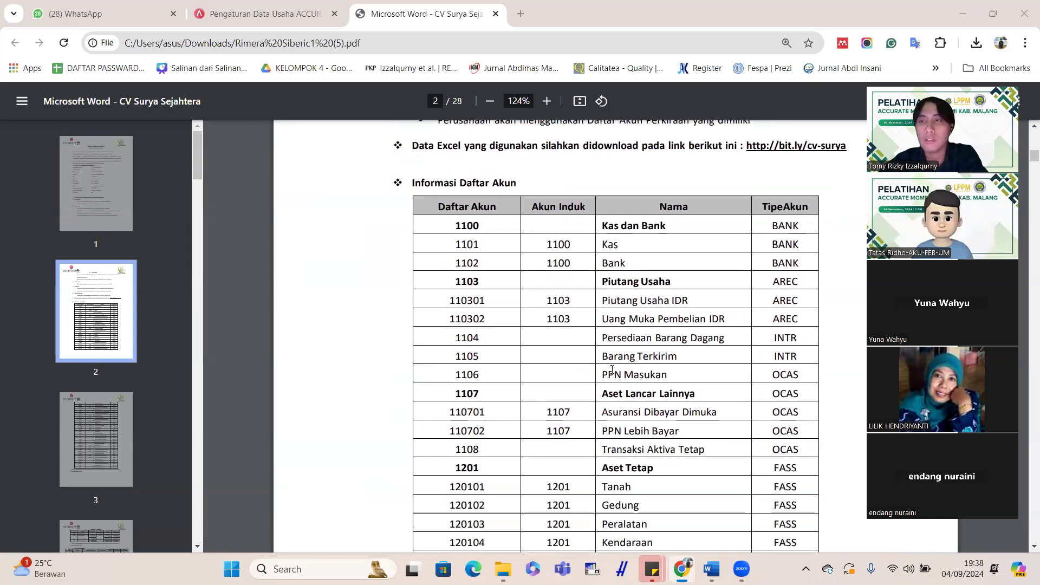
{"action": "scroll", "coordinate": [613, 313], "scroll_direction": "up", "scroll_amount": 1}
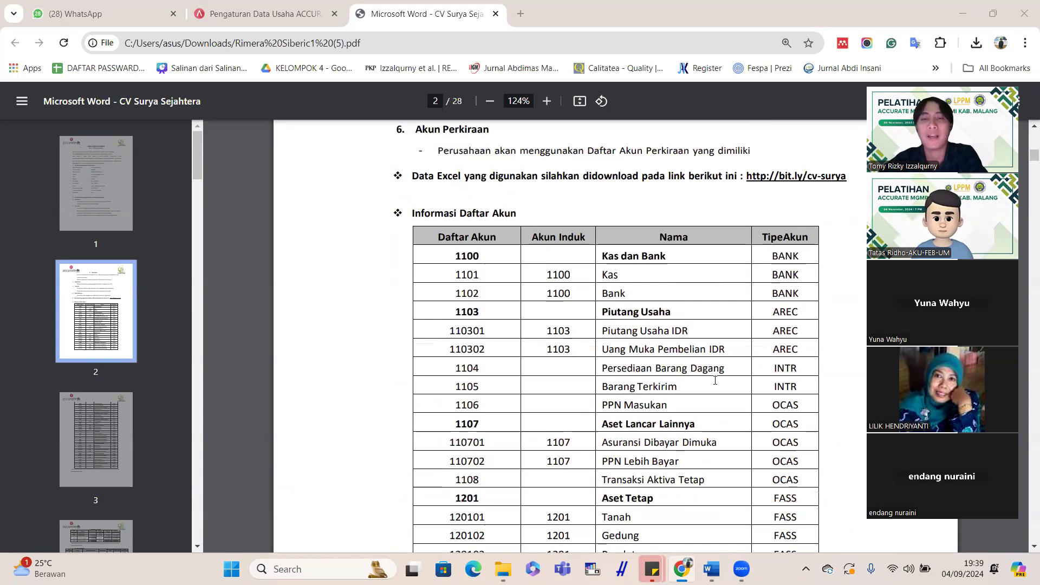
{"action": "scroll", "coordinate": [715, 381], "scroll_direction": "down", "scroll_amount": 1}
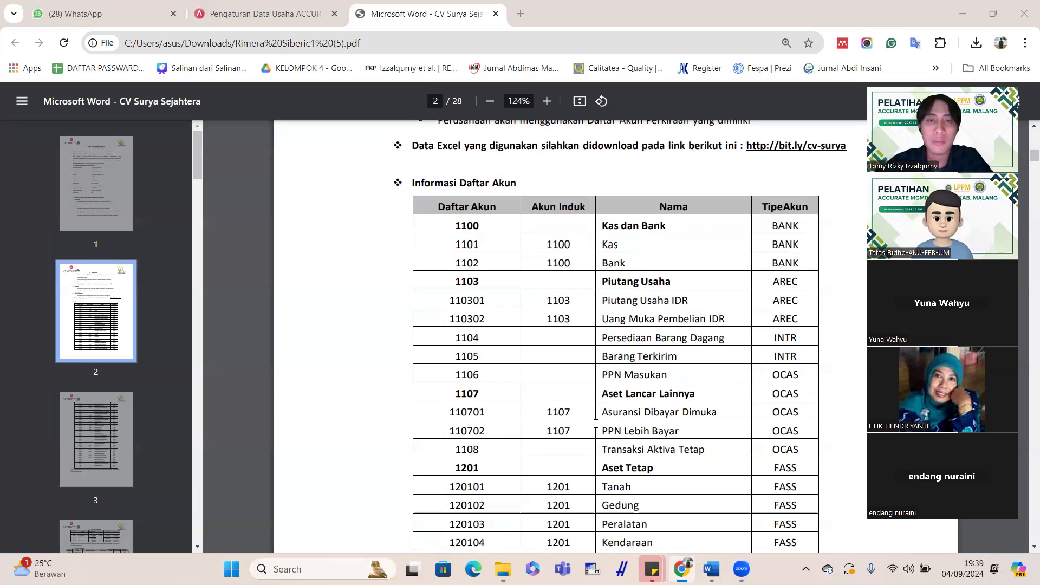
{"action": "scroll", "coordinate": [573, 440], "scroll_direction": "down", "scroll_amount": 9}
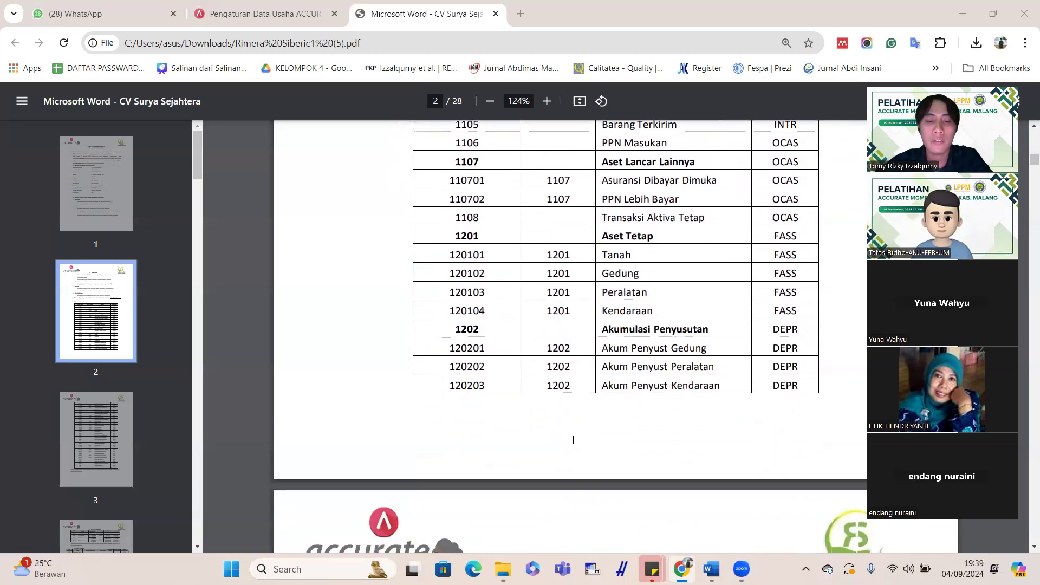
{"action": "scroll", "coordinate": [573, 440], "scroll_direction": "down", "scroll_amount": 15}
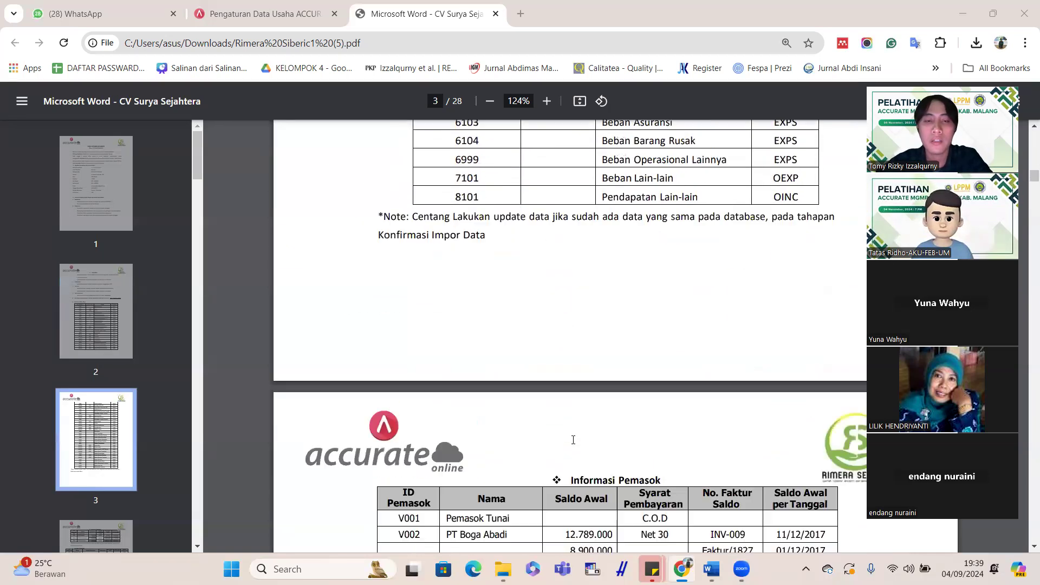
{"action": "scroll", "coordinate": [573, 440], "scroll_direction": "down", "scroll_amount": 2}
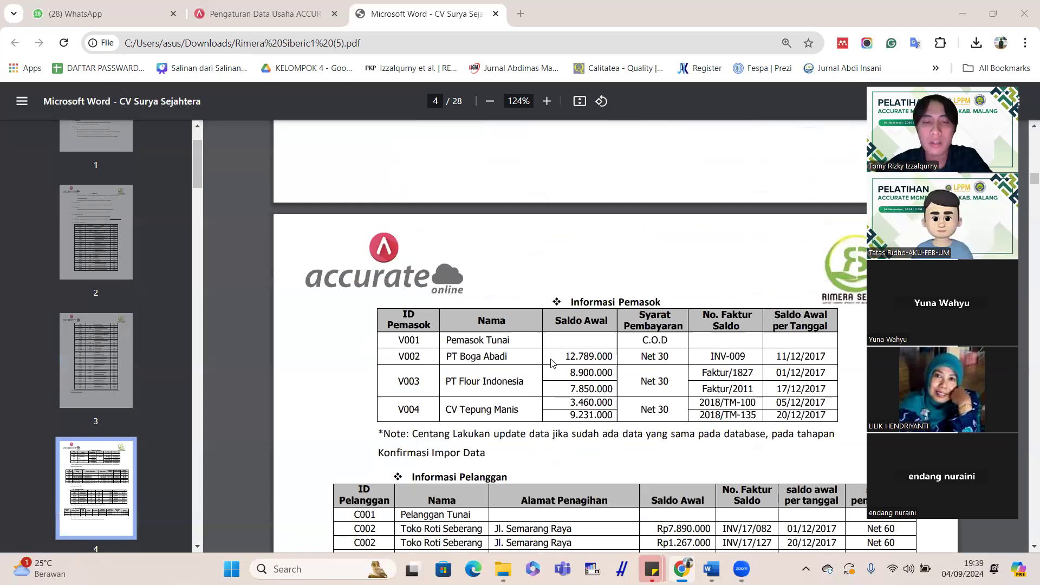
{"action": "scroll", "coordinate": [550, 363], "scroll_direction": "down", "scroll_amount": 2}
{"action": "scroll", "coordinate": [551, 362], "scroll_direction": "down", "scroll_amount": 1}
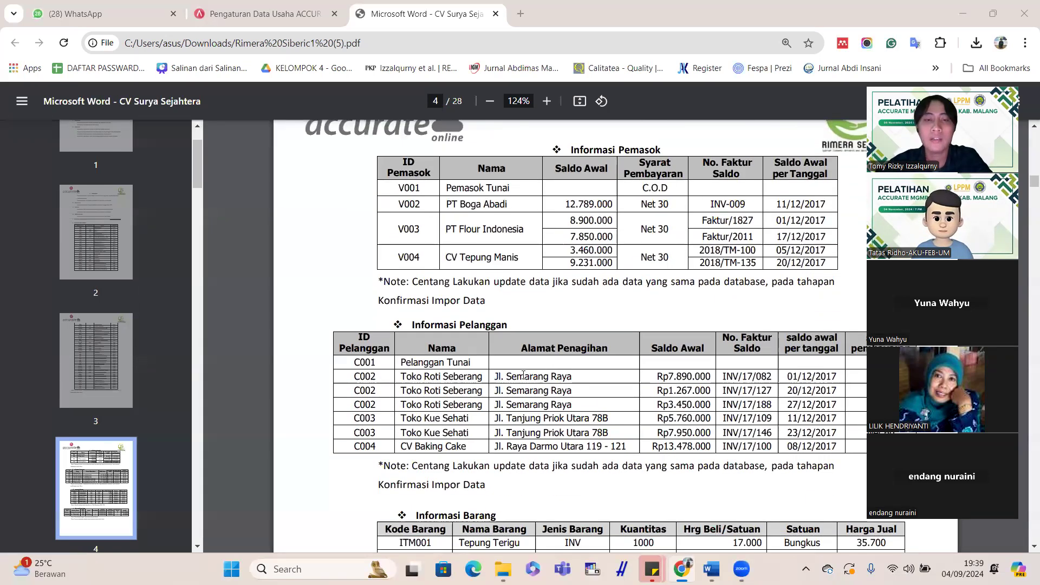
{"action": "scroll", "coordinate": [524, 375], "scroll_direction": "down", "scroll_amount": 4}
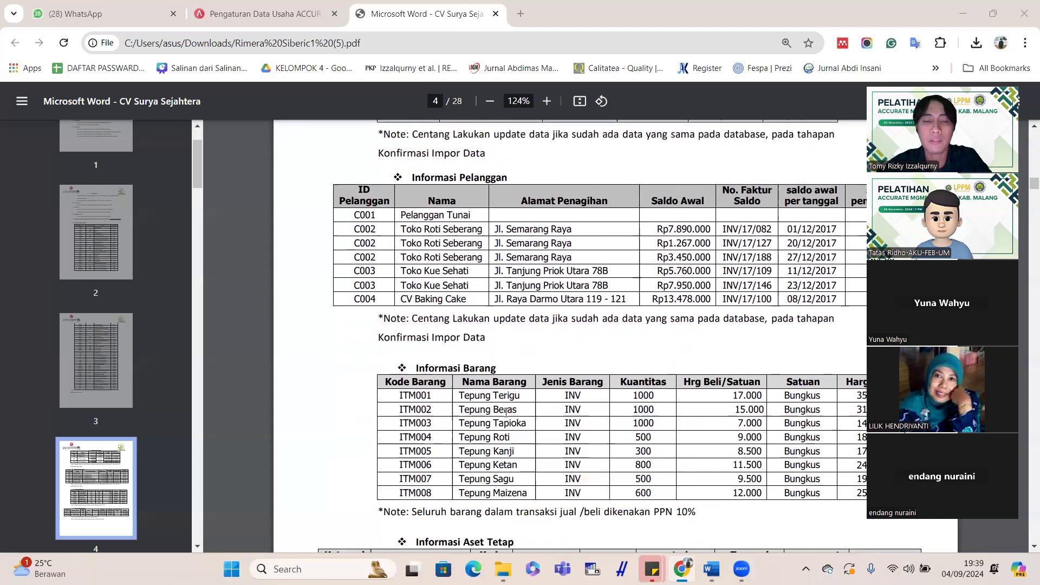
{"action": "scroll", "coordinate": [506, 412], "scroll_direction": "down", "scroll_amount": 1}
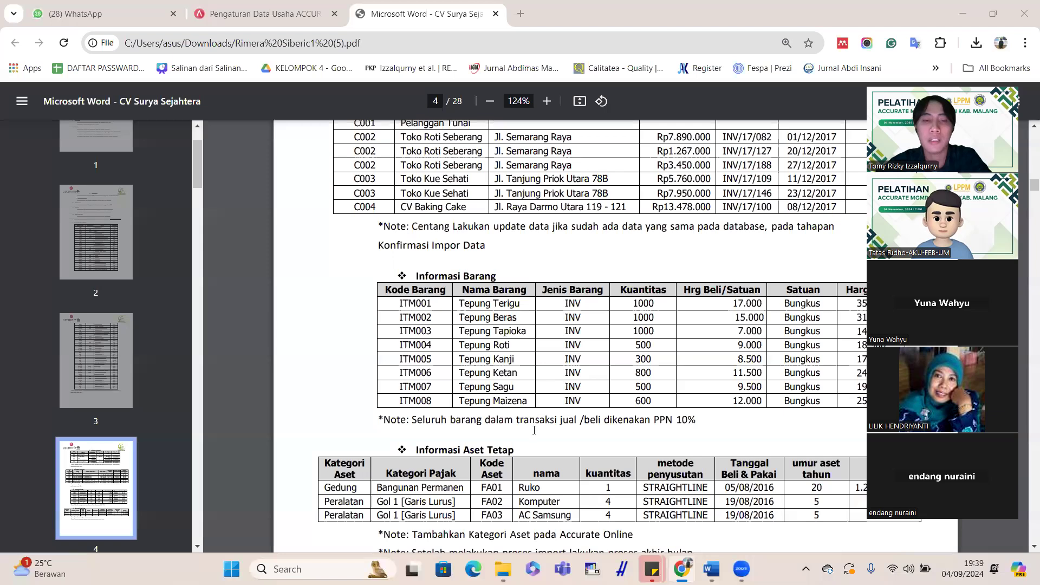
{"action": "scroll", "coordinate": [534, 430], "scroll_direction": "down", "scroll_amount": 3}
{"action": "scroll", "coordinate": [551, 359], "scroll_direction": "down", "scroll_amount": 1}
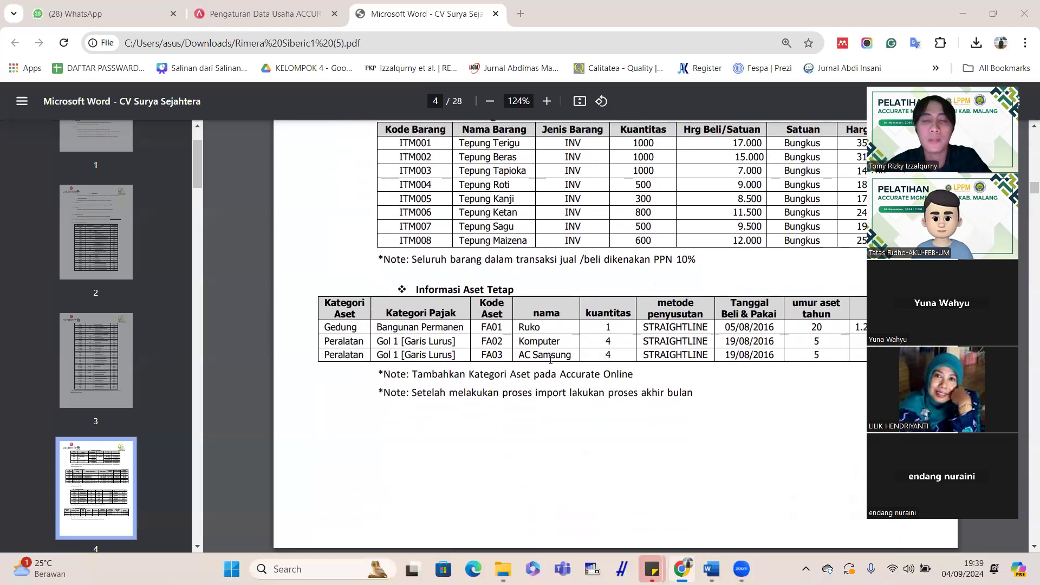
{"action": "scroll", "coordinate": [551, 359], "scroll_direction": "down", "scroll_amount": 9}
{"action": "scroll", "coordinate": [551, 360], "scroll_direction": "up", "scroll_amount": 18}
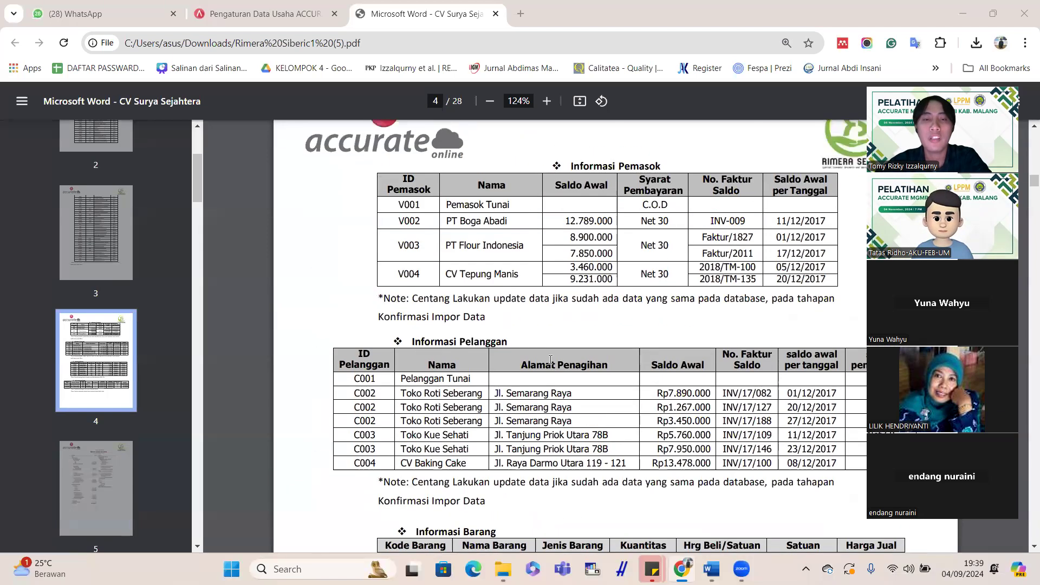
{"action": "scroll", "coordinate": [551, 360], "scroll_direction": "up", "scroll_amount": 20}
{"action": "scroll", "coordinate": [551, 359], "scroll_direction": "up", "scroll_amount": 15}
{"action": "scroll", "coordinate": [551, 359], "scroll_direction": "up", "scroll_amount": 5}
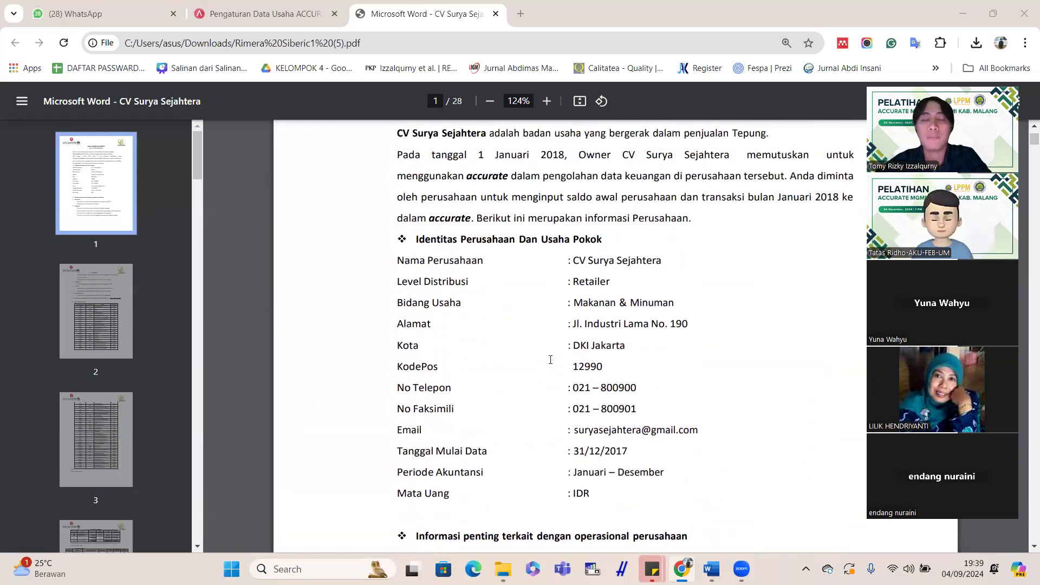
{"action": "scroll", "coordinate": [550, 359], "scroll_direction": "up", "scroll_amount": 3}
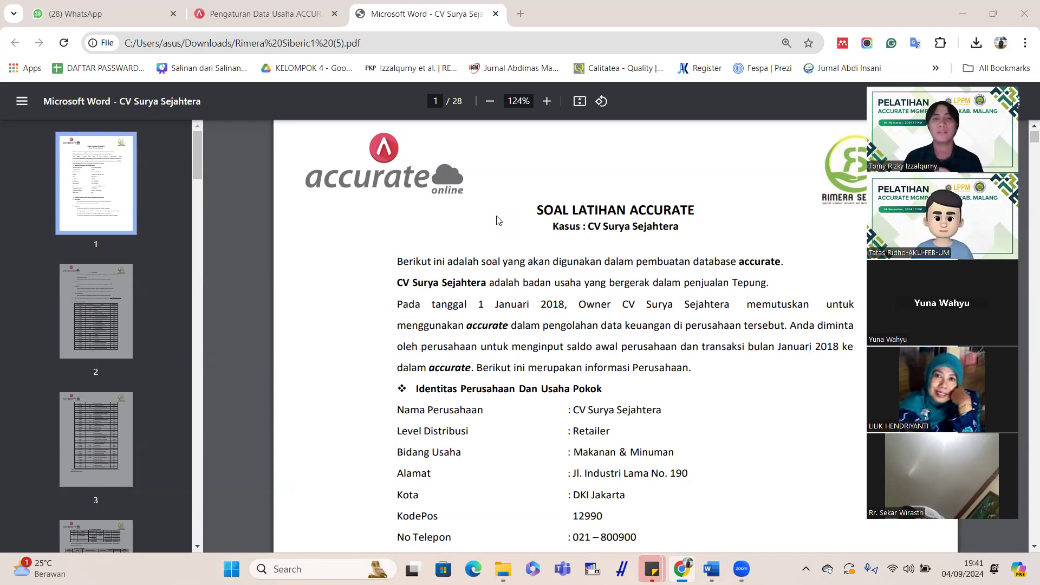
Open the new business data form in Accurate, try the Kelas, Pelajar and Komersial data types, and close it.
{"action": "left_click", "coordinate": [255, 11]}
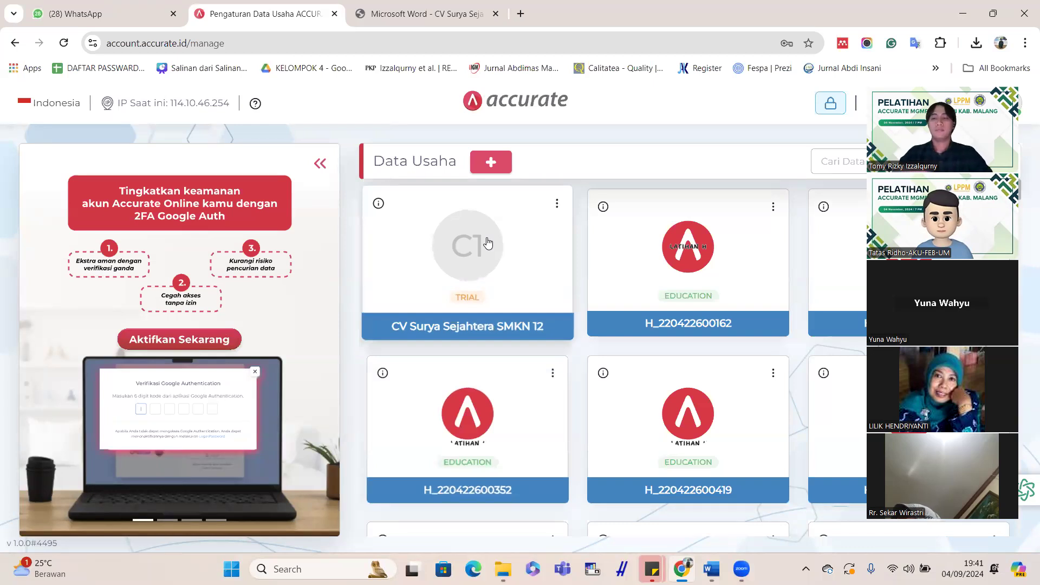
{"action": "left_click", "coordinate": [493, 161]}
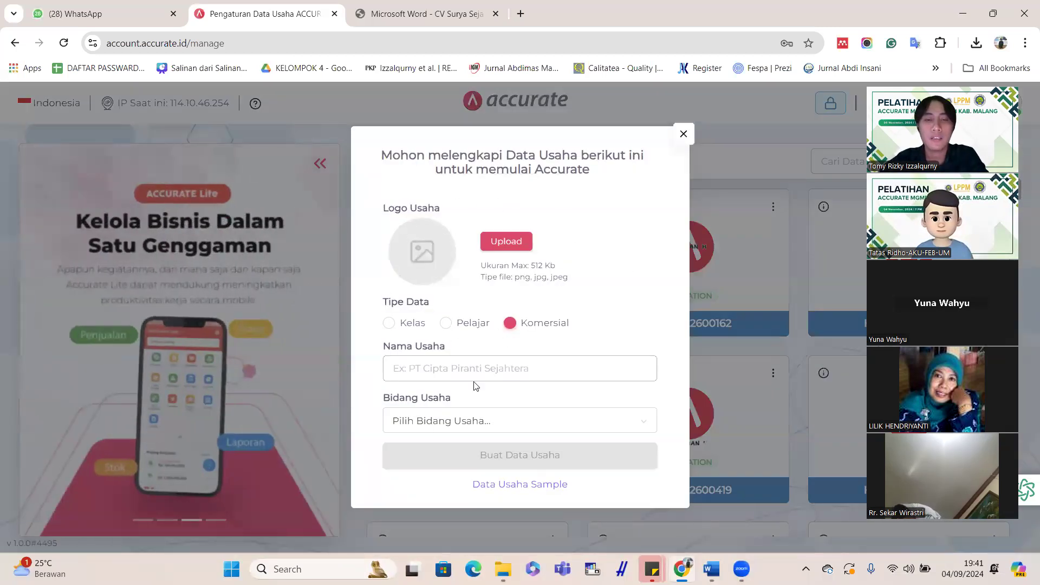
{"action": "left_click", "coordinate": [392, 325]}
{"action": "left_click", "coordinate": [445, 297]}
{"action": "left_click", "coordinate": [529, 296]}
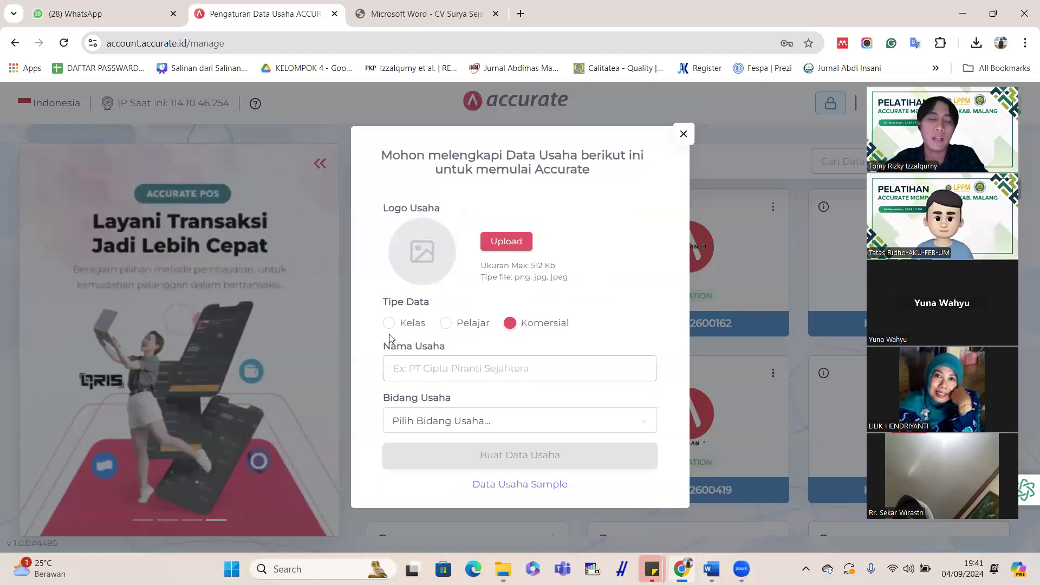
{"action": "left_click", "coordinate": [458, 323]}
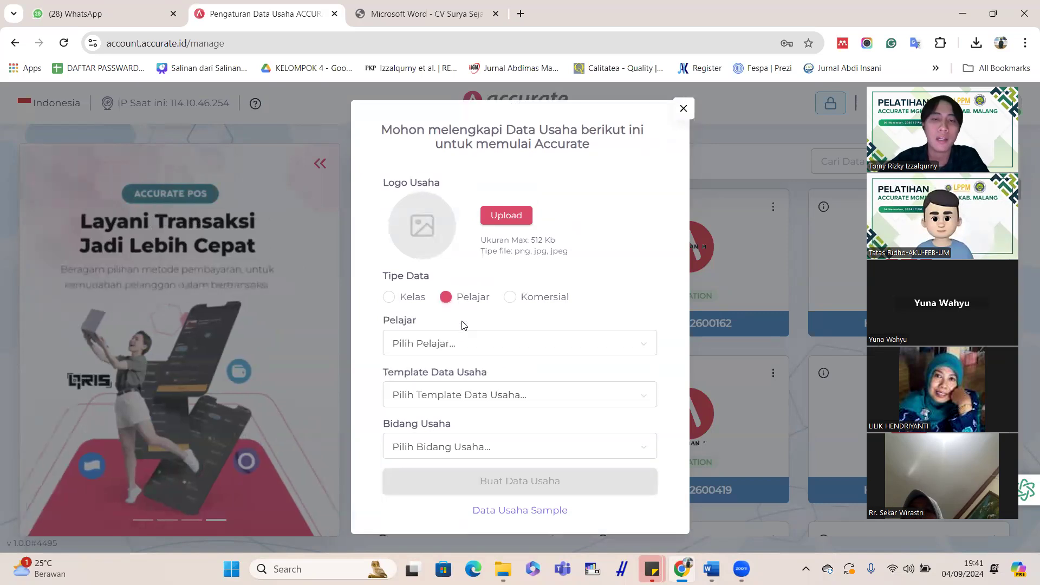
{"action": "left_click", "coordinate": [546, 300]}
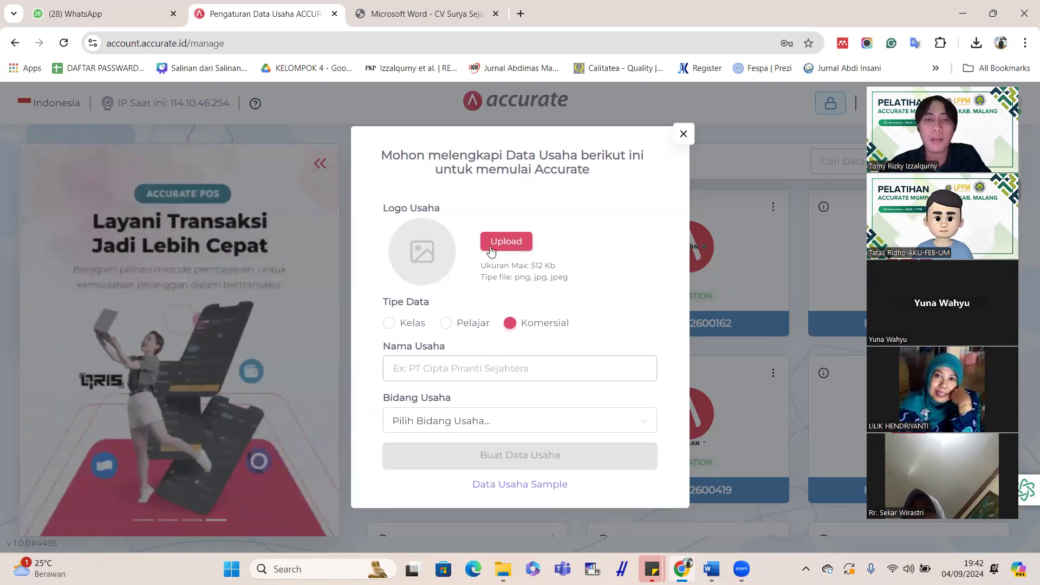
{"action": "left_click", "coordinate": [453, 371]}
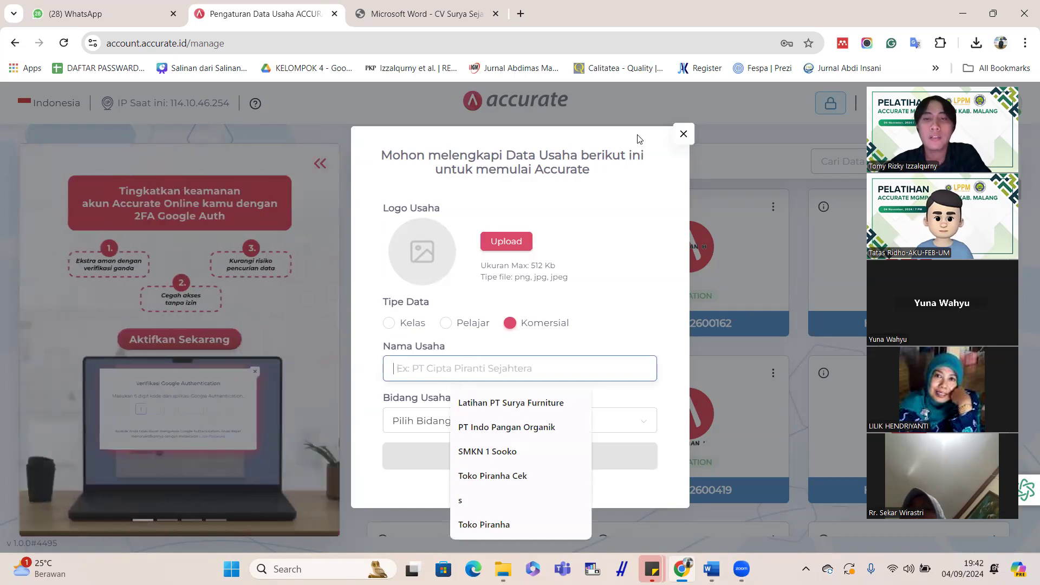
{"action": "left_click", "coordinate": [684, 137]}
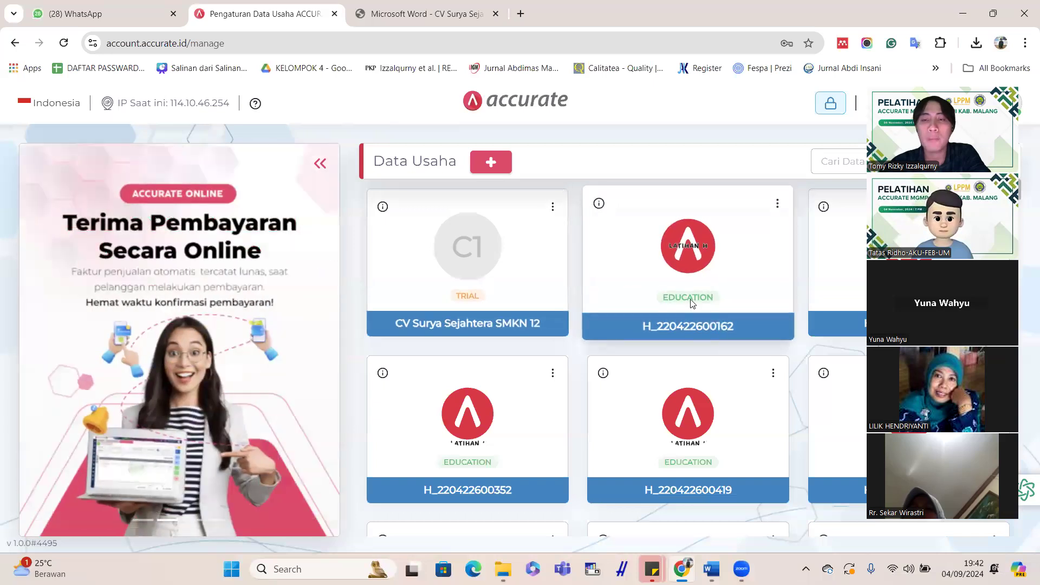
Reopen the new business data form and enter Latihan Accurate as the business name.
{"action": "scroll", "coordinate": [658, 312], "scroll_direction": "down", "scroll_amount": 4}
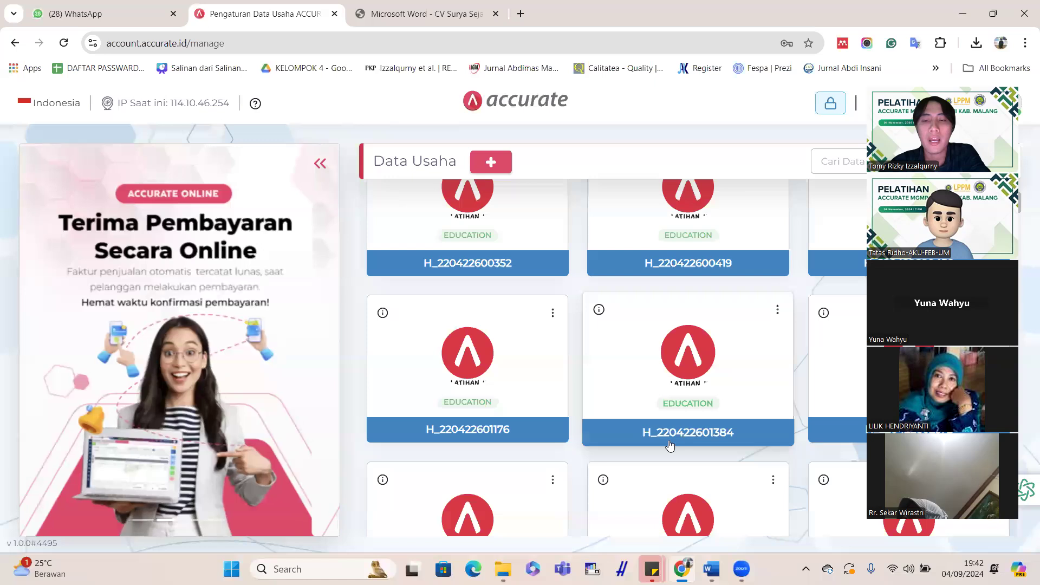
{"action": "scroll", "coordinate": [690, 464], "scroll_direction": "down", "scroll_amount": 4}
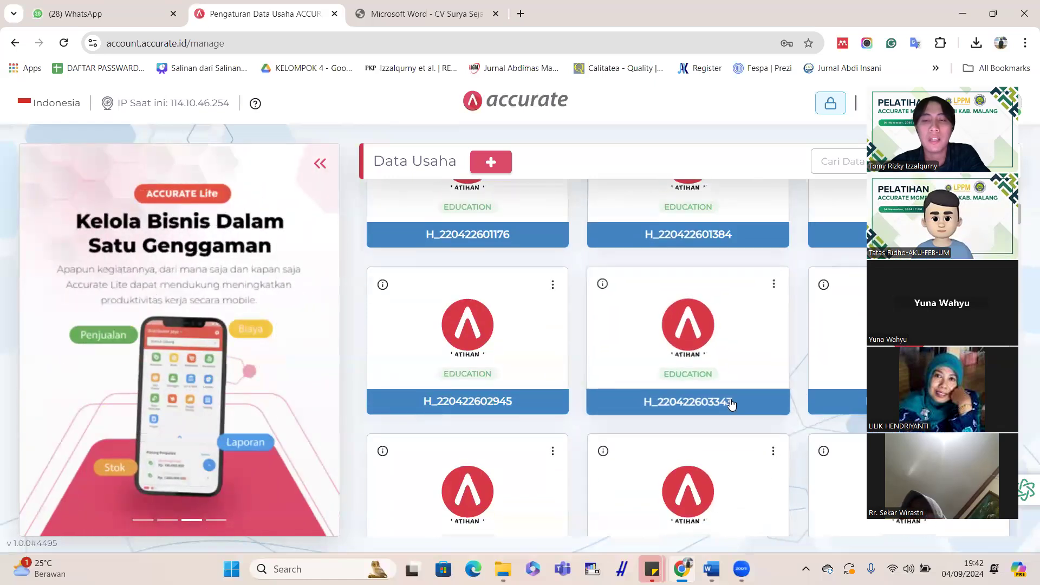
{"action": "left_click", "coordinate": [491, 161]}
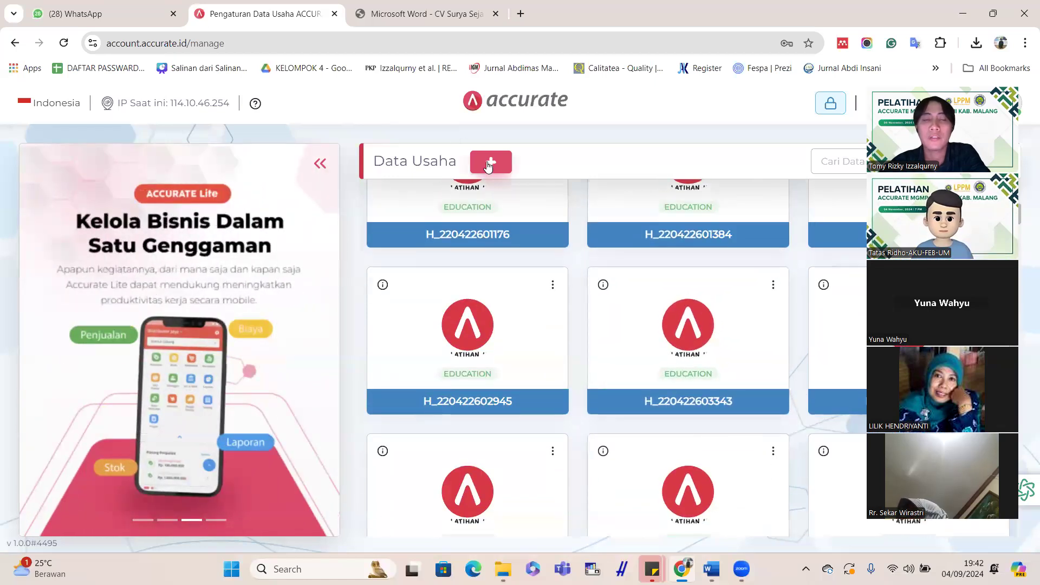
{"action": "left_click", "coordinate": [514, 365]}
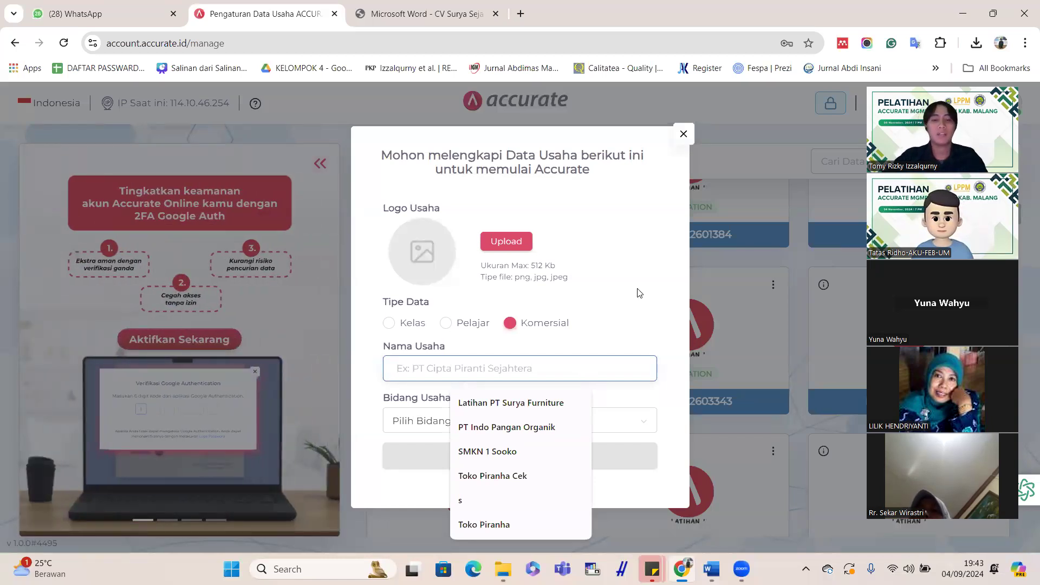
{"action": "type", "text": "Latihan A"}
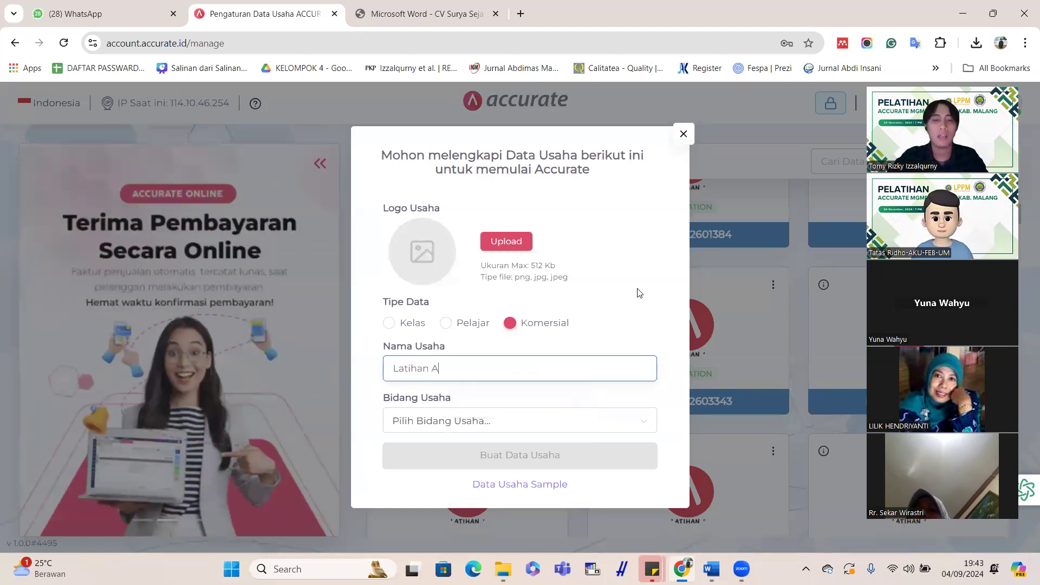
{"action": "type", "text": "ccurate"}
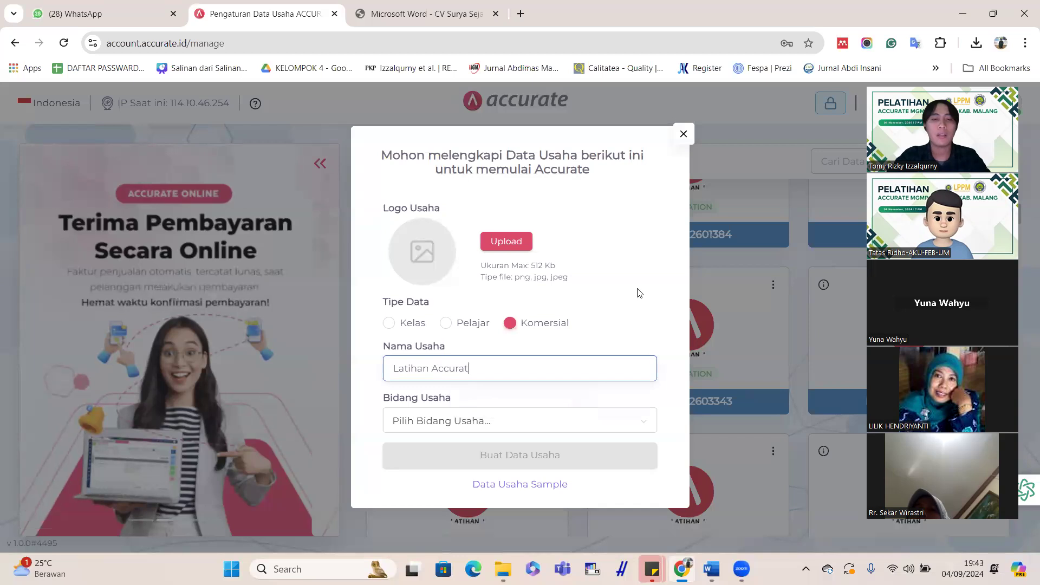
Replace the business name with CV Surya Sejahtera copied from the exercise PDF's opening paragraph.
{"action": "key", "text": "ctrl+a"}
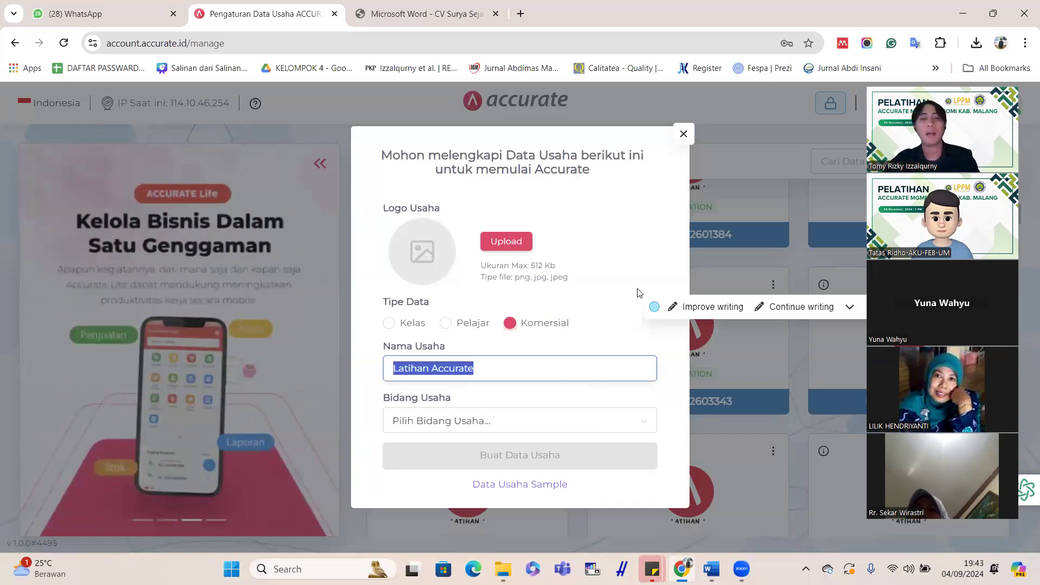
{"action": "left_click", "coordinate": [471, 7]}
{"action": "left_click_drag", "start_coordinate": [398, 282], "coordinate": [489, 283]}
{"action": "key", "text": "ctrl+c"}
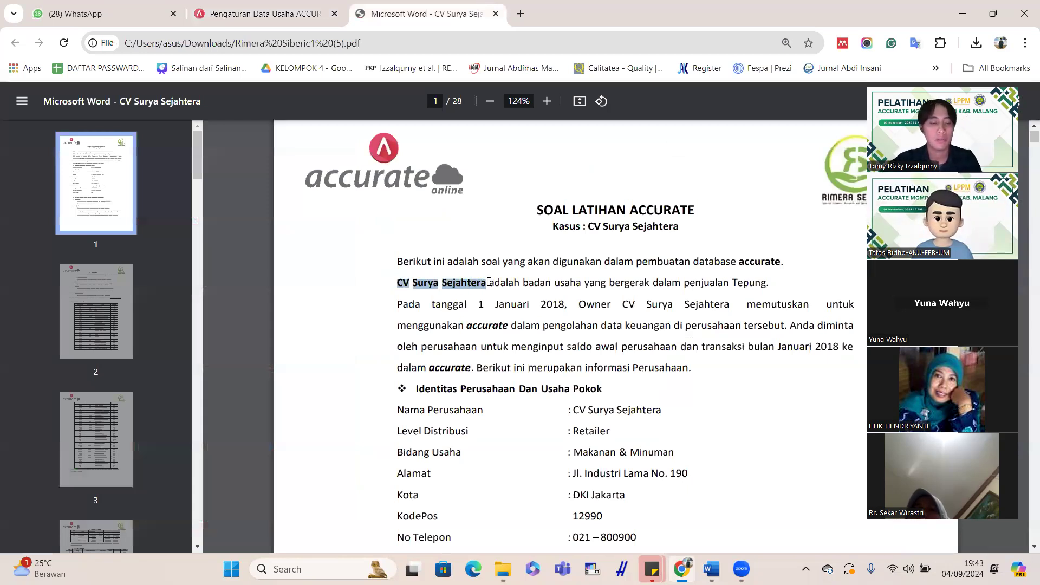
{"action": "left_click", "coordinate": [266, 14]}
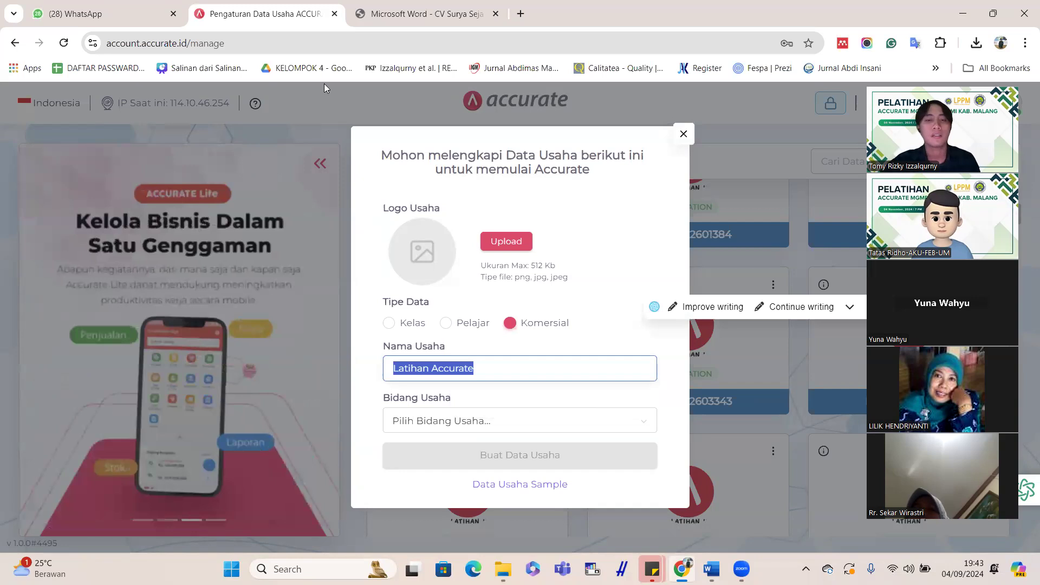
{"action": "key", "text": "ctrl+v"}
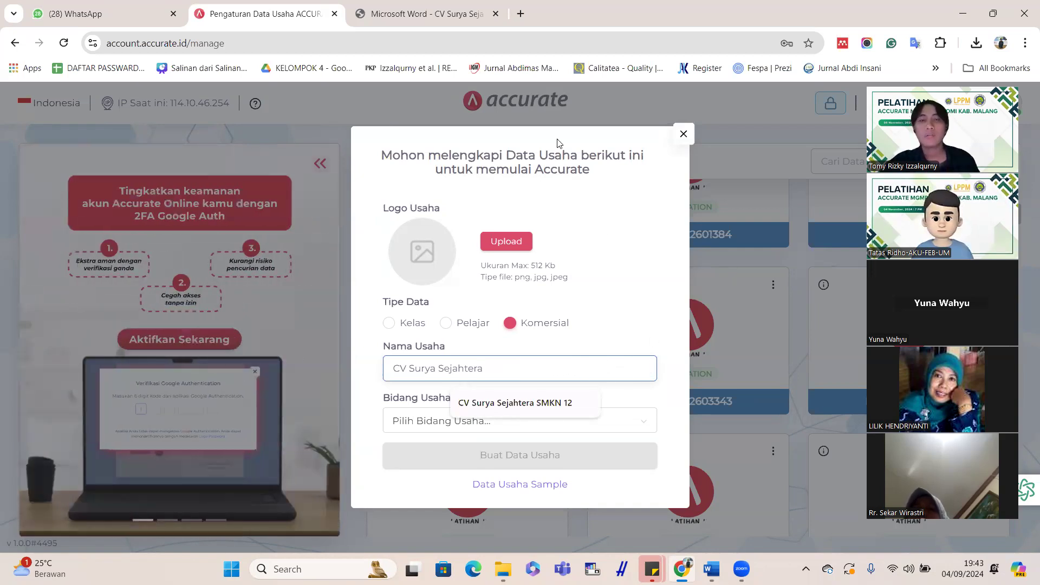
Append MGMP Ekonomi to the business name, making it CV Surya Sejahtera MGMP Ekonomi.
{"action": "left_click", "coordinate": [680, 133]}
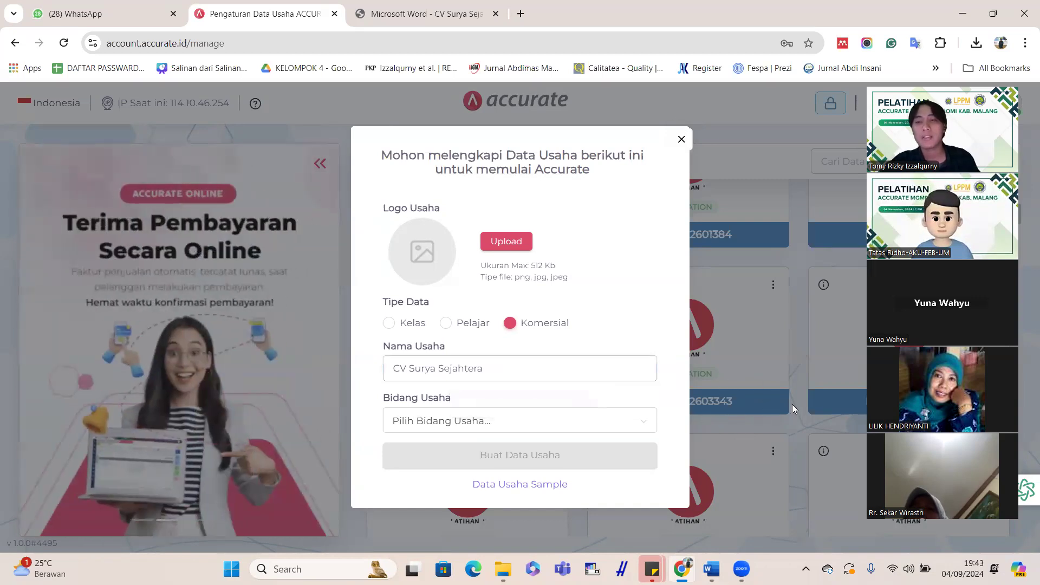
{"action": "left_click", "coordinate": [509, 370]}
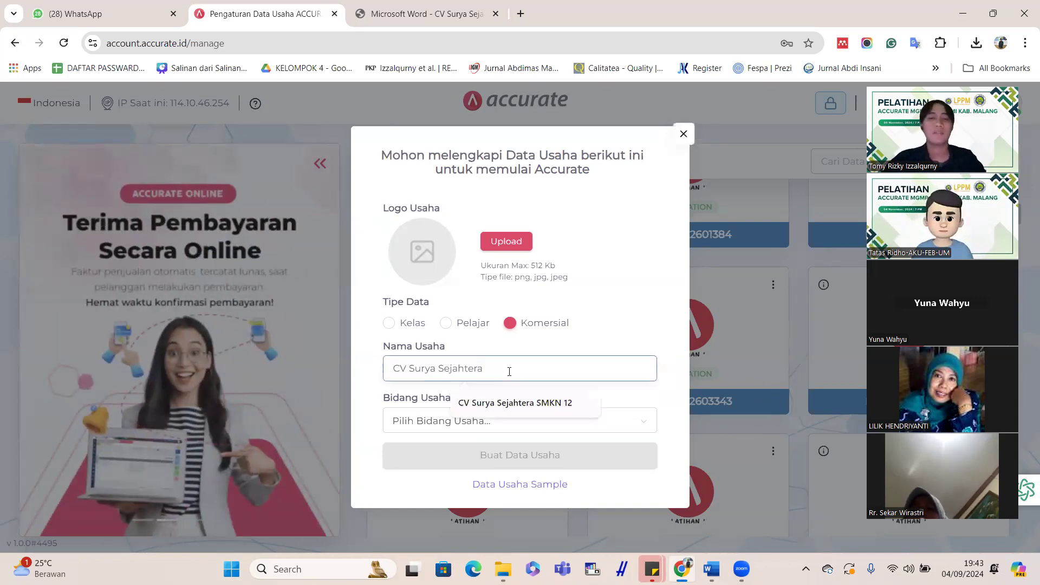
{"action": "type", "text": "MGMP "}
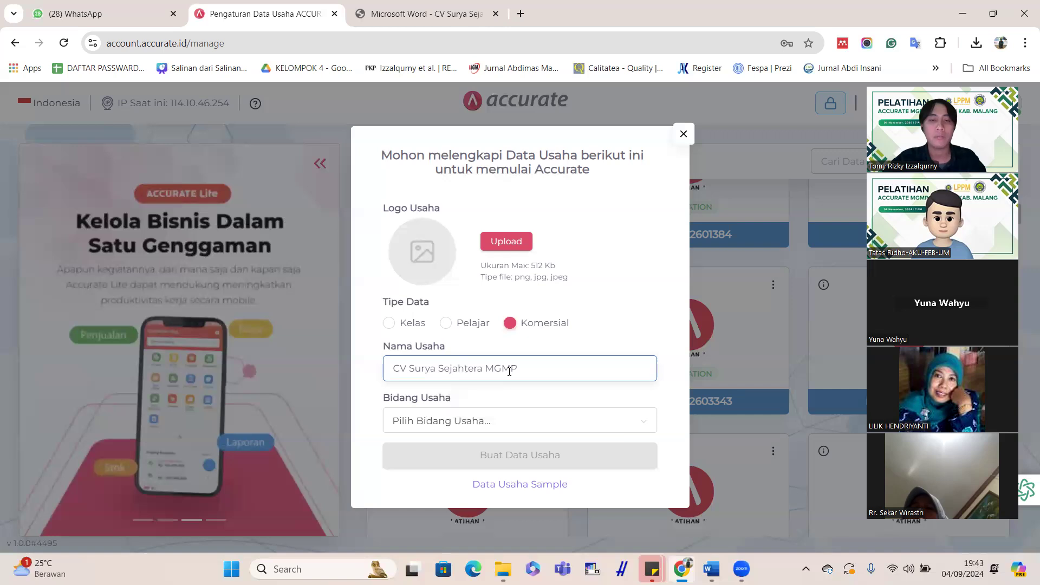
{"action": "type", "text": "Ekonomi"}
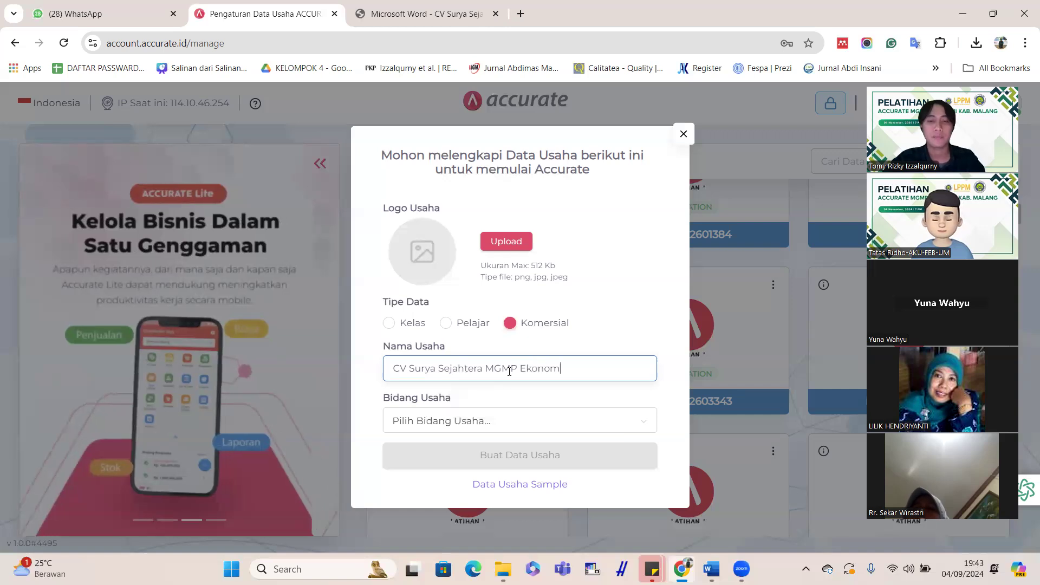
Check the business field in the exercise PDF and set Bidang Usaha to Food & Drink (Makanan & Minuman).
{"action": "left_click", "coordinate": [394, 7]}
{"action": "scroll", "coordinate": [558, 399], "scroll_direction": "down", "scroll_amount": 2}
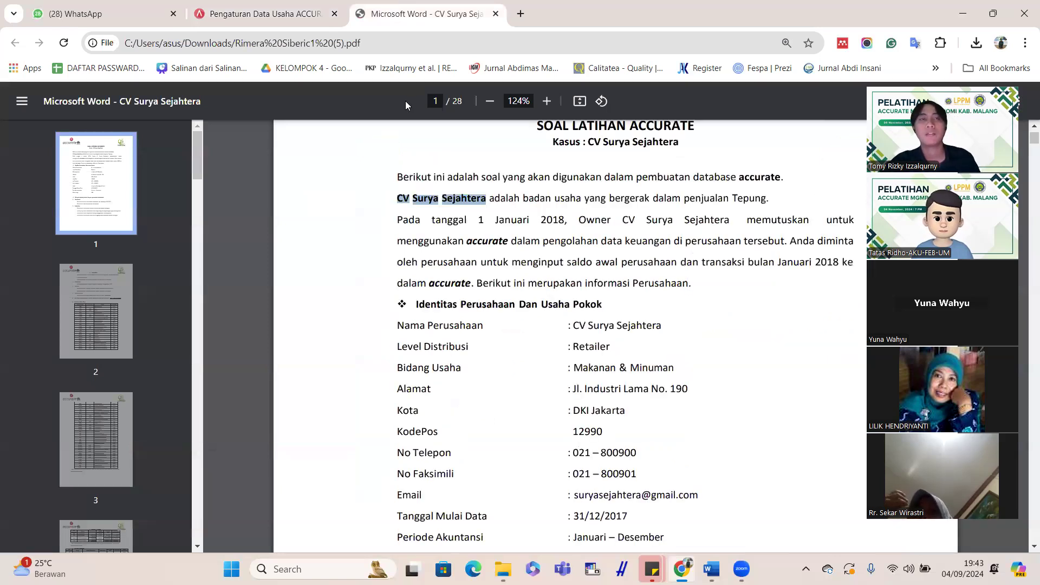
{"action": "key", "text": "ctrl+shift+Tab"}
{"action": "left_click", "coordinate": [515, 421]}
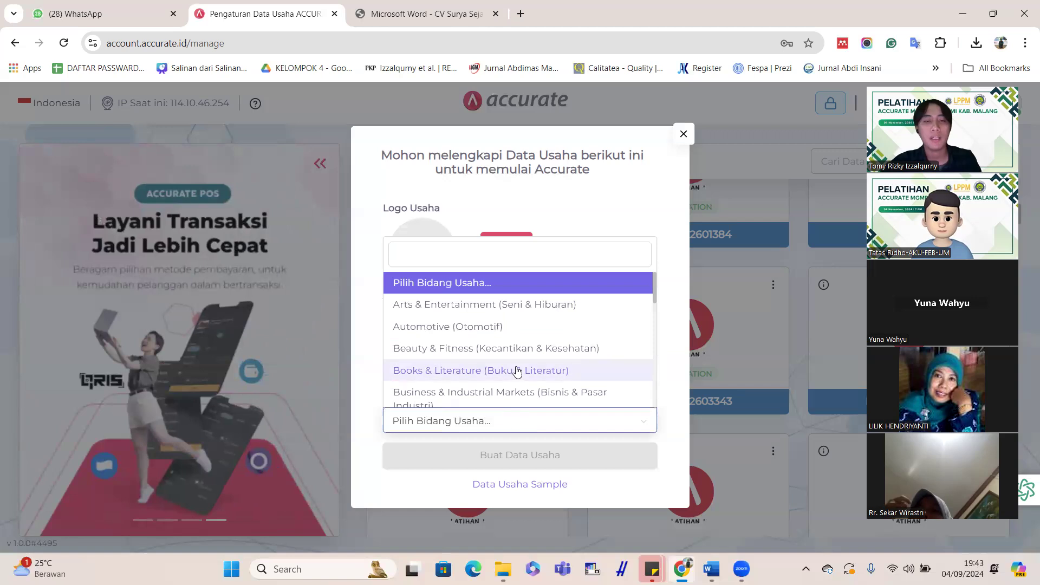
{"action": "scroll", "coordinate": [516, 370], "scroll_direction": "down", "scroll_amount": 10}
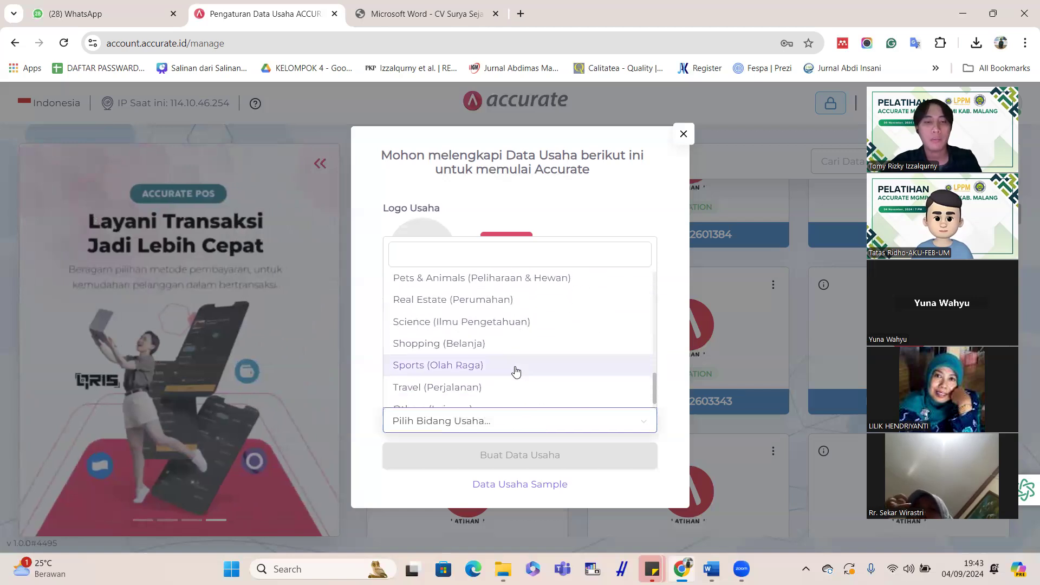
{"action": "scroll", "coordinate": [516, 370], "scroll_direction": "up", "scroll_amount": 5}
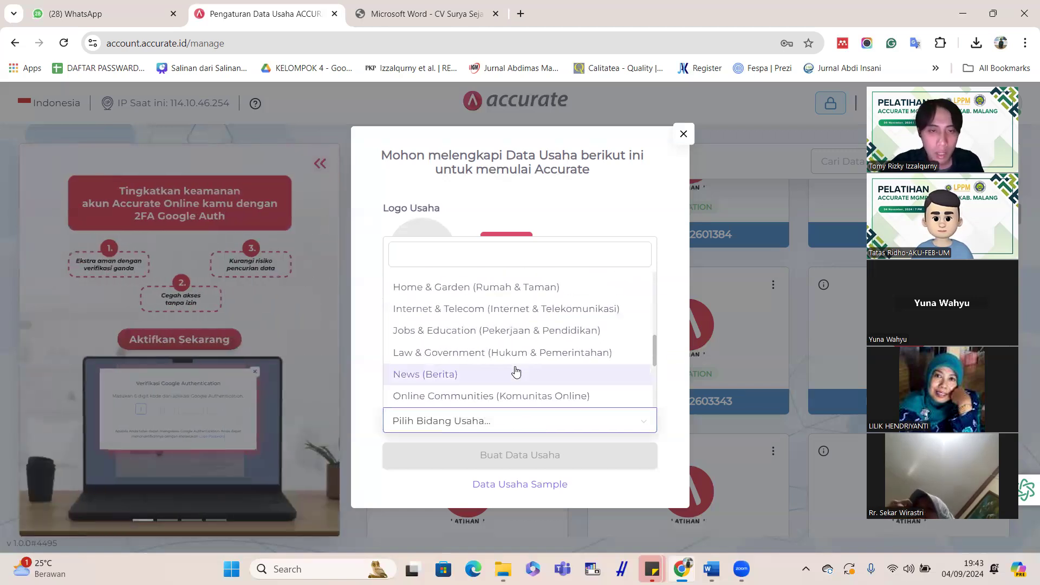
{"action": "scroll", "coordinate": [515, 371], "scroll_direction": "up", "scroll_amount": 3}
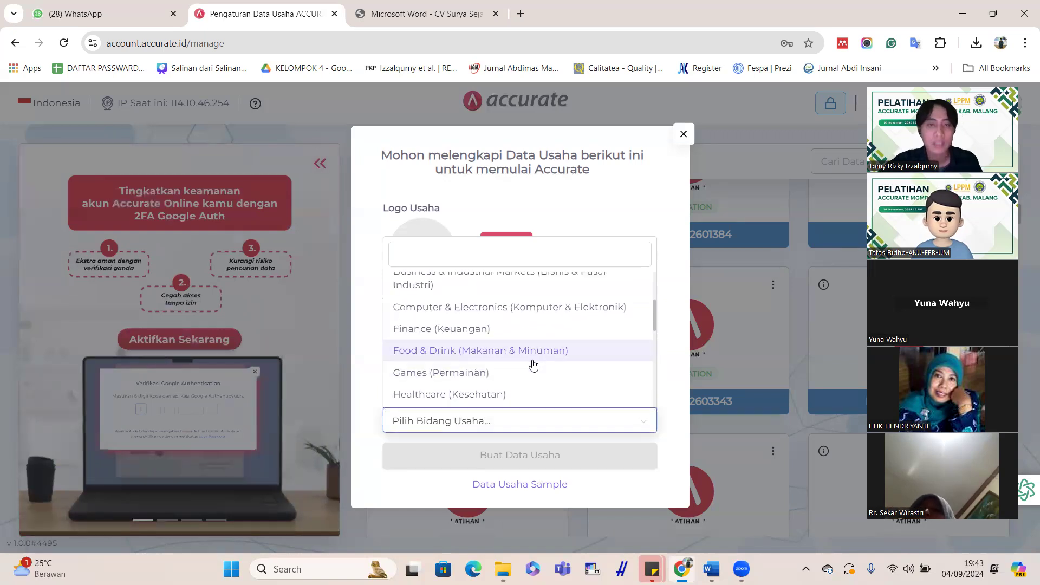
{"action": "left_click", "coordinate": [535, 351]}
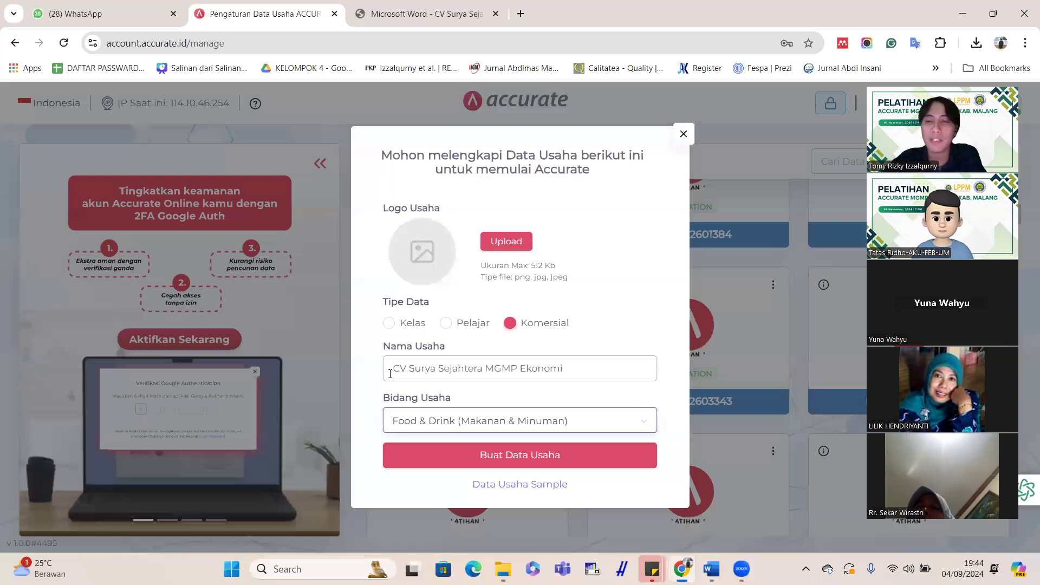
Create the business data and continue into the new database.
{"action": "left_click", "coordinate": [390, 374]}
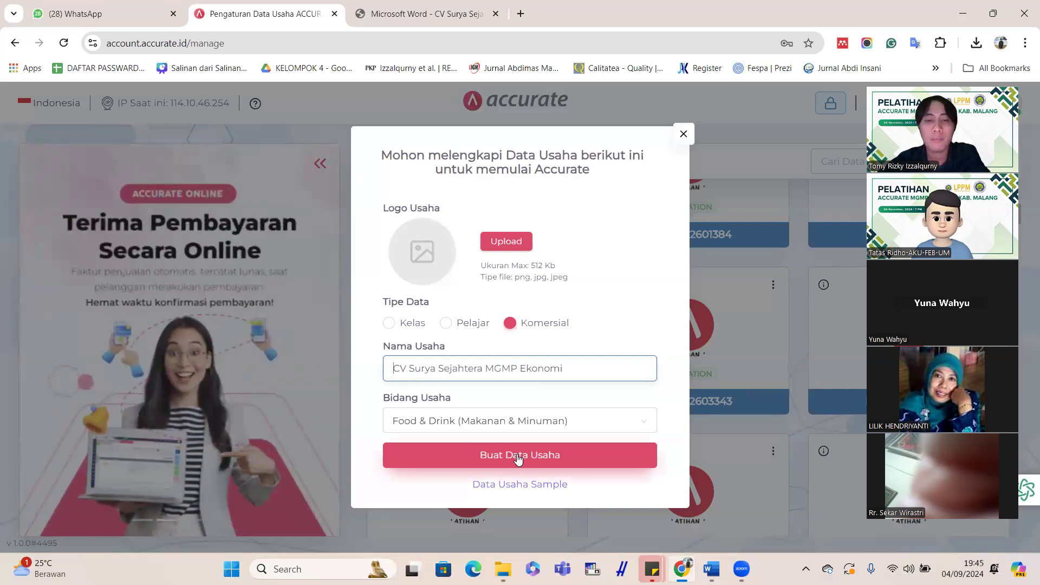
{"action": "left_click", "coordinate": [518, 458]}
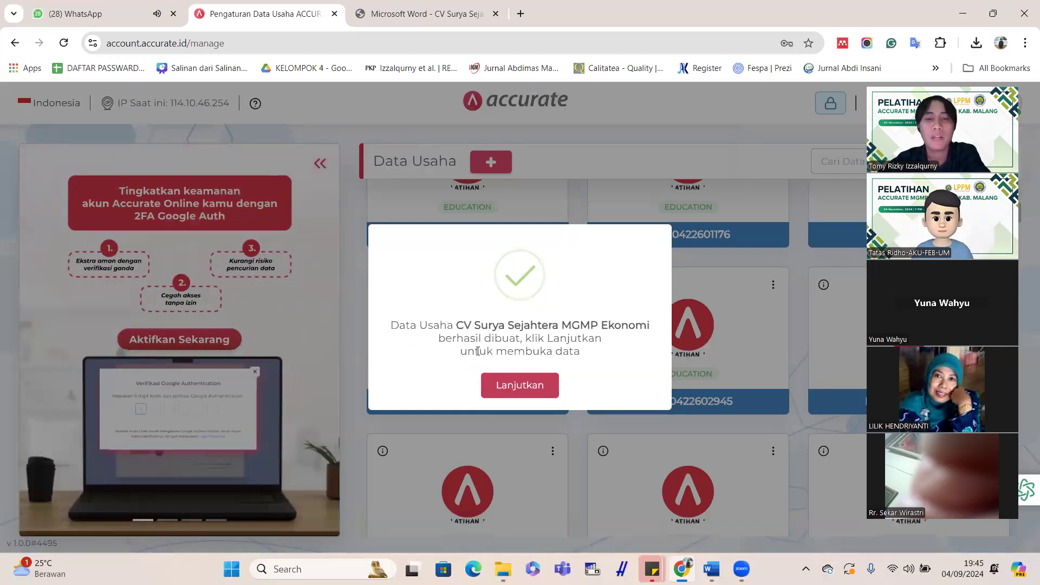
{"action": "left_click", "coordinate": [542, 390]}
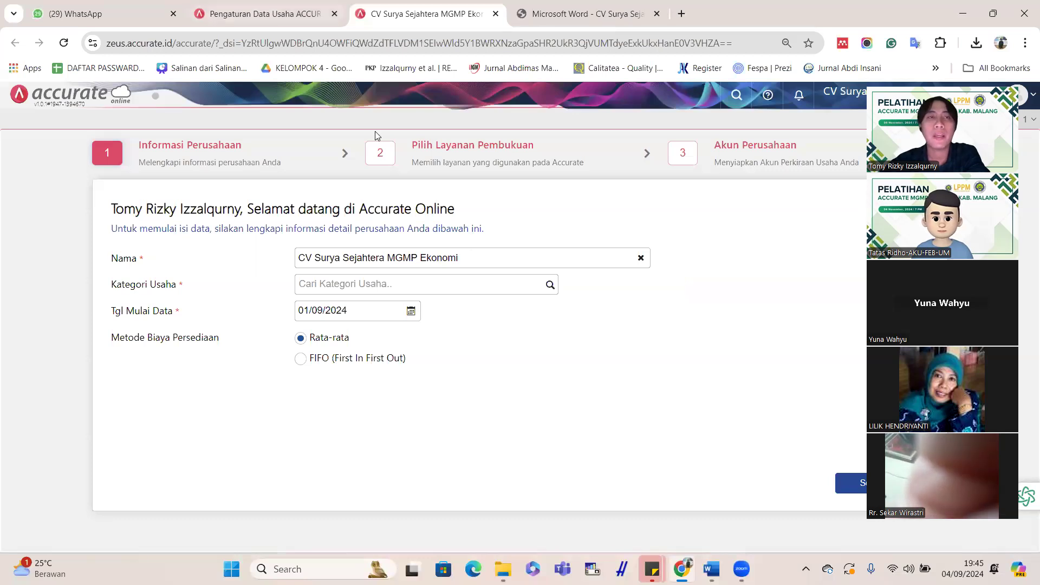
Remove MGMP Ekonomi from the company name so it reads CV Surya Sejahtera.
{"action": "key", "text": "ctrl+shift+Tab"}
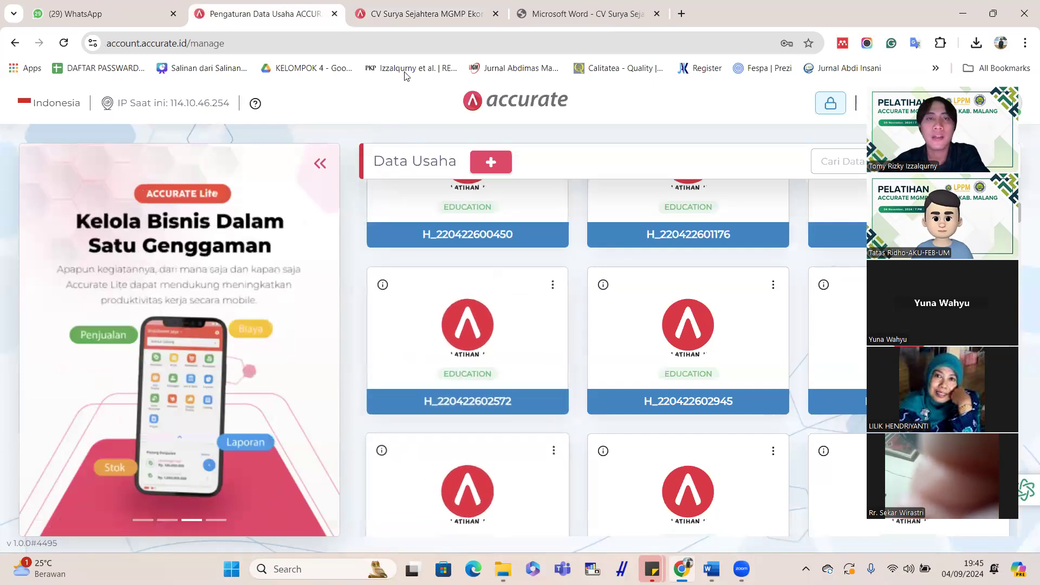
{"action": "left_click", "coordinate": [442, 9]}
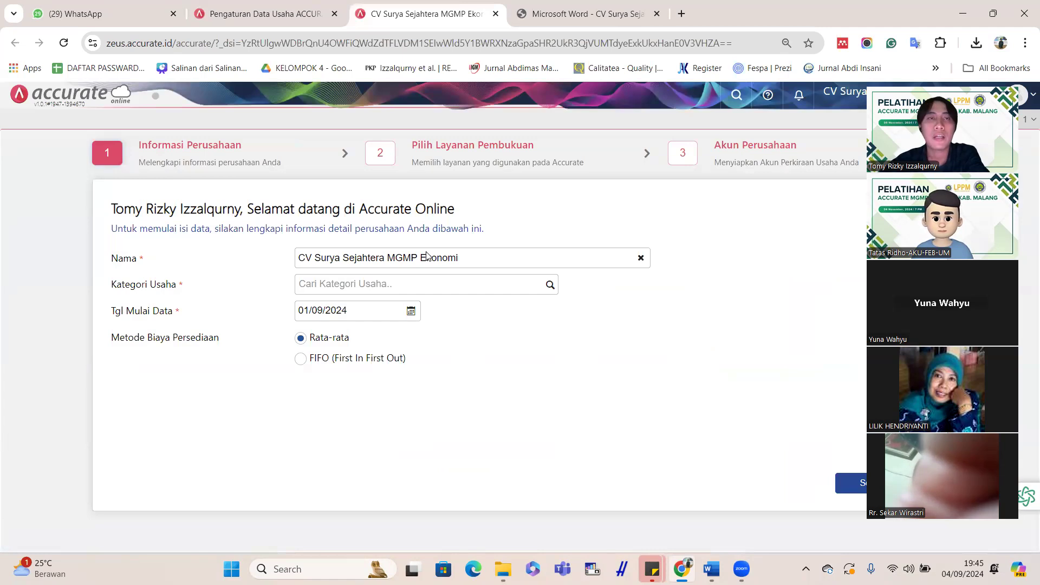
{"action": "left_click", "coordinate": [278, 6]}
{"action": "left_click", "coordinate": [437, 4]}
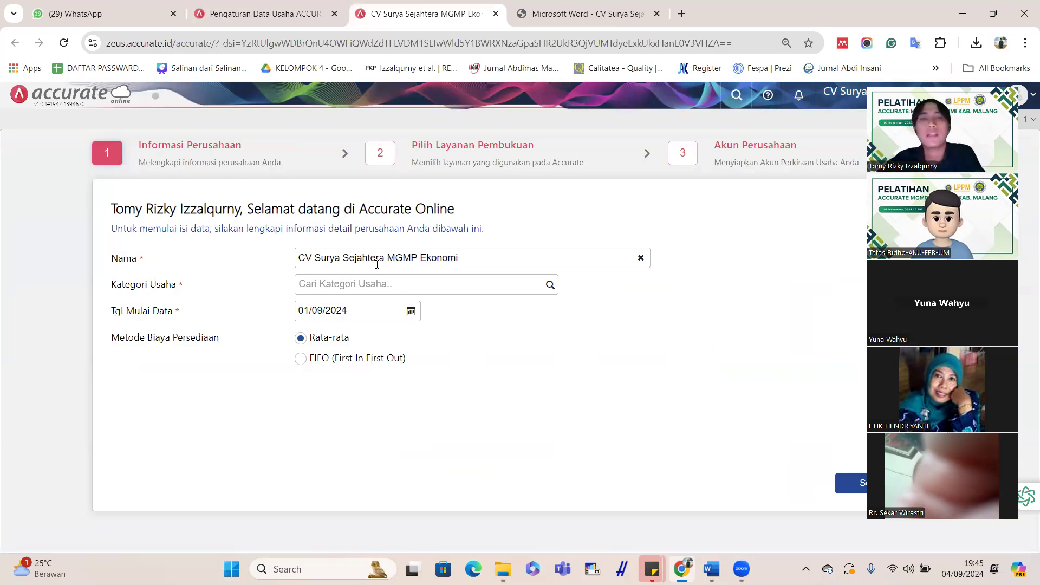
{"action": "left_click_drag", "start_coordinate": [466, 253], "coordinate": [392, 258]}
{"action": "key", "text": "BackSpace"}
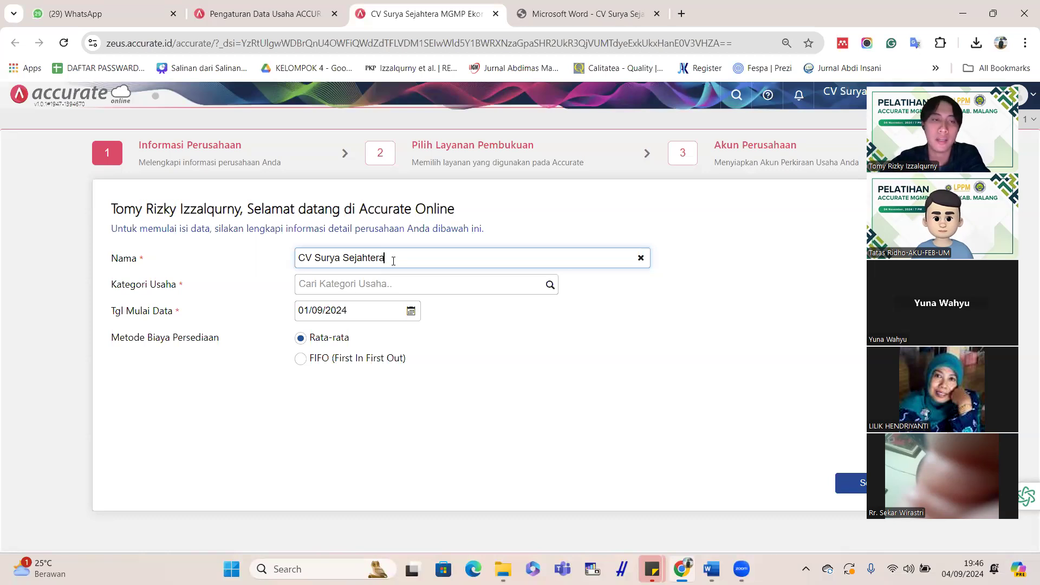
Check the distribution level in the exercise PDF and set the business category to RETAIL.
{"action": "key", "text": "ctrl+Tab"}
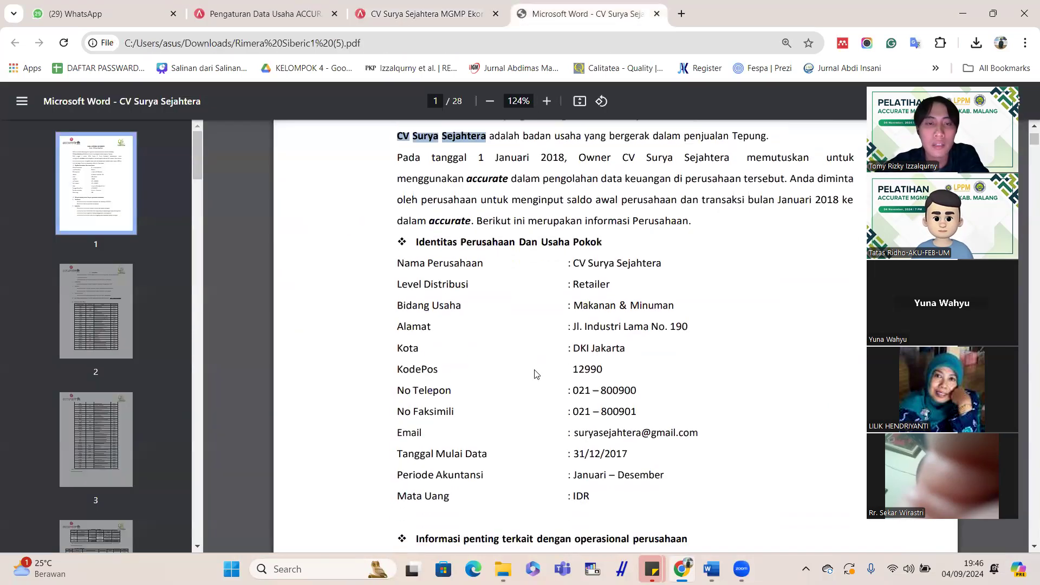
{"action": "scroll", "coordinate": [535, 374], "scroll_direction": "down", "scroll_amount": 1}
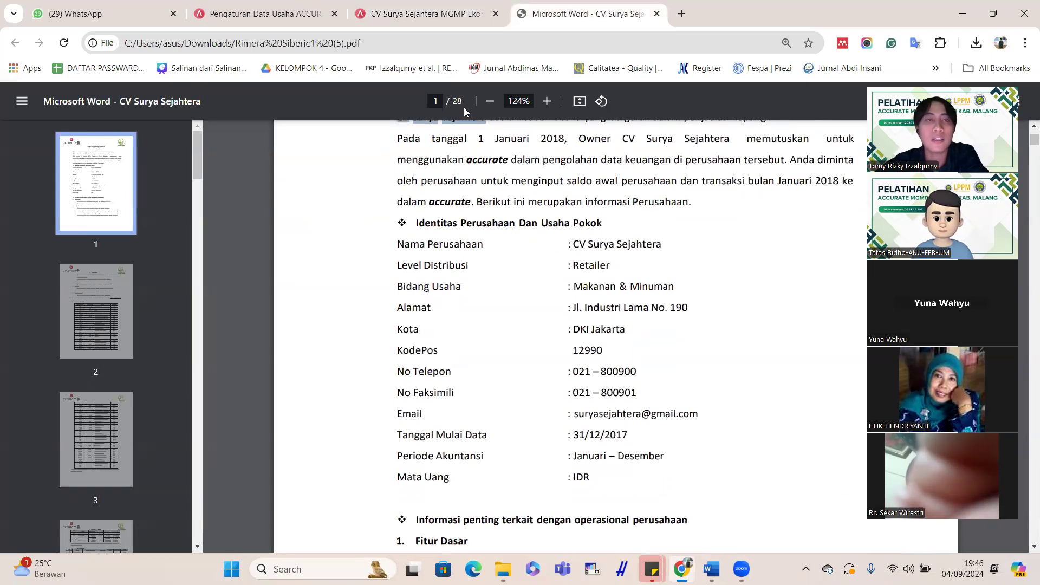
{"action": "left_click", "coordinate": [454, 14]}
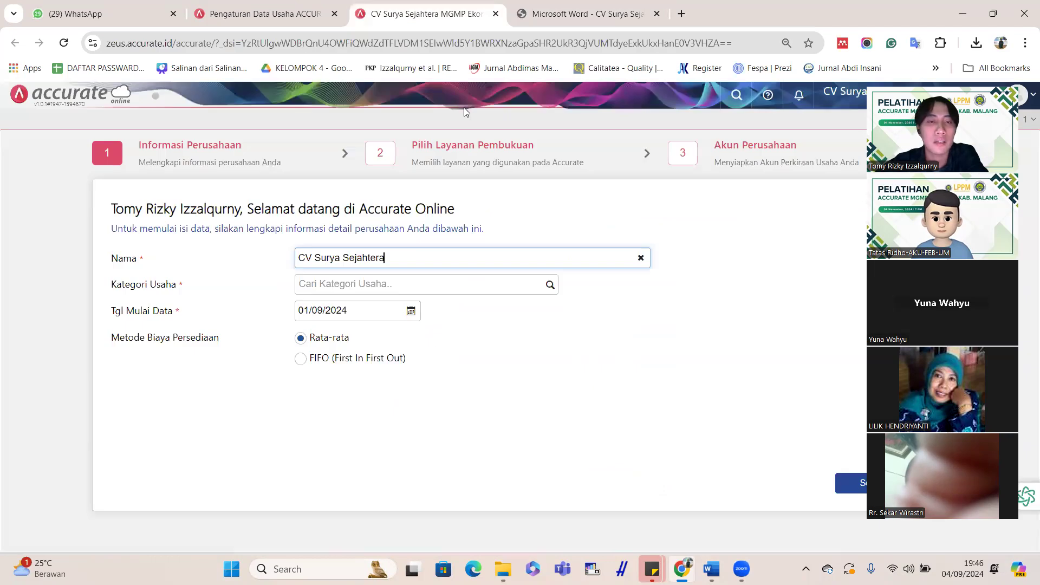
{"action": "left_click", "coordinate": [553, 286]}
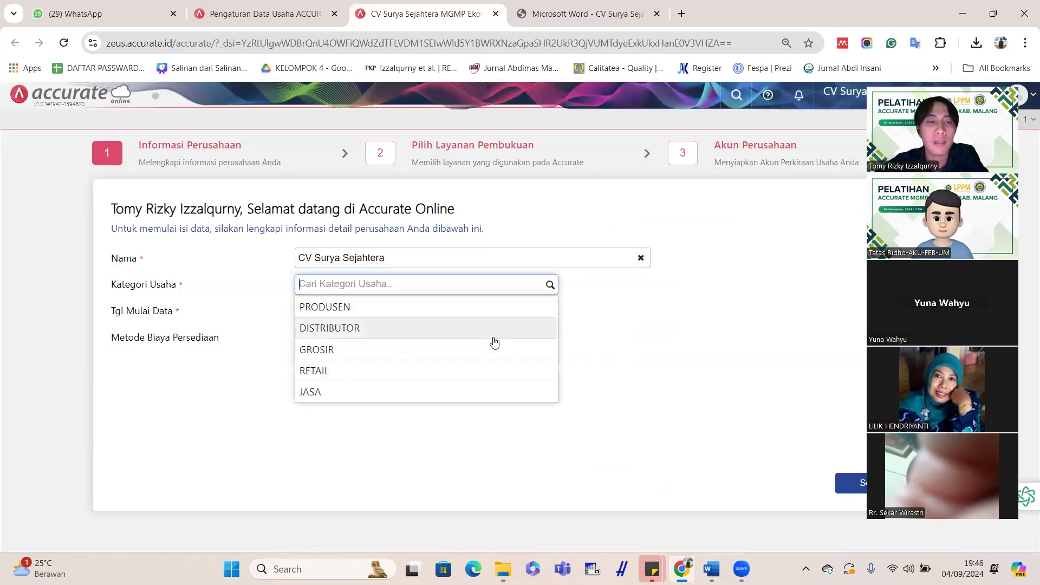
{"action": "left_click", "coordinate": [484, 373]}
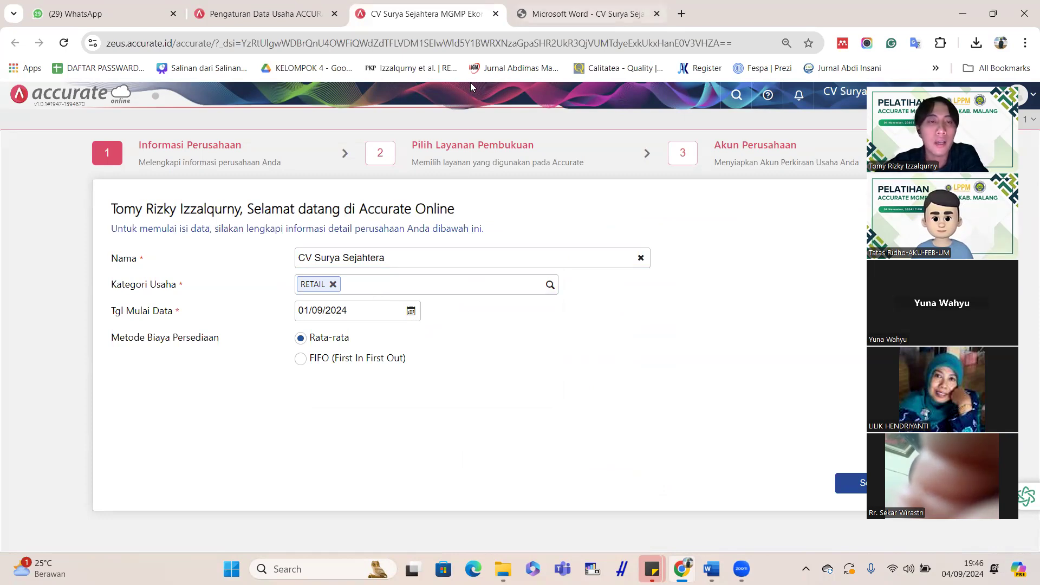
{"action": "key", "text": "ctrl+Tab"}
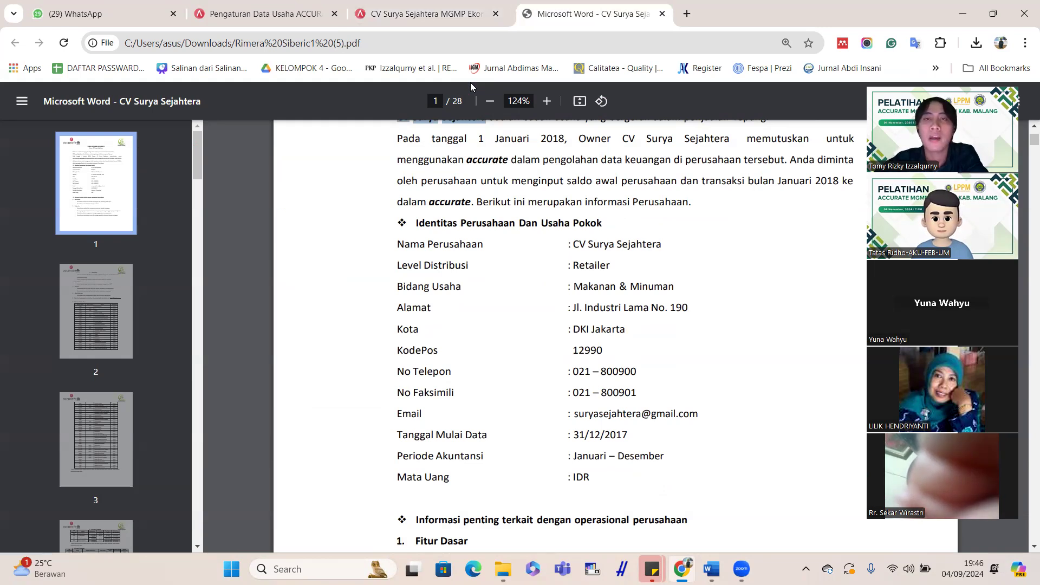
{"action": "left_click_drag", "start_coordinate": [642, 19], "coordinate": [470, 83]}
{"action": "mouse_move", "coordinate": [786, 86]}
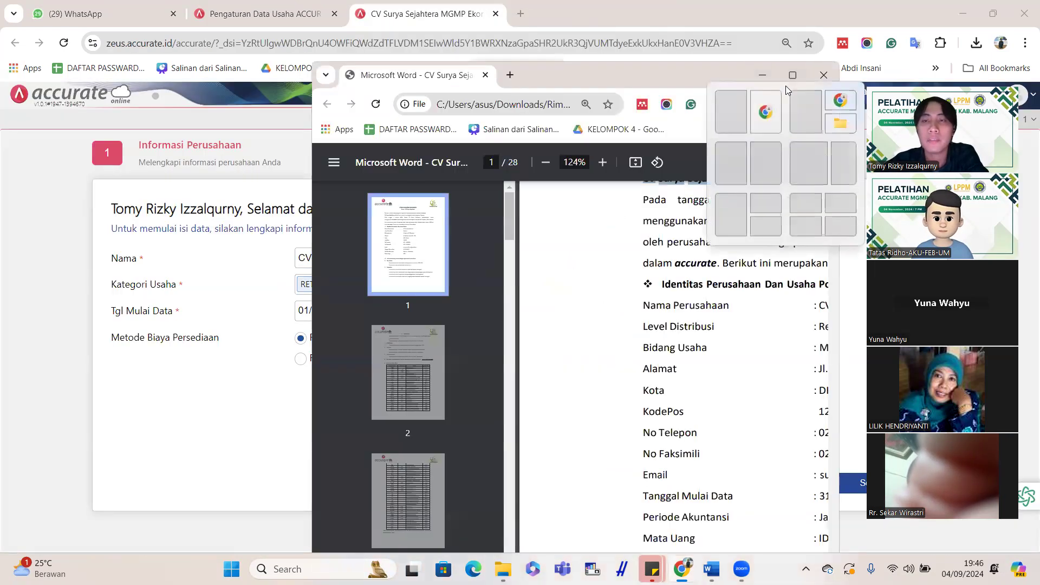
{"action": "left_click", "coordinate": [771, 173]}
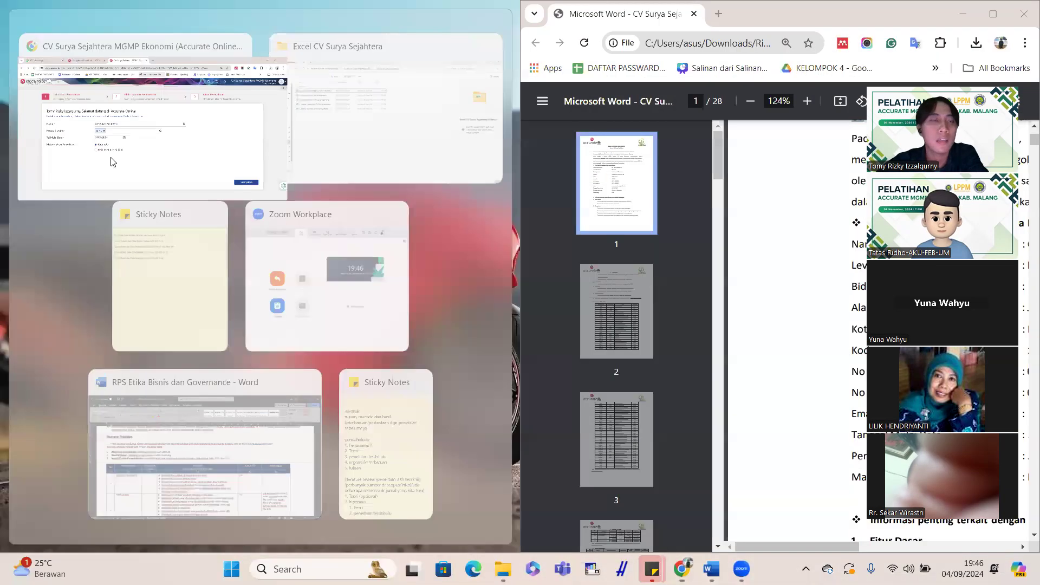
{"action": "left_click", "coordinate": [136, 138]}
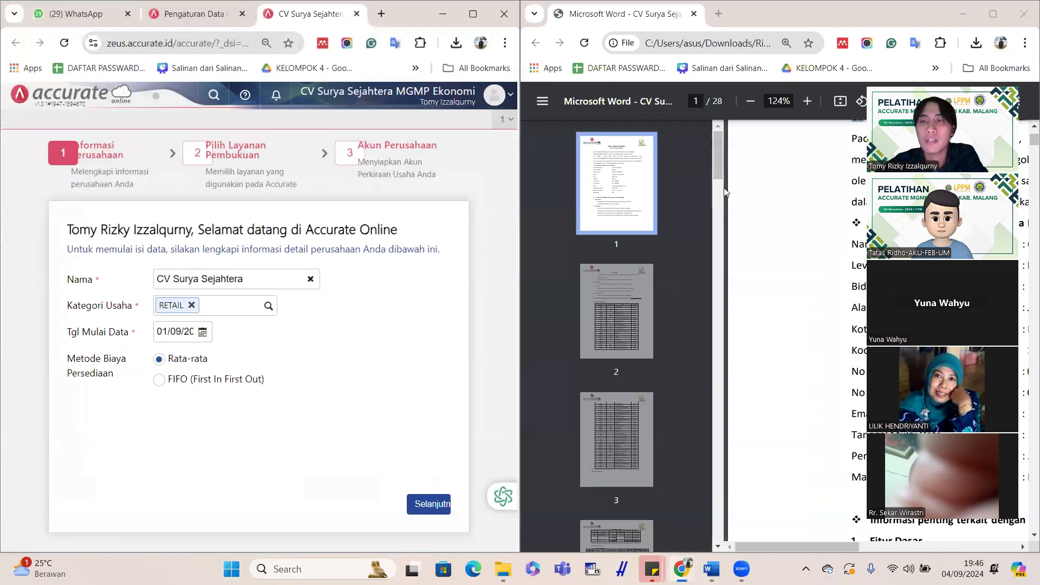
{"action": "left_click_drag", "start_coordinate": [984, 84], "coordinate": [966, 111]}
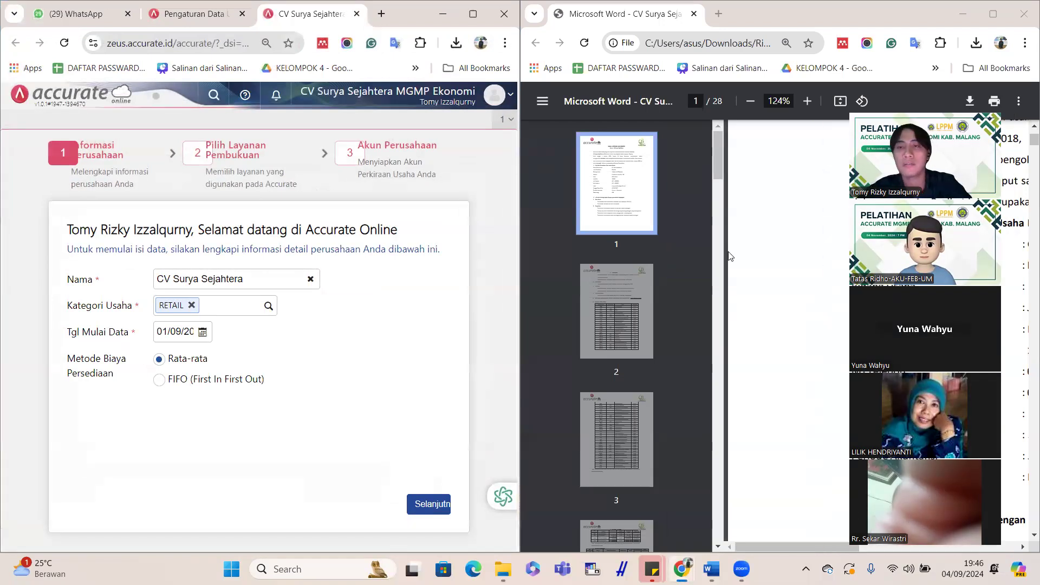
{"action": "left_click", "coordinate": [1024, 7]}
Open the exercise PDF from Downloads in Acrobat and snap it beside the Accurate window.
{"action": "left_click", "coordinate": [503, 569]}
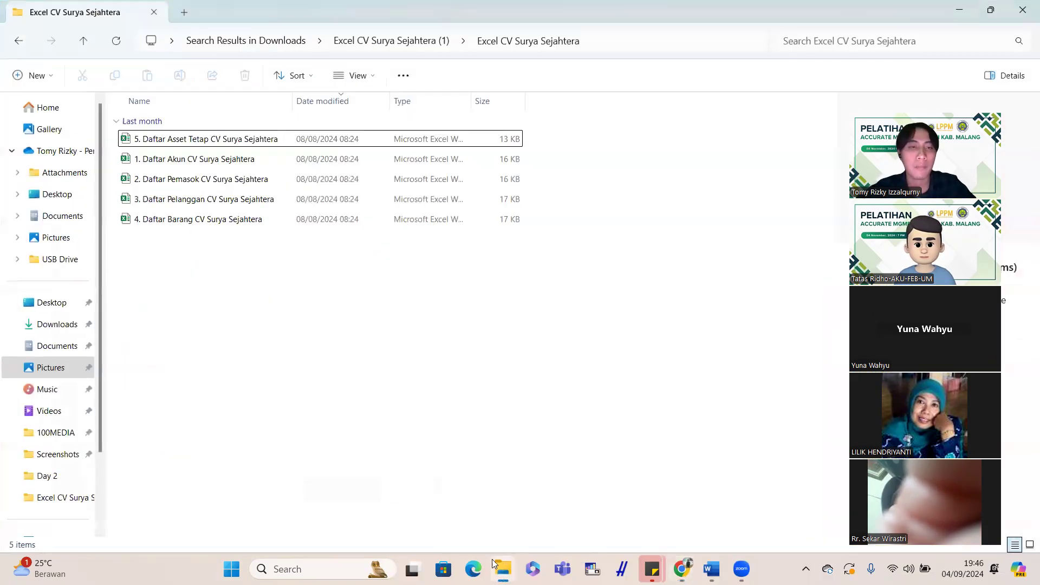
{"action": "left_click", "coordinate": [69, 325]}
{"action": "double_click", "coordinate": [379, 182]}
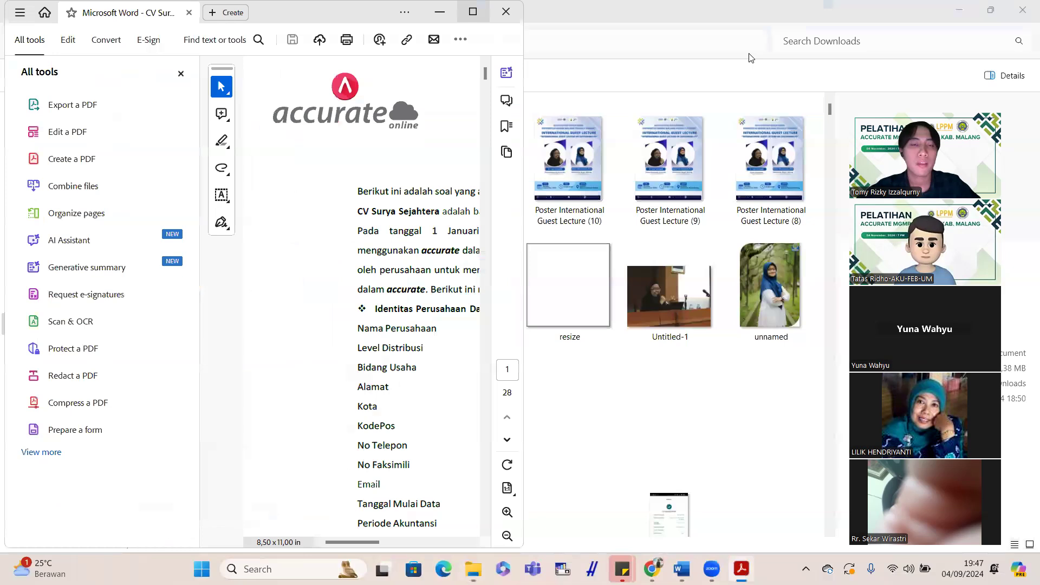
{"action": "mouse_move", "coordinate": [473, 11]}
{"action": "left_click", "coordinate": [451, 96]}
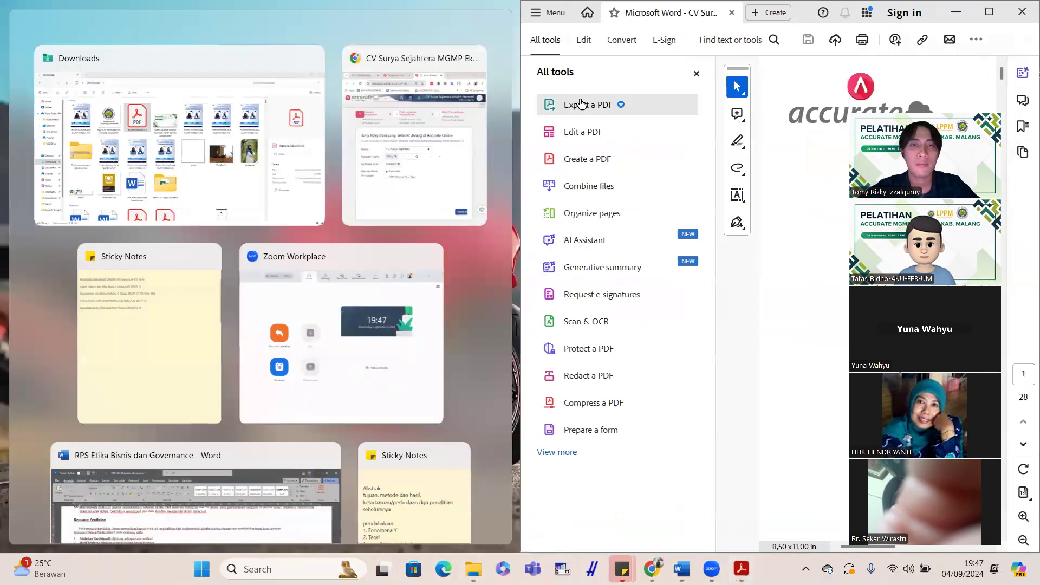
{"action": "left_click", "coordinate": [357, 122]}
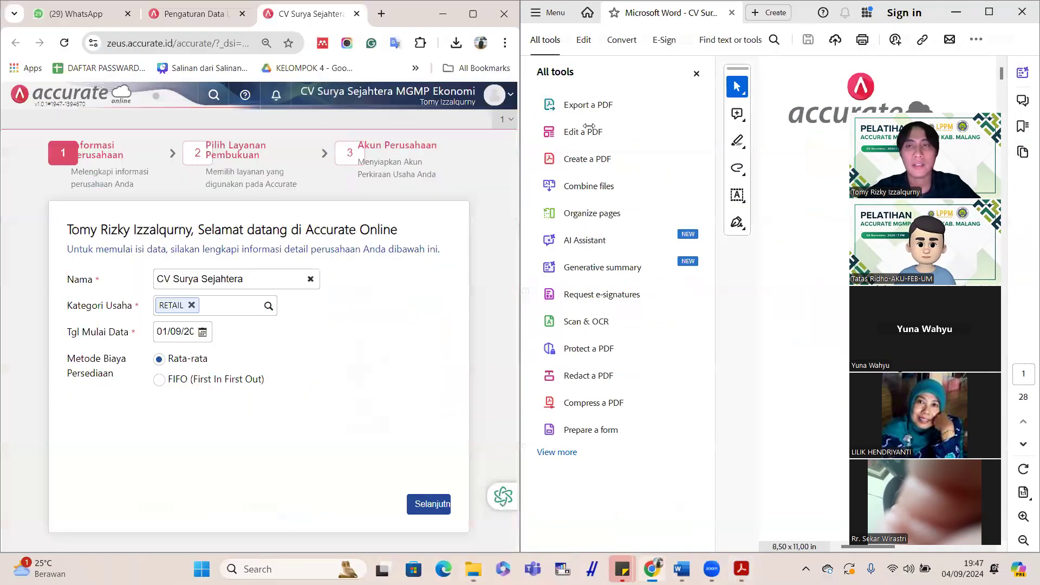
{"action": "left_click", "coordinate": [697, 74]}
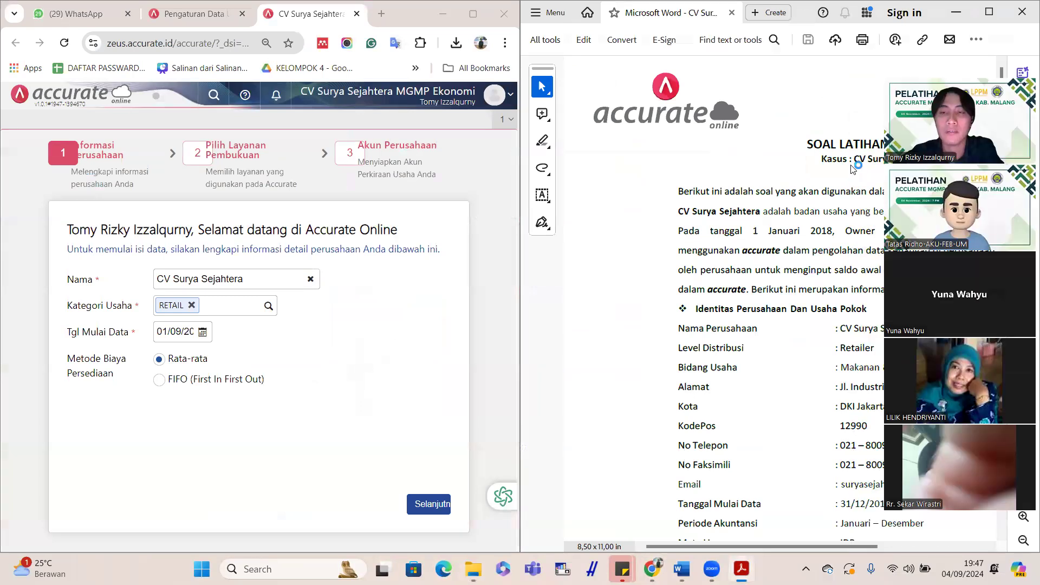
Set the data start date to 31/12/2017, as given in the exercise PDF.
{"action": "scroll", "coordinate": [753, 232], "scroll_direction": "right", "scroll_amount": 5}
{"action": "left_click_drag", "start_coordinate": [778, 231], "coordinate": [831, 251]}
{"action": "left_click", "coordinate": [819, 331]}
{"action": "scroll", "coordinate": [819, 331], "scroll_direction": "down", "scroll_amount": 4}
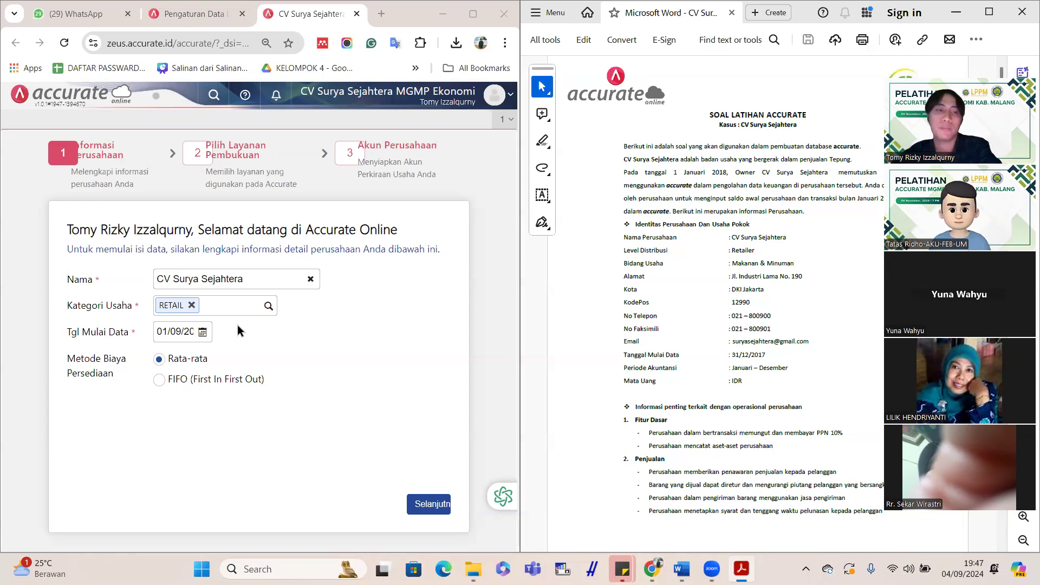
{"action": "left_click", "coordinate": [183, 333]}
{"action": "type", "text": "3"}
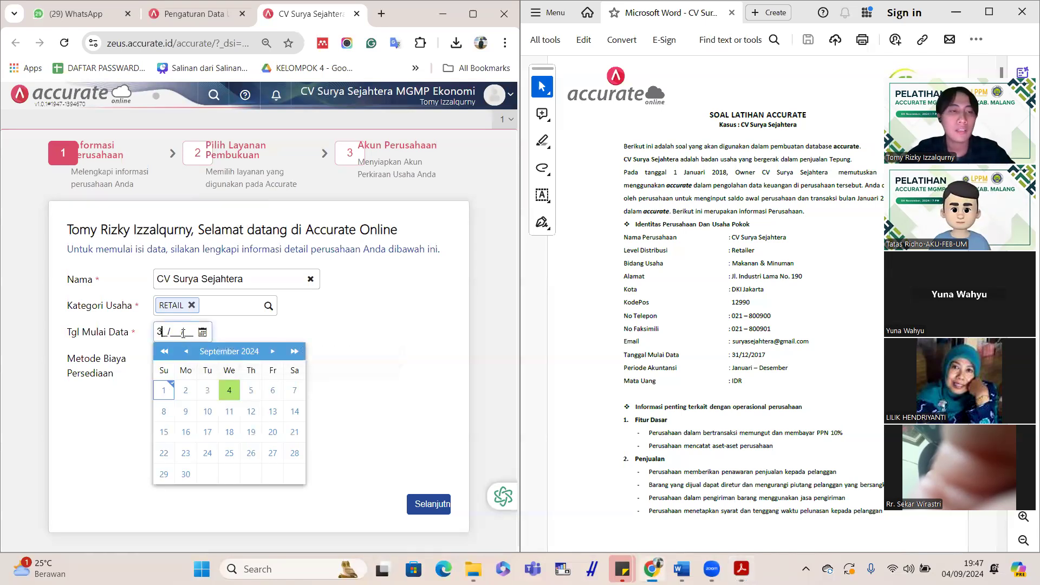
{"action": "type", "text": "1/12/20"}
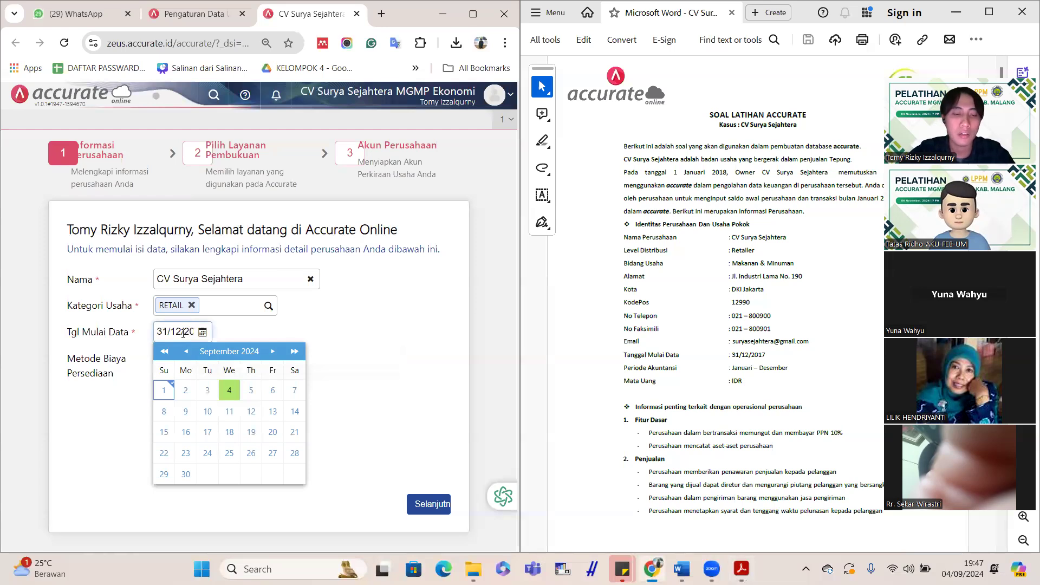
{"action": "left_click", "coordinate": [319, 338]}
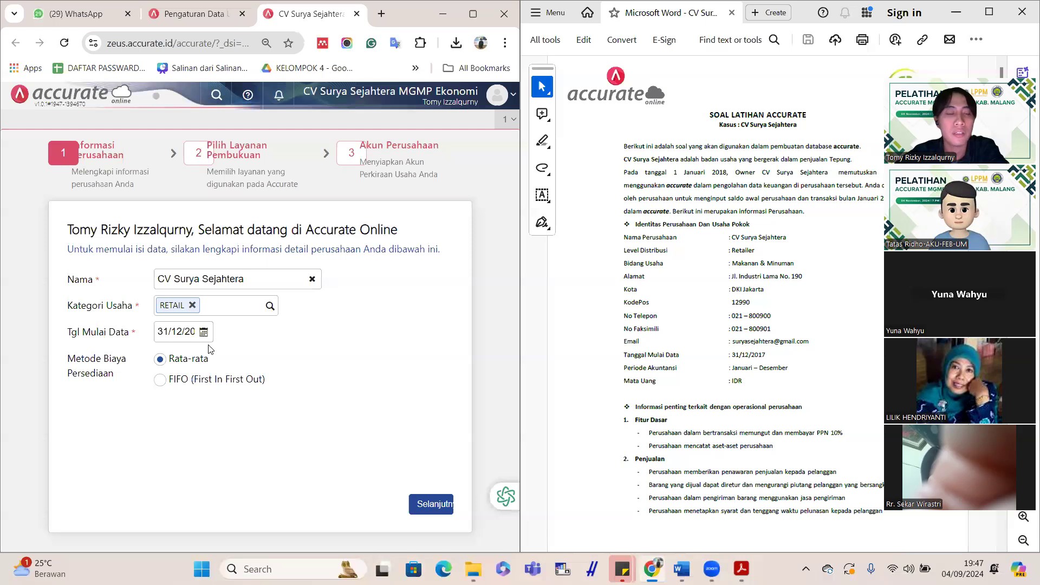
{"action": "left_click", "coordinate": [191, 335]}
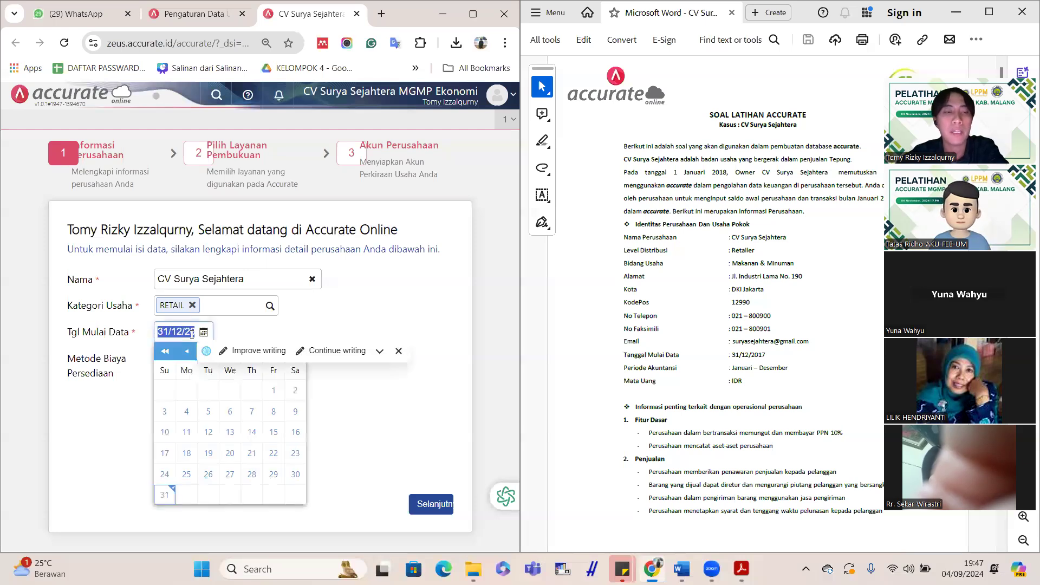
{"action": "left_click", "coordinate": [313, 324]}
{"action": "left_click", "coordinate": [186, 336]}
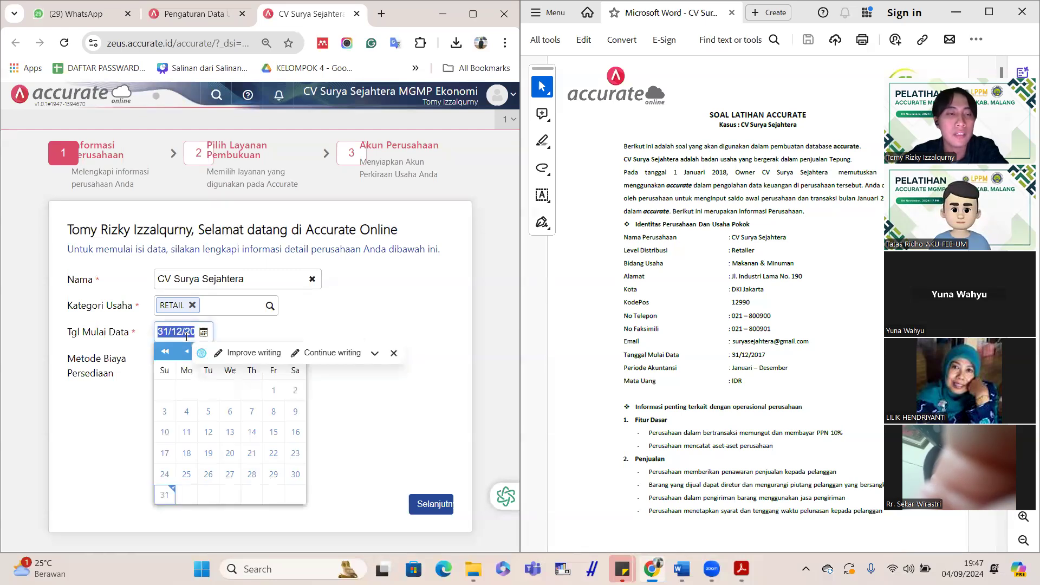
{"action": "left_click", "coordinate": [276, 331]}
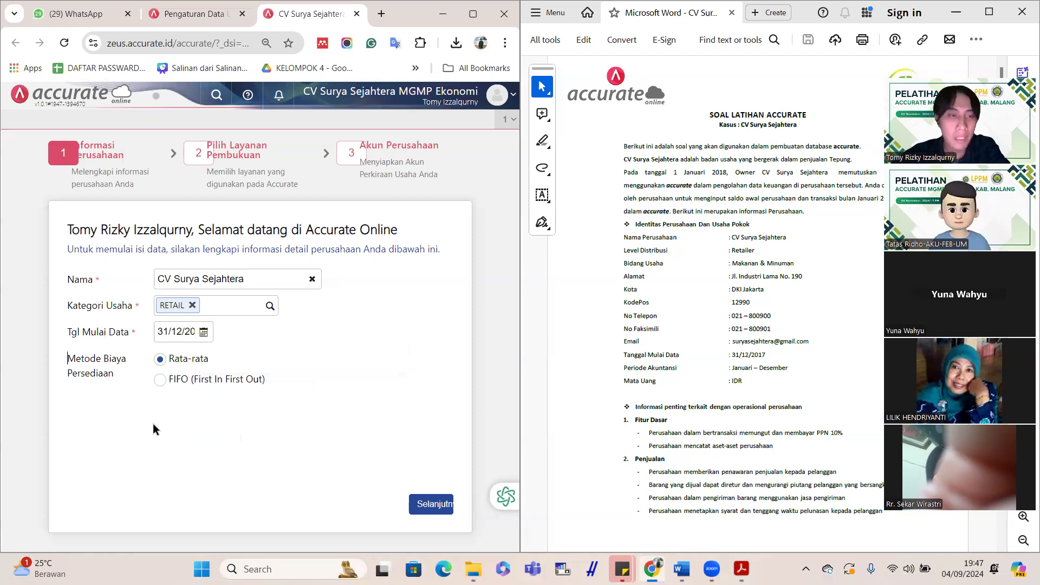
Scroll through the exercise PDF to review its account, supplier, customer, item and fixed-asset tables.
{"action": "scroll", "coordinate": [825, 407], "scroll_direction": "down", "scroll_amount": 15}
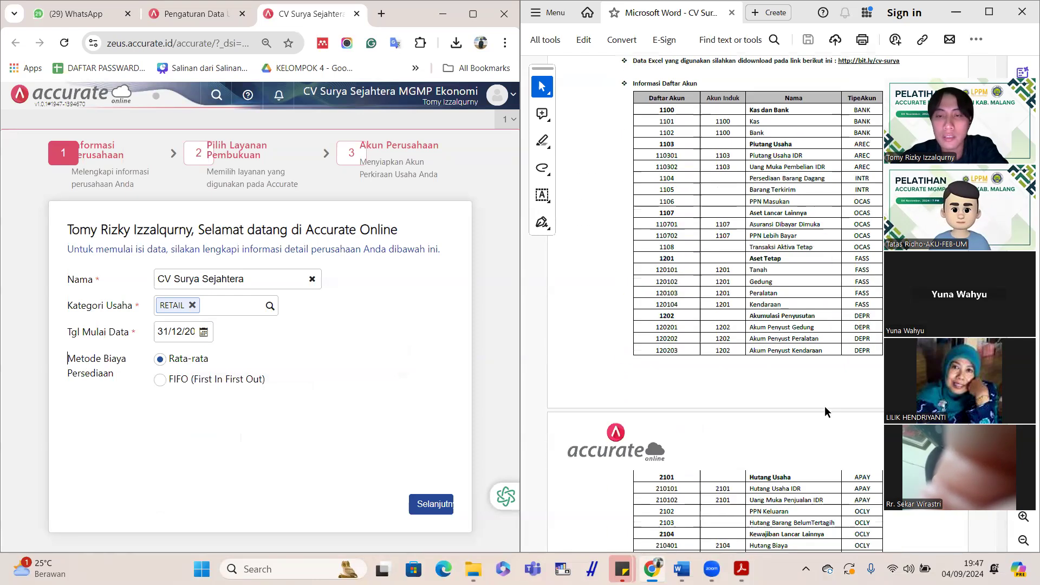
{"action": "scroll", "coordinate": [826, 406], "scroll_direction": "down", "scroll_amount": 8}
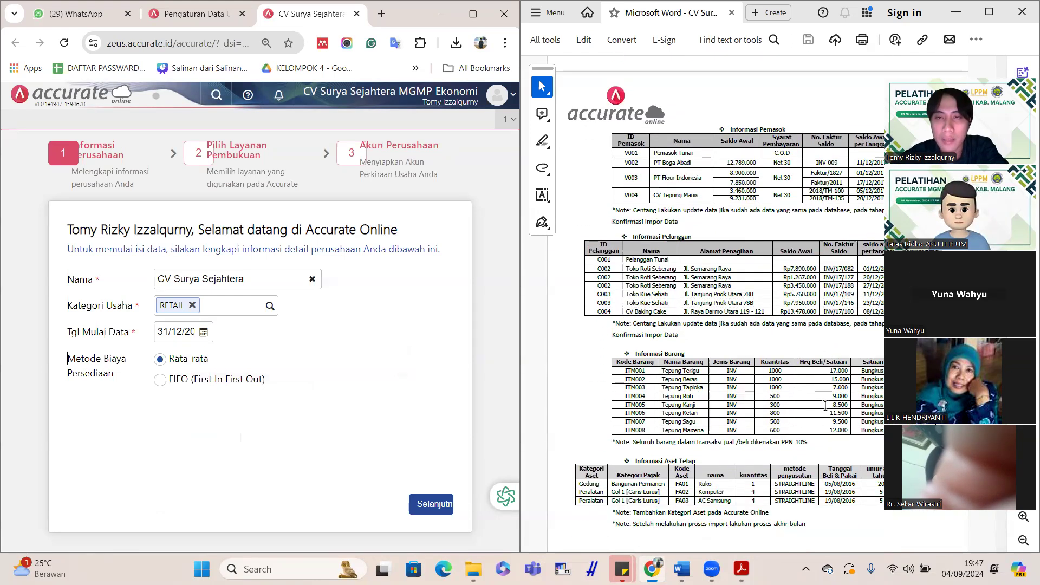
{"action": "scroll", "coordinate": [825, 405], "scroll_direction": "down", "scroll_amount": 5}
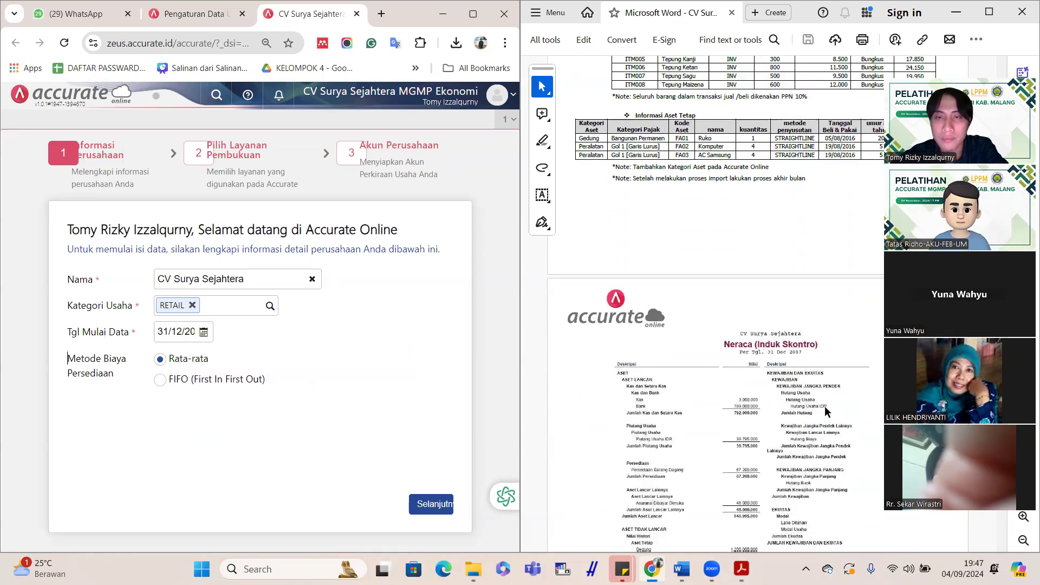
{"action": "scroll", "coordinate": [824, 405], "scroll_direction": "up", "scroll_amount": 10}
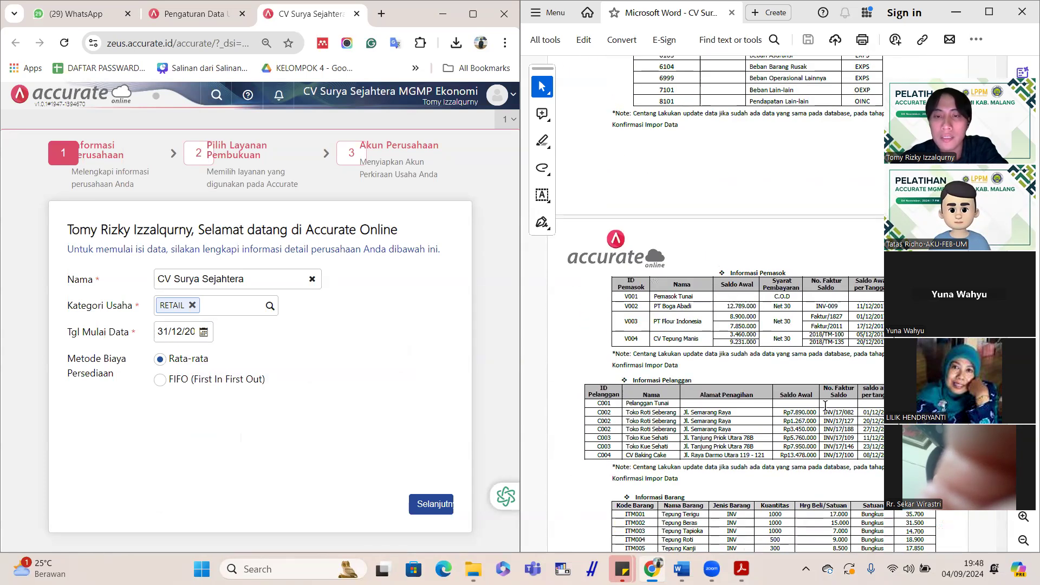
{"action": "scroll", "coordinate": [825, 406], "scroll_direction": "up", "scroll_amount": 4}
{"action": "scroll", "coordinate": [825, 405], "scroll_direction": "down", "scroll_amount": 5}
{"action": "scroll", "coordinate": [825, 405], "scroll_direction": "down", "scroll_amount": 2}
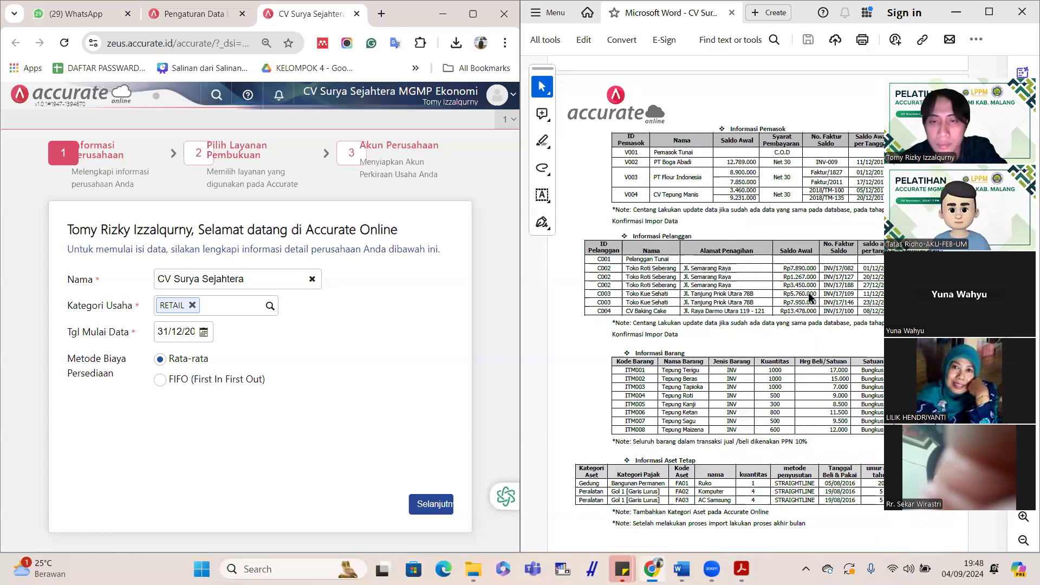
{"action": "scroll", "coordinate": [688, 313], "scroll_direction": "up", "scroll_amount": 8}
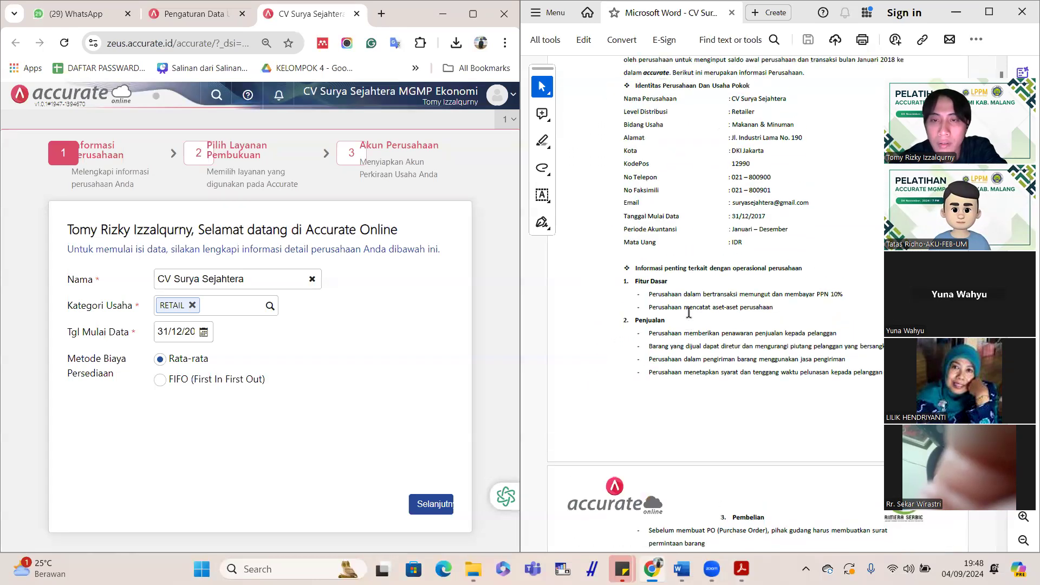
{"action": "scroll", "coordinate": [688, 312], "scroll_direction": "down", "scroll_amount": 6}
{"action": "scroll", "coordinate": [689, 312], "scroll_direction": "up", "scroll_amount": 1}
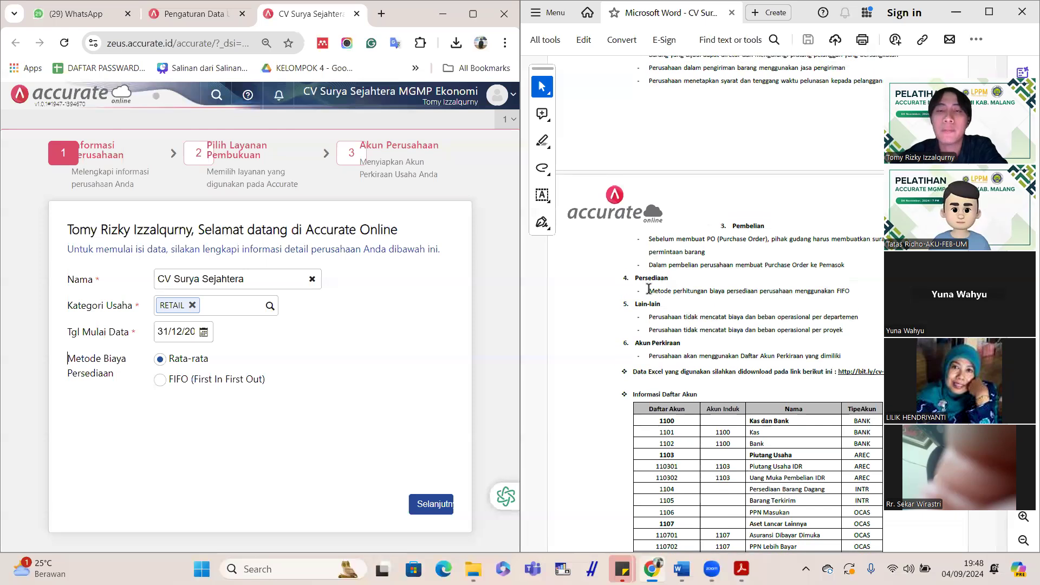
Highlight the inventory costing line in the PDF and set the inventory cost method to FIFO.
{"action": "mouse_move", "coordinate": [648, 291]}
{"action": "left_mouse_down"}
{"action": "mouse_move", "coordinate": [850, 291]}
{"action": "mouse_move", "coordinate": [646, 288]}
{"action": "mouse_move", "coordinate": [654, 292]}
{"action": "left_mouse_up"}
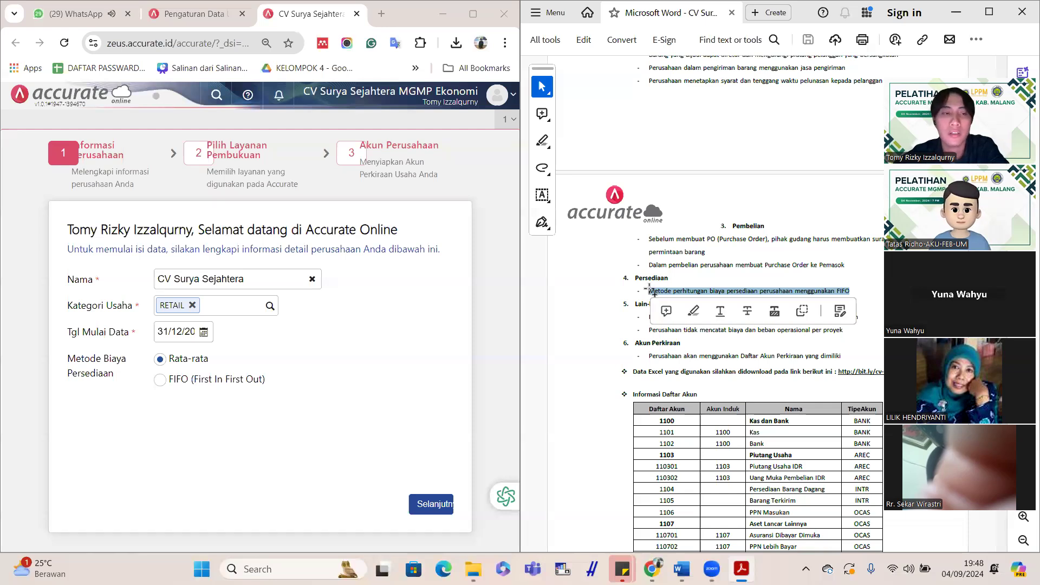
{"action": "left_click", "coordinate": [175, 383]}
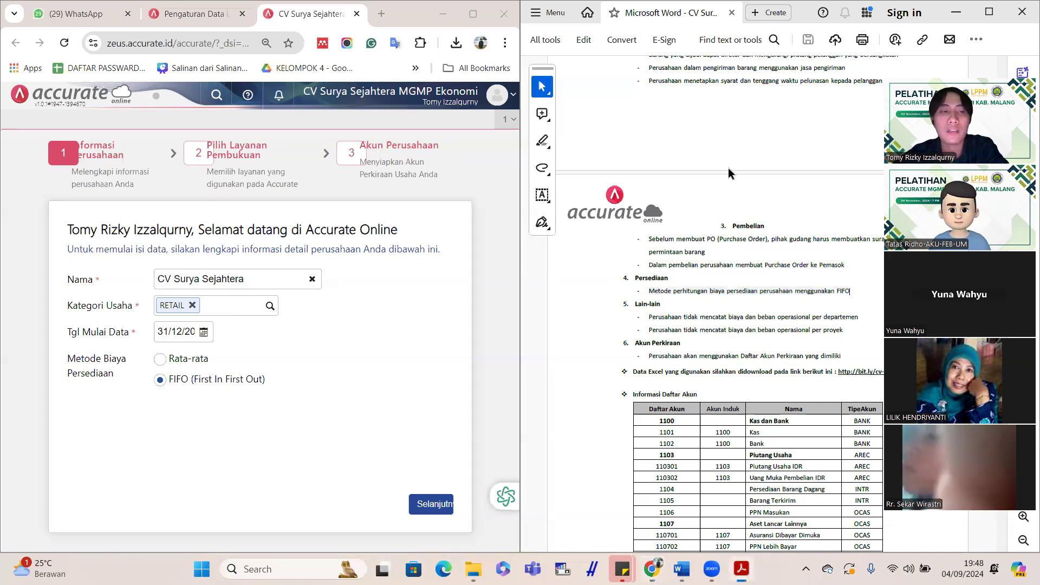
{"action": "scroll", "coordinate": [729, 173], "scroll_direction": "up", "scroll_amount": 8}
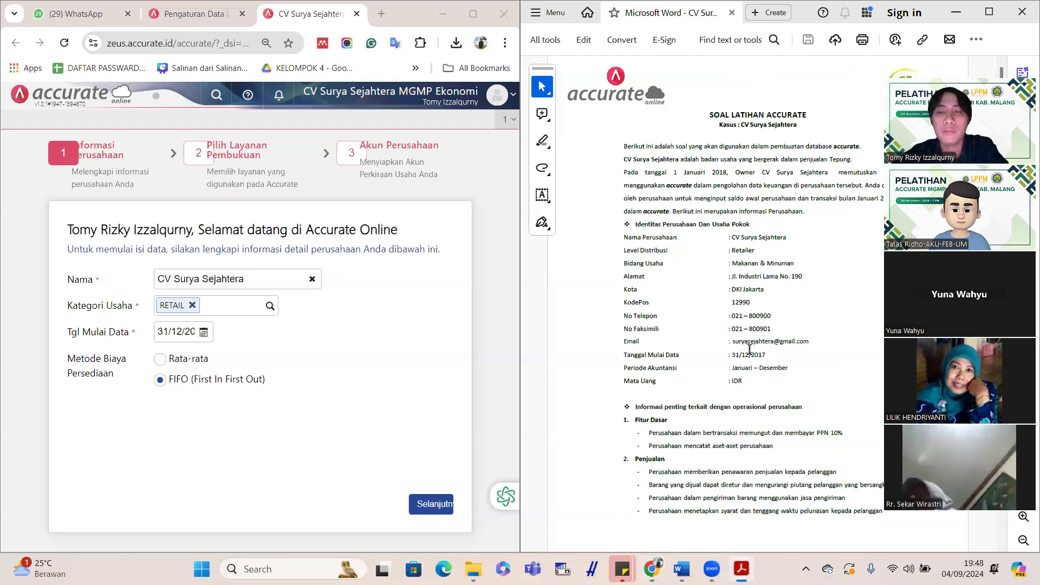
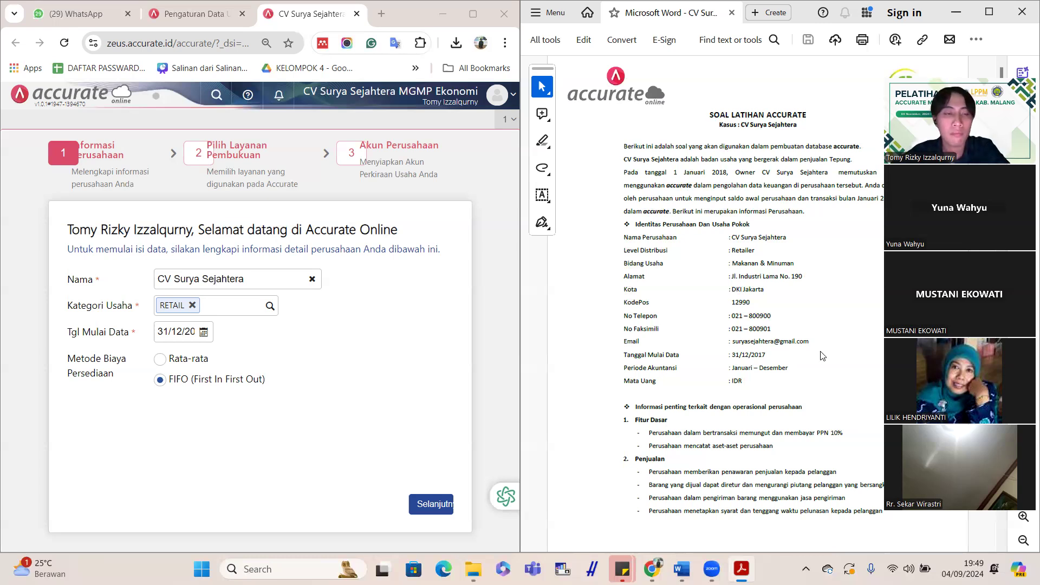
Continue from the company information page to the service selection step of the setup wizard.
{"action": "scroll", "coordinate": [669, 347], "scroll_direction": "down", "scroll_amount": 10}
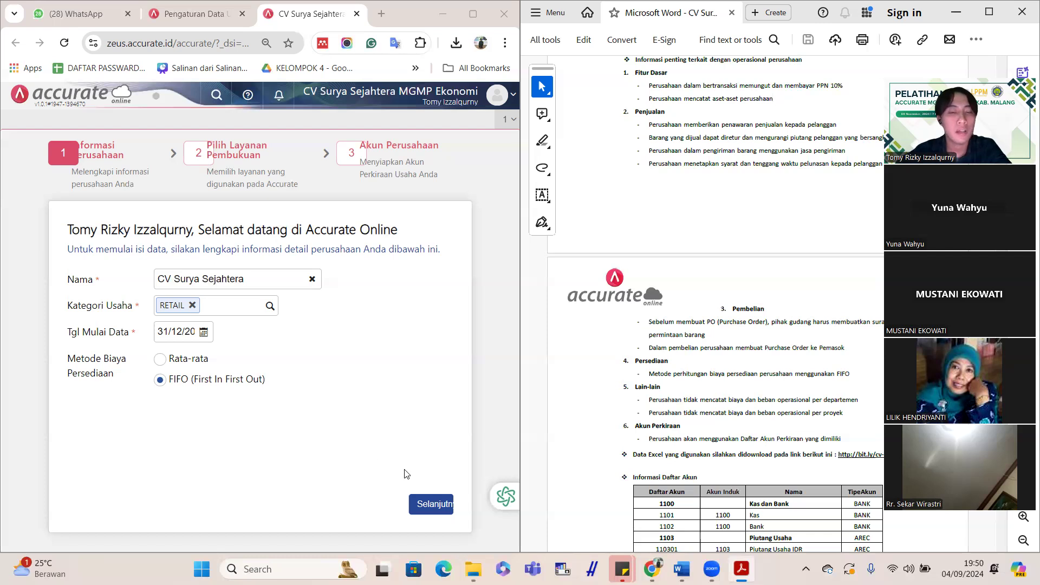
{"action": "left_click", "coordinate": [425, 503]}
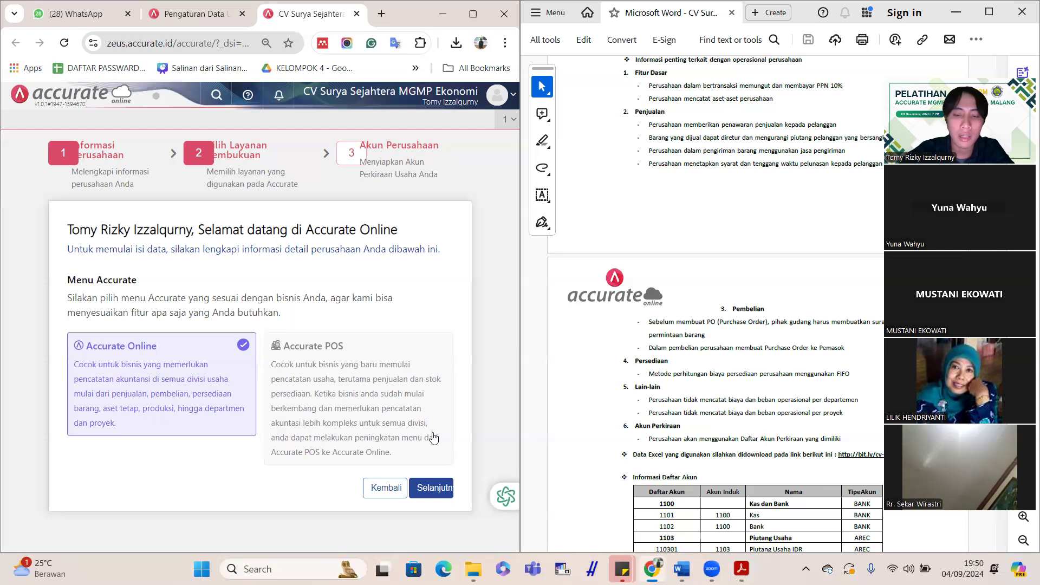
Capture a full-screen screenshot with the Snipping Tool.
{"action": "key", "text": "super+shift+s"}
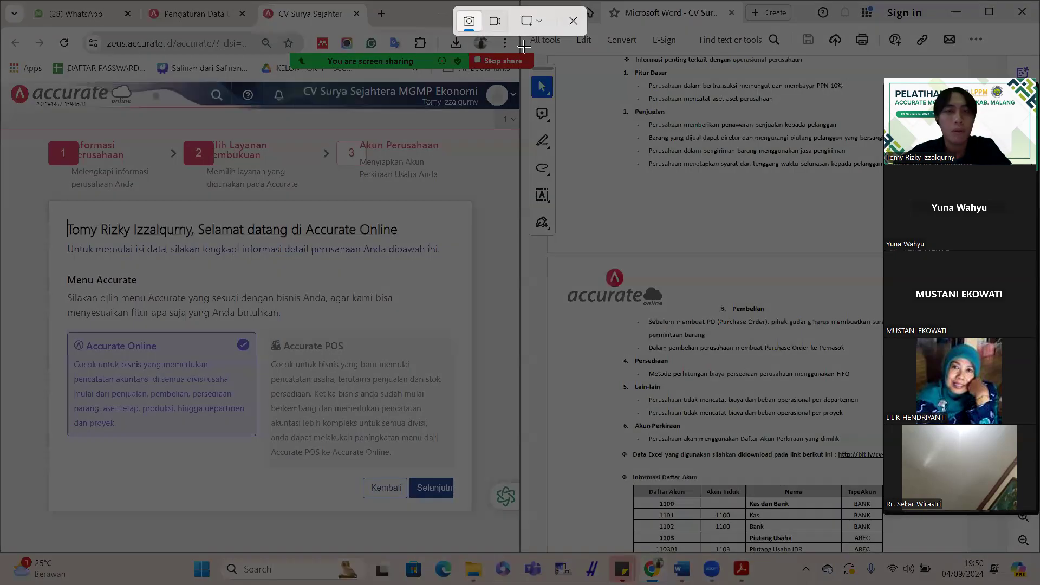
{"action": "left_click", "coordinate": [526, 28]}
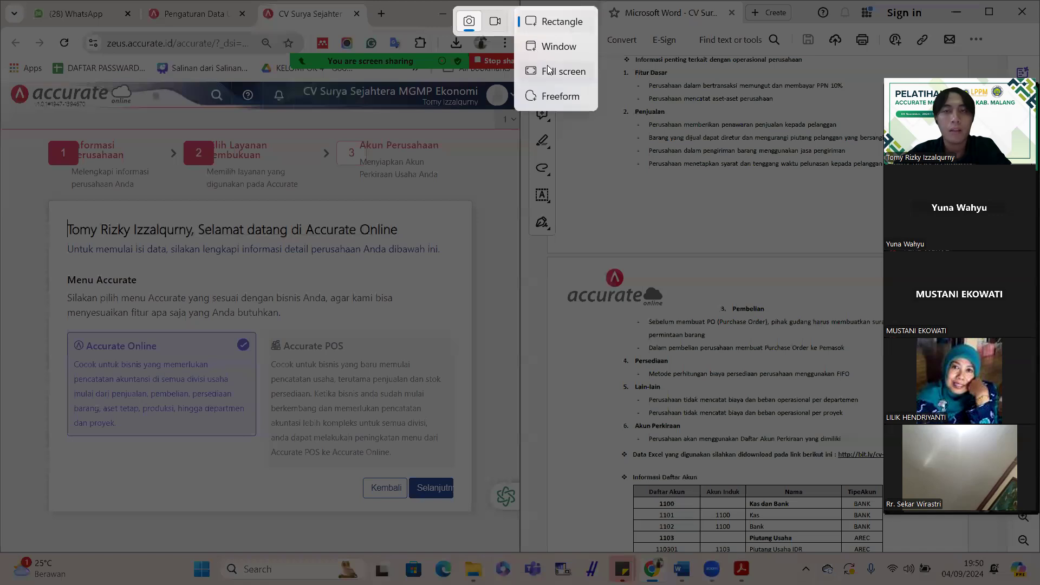
{"action": "left_click", "coordinate": [549, 70]}
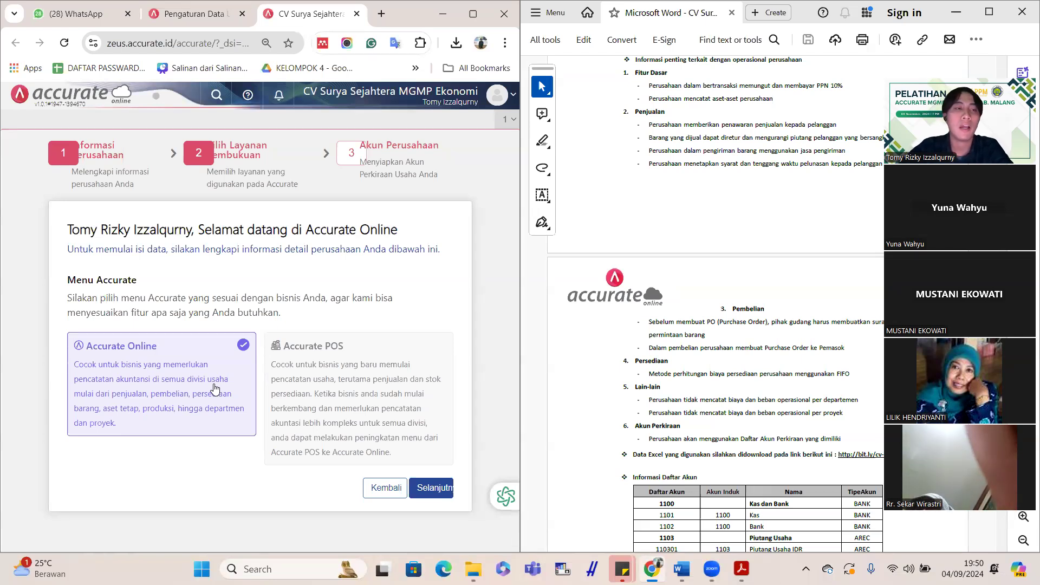
Continue with the Accurate Online service to the chart-of-accounts setup step.
{"action": "left_click", "coordinate": [441, 489]}
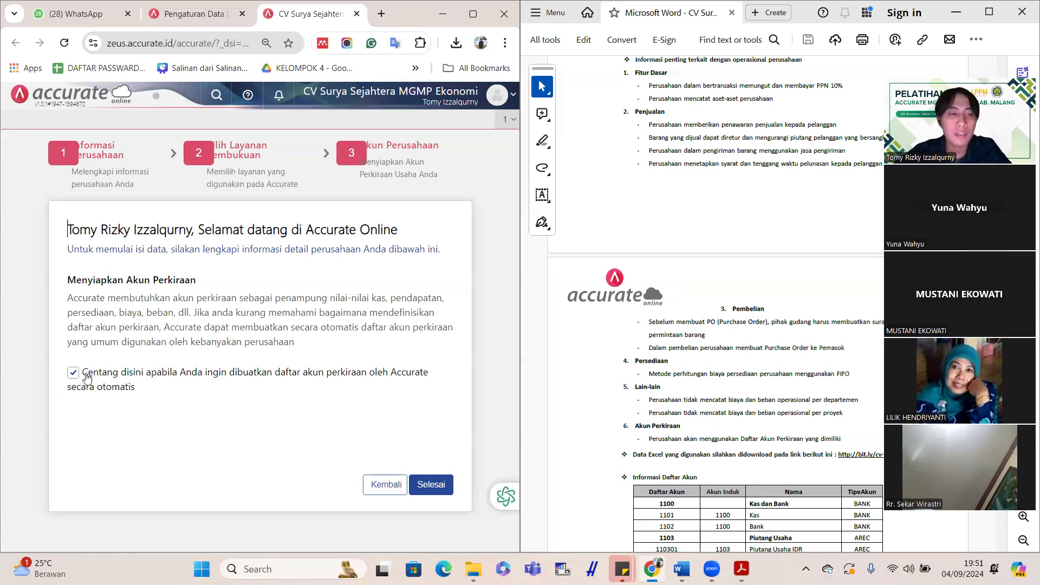
{"action": "left_click_drag", "start_coordinate": [87, 378], "coordinate": [143, 390]}
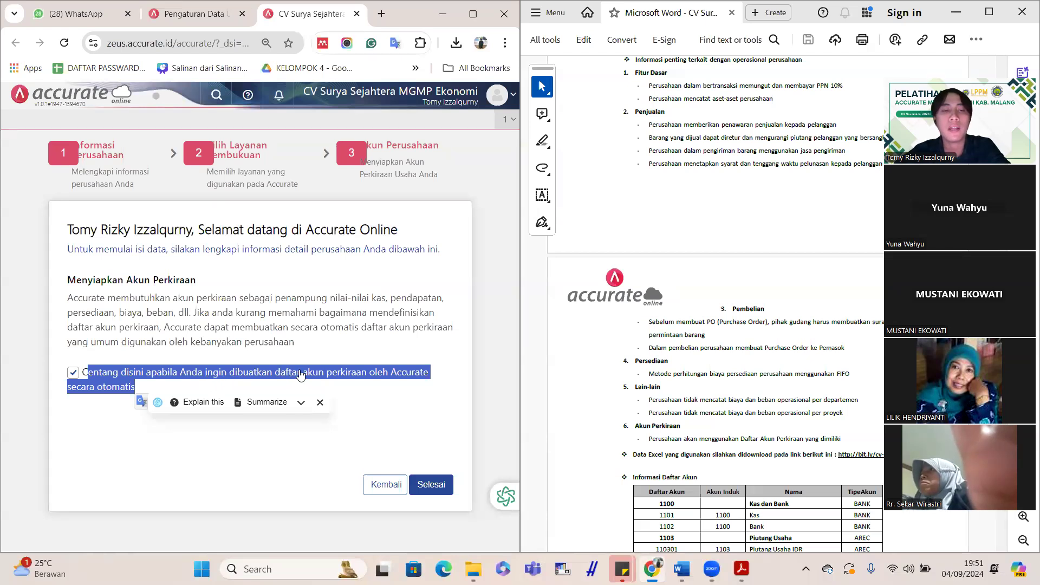
{"action": "left_click", "coordinate": [121, 392]}
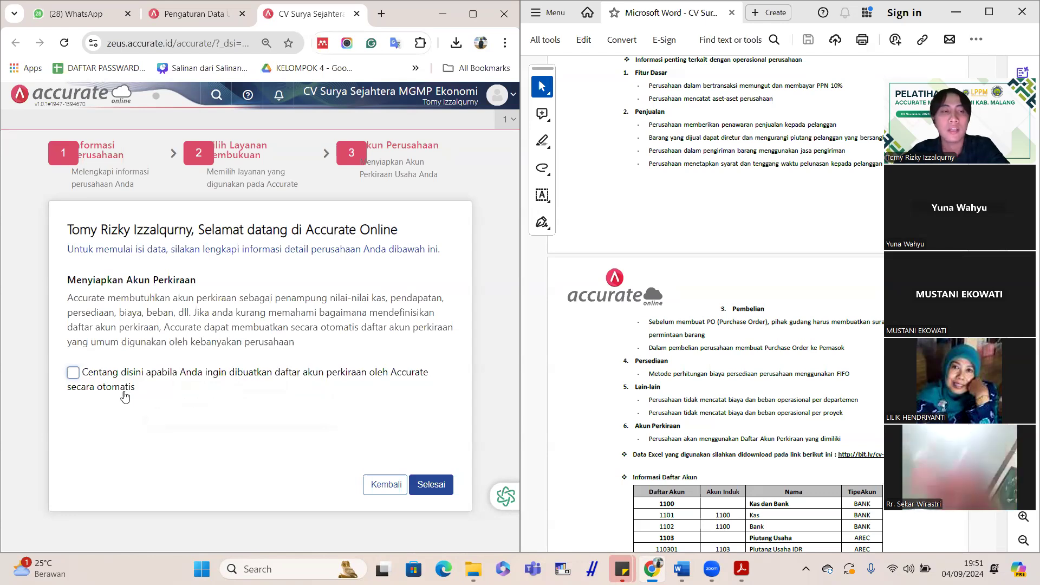
{"action": "left_click", "coordinate": [85, 384]}
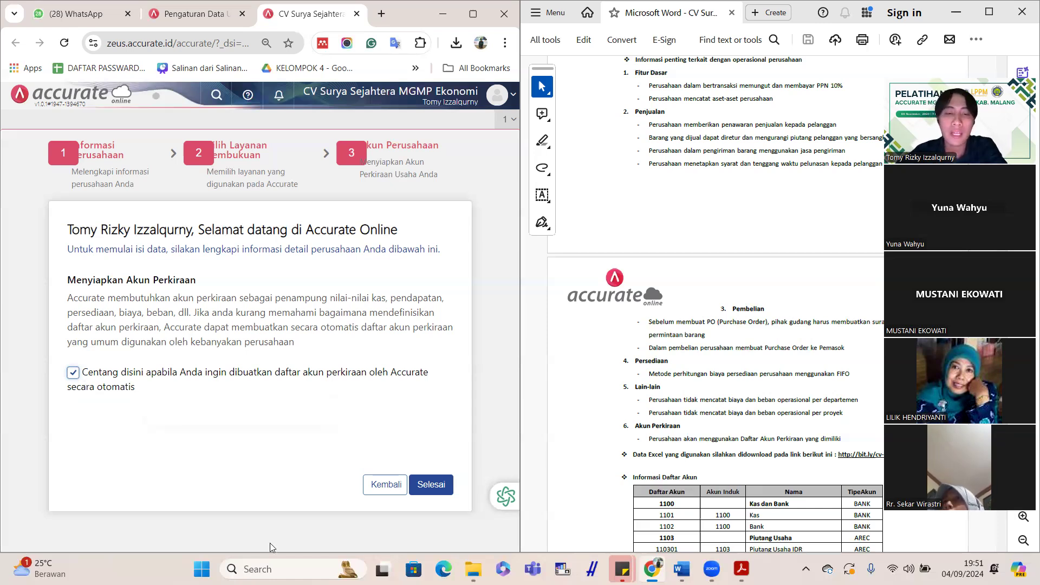
Open the Excel CV Surya Sejahtera folder in Downloads to check the data files, then return to the browser.
{"action": "left_click", "coordinate": [473, 569]}
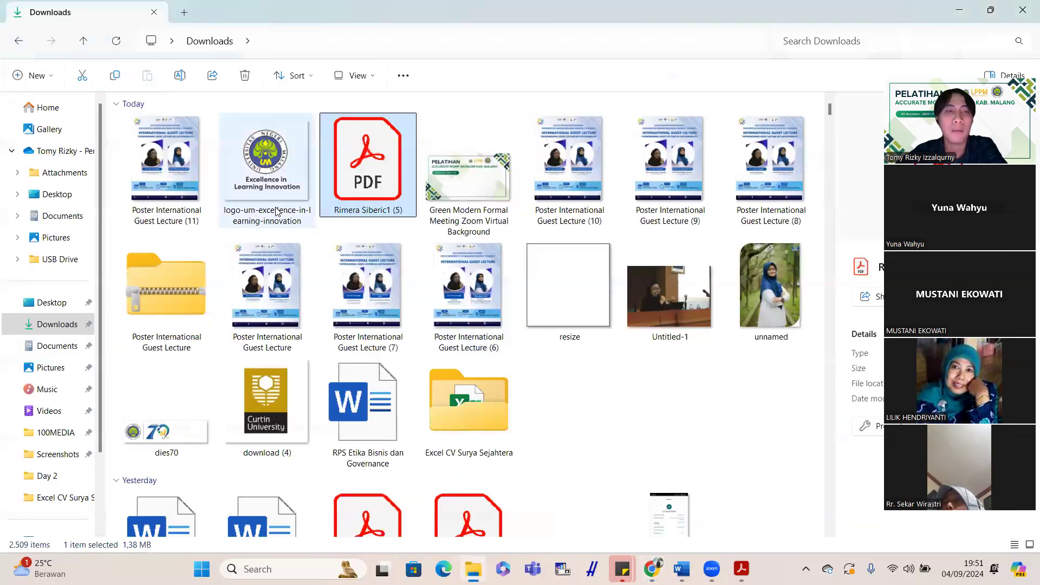
{"action": "scroll", "coordinate": [353, 375], "scroll_direction": "down", "scroll_amount": 1}
{"action": "double_click", "coordinate": [445, 403]}
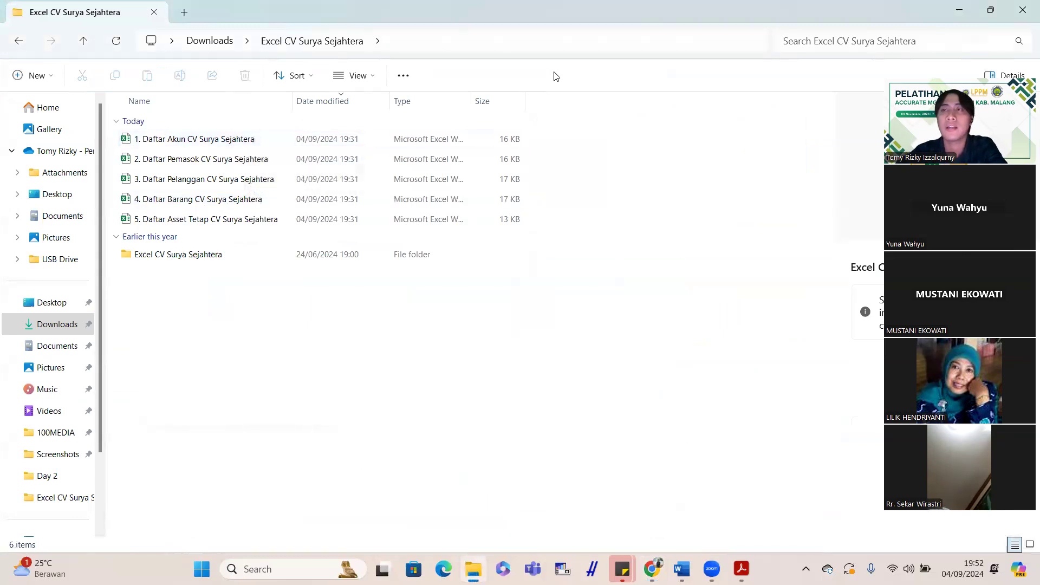
{"action": "left_click", "coordinate": [960, 10]}
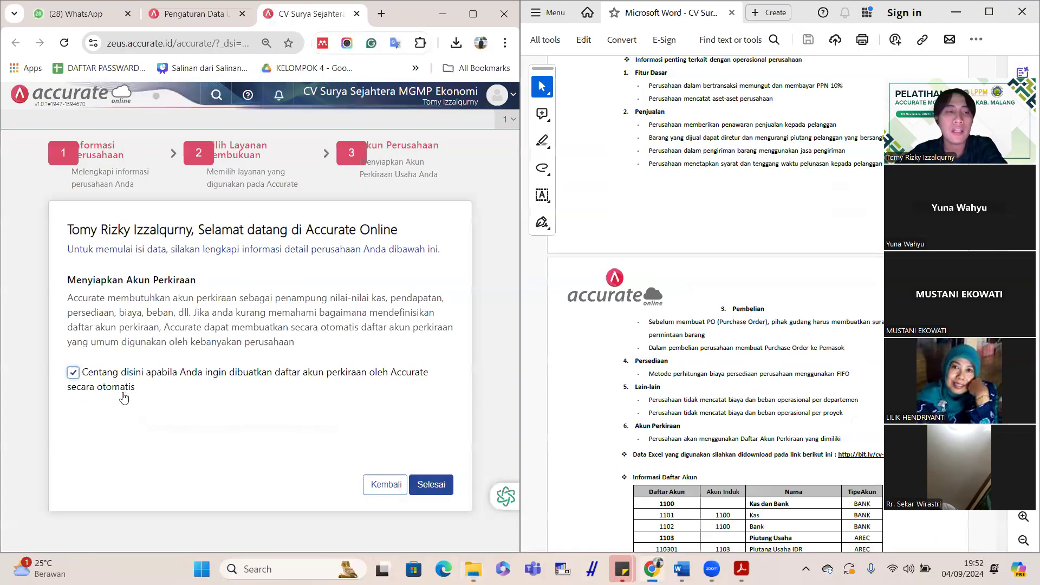
Leave the automatic chart-of-accounts option unchecked and finish creating the database.
{"action": "left_click", "coordinate": [120, 381]}
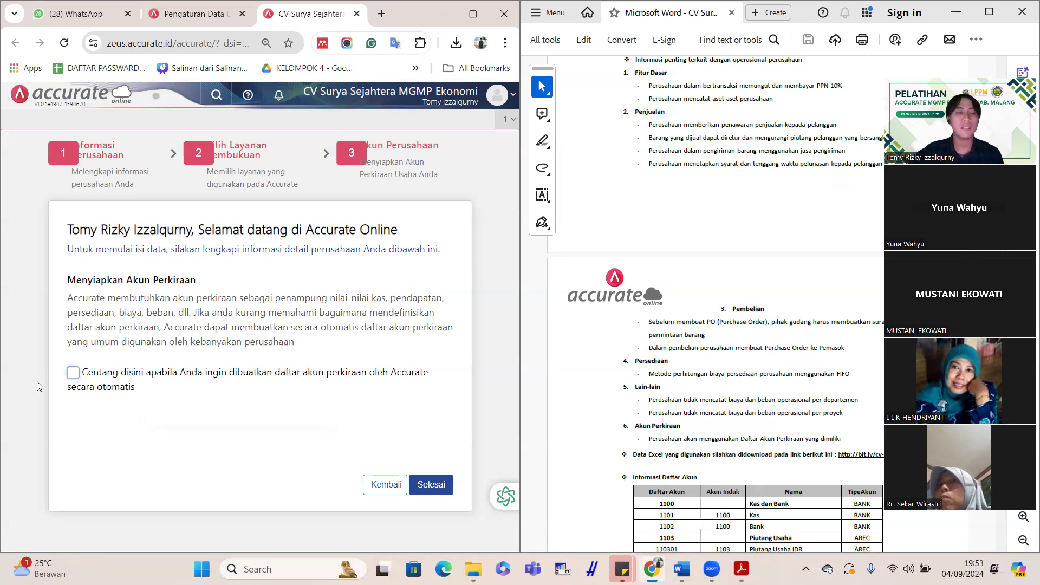
{"action": "left_click", "coordinate": [75, 373]}
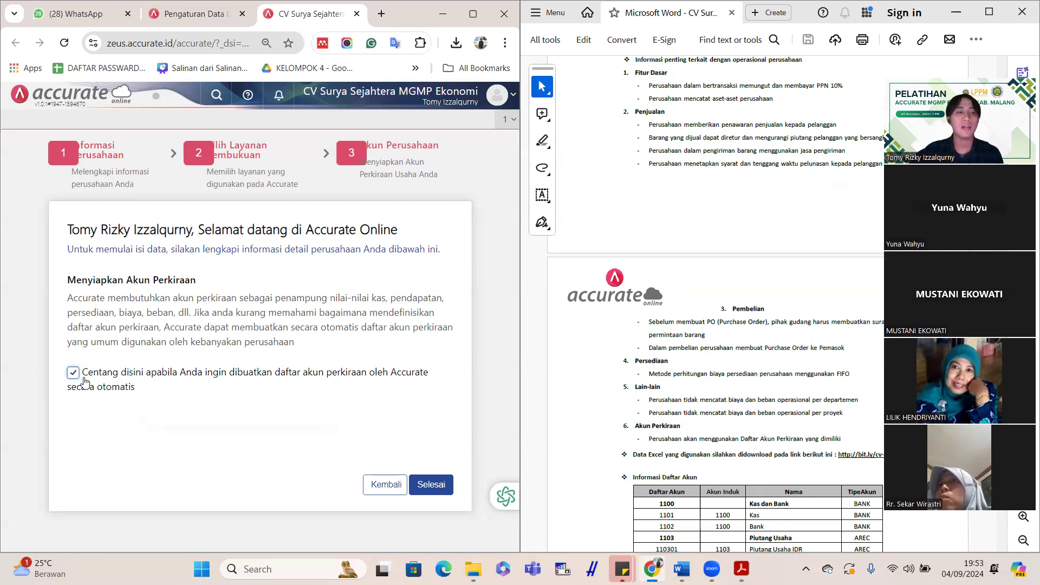
{"action": "left_click", "coordinate": [129, 377]}
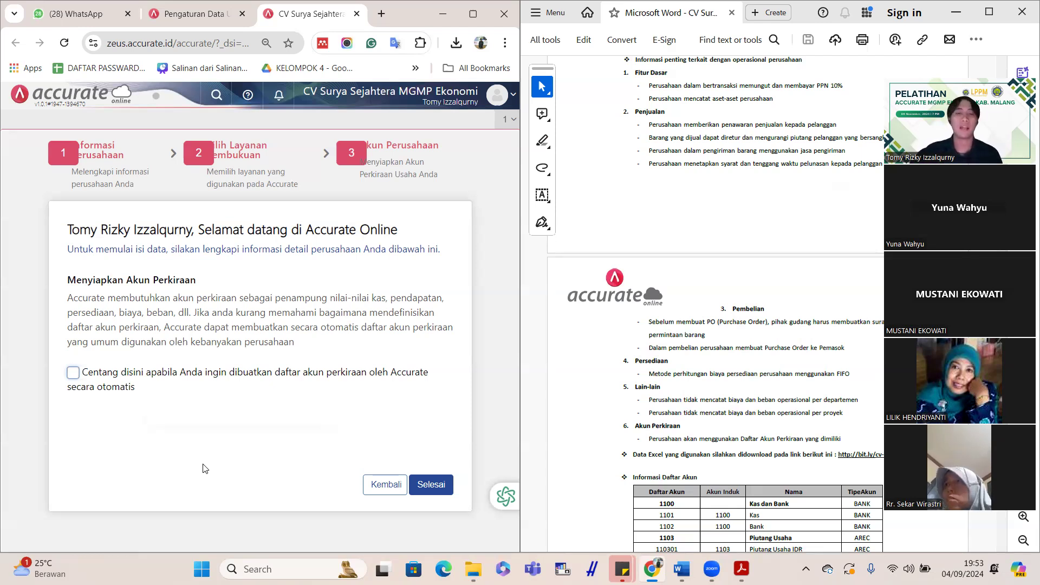
{"action": "left_click", "coordinate": [433, 484]}
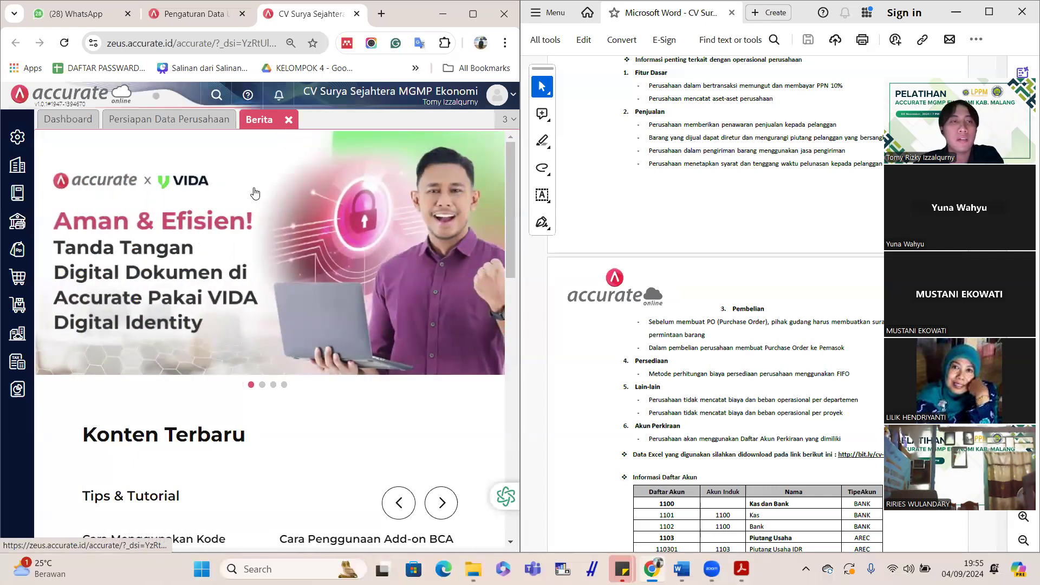
Scroll through the Berita news page to review its content.
{"action": "scroll", "coordinate": [327, 288], "scroll_direction": "down", "scroll_amount": 5}
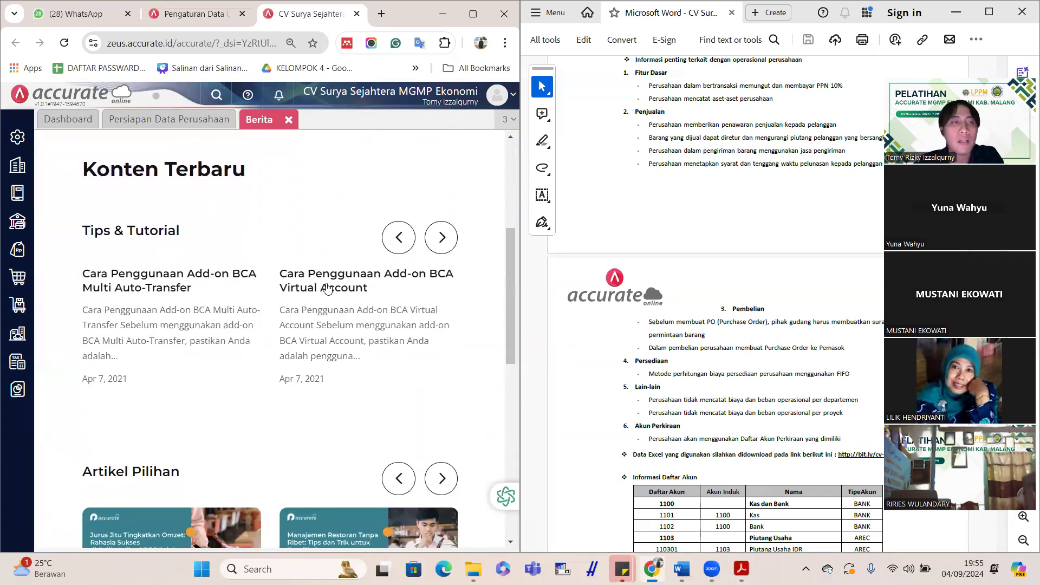
{"action": "scroll", "coordinate": [327, 288], "scroll_direction": "down", "scroll_amount": 6}
{"action": "scroll", "coordinate": [327, 288], "scroll_direction": "up", "scroll_amount": 10}
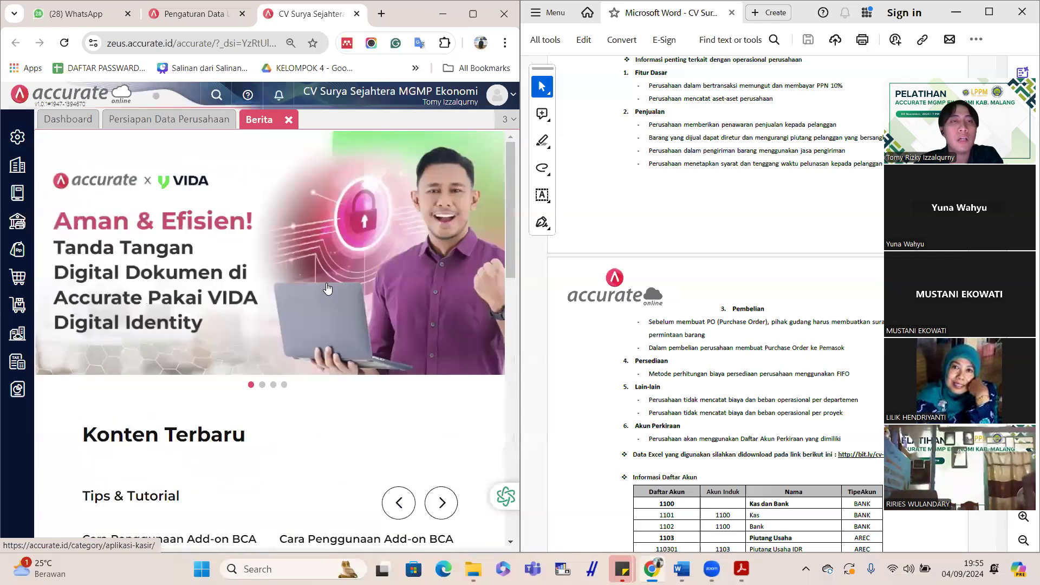
{"action": "scroll", "coordinate": [330, 265], "scroll_direction": "down", "scroll_amount": 14}
{"action": "scroll", "coordinate": [331, 265], "scroll_direction": "up", "scroll_amount": 10}
{"action": "scroll", "coordinate": [331, 265], "scroll_direction": "up", "scroll_amount": 3}
{"action": "scroll", "coordinate": [331, 265], "scroll_direction": "down", "scroll_amount": 13}
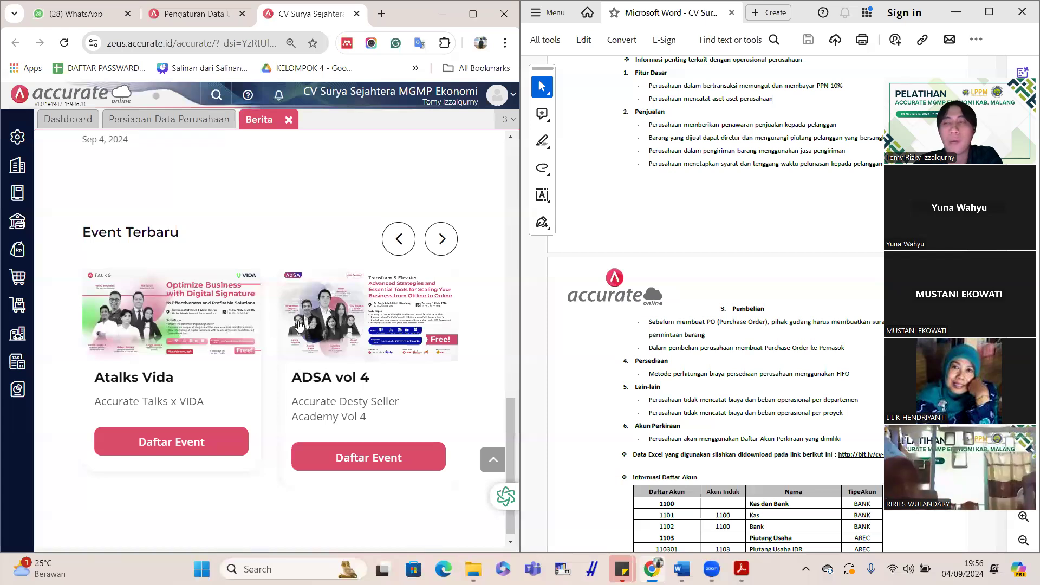
{"action": "scroll", "coordinate": [301, 325], "scroll_direction": "up", "scroll_amount": 2}
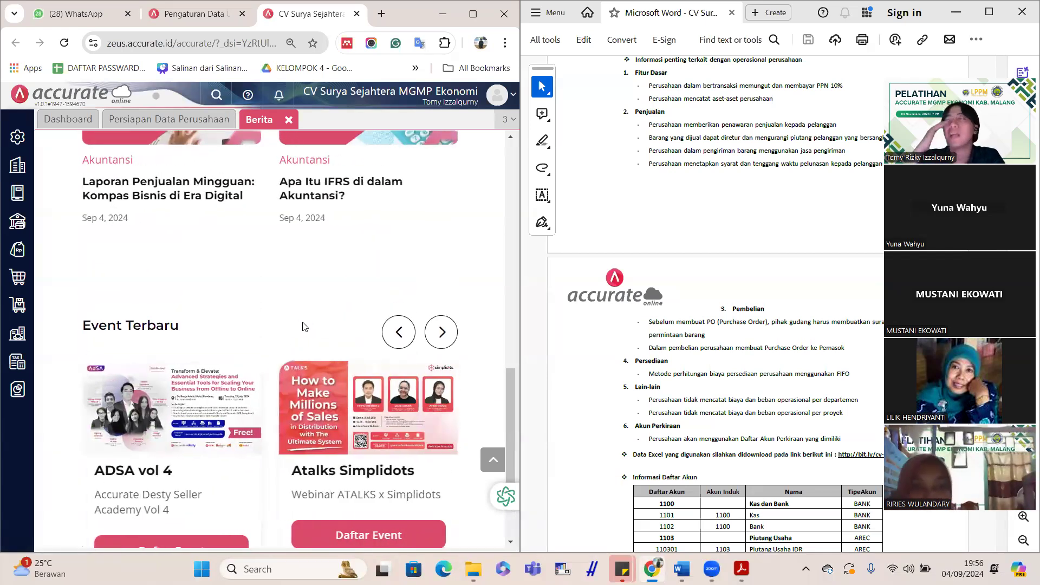
{"action": "scroll", "coordinate": [303, 327], "scroll_direction": "up", "scroll_amount": 4}
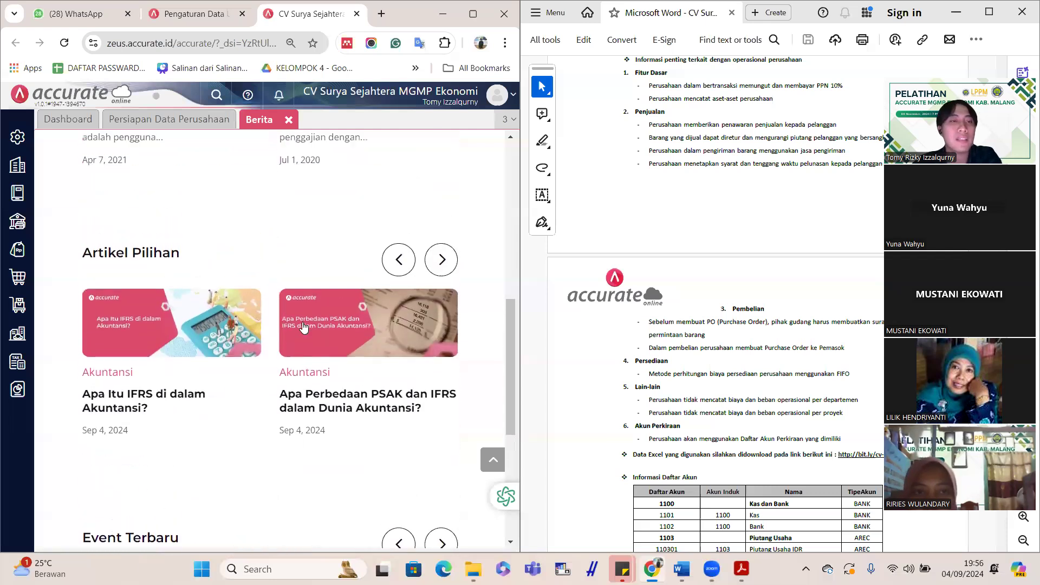
{"action": "scroll", "coordinate": [303, 327], "scroll_direction": "up", "scroll_amount": 9}
{"action": "scroll", "coordinate": [304, 325], "scroll_direction": "down", "scroll_amount": 4}
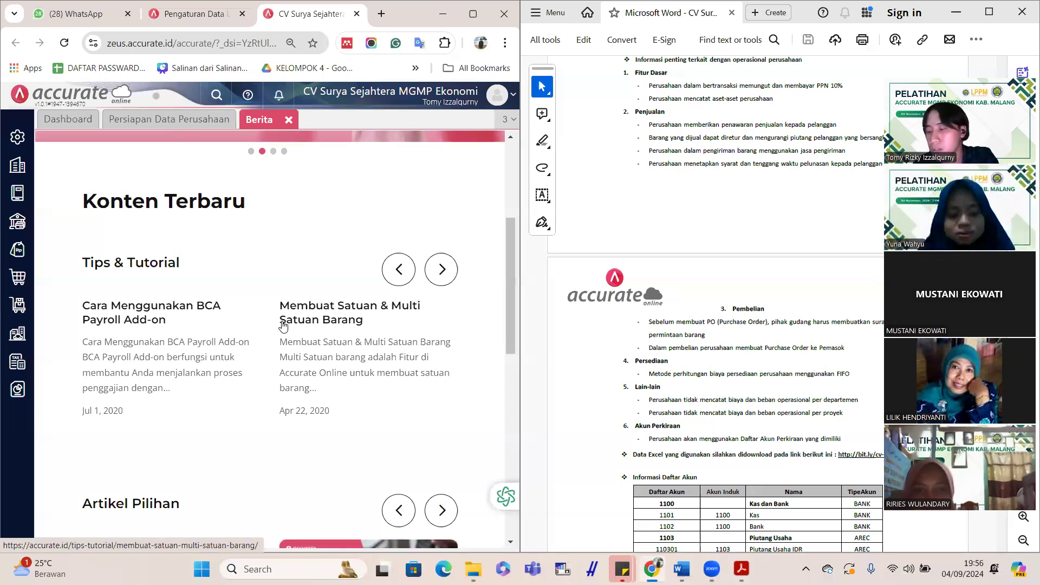
{"action": "scroll", "coordinate": [282, 325], "scroll_direction": "up", "scroll_amount": 4}
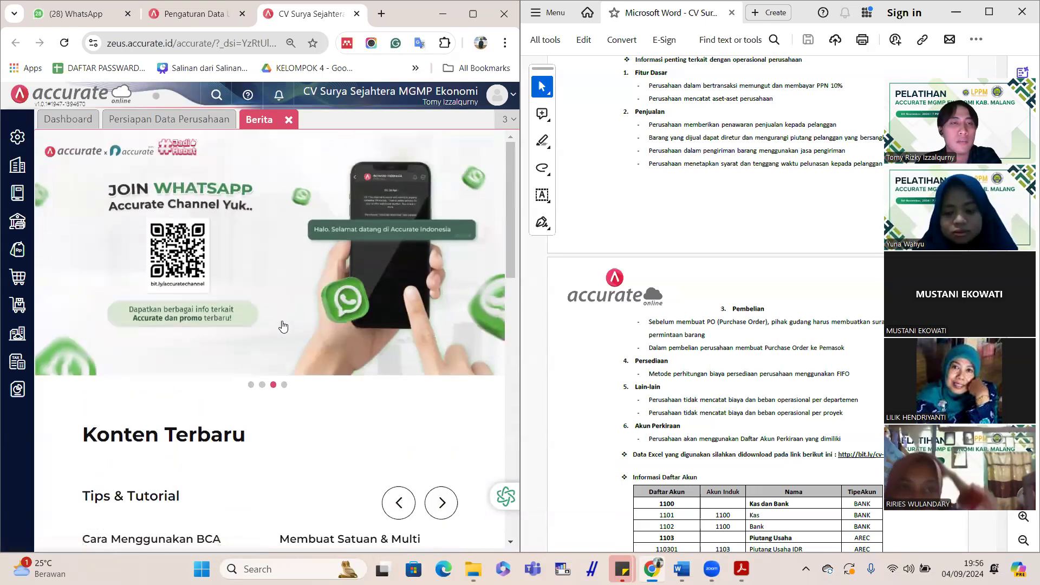
{"action": "scroll", "coordinate": [282, 325], "scroll_direction": "down", "scroll_amount": 10}
{"action": "scroll", "coordinate": [282, 325], "scroll_direction": "up", "scroll_amount": 12}
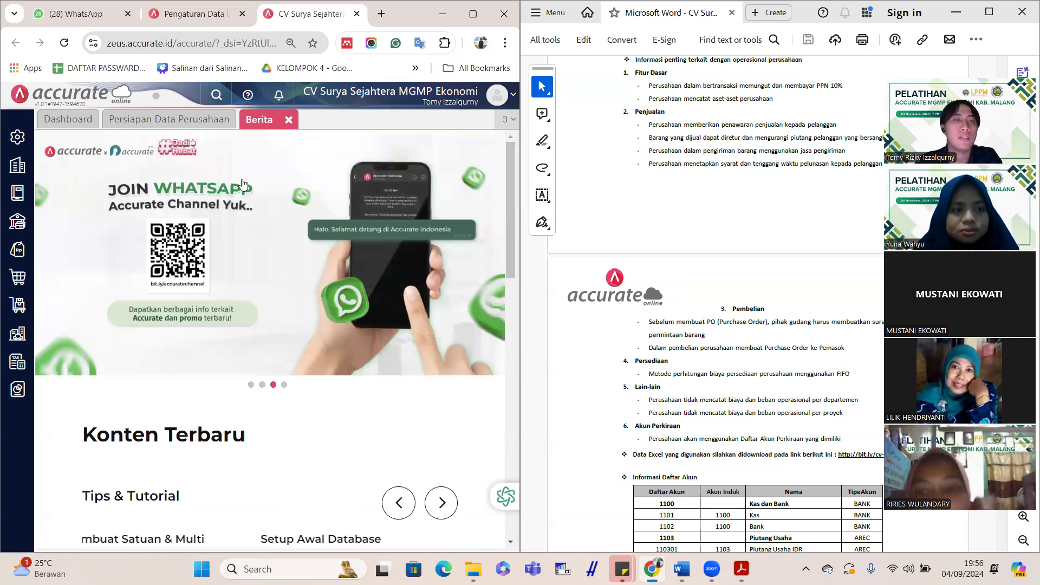
Open the feature preferences from the company data preparation page, then close the Preferensi and Berita tabs.
{"action": "left_click", "coordinate": [184, 126]}
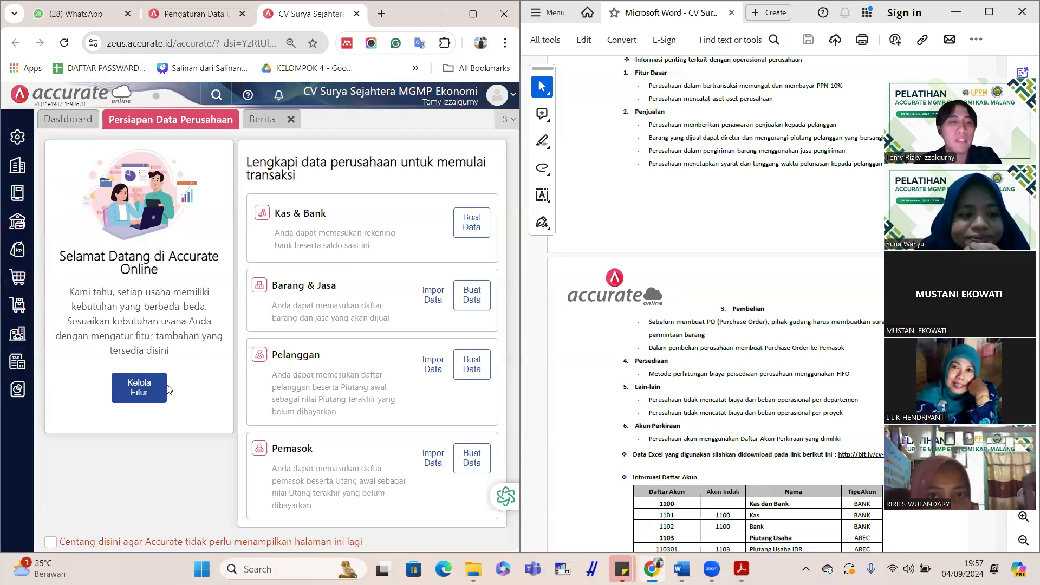
{"action": "left_click", "coordinate": [151, 403]}
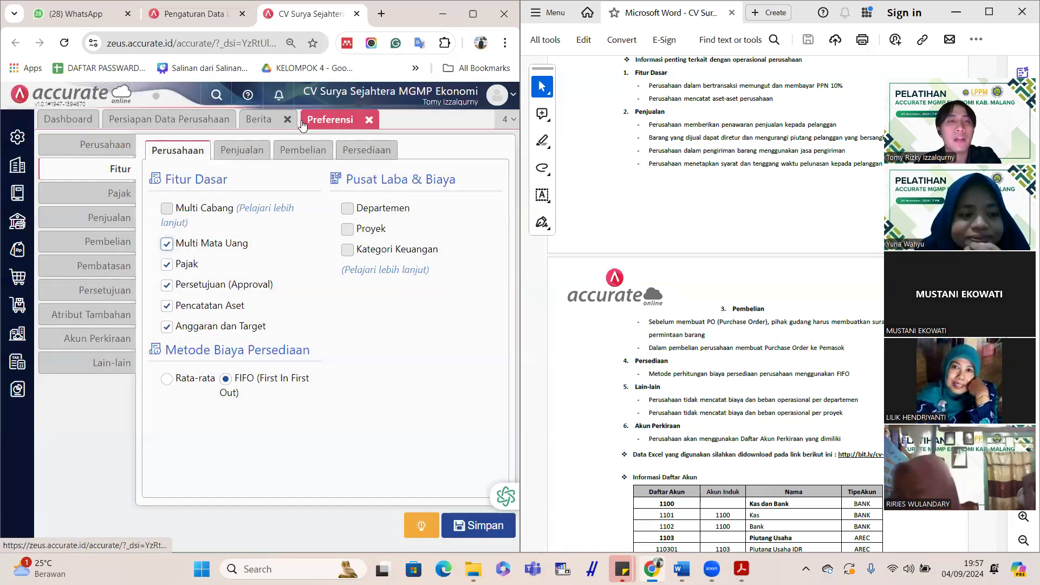
{"action": "left_click", "coordinate": [369, 120]}
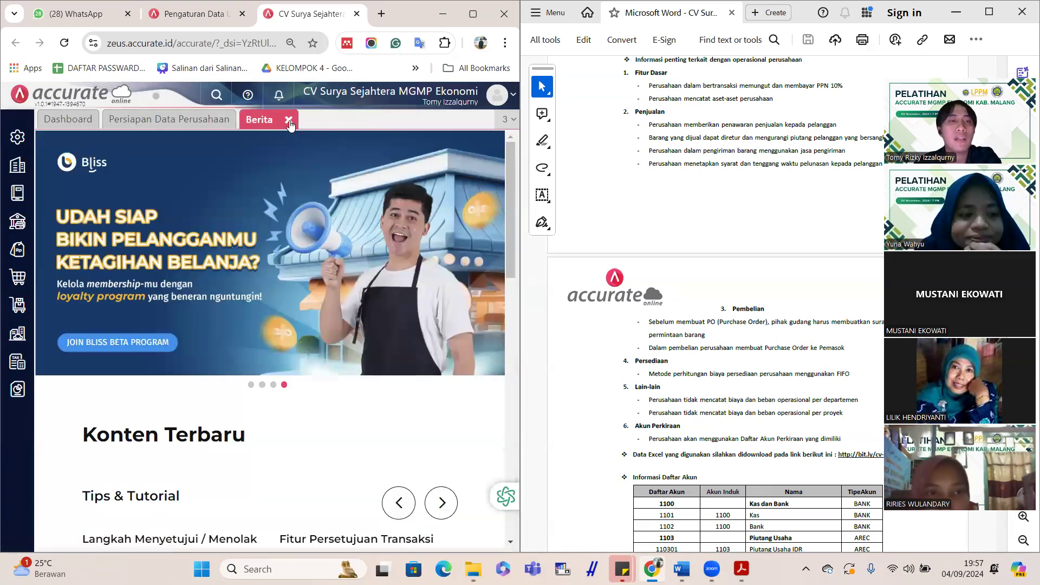
{"action": "left_click", "coordinate": [290, 119]}
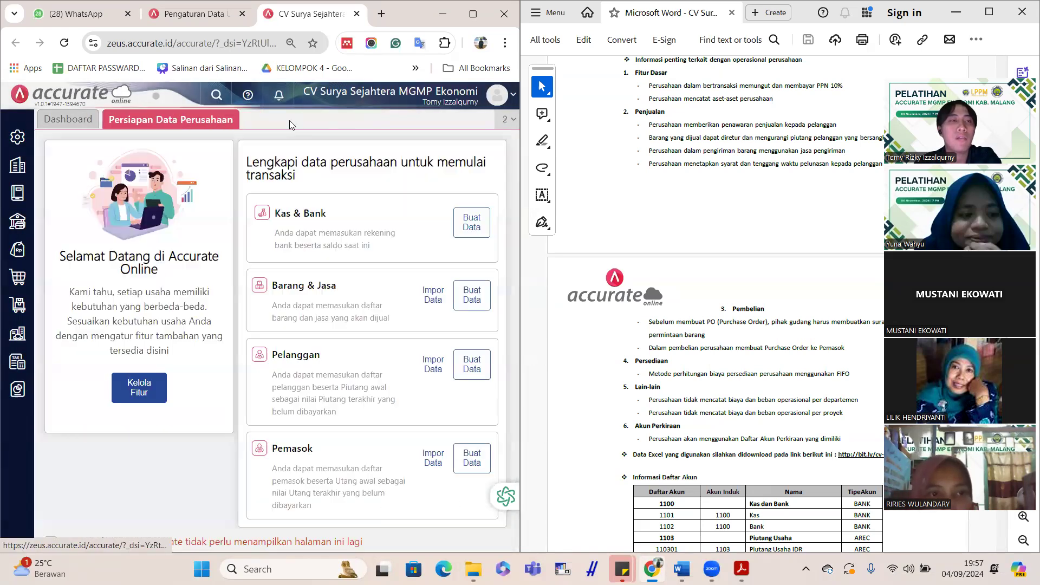
Open the company information preferences from Settings and close them.
{"action": "left_click", "coordinate": [17, 136]}
{"action": "left_click", "coordinate": [75, 211]}
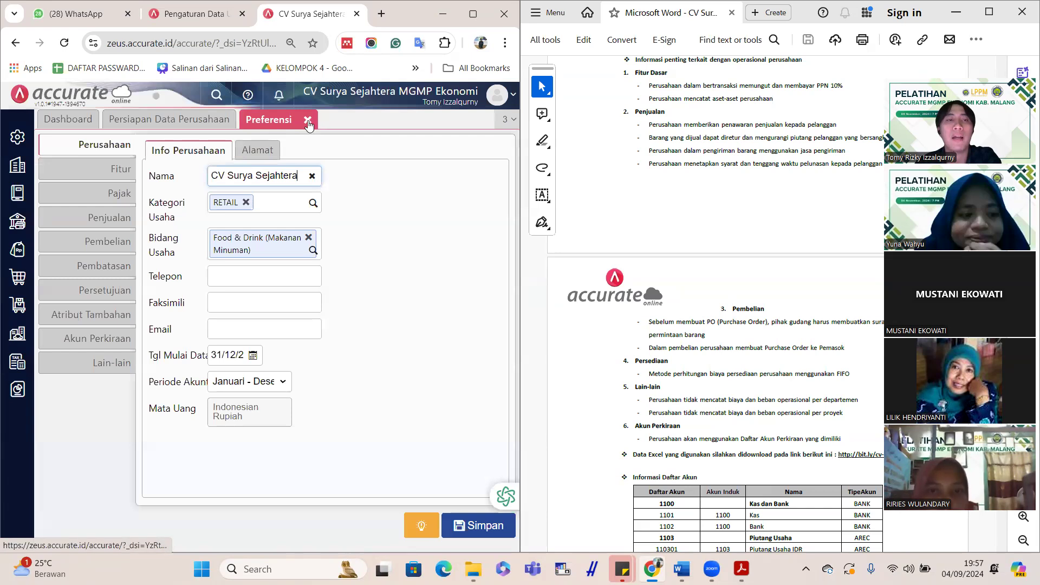
{"action": "left_click", "coordinate": [307, 120]}
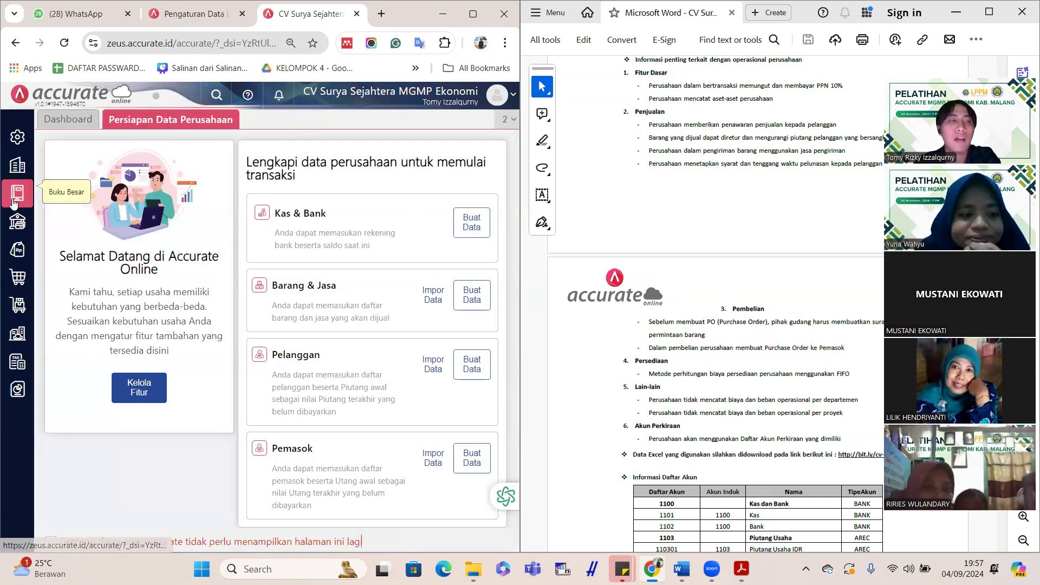
Browse the Buku Besar, Persediaan and Penjualan module menus.
{"action": "left_click", "coordinate": [14, 203]}
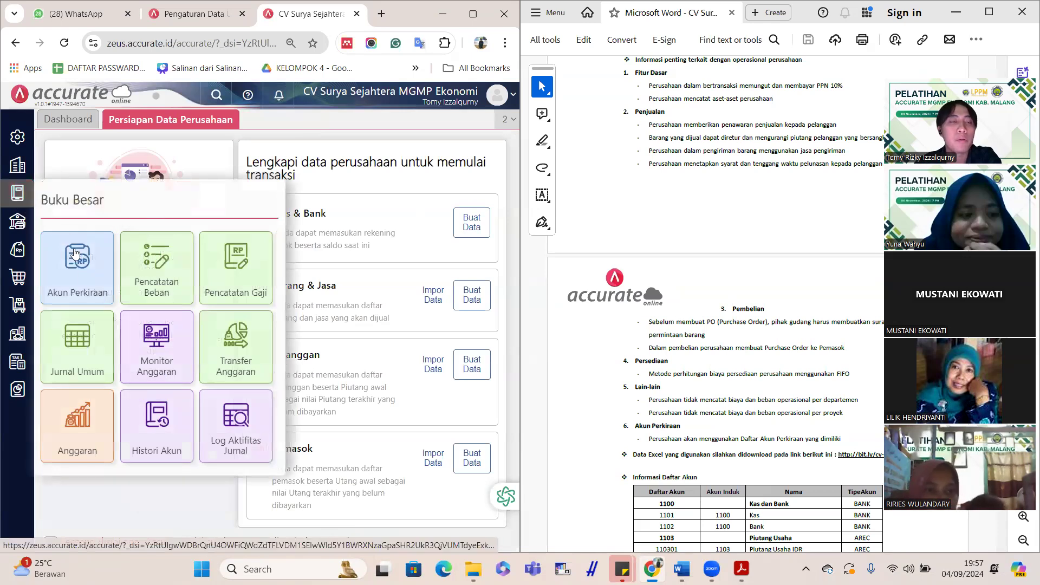
{"action": "left_click", "coordinate": [353, 187]}
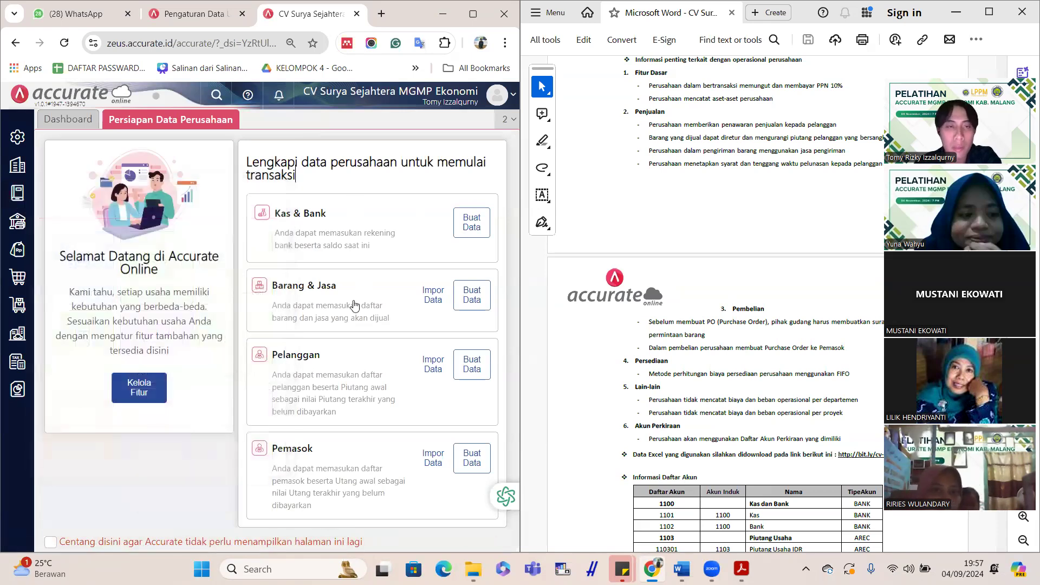
{"action": "left_click", "coordinate": [22, 316]}
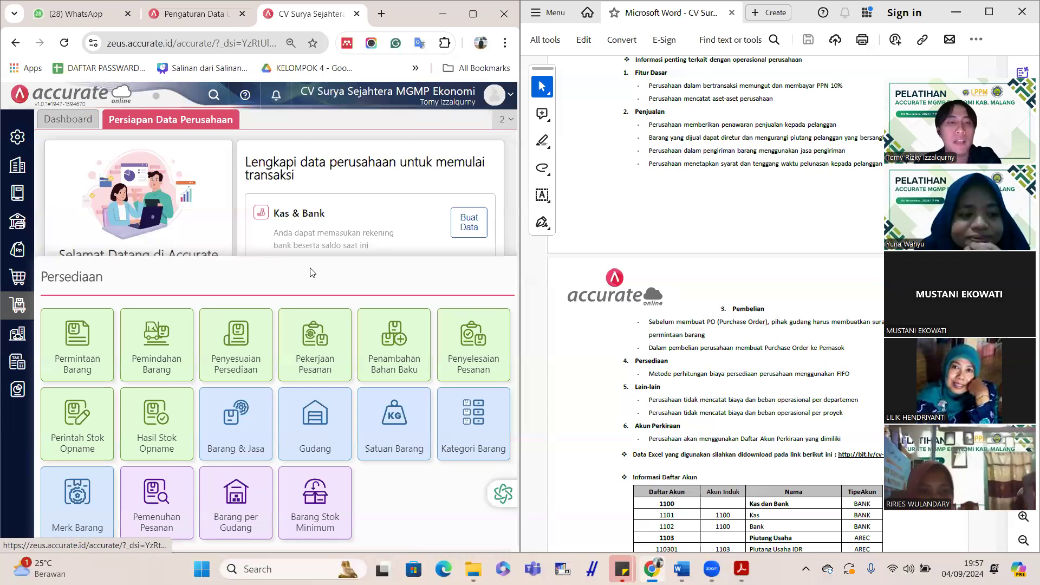
{"action": "left_click", "coordinate": [359, 178]}
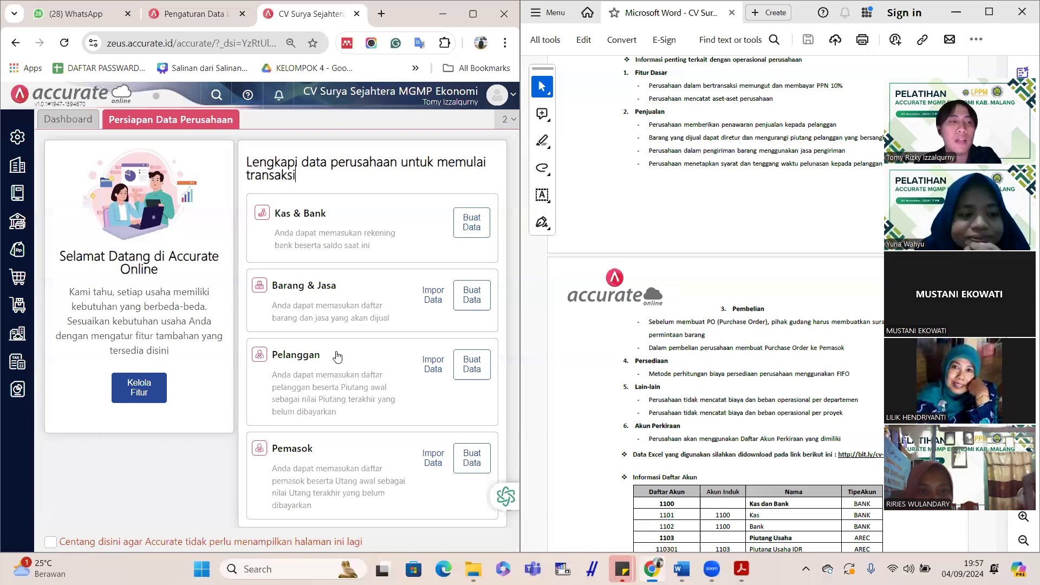
{"action": "left_click", "coordinate": [20, 259]}
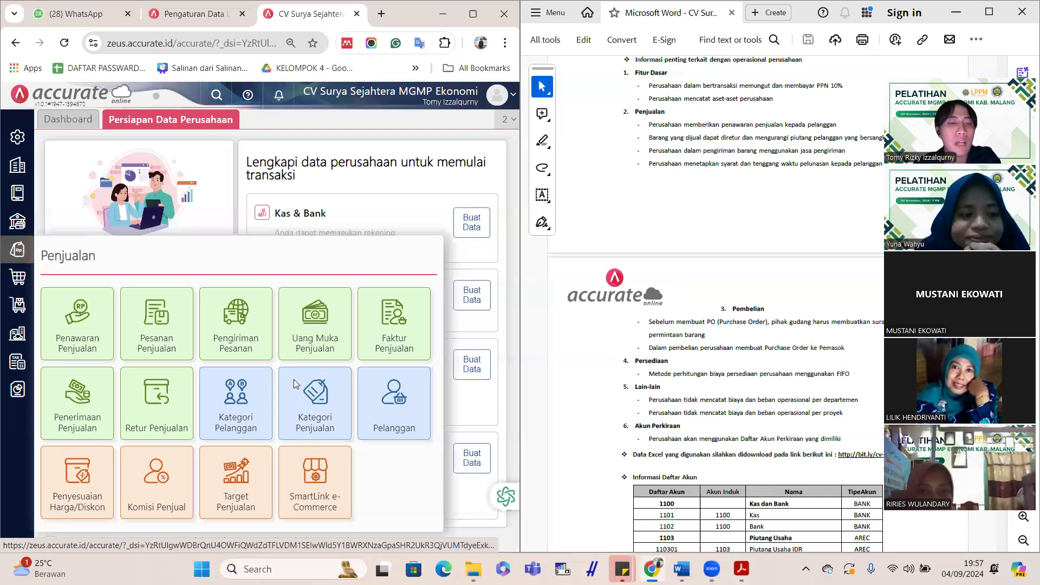
Close the Penjualan menu and browse the Pembelian module menu.
{"action": "left_click", "coordinate": [378, 150]}
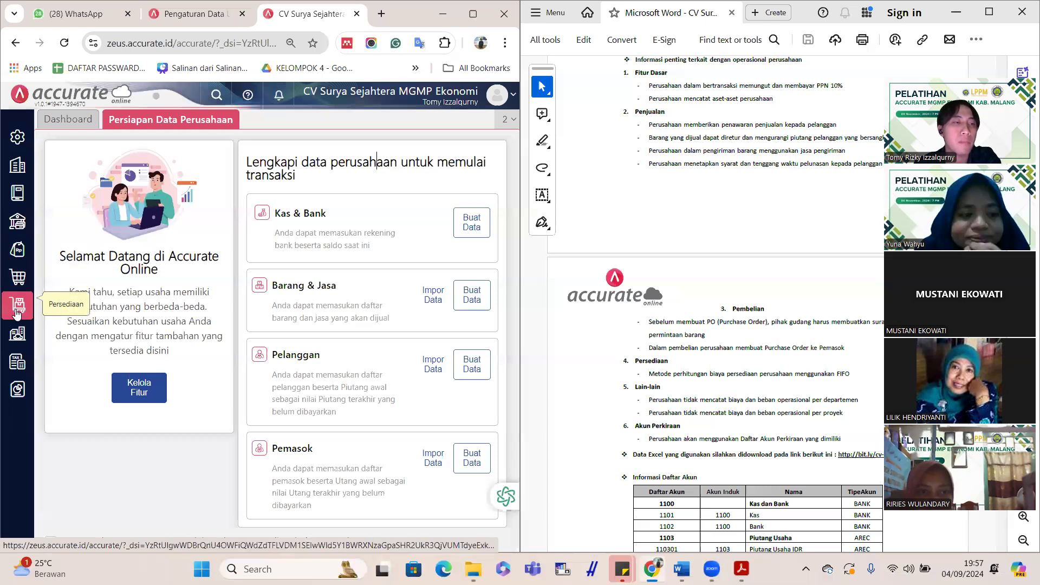
{"action": "left_click", "coordinate": [13, 277]}
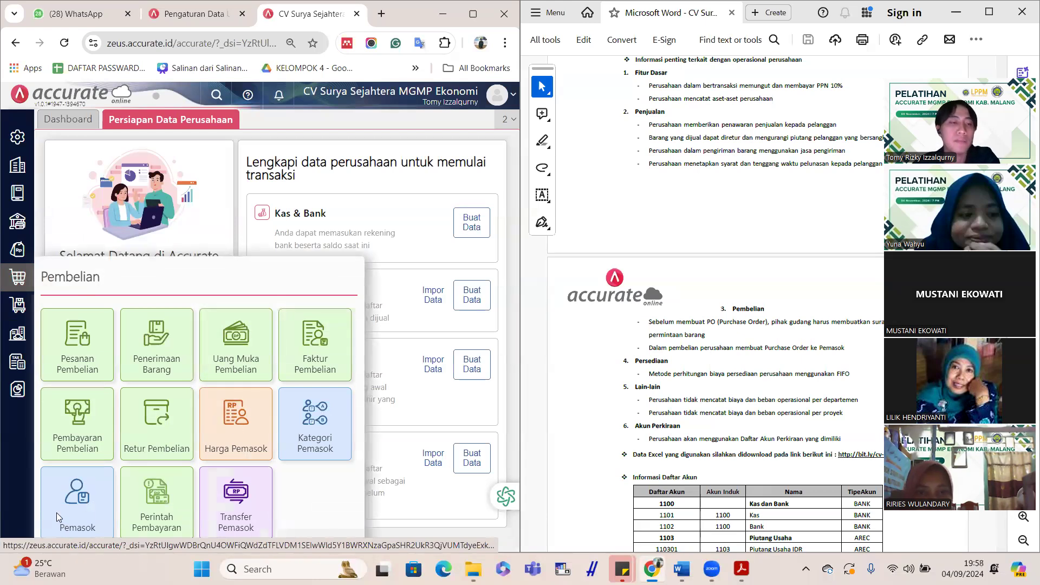
{"action": "left_click", "coordinate": [358, 151]}
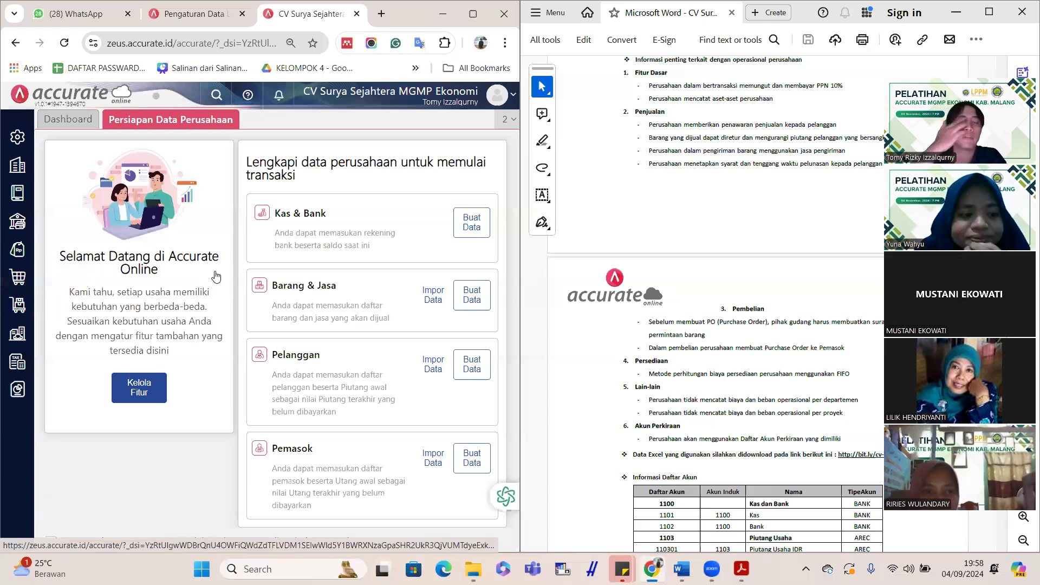
Add the Performa Penjual widget to the Dashboard.
{"action": "left_click", "coordinate": [73, 124]}
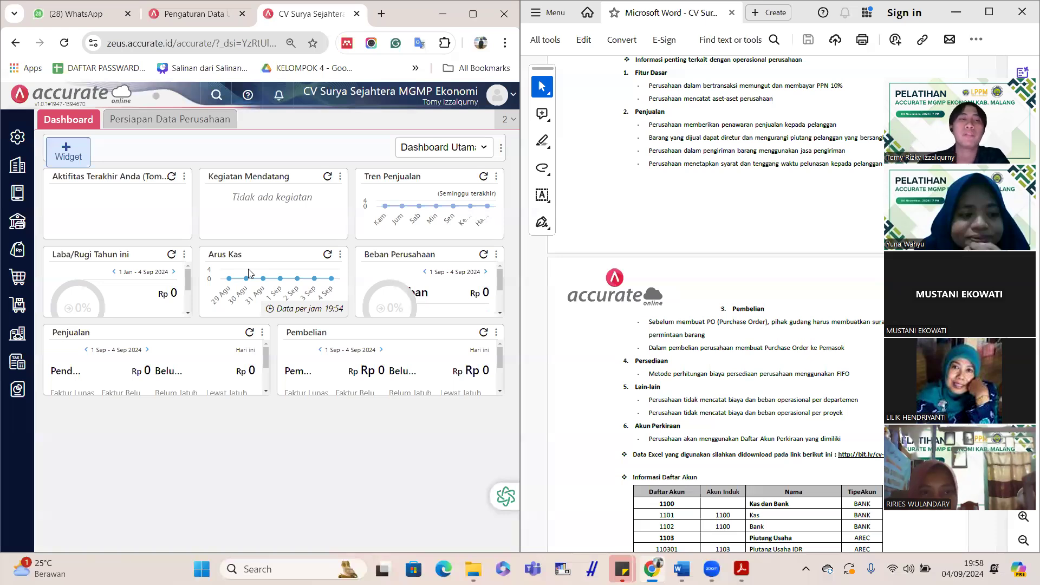
{"action": "left_click", "coordinate": [64, 150]}
{"action": "scroll", "coordinate": [283, 369], "scroll_direction": "down", "scroll_amount": 20}
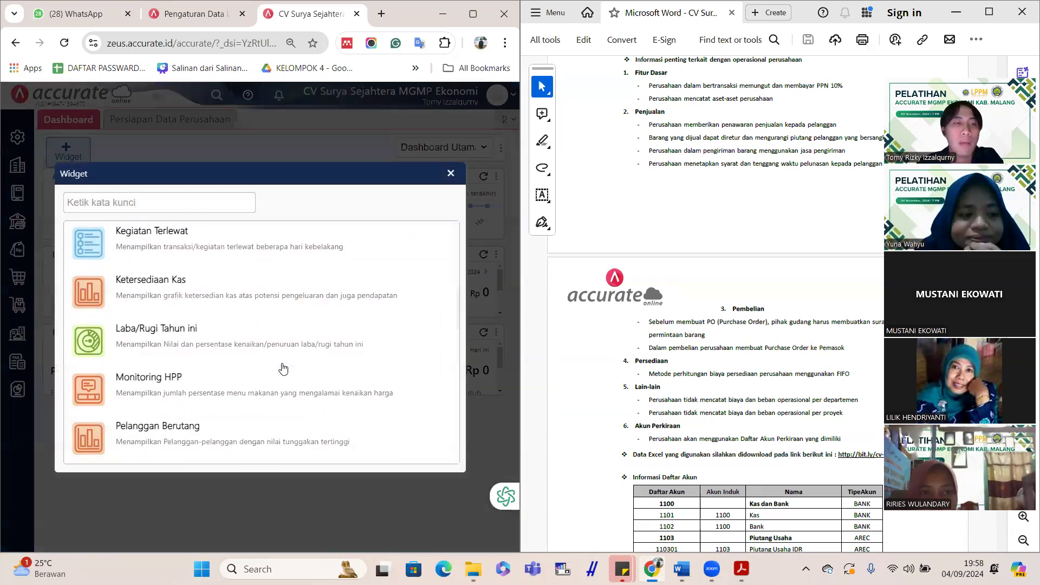
{"action": "scroll", "coordinate": [283, 369], "scroll_direction": "up", "scroll_amount": 6}
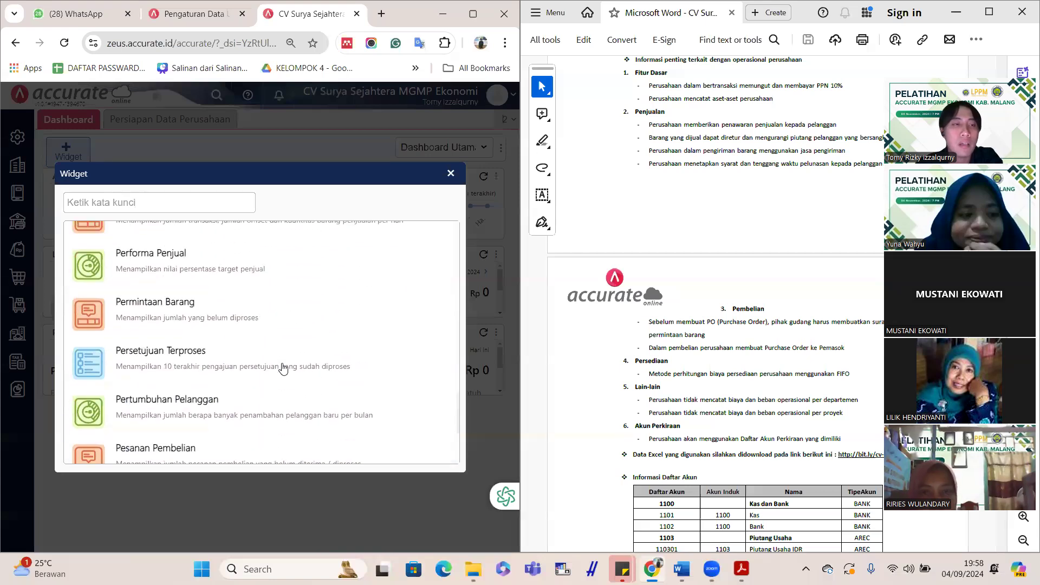
{"action": "left_click", "coordinate": [277, 405]}
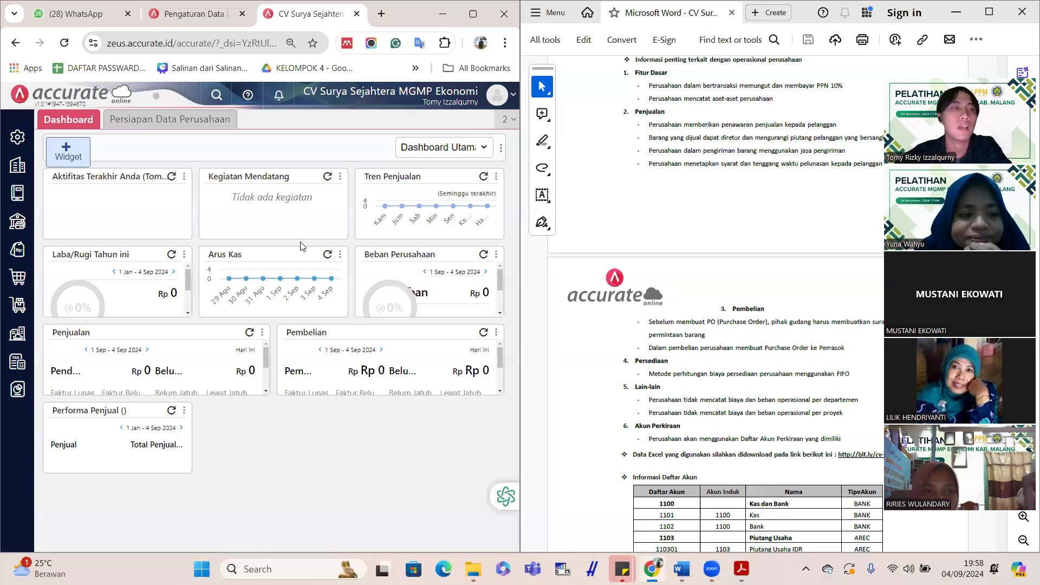
Open the Preferensi settings, review the Fitur feature options, and close the Preferensi tab.
{"action": "left_click", "coordinate": [16, 137]}
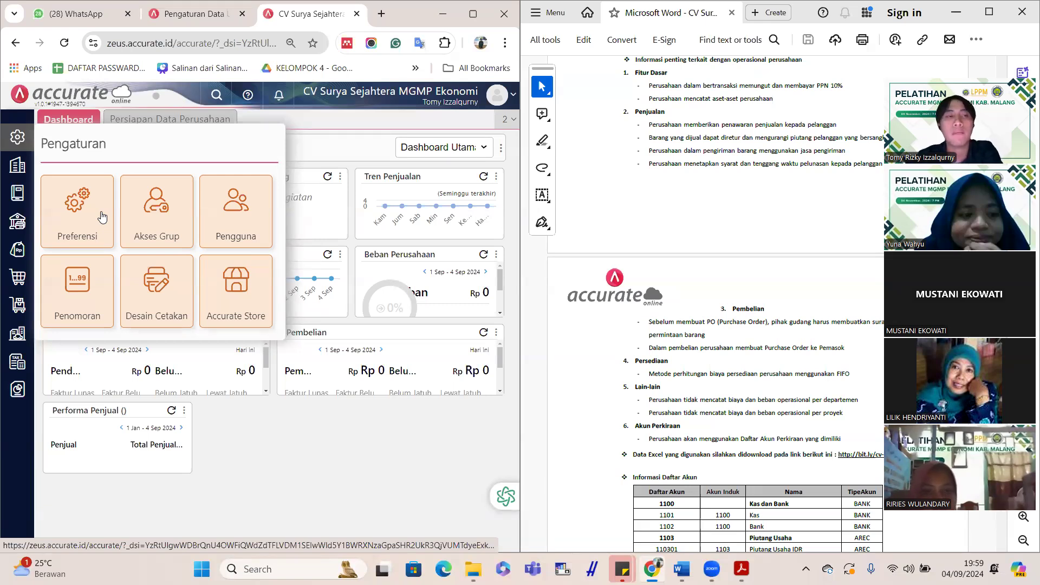
{"action": "left_click", "coordinate": [83, 205]}
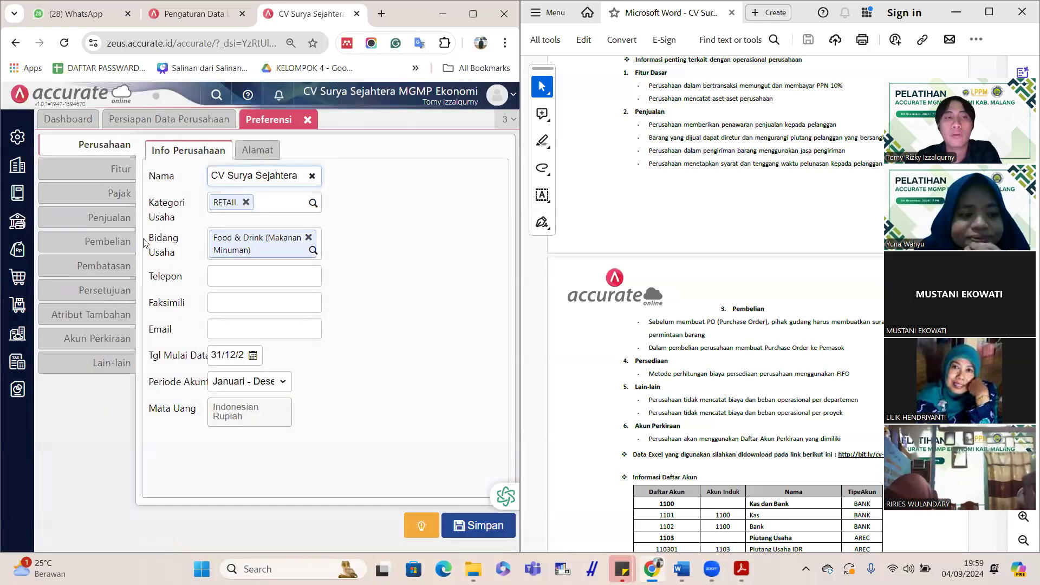
{"action": "left_click", "coordinate": [116, 171]}
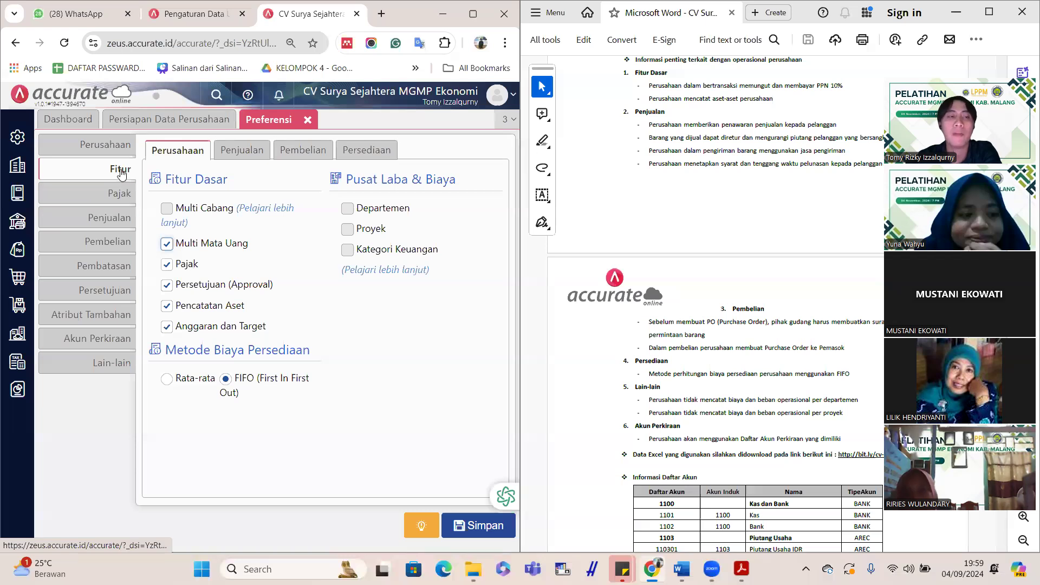
{"action": "left_click", "coordinate": [308, 120]}
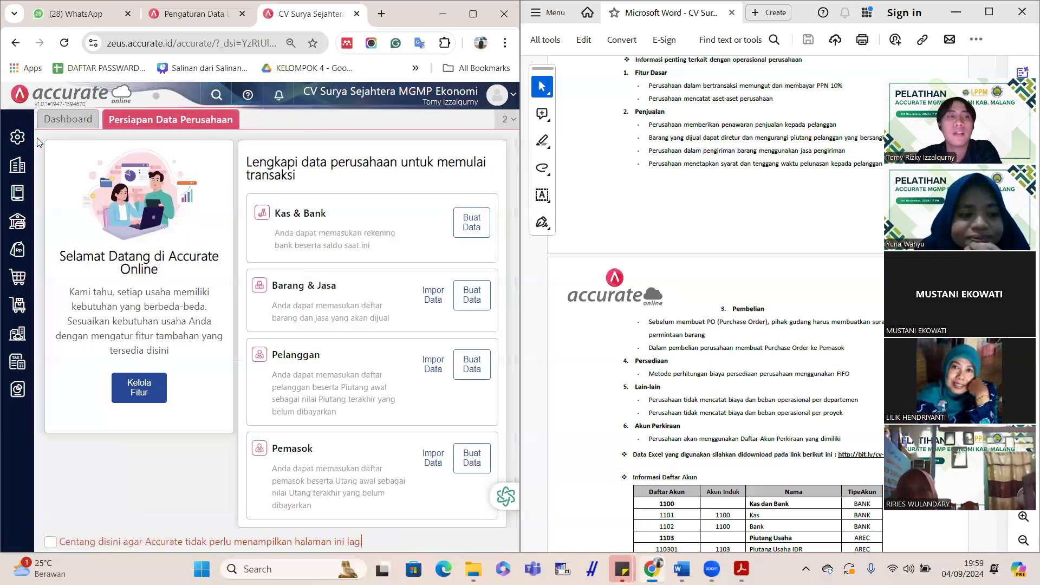
Browse the Pengaturan, Perusahaan and Buku Besar module menus.
{"action": "left_click", "coordinate": [18, 138]}
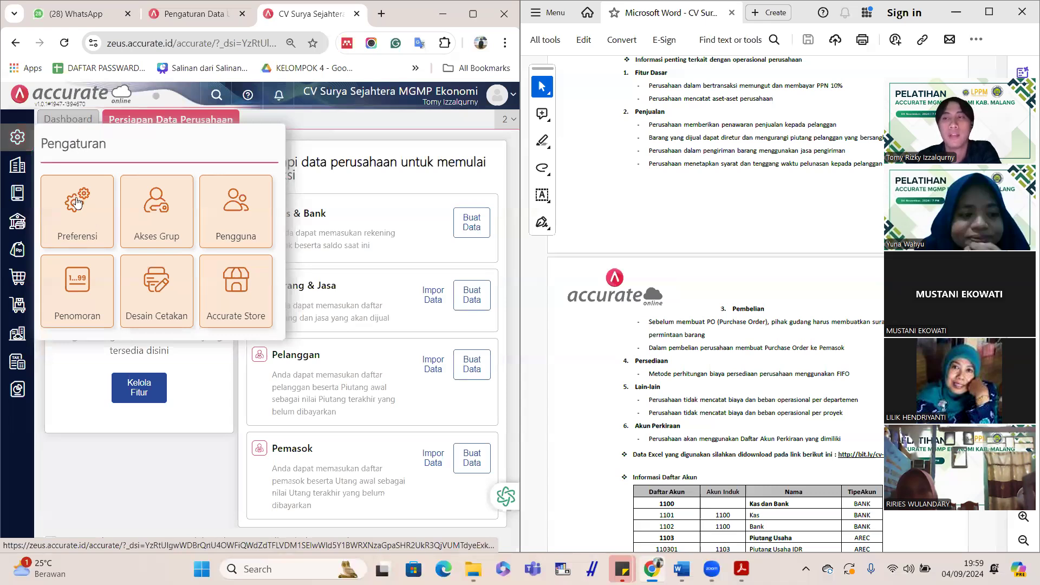
{"action": "left_click", "coordinate": [18, 165]}
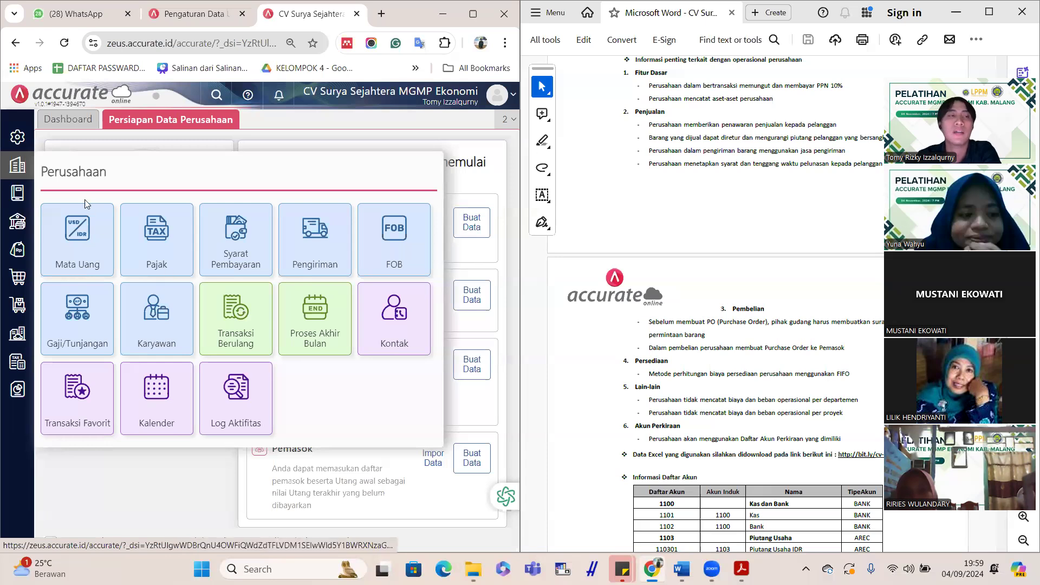
{"action": "left_click", "coordinate": [19, 147]}
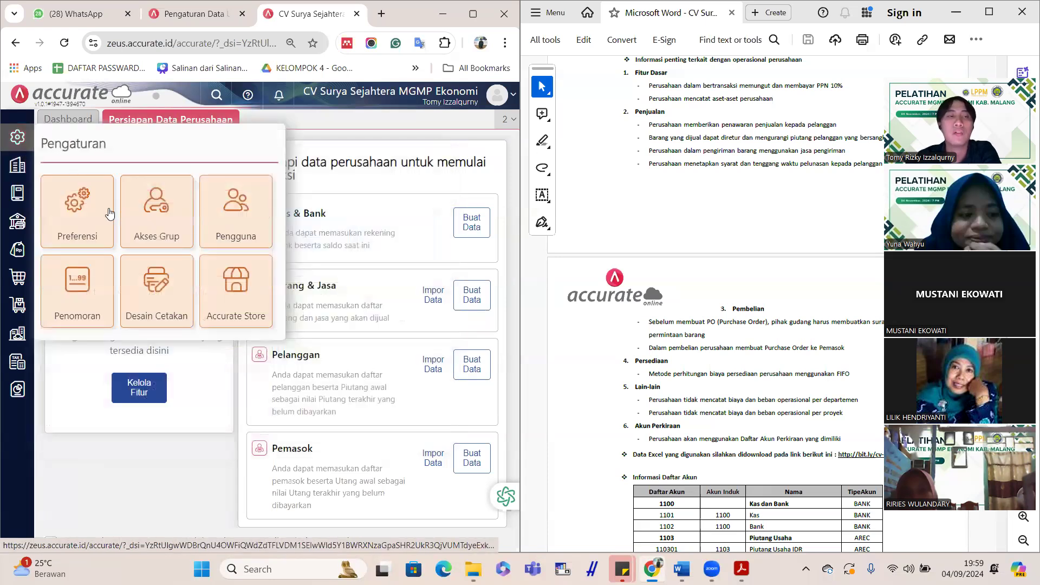
{"action": "left_click", "coordinate": [18, 165]}
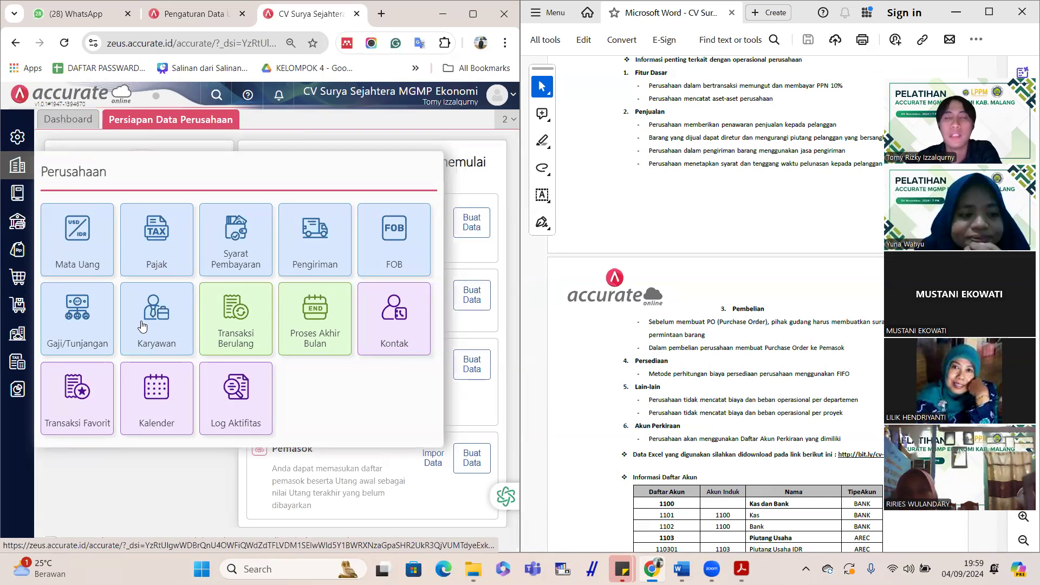
{"action": "left_click", "coordinate": [22, 202]}
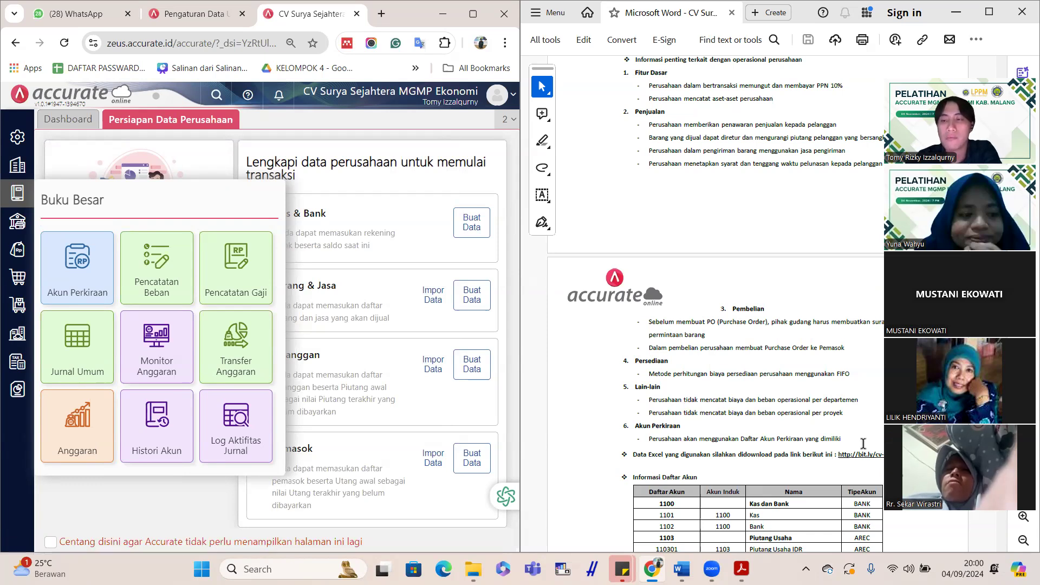
Review the exercise document's Akun Perkiraan section and browse the Buku Besar, Persediaan, Pembelian and Kas & Bank menus.
{"action": "left_click", "coordinate": [574, 232]}
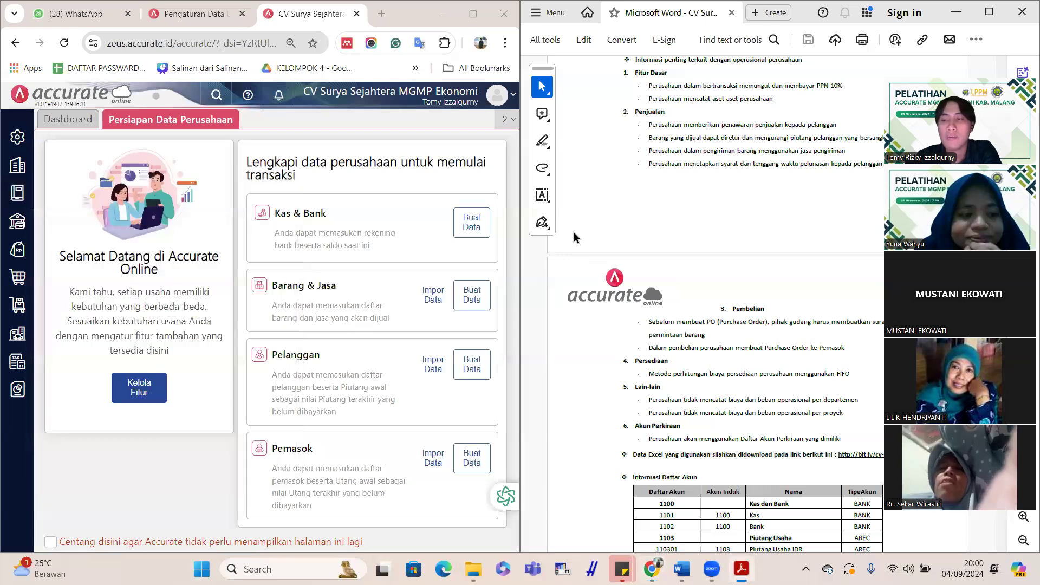
{"action": "left_click", "coordinate": [832, 443]}
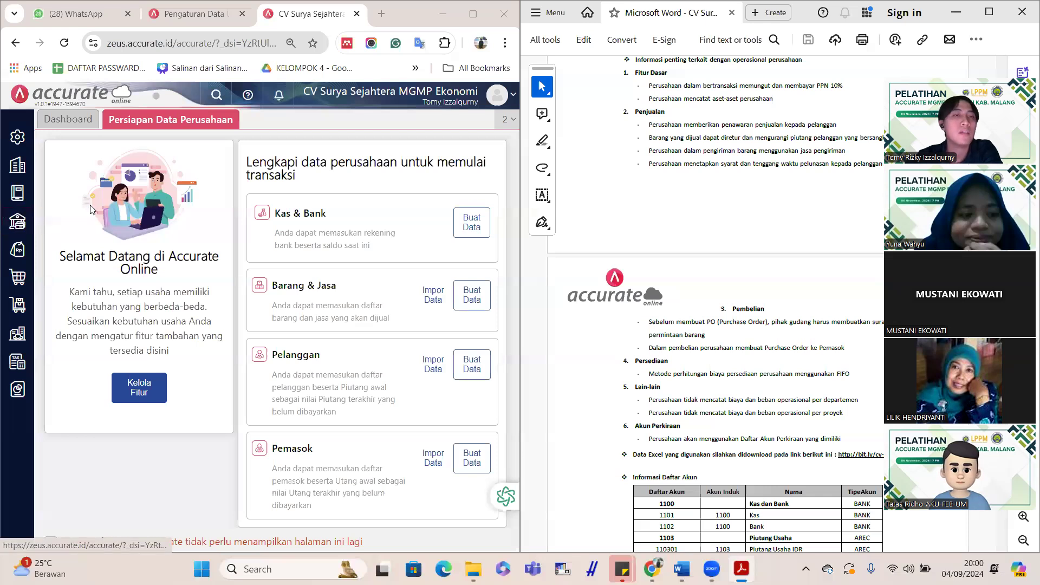
{"action": "left_click", "coordinate": [14, 203]}
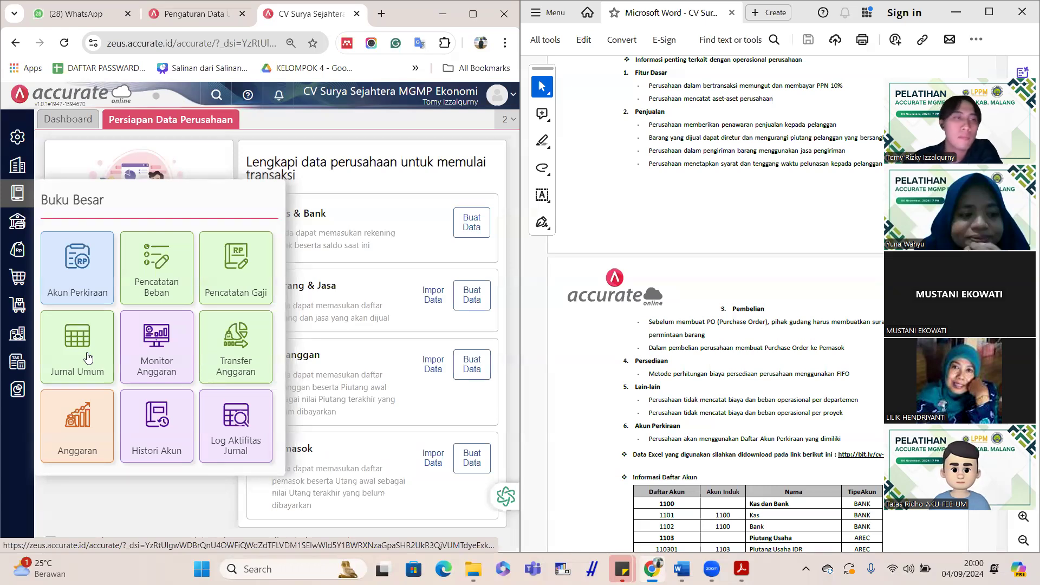
{"action": "left_click", "coordinate": [25, 225]}
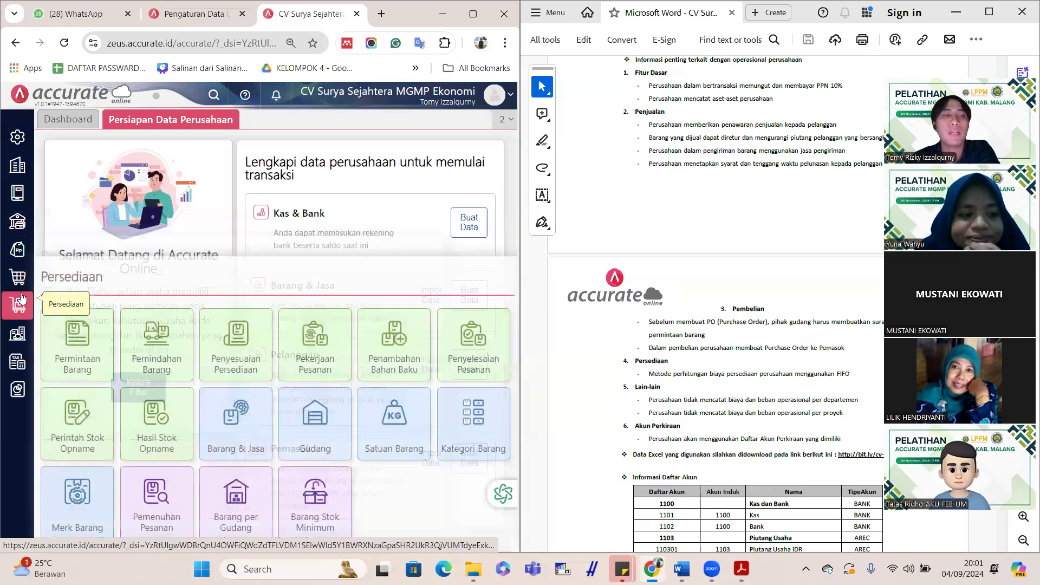
{"action": "mouse_move", "coordinate": [16, 252]}
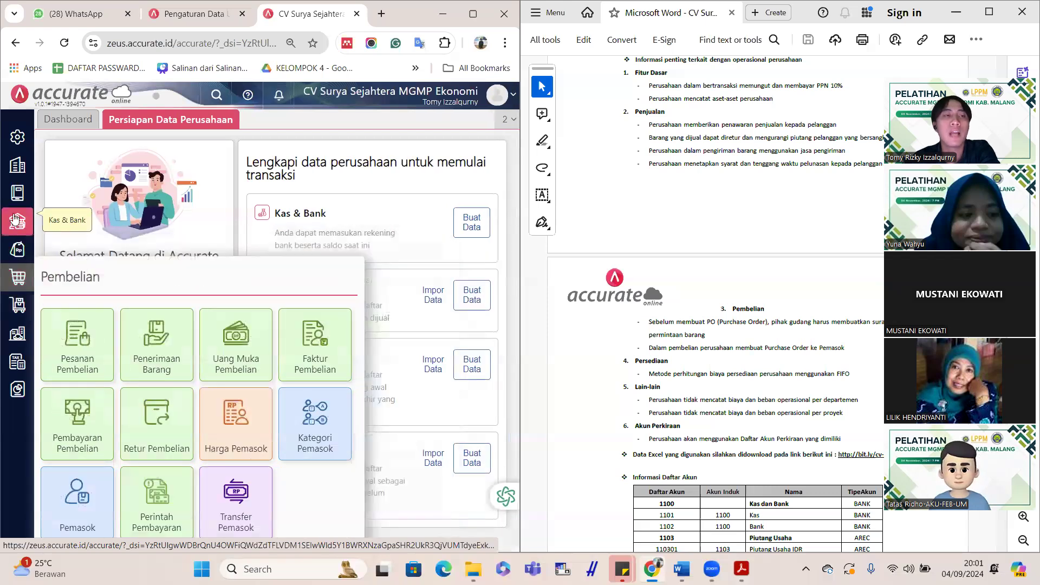
{"action": "mouse_move", "coordinate": [17, 219]}
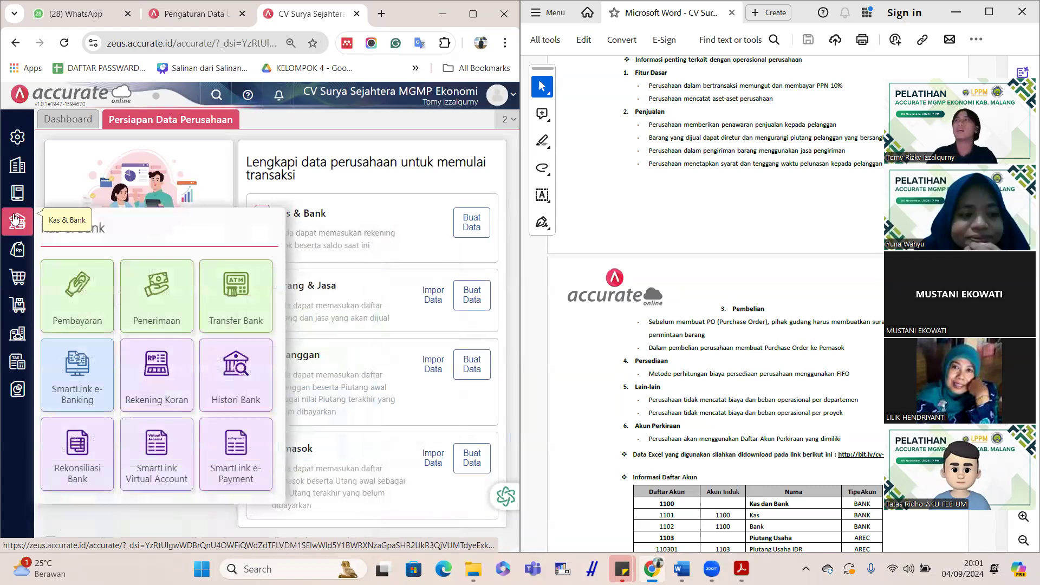
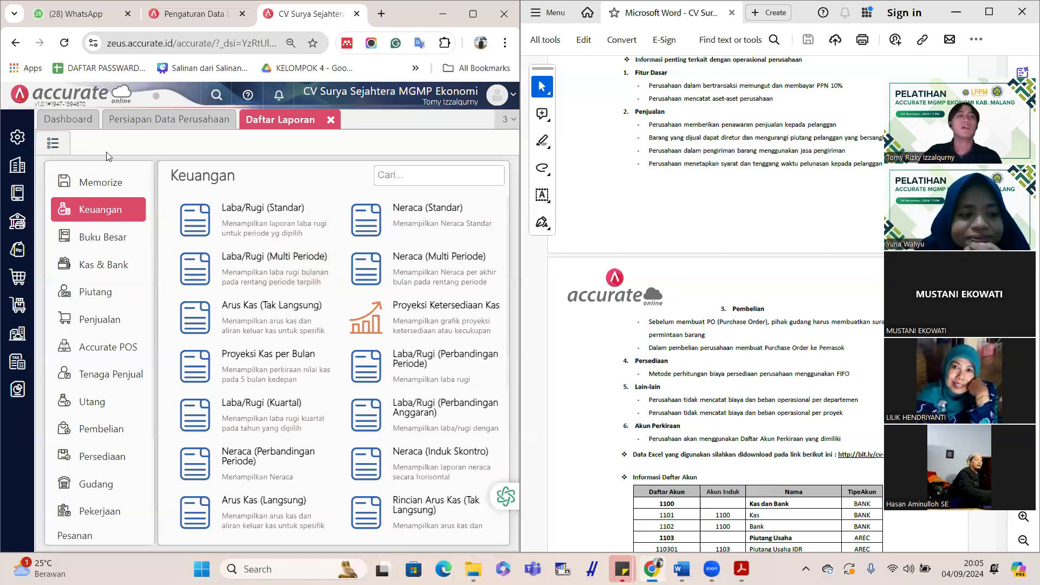
Reopen the report list and preview the parameter dialogs of Neraca (Standar) and Laba/Rugi (Multi Periode) without running them.
{"action": "left_click", "coordinate": [331, 120]}
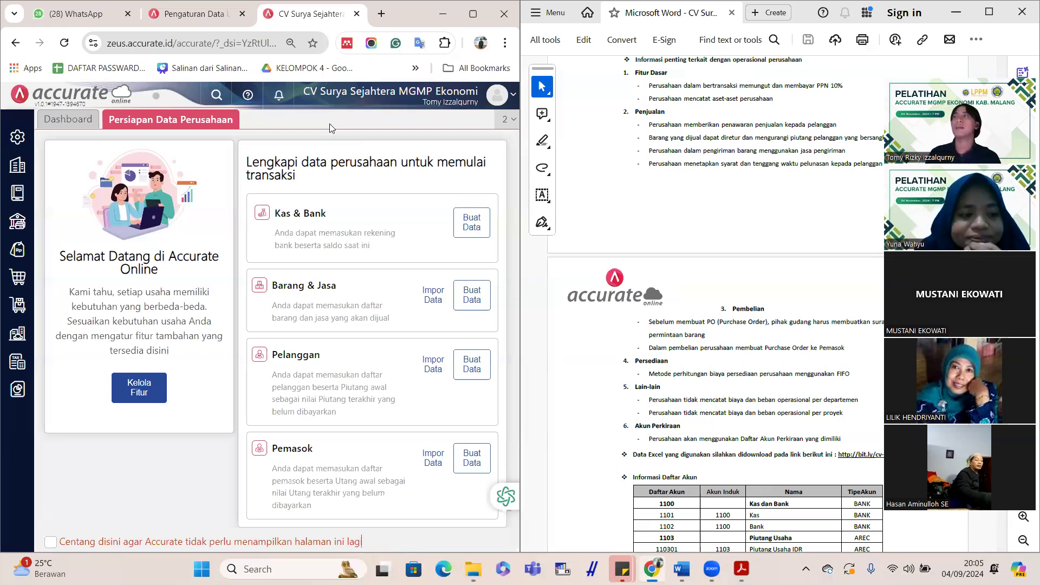
{"action": "left_click", "coordinate": [16, 390]}
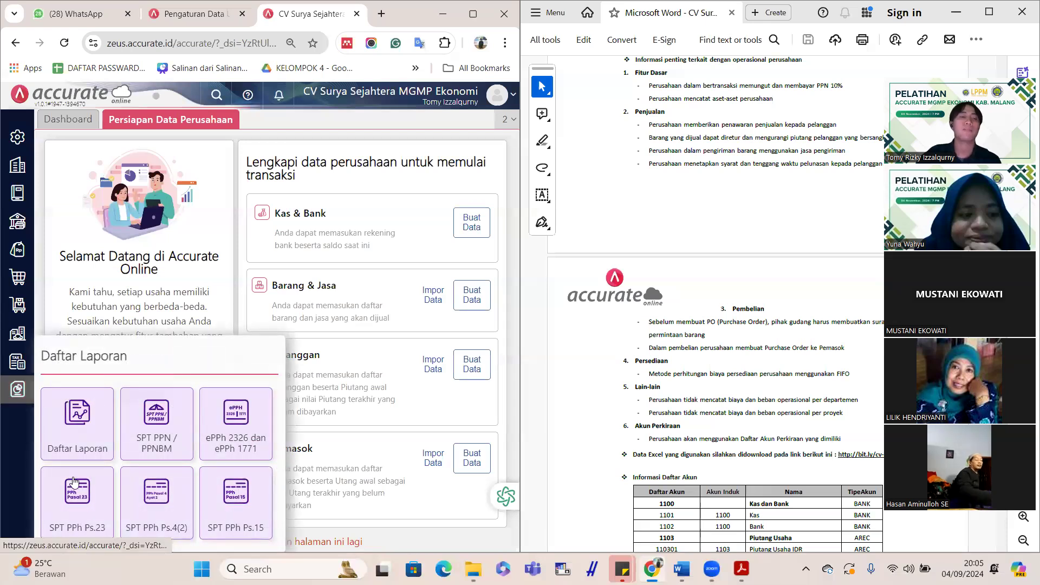
{"action": "left_click", "coordinate": [79, 439]}
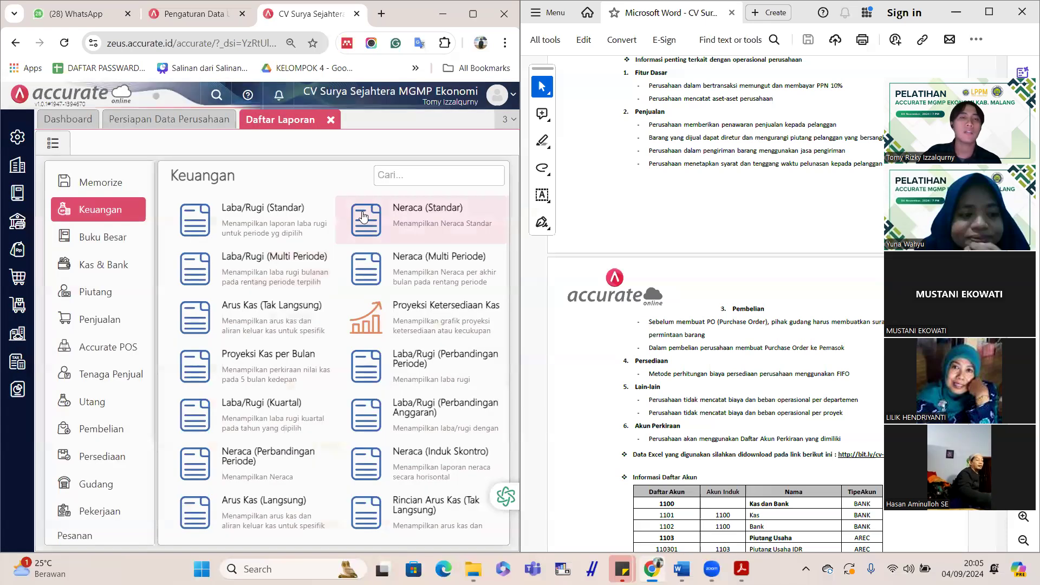
{"action": "left_click", "coordinate": [405, 211]}
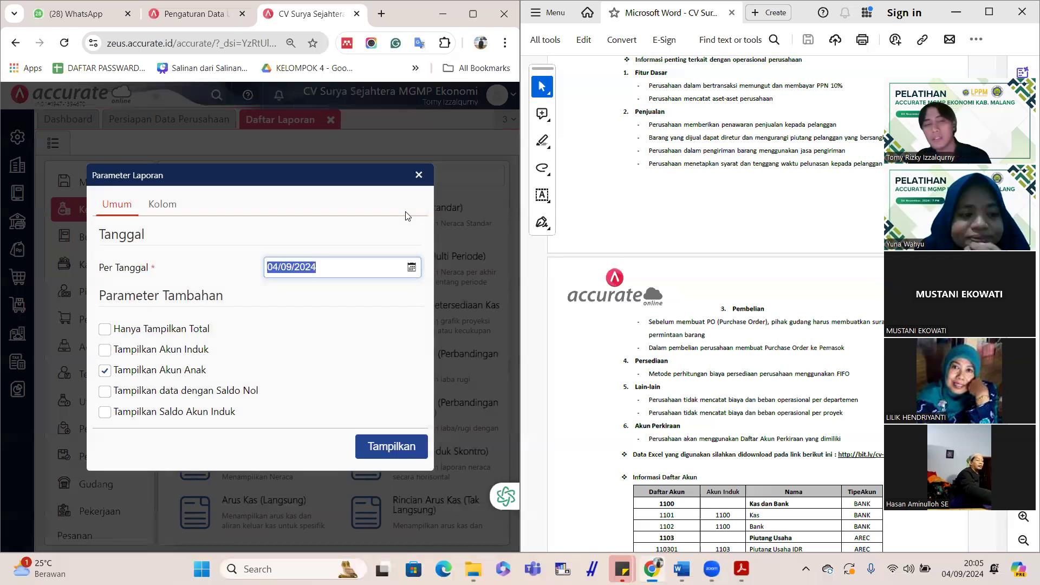
{"action": "left_click", "coordinate": [420, 176]}
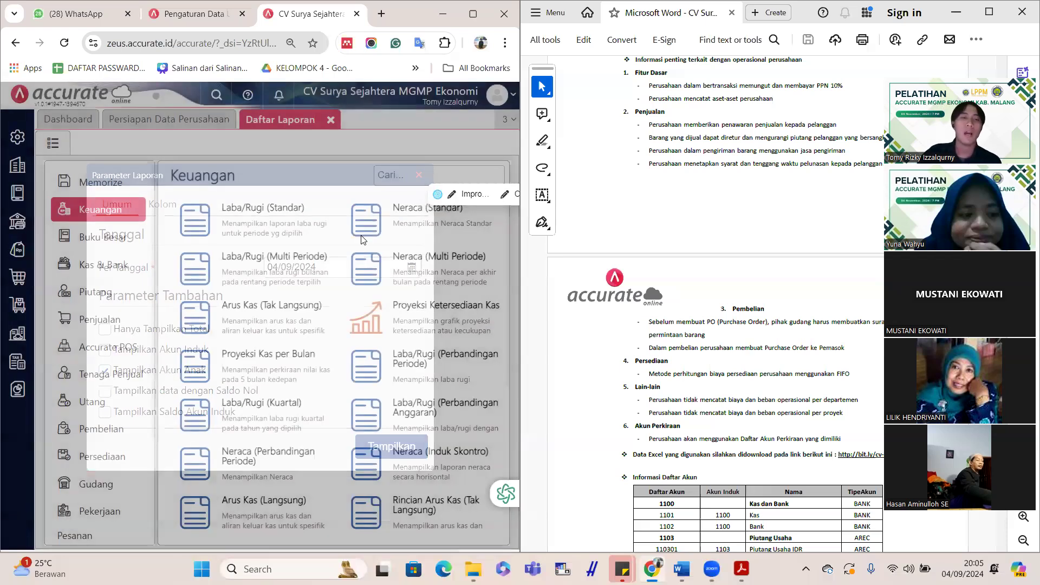
{"action": "left_click", "coordinate": [287, 307]}
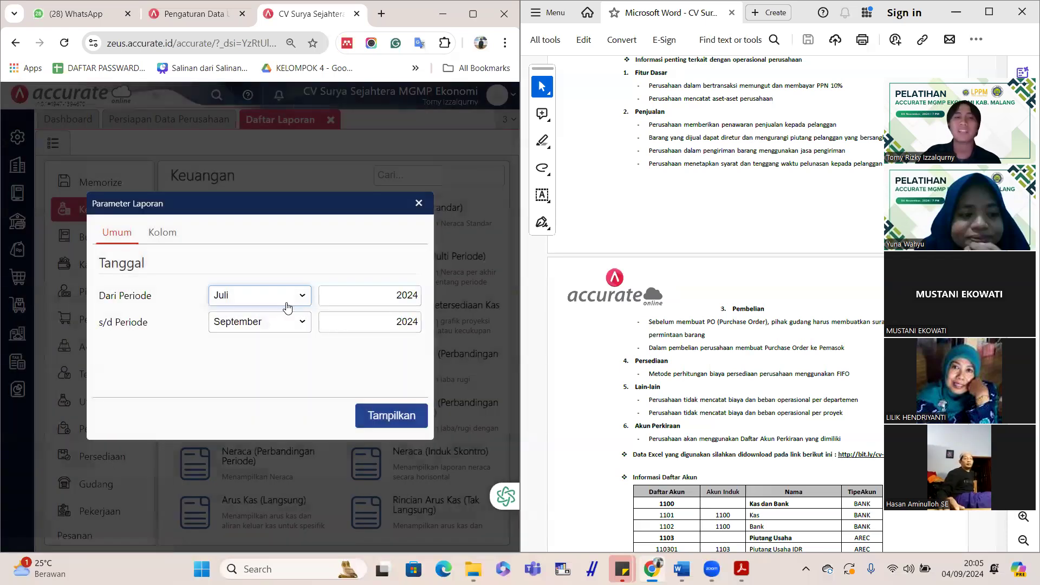
{"action": "left_click", "coordinate": [419, 204]}
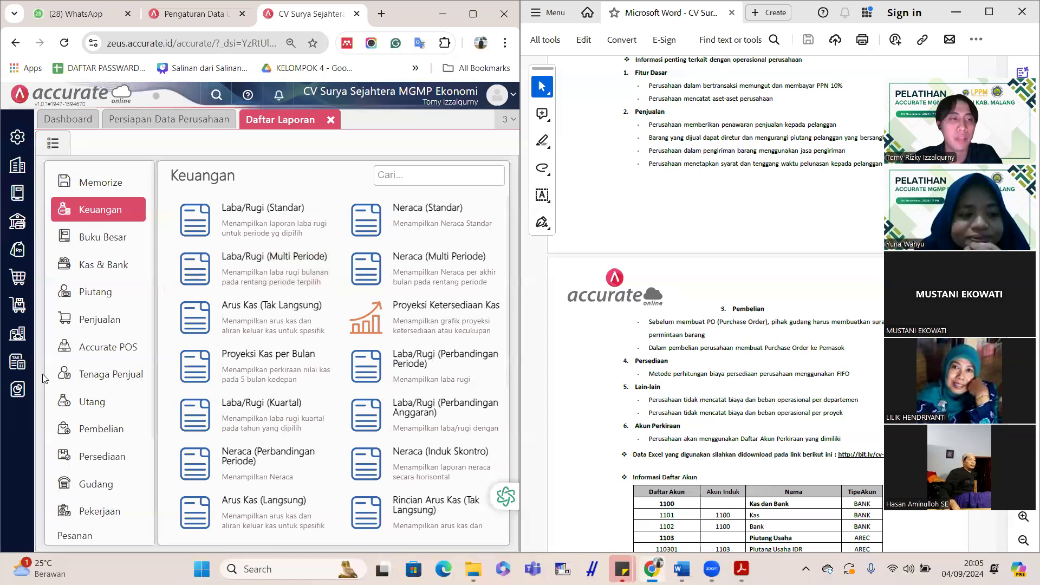
Open the Pengaturan menu and close the Daftar Laporan tab.
{"action": "left_click", "coordinate": [28, 134]}
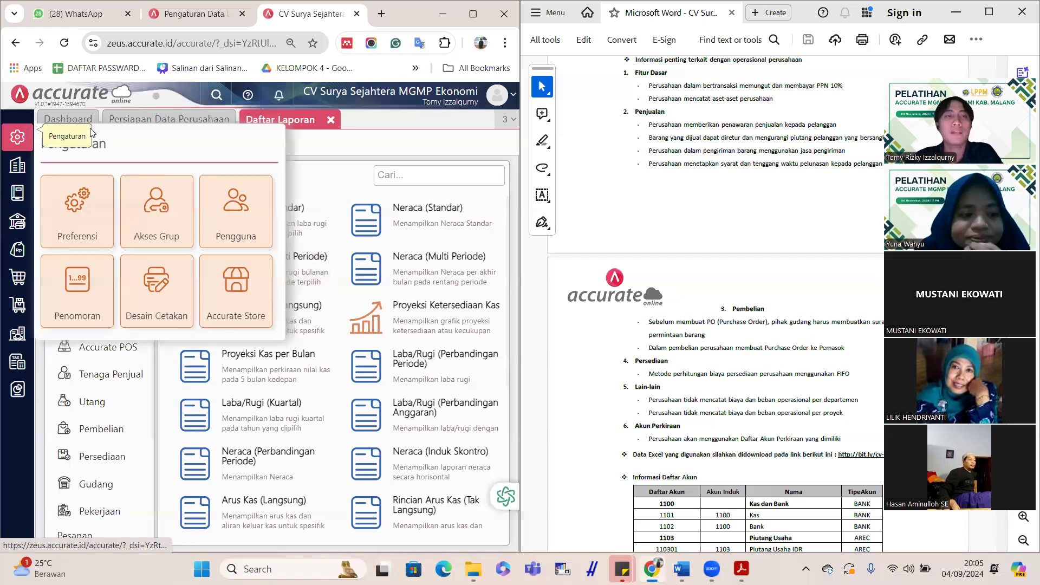
{"action": "left_click_drag", "start_coordinate": [356, 132], "coordinate": [331, 121]}
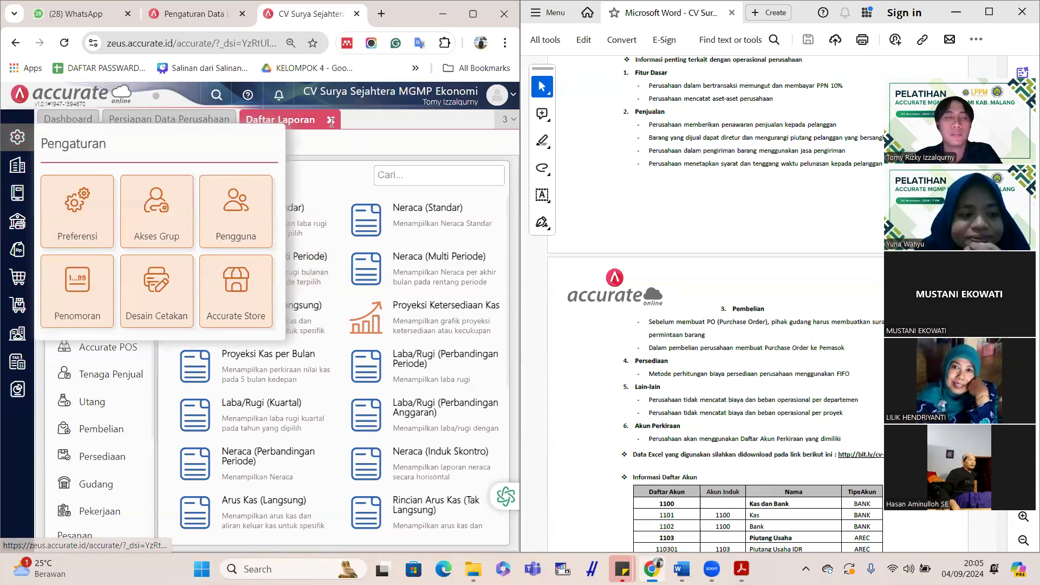
{"action": "left_click", "coordinate": [330, 122]}
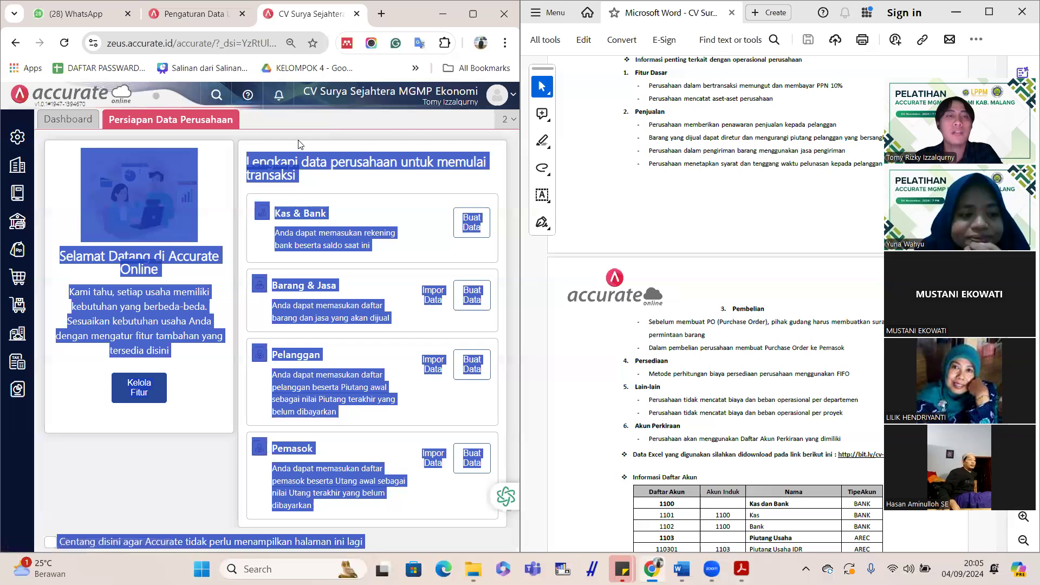
{"action": "left_click", "coordinate": [299, 144]}
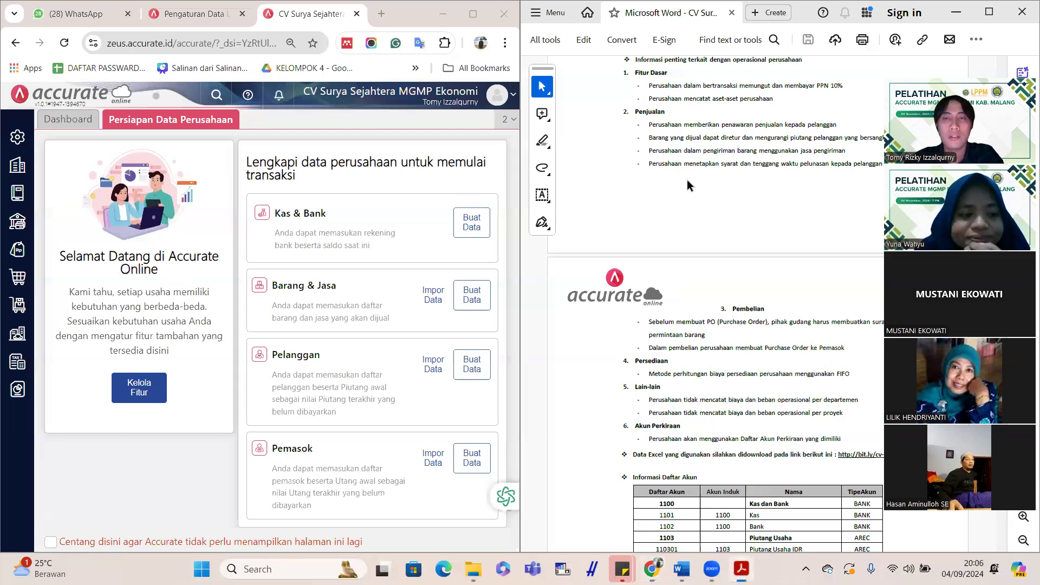
Scroll through the exercise document's company identity section.
{"action": "scroll", "coordinate": [687, 180], "scroll_direction": "up", "scroll_amount": 5}
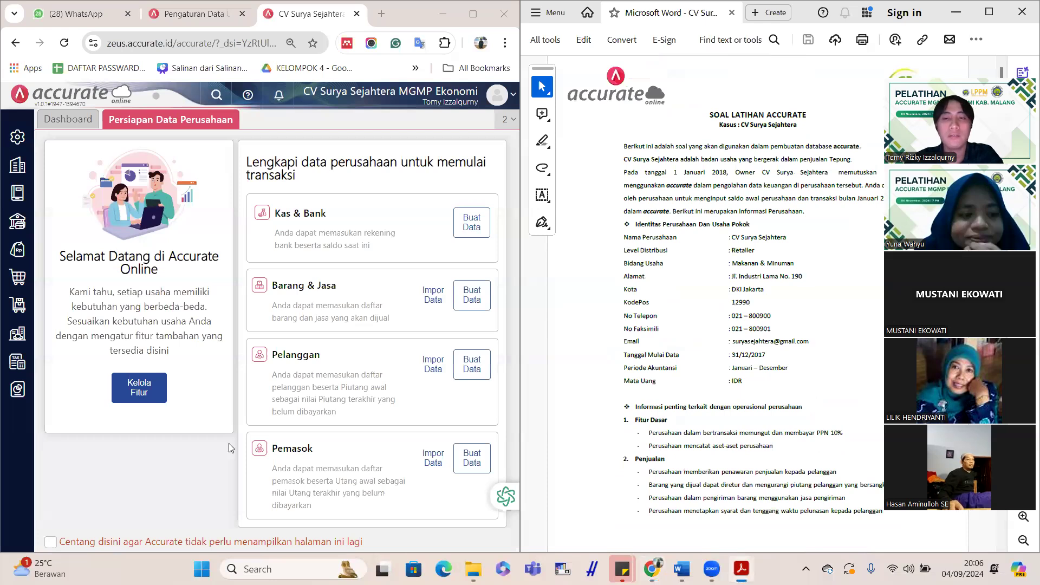
{"action": "scroll", "coordinate": [711, 363], "scroll_direction": "down", "scroll_amount": 1}
{"action": "scroll", "coordinate": [711, 362], "scroll_direction": "up", "scroll_amount": 1}
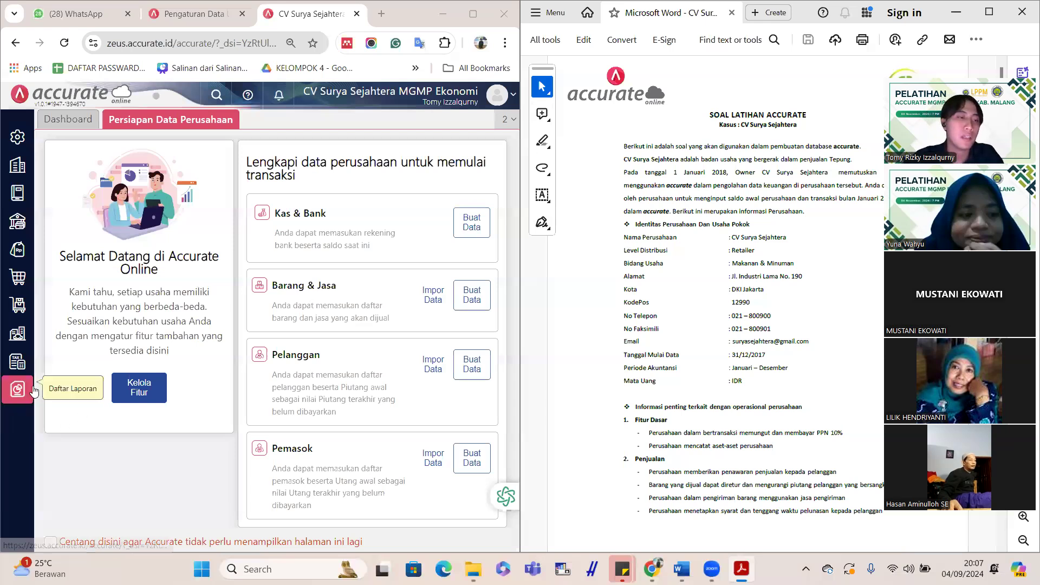
Display the Laba/Rugi (Standar) report for 01/09/2024 to 04/09/2024 from the report list.
{"action": "left_click", "coordinate": [18, 389]}
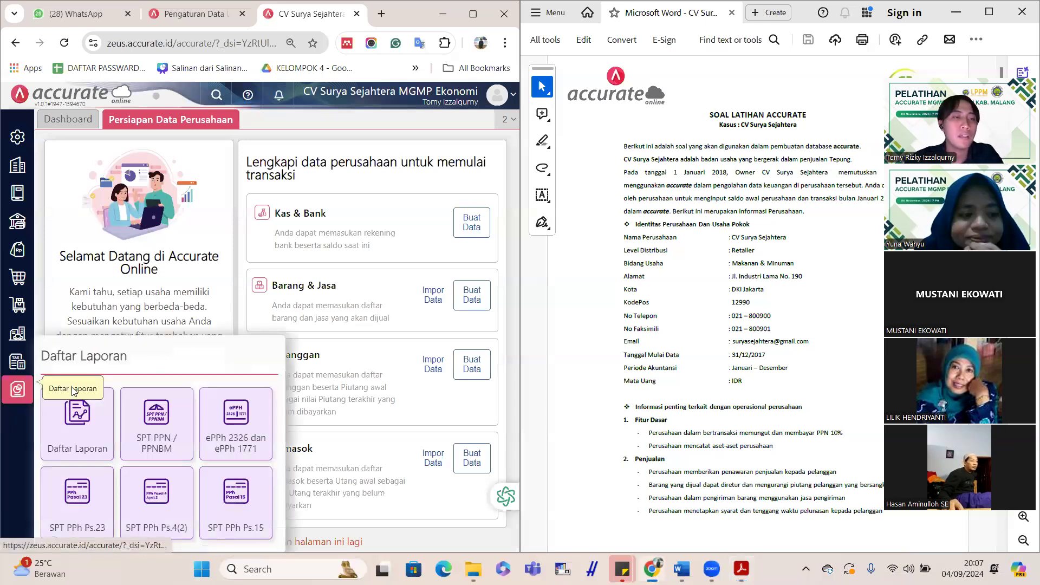
{"action": "left_click", "coordinate": [89, 414]}
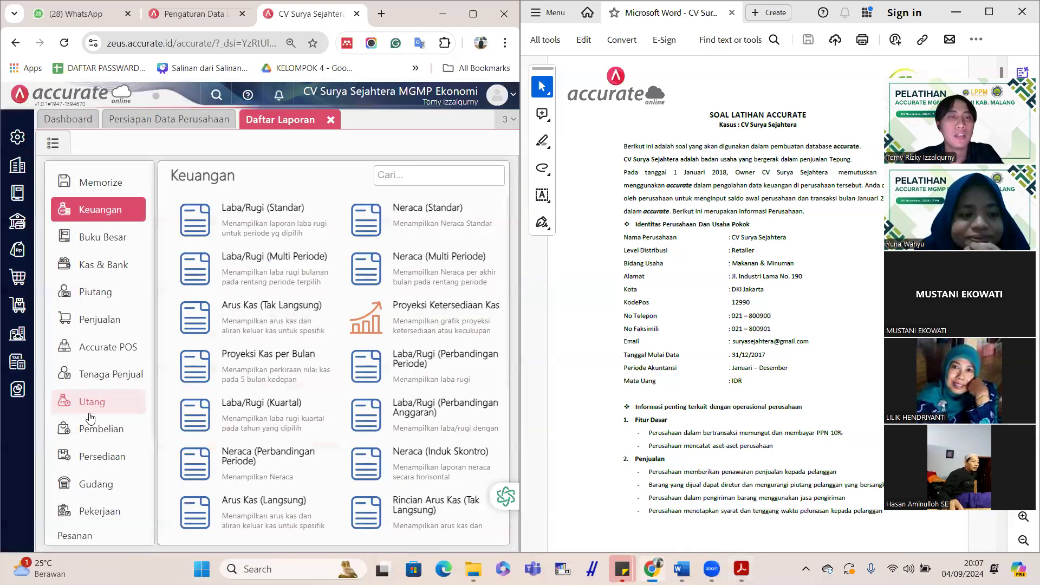
{"action": "left_click", "coordinate": [275, 204]}
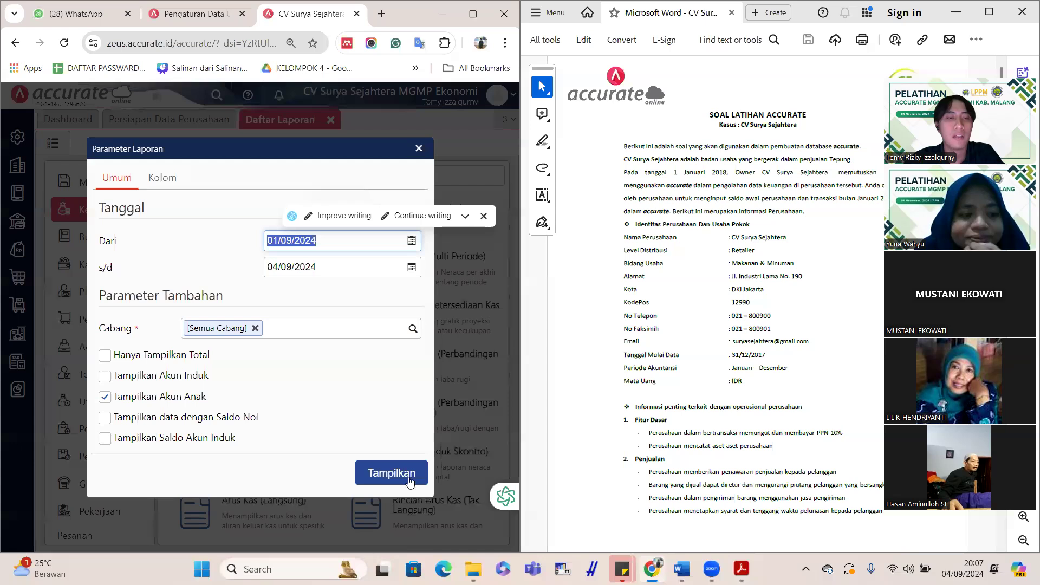
{"action": "left_click", "coordinate": [410, 481]}
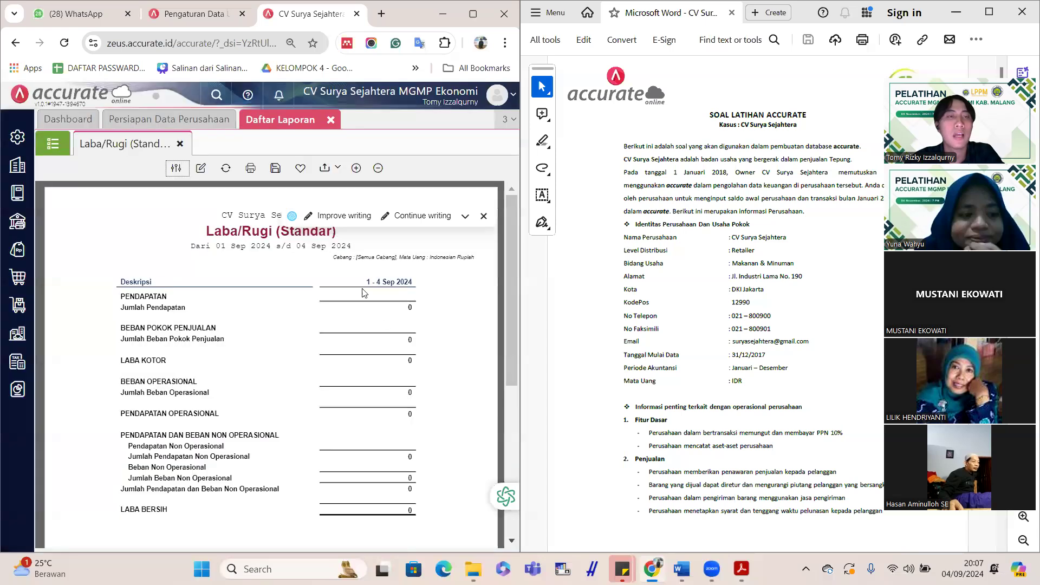
Open the Memorize and print dialogs for the Laba/Rugi report, cancel them, and close the report tab.
{"action": "left_click", "coordinate": [276, 169]}
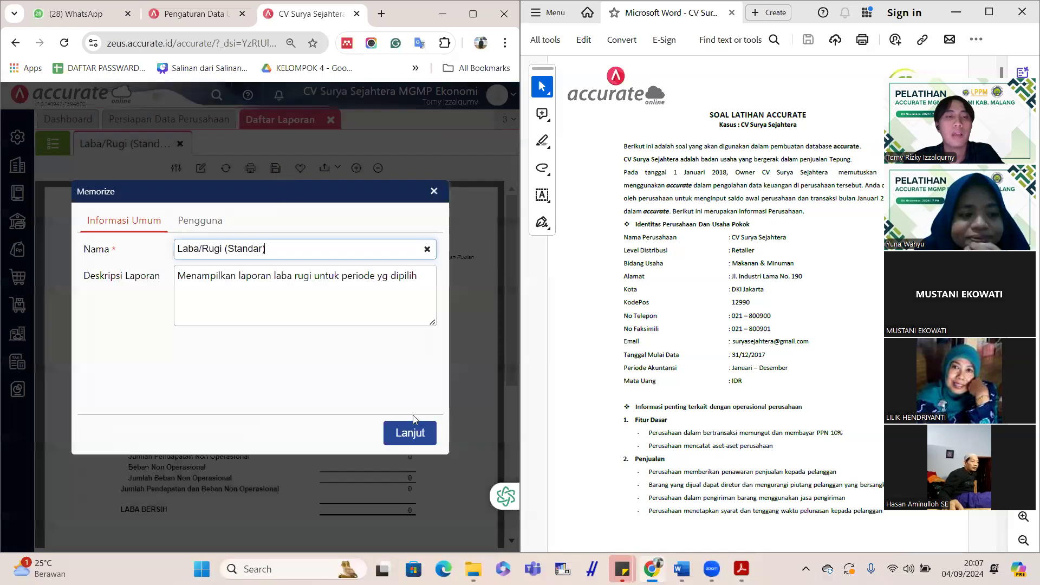
{"action": "left_click", "coordinate": [433, 192]}
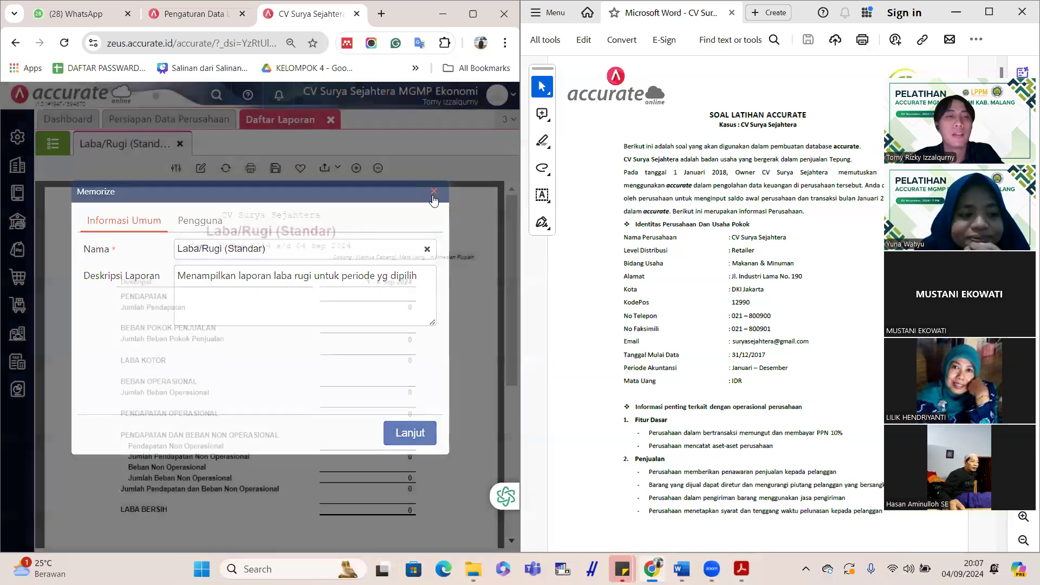
{"action": "left_click", "coordinate": [250, 169]}
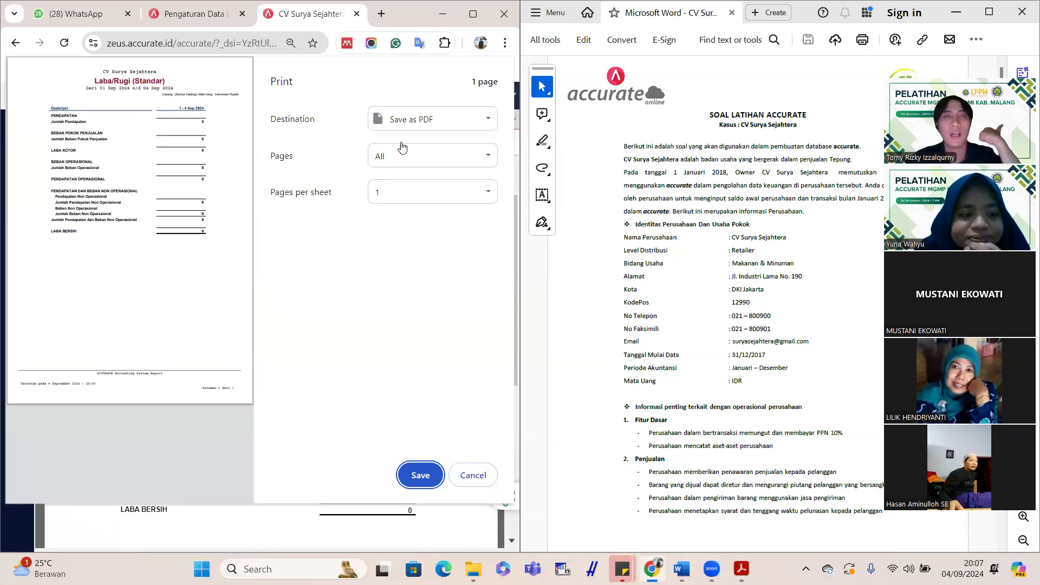
{"action": "left_click", "coordinate": [479, 484]}
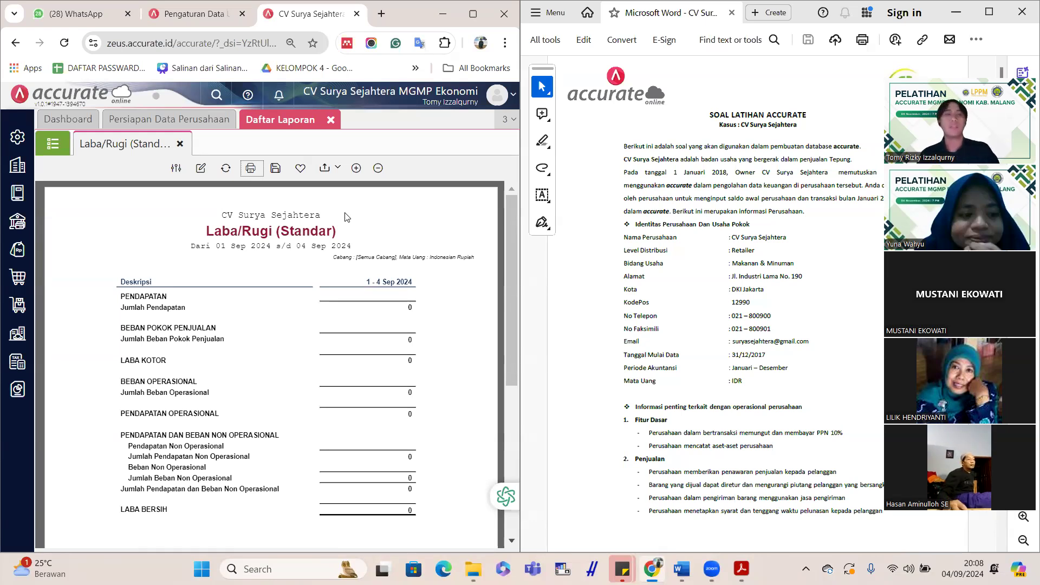
{"action": "left_click", "coordinate": [250, 169]}
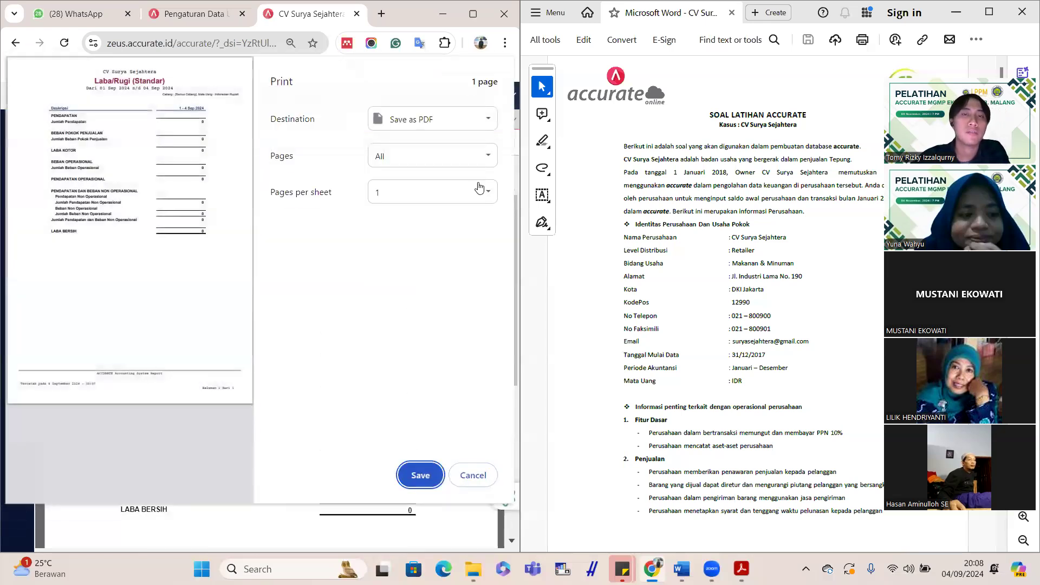
{"action": "left_click", "coordinate": [464, 482]}
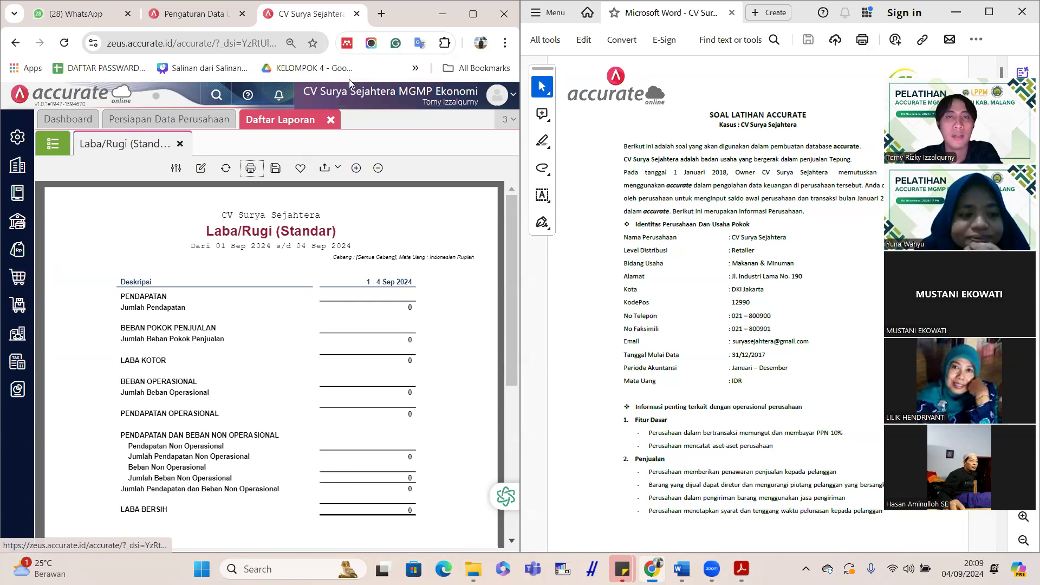
{"action": "left_click", "coordinate": [330, 121]}
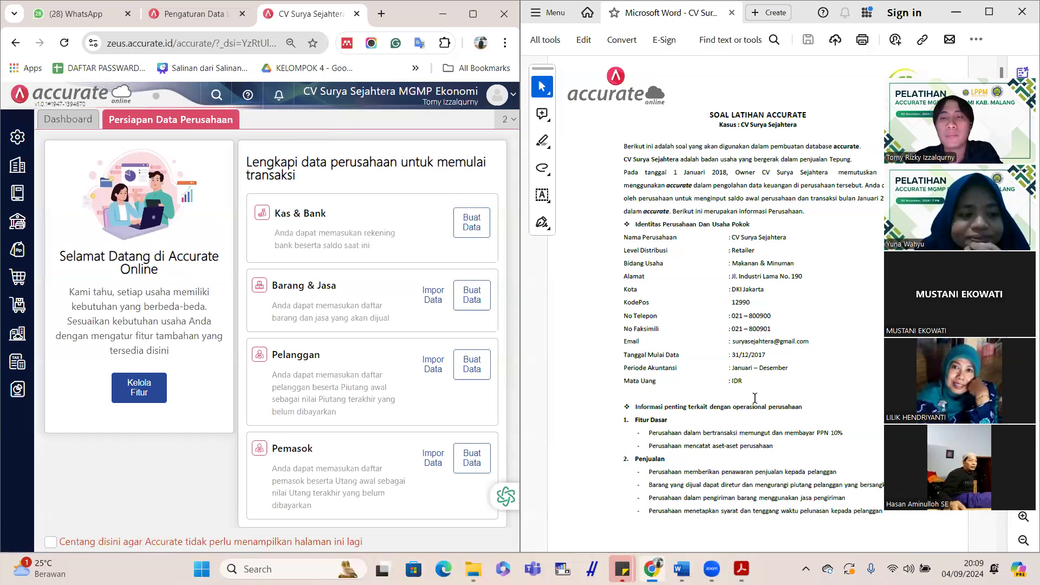
Scroll through the exercise document's company details and operational information.
{"action": "scroll", "coordinate": [705, 405], "scroll_direction": "down", "scroll_amount": 3}
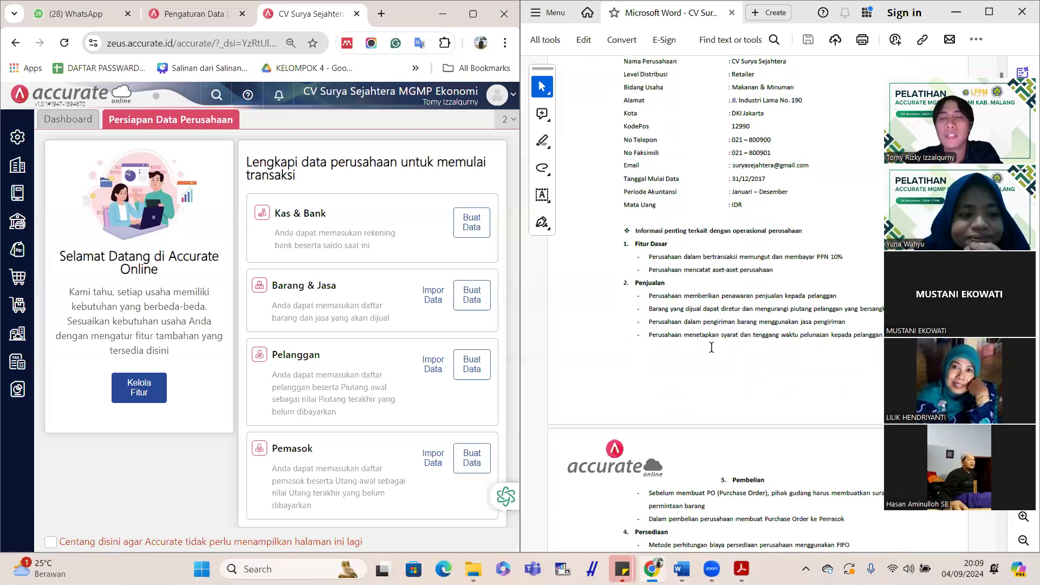
{"action": "scroll", "coordinate": [706, 427], "scroll_direction": "down", "scroll_amount": 2}
{"action": "scroll", "coordinate": [705, 427], "scroll_direction": "up", "scroll_amount": 2}
{"action": "scroll", "coordinate": [706, 427], "scroll_direction": "down", "scroll_amount": 2}
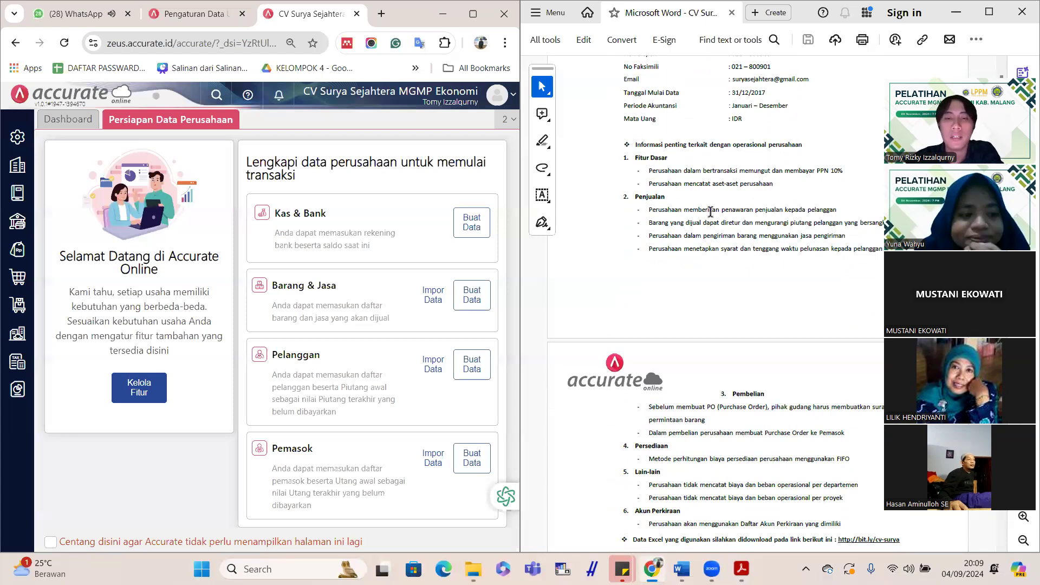
{"action": "scroll", "coordinate": [679, 285], "scroll_direction": "up", "scroll_amount": 6}
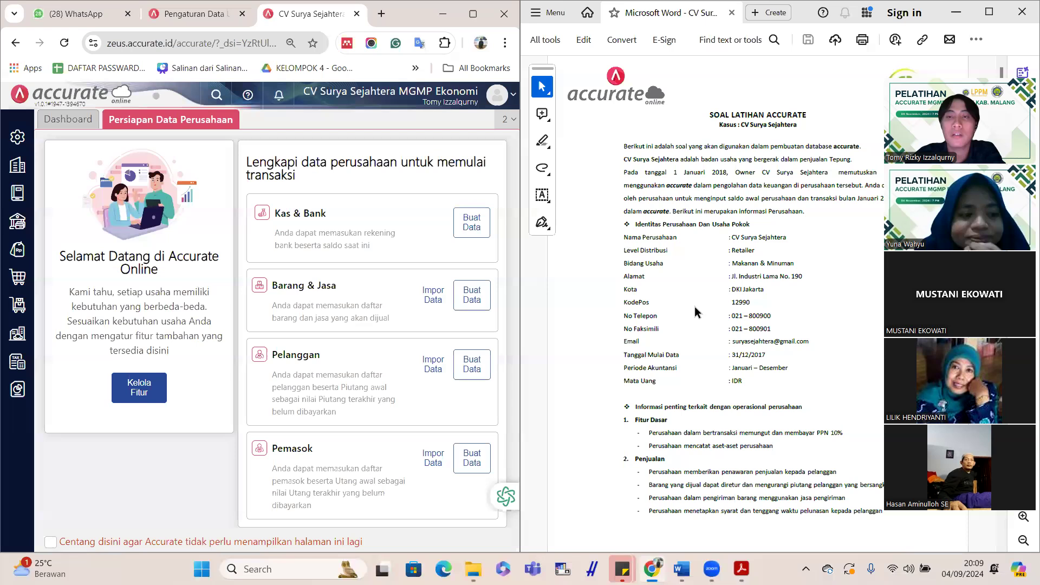
Capture a full-screen screenshot with the snipping tool.
{"action": "key", "text": "super+shift+s"}
{"action": "left_click", "coordinate": [531, 20]}
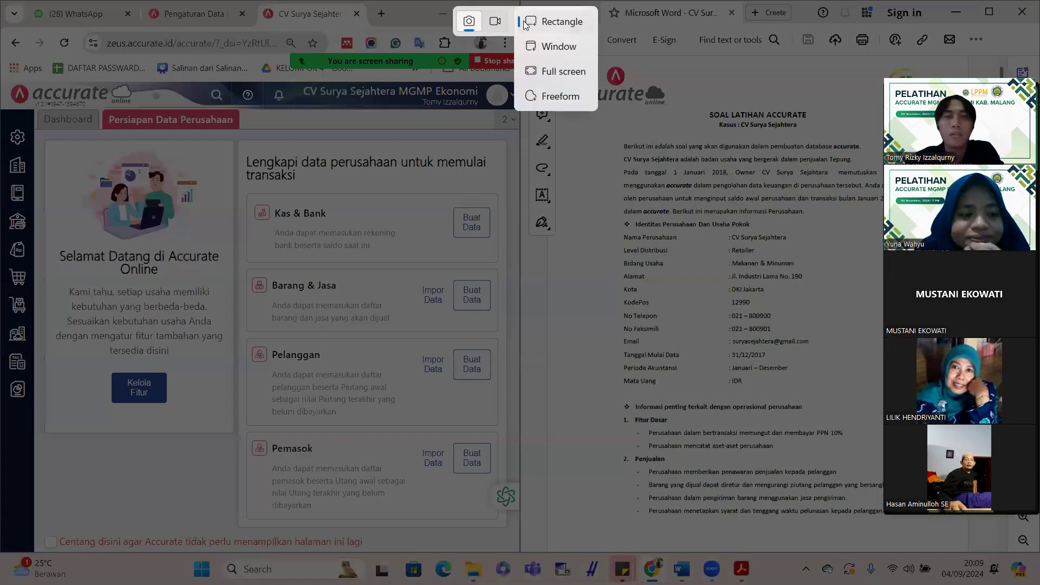
{"action": "left_click", "coordinate": [575, 70]}
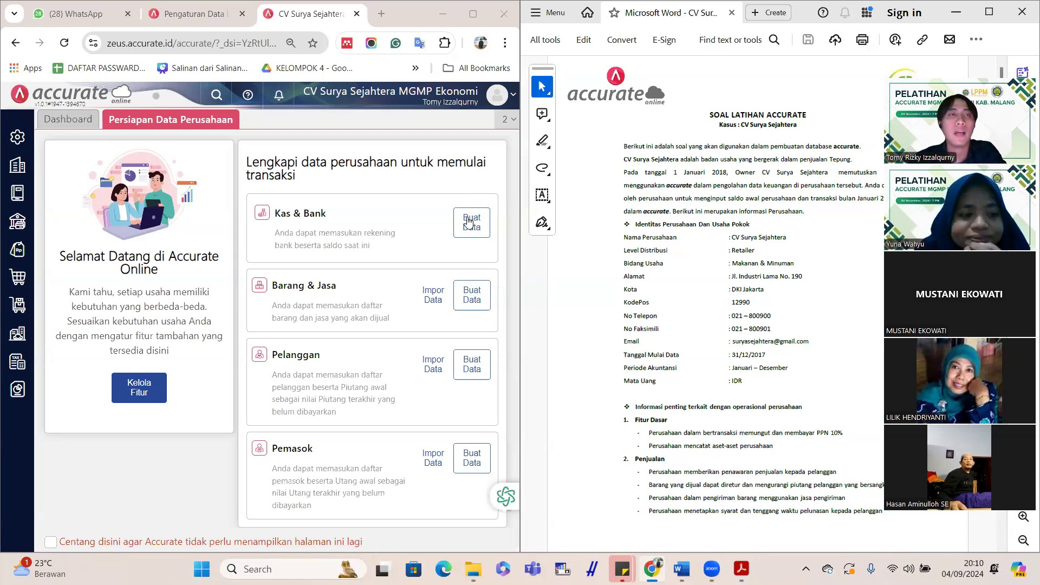
Browse the Data Usaha list on the account management tab and return to the company tab.
{"action": "left_click", "coordinate": [196, 14]}
{"action": "scroll", "coordinate": [332, 449], "scroll_direction": "down", "scroll_amount": 3}
{"action": "scroll", "coordinate": [332, 449], "scroll_direction": "down", "scroll_amount": 10}
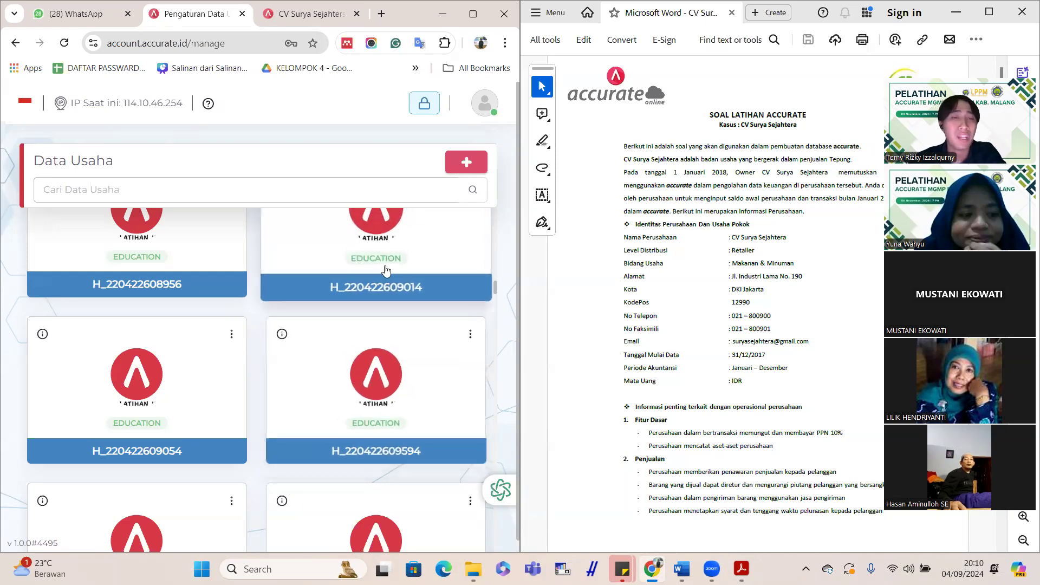
{"action": "left_click", "coordinate": [337, 9]}
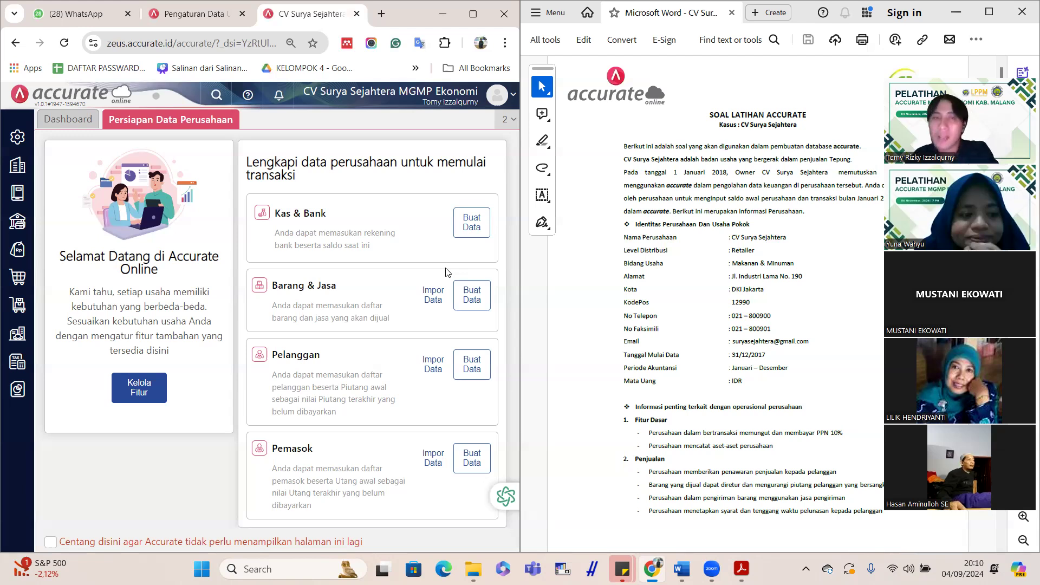
Open Accurate Store from the settings menu and browse the listed integration apps.
{"action": "left_click", "coordinate": [15, 150]}
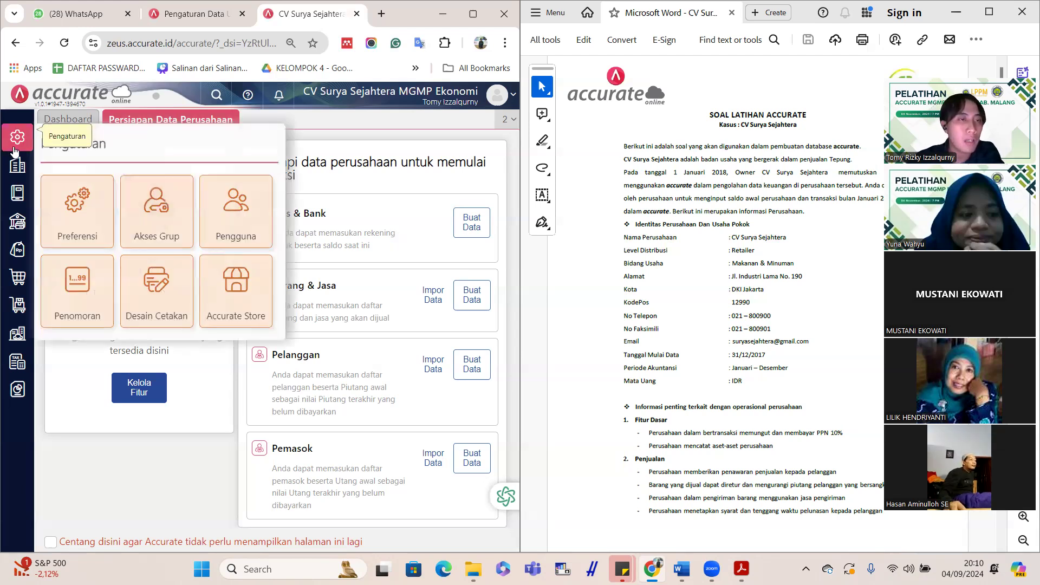
{"action": "left_click", "coordinate": [225, 293]}
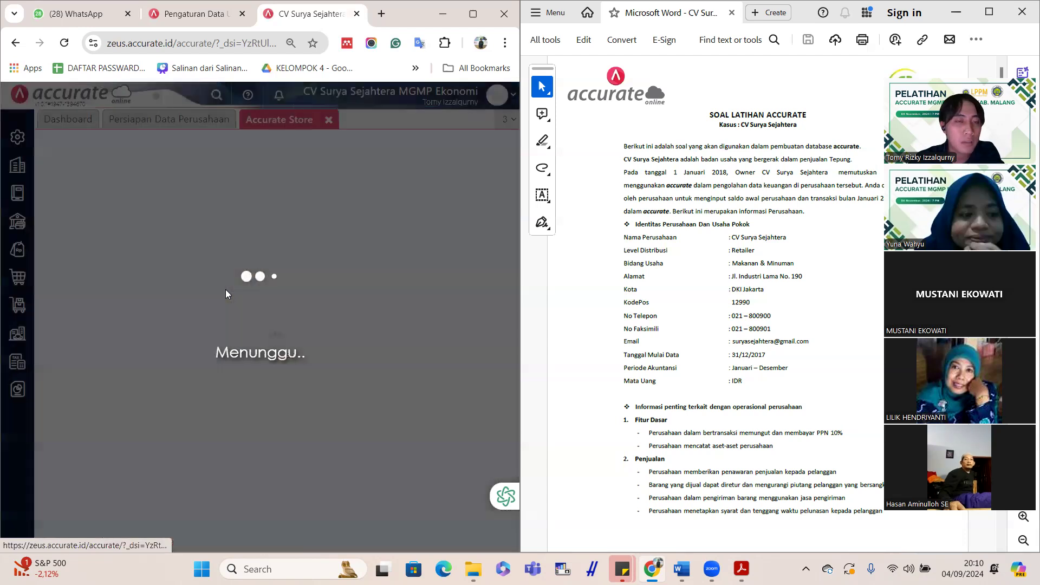
{"action": "scroll", "coordinate": [326, 307], "scroll_direction": "down", "scroll_amount": 10}
{"action": "scroll", "coordinate": [326, 307], "scroll_direction": "down", "scroll_amount": 15}
{"action": "scroll", "coordinate": [328, 307], "scroll_direction": "down", "scroll_amount": 15}
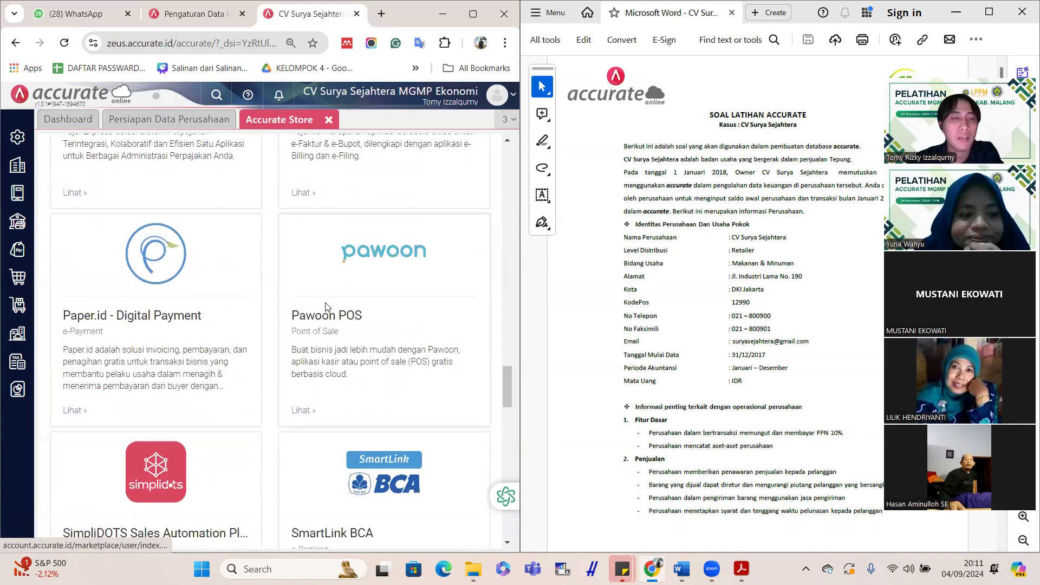
{"action": "scroll", "coordinate": [326, 307], "scroll_direction": "down", "scroll_amount": 20}
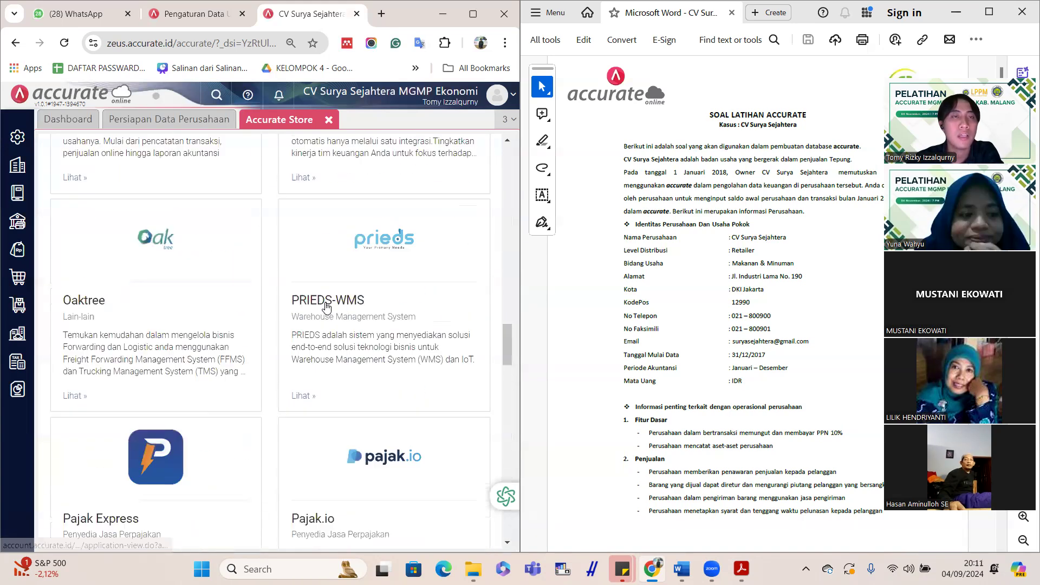
Close the Accurate Store tab and open class settings in the account manager's education area.
{"action": "scroll", "coordinate": [326, 307], "scroll_direction": "up", "scroll_amount": 15}
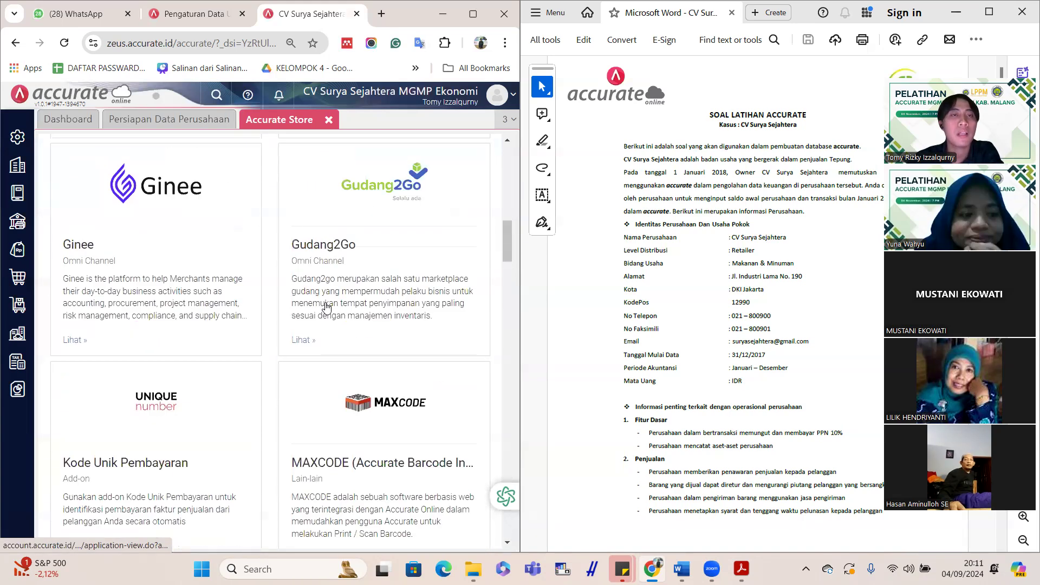
{"action": "left_click", "coordinate": [328, 120]}
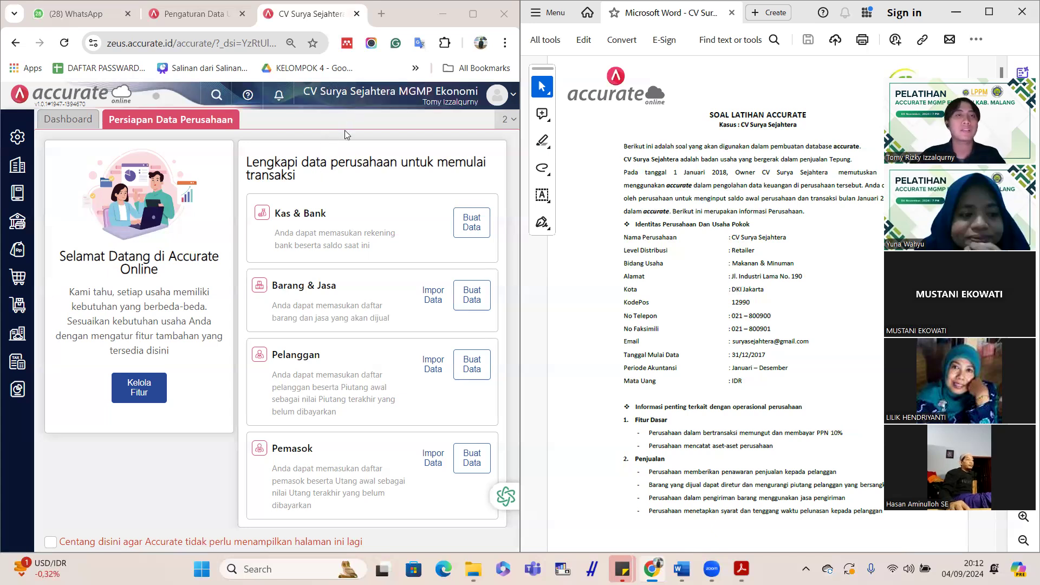
{"action": "left_click", "coordinate": [195, 13]}
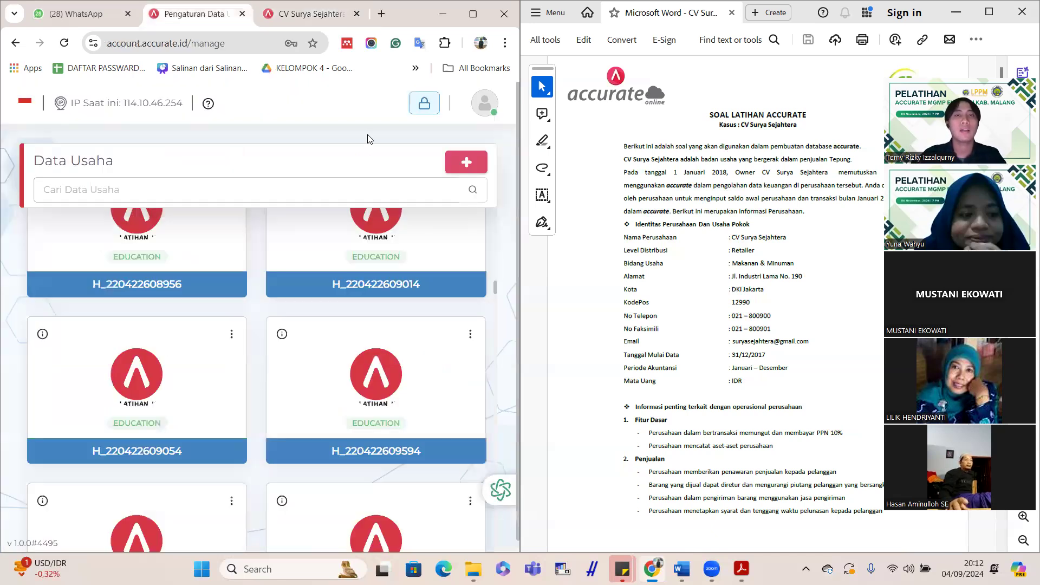
{"action": "left_click", "coordinate": [492, 108]}
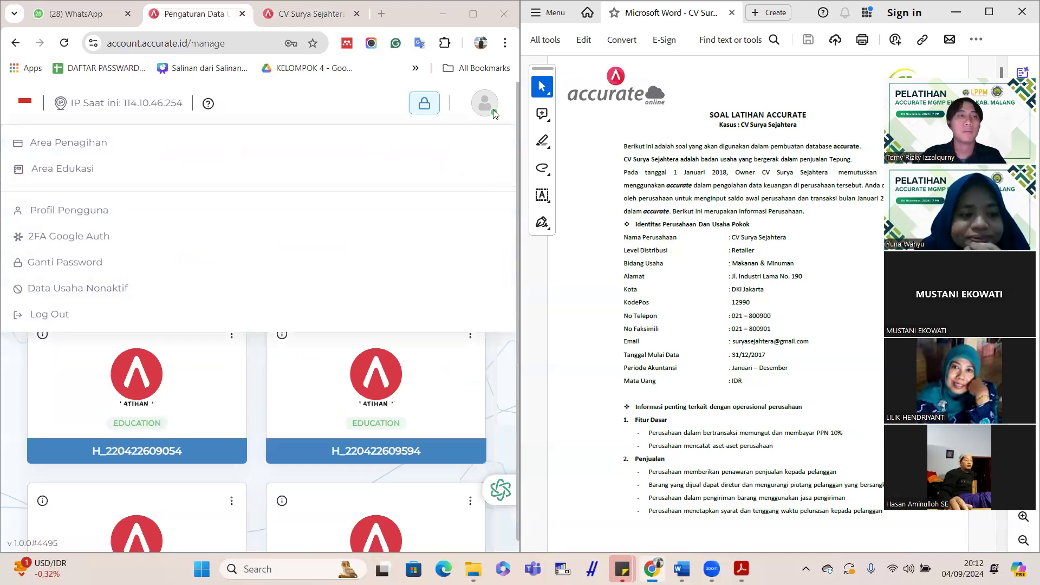
{"action": "left_click", "coordinate": [84, 169]}
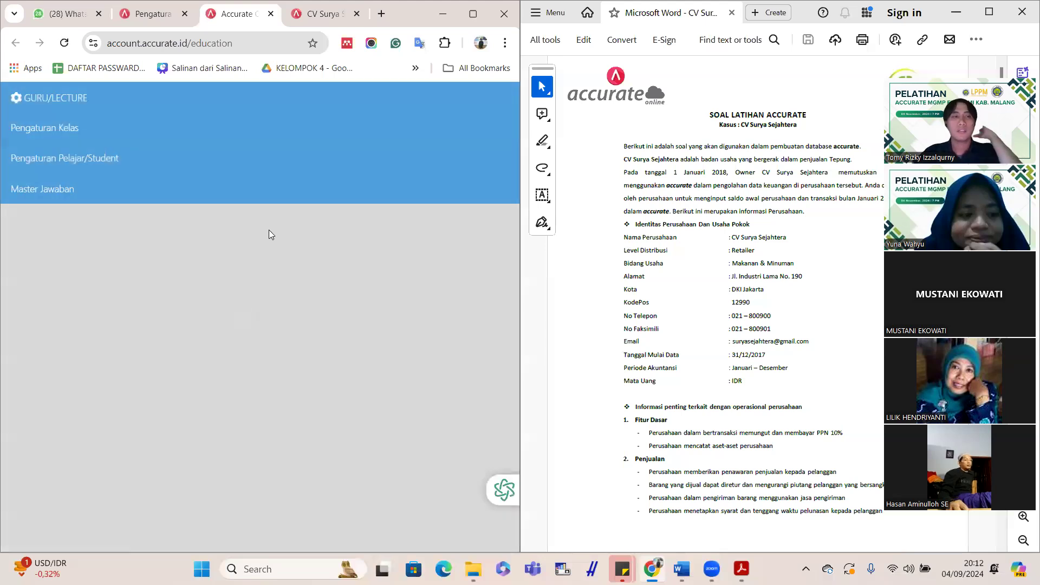
{"action": "left_click", "coordinate": [59, 133]}
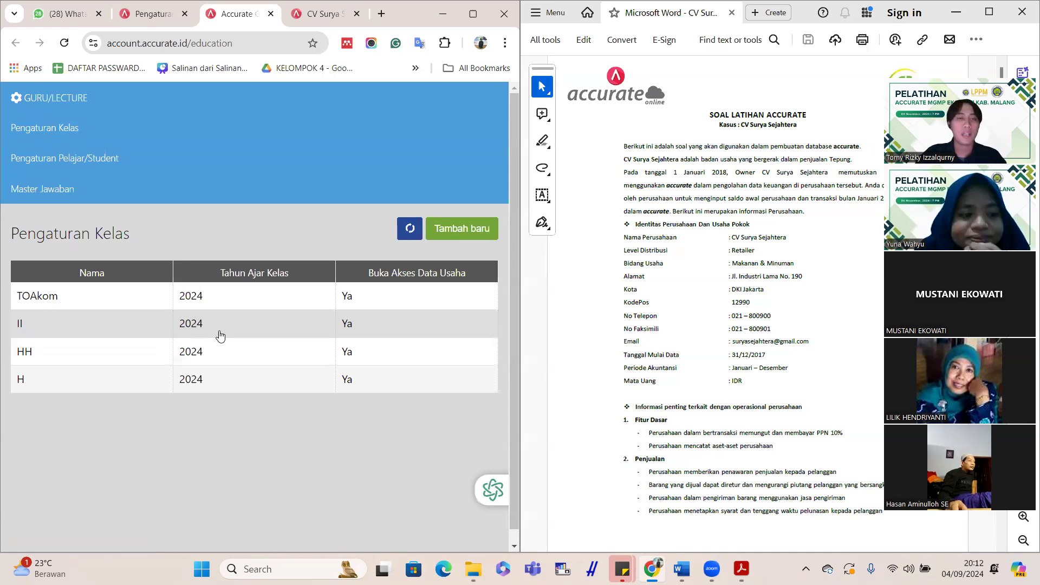
Inspect the TOAkom class details and browse the student list in the education area.
{"action": "left_click", "coordinate": [220, 298]}
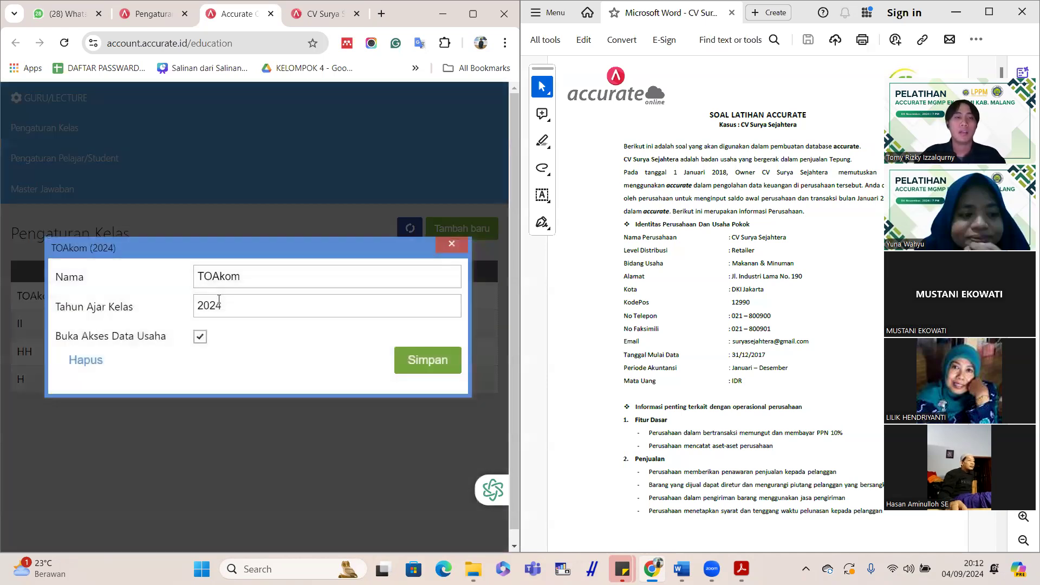
{"action": "left_click", "coordinate": [453, 245]}
{"action": "left_click", "coordinate": [121, 163]}
{"action": "scroll", "coordinate": [309, 377], "scroll_direction": "down", "scroll_amount": 6}
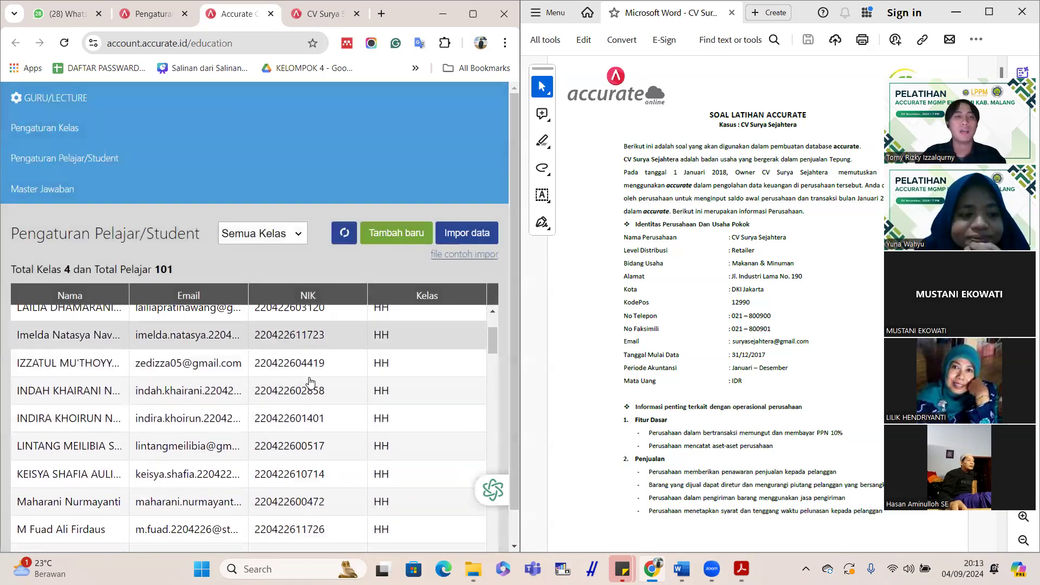
{"action": "scroll", "coordinate": [311, 383], "scroll_direction": "down", "scroll_amount": 10}
{"action": "scroll", "coordinate": [311, 383], "scroll_direction": "up", "scroll_amount": 20}
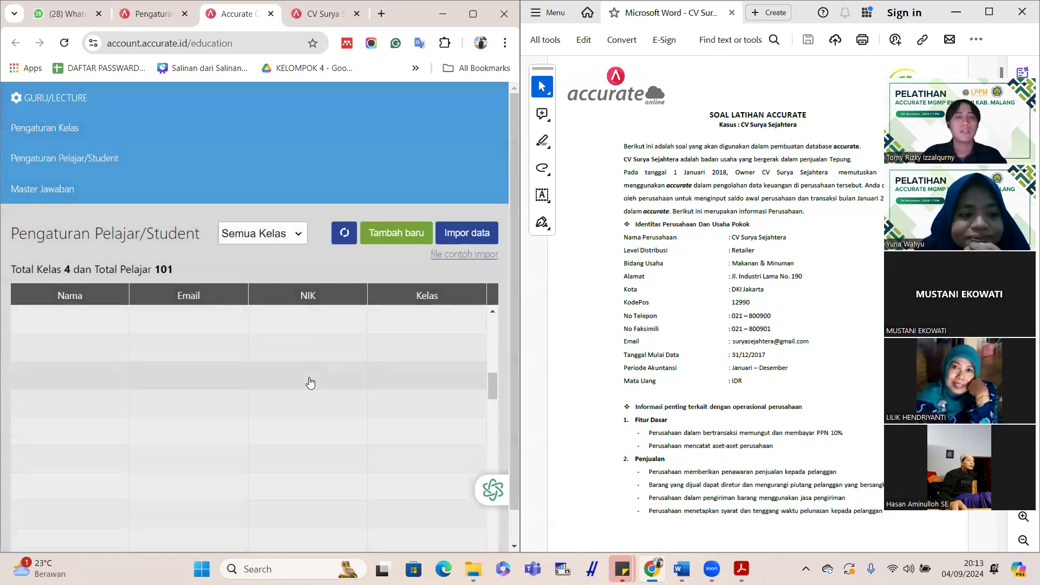
{"action": "scroll", "coordinate": [311, 382], "scroll_direction": "down", "scroll_amount": 3}
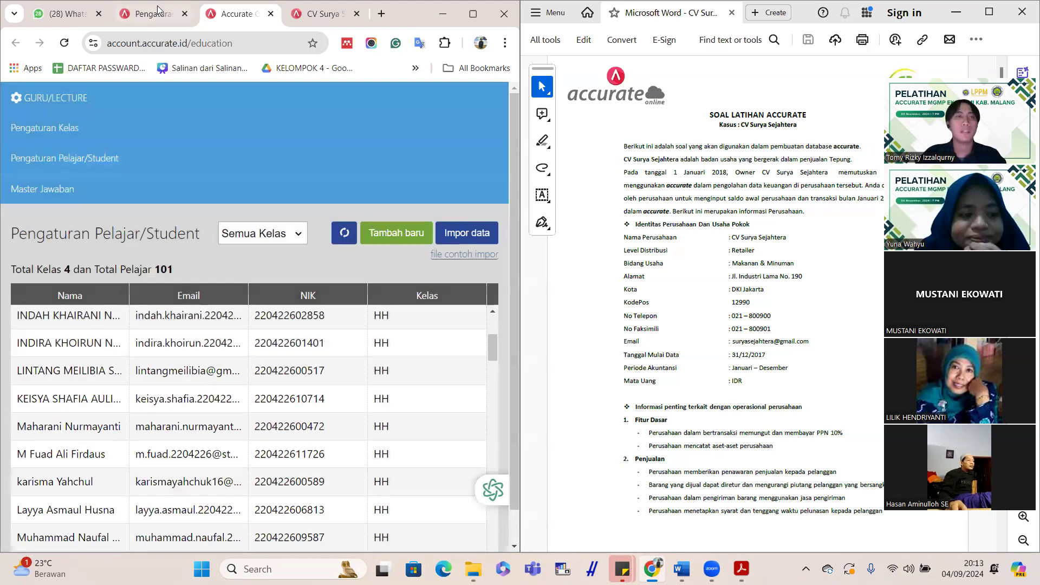
Start a new student-type business dataset for a TOAkom student with Books & Literature field, then close it uncreated.
{"action": "left_click", "coordinate": [157, 9]}
{"action": "left_click", "coordinate": [475, 161]}
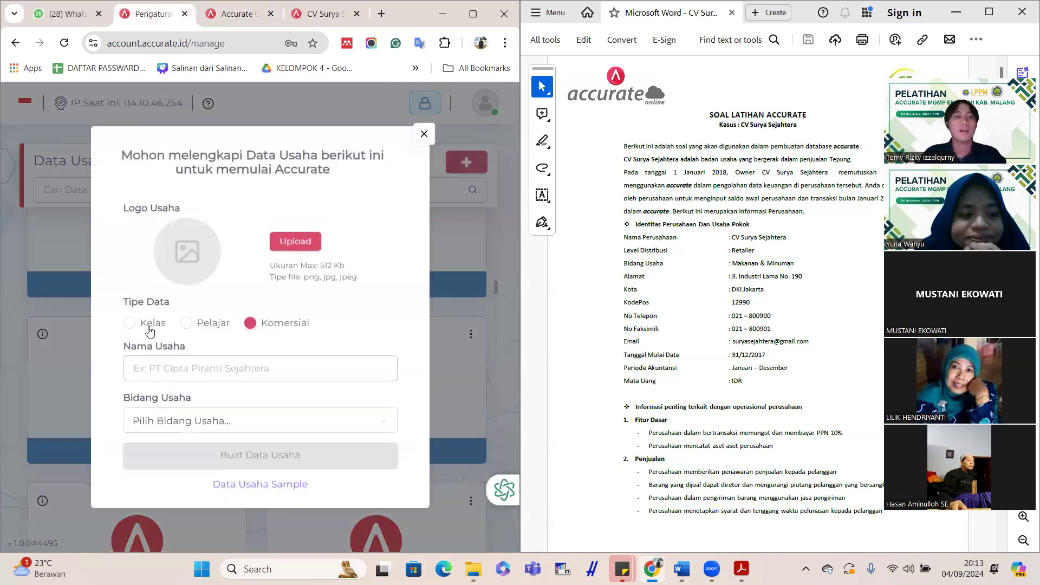
{"action": "left_click", "coordinate": [186, 323]}
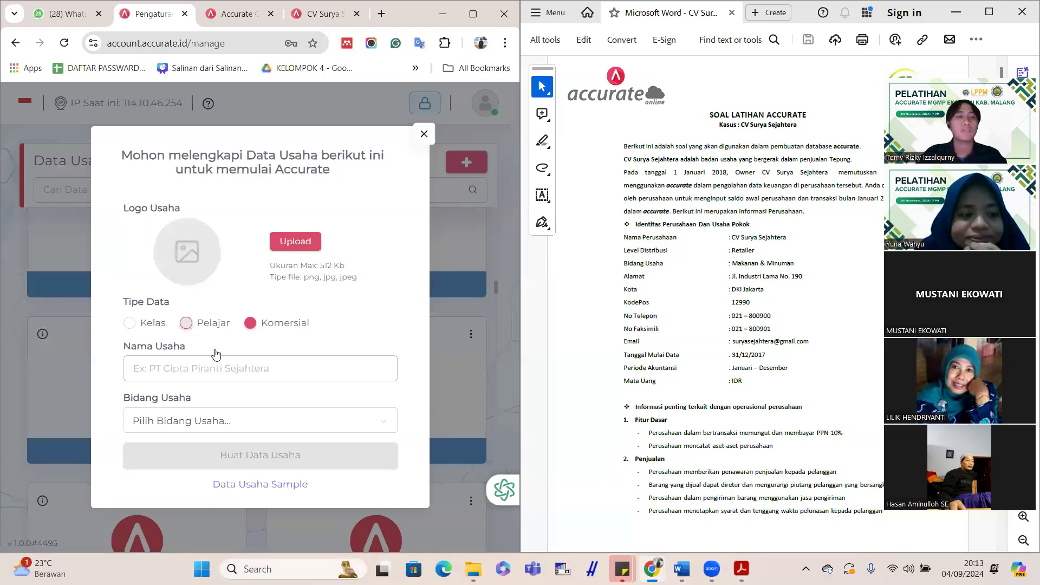
{"action": "left_click", "coordinate": [216, 355]}
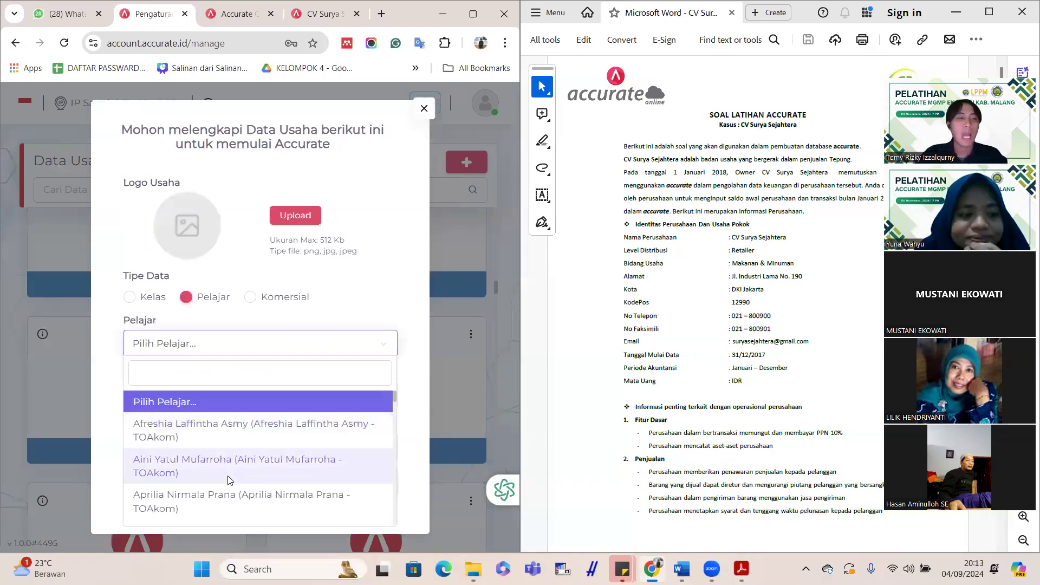
{"action": "left_click", "coordinate": [226, 477]}
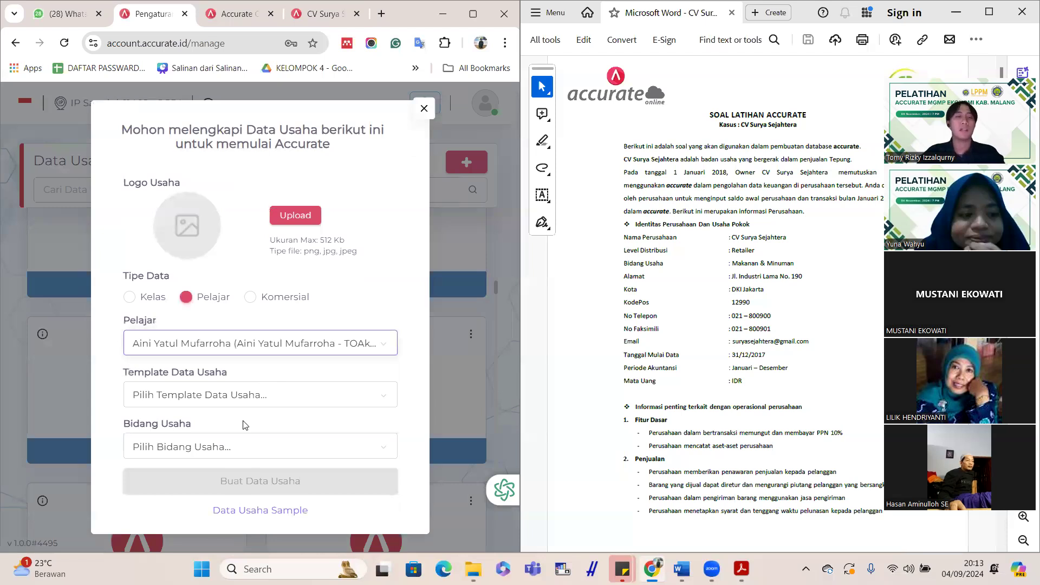
{"action": "left_click", "coordinate": [262, 401]}
{"action": "left_click", "coordinate": [253, 453]}
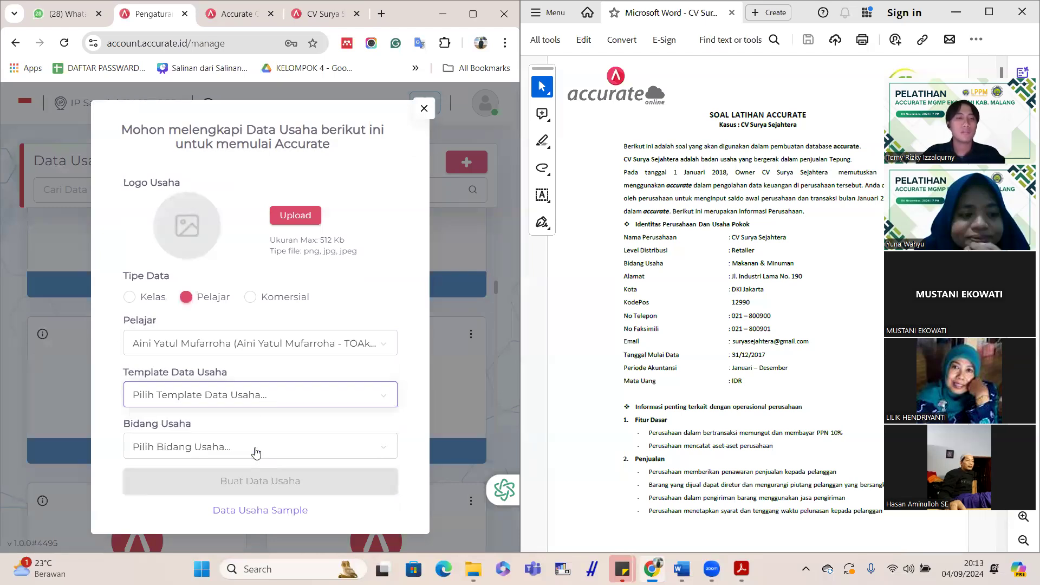
{"action": "left_click", "coordinate": [280, 453]}
{"action": "left_click", "coordinate": [270, 399]}
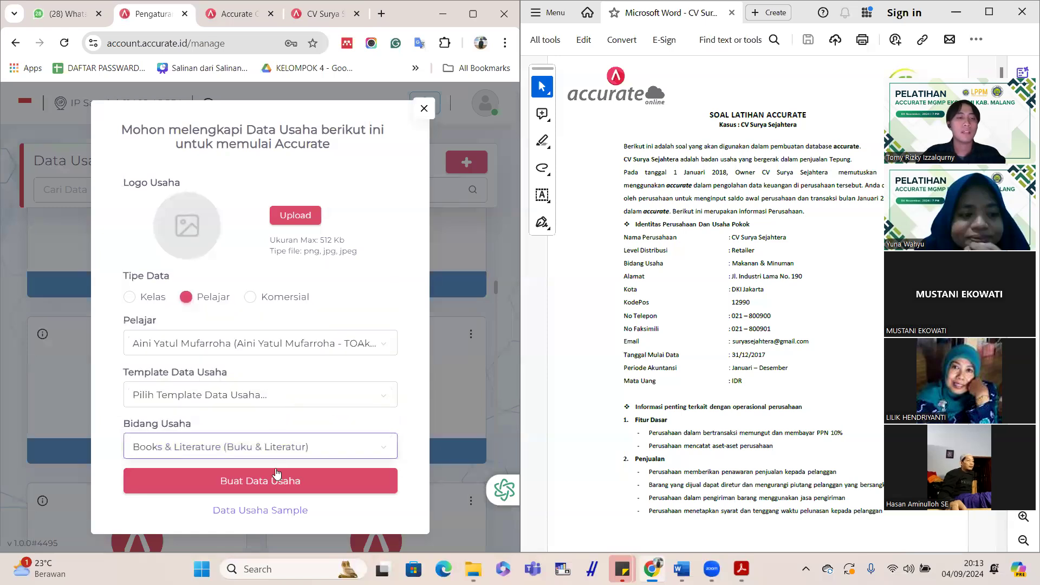
{"action": "left_click", "coordinate": [426, 109]}
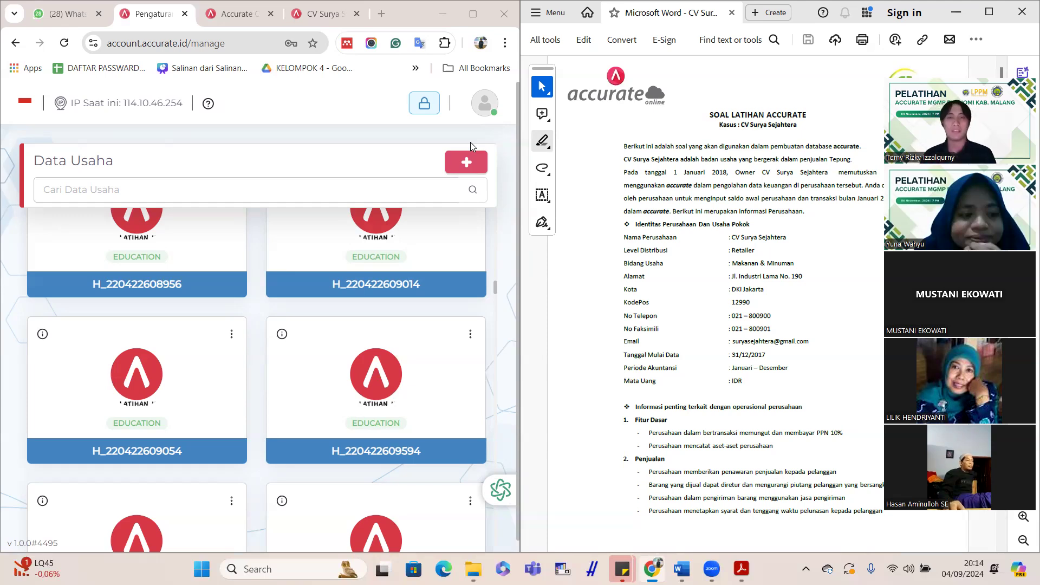
Open user access for CV Surya Sejahtera MGMP Ekonomi, pick Administrator, and close without adding anyone.
{"action": "left_click", "coordinate": [253, 164]}
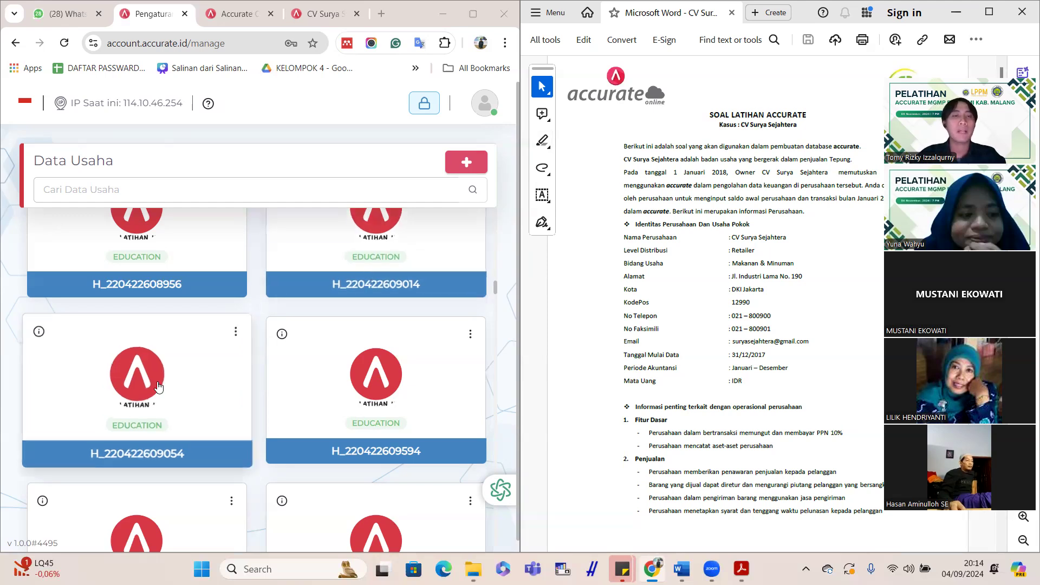
{"action": "scroll", "coordinate": [158, 386], "scroll_direction": "up", "scroll_amount": 10}
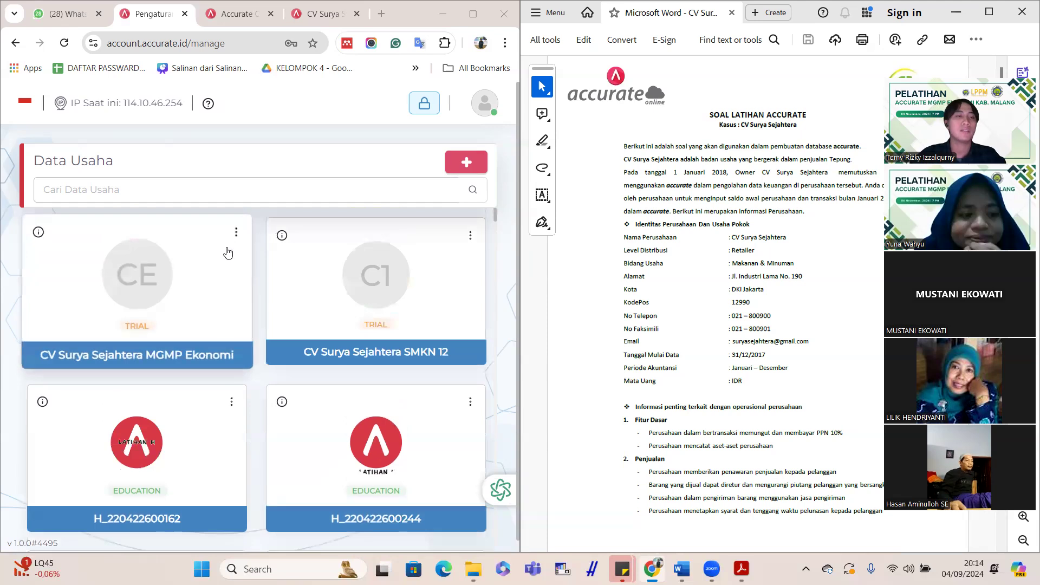
{"action": "left_click", "coordinate": [236, 232]}
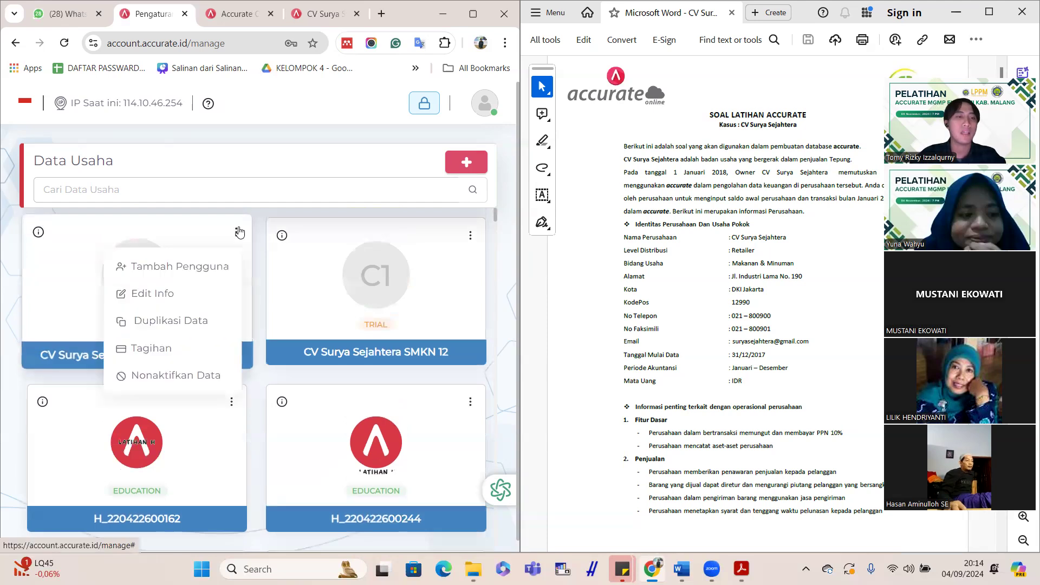
{"action": "left_click", "coordinate": [207, 269]}
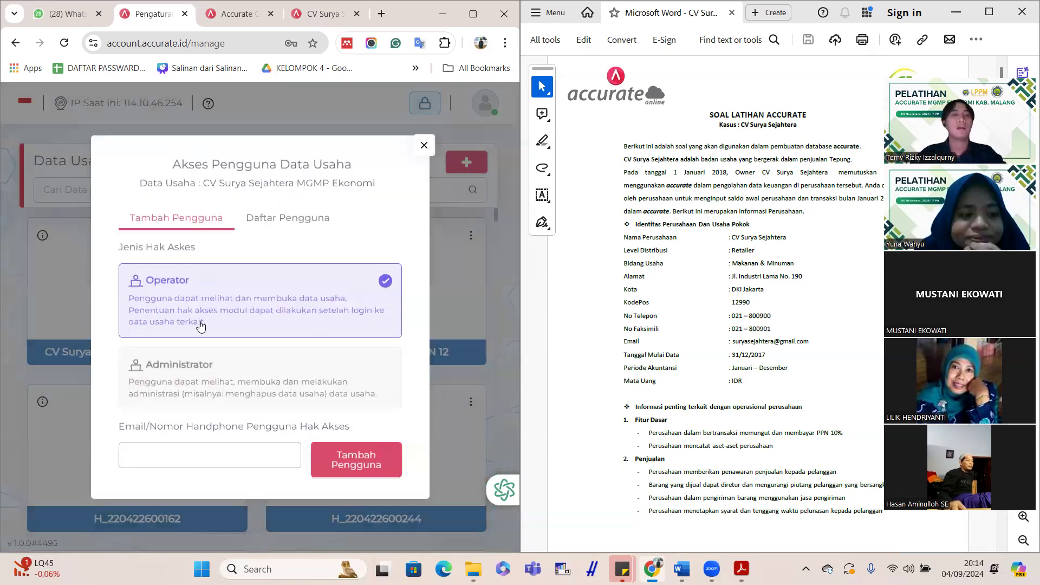
{"action": "left_click", "coordinate": [285, 379]}
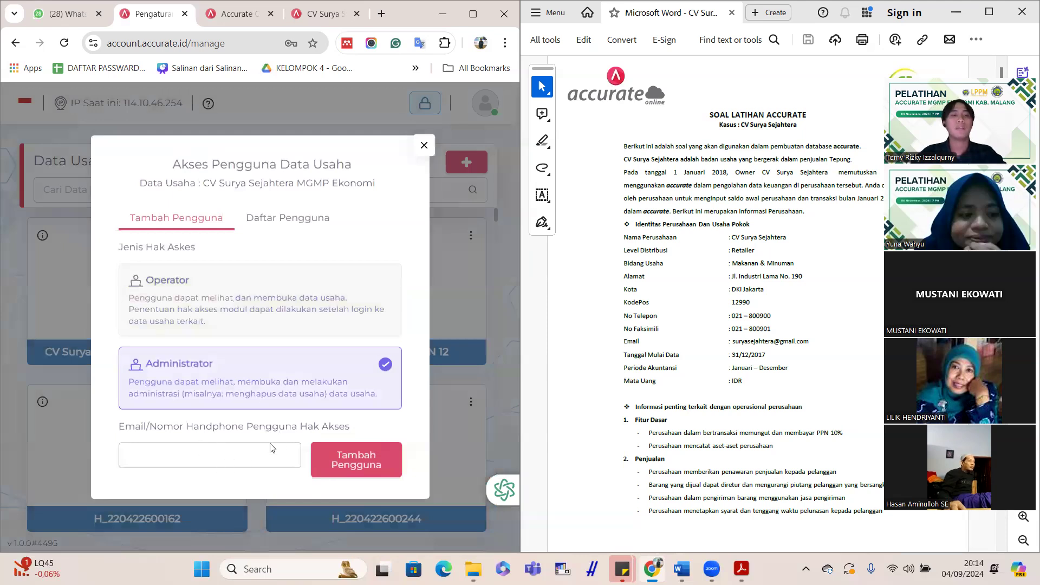
{"action": "left_click", "coordinate": [423, 151]}
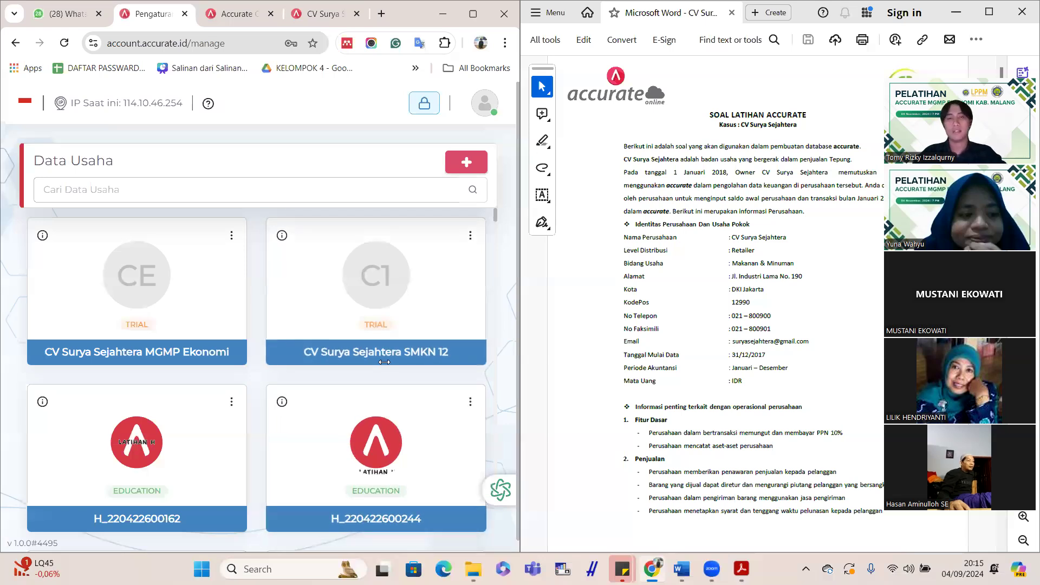
{"action": "left_click", "coordinate": [385, 362]}
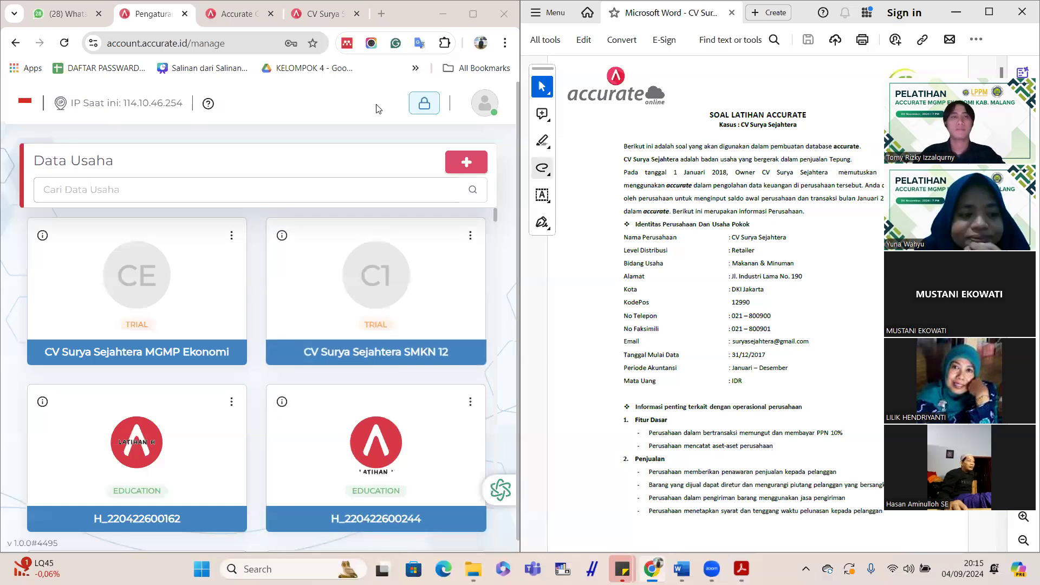
Open the company preferences and paste the company's telephone number from the exercise document into the Telepon field.
{"action": "left_click", "coordinate": [281, 7]}
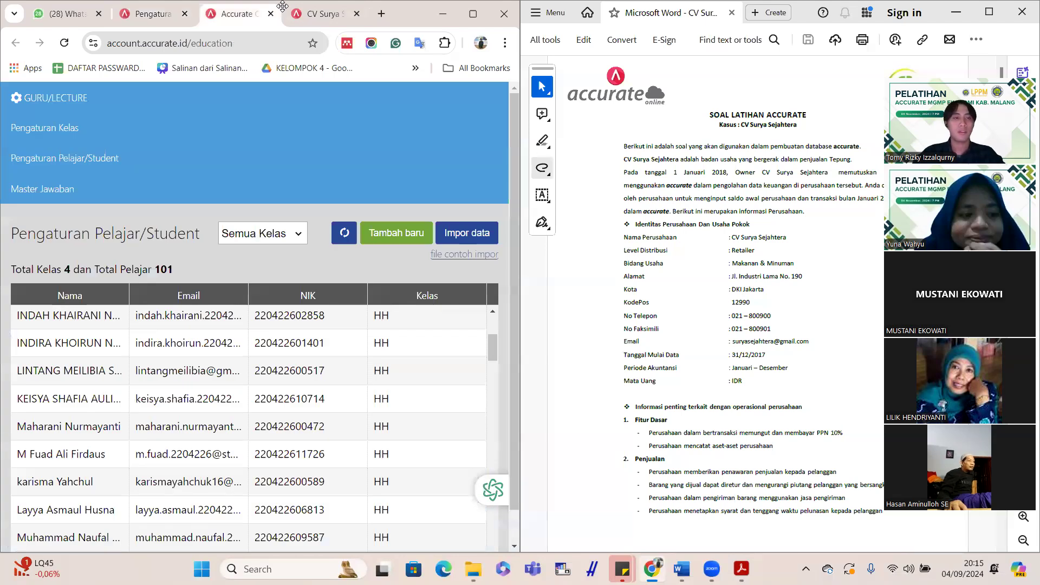
{"action": "left_click", "coordinate": [282, 6]}
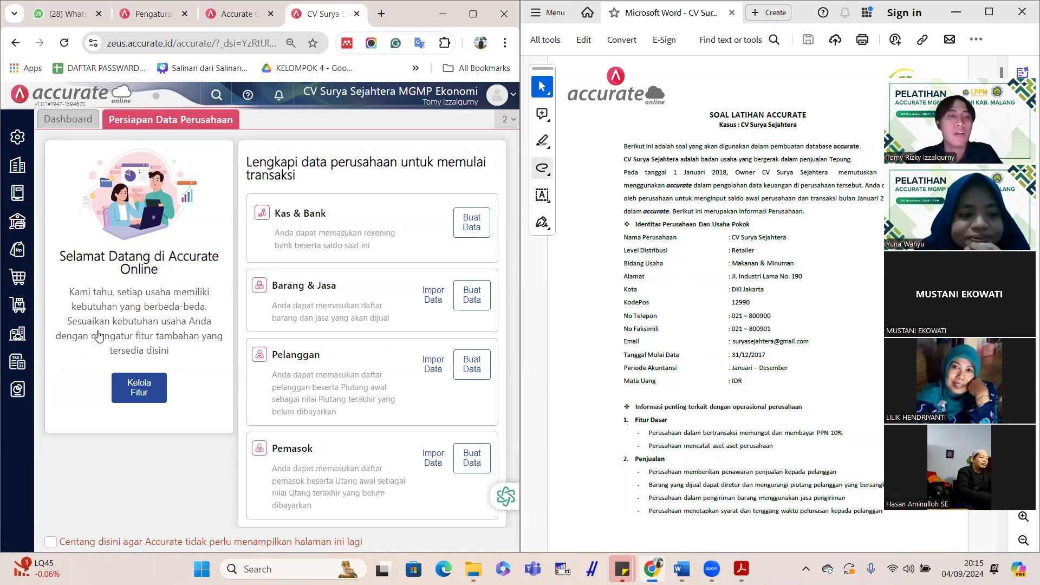
{"action": "left_click", "coordinate": [19, 142]}
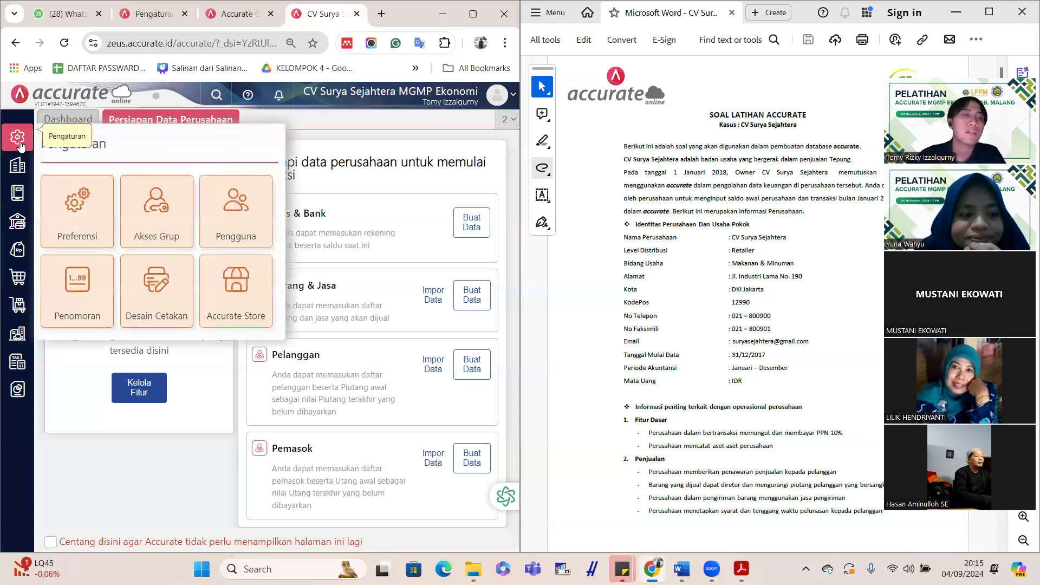
{"action": "left_click", "coordinate": [84, 220]}
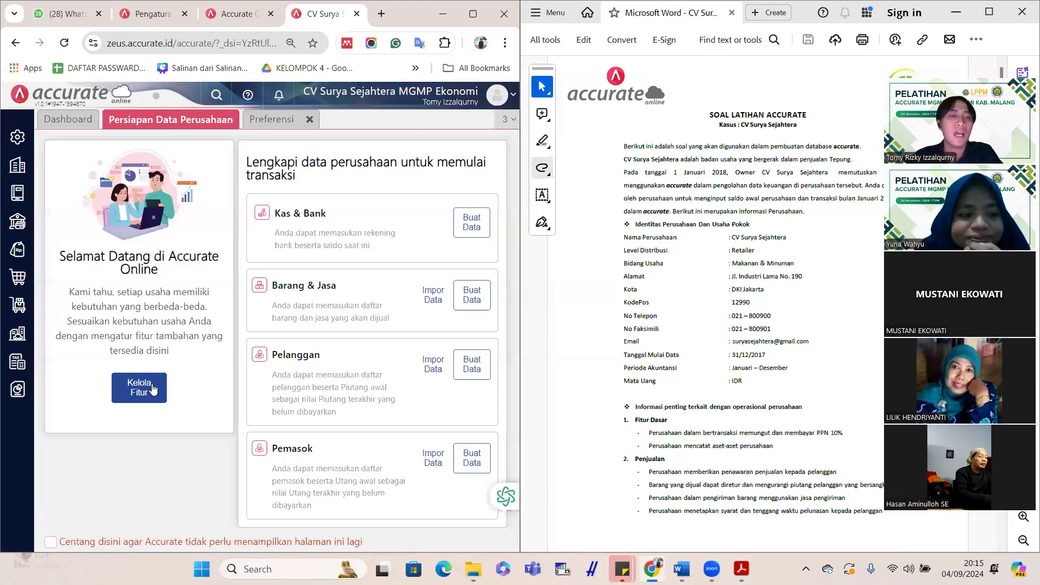
{"action": "left_click", "coordinate": [142, 387]}
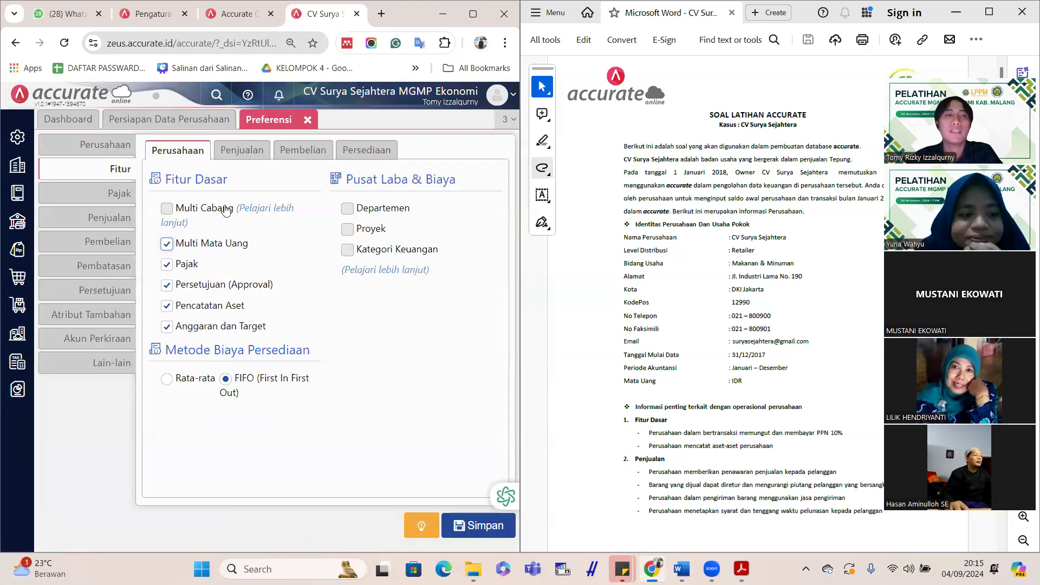
{"action": "left_click", "coordinate": [120, 156]}
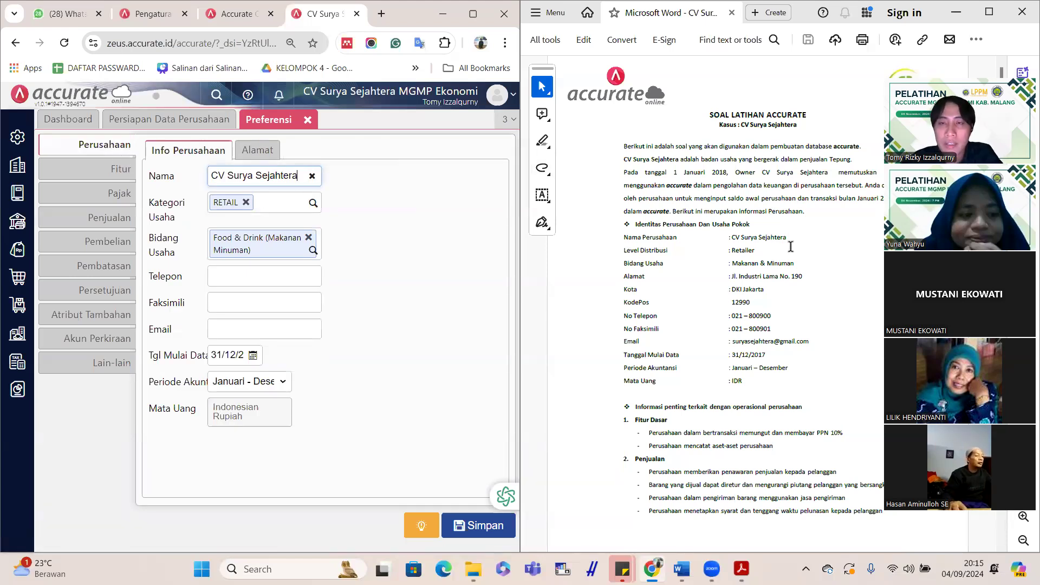
{"action": "left_click", "coordinate": [808, 279]}
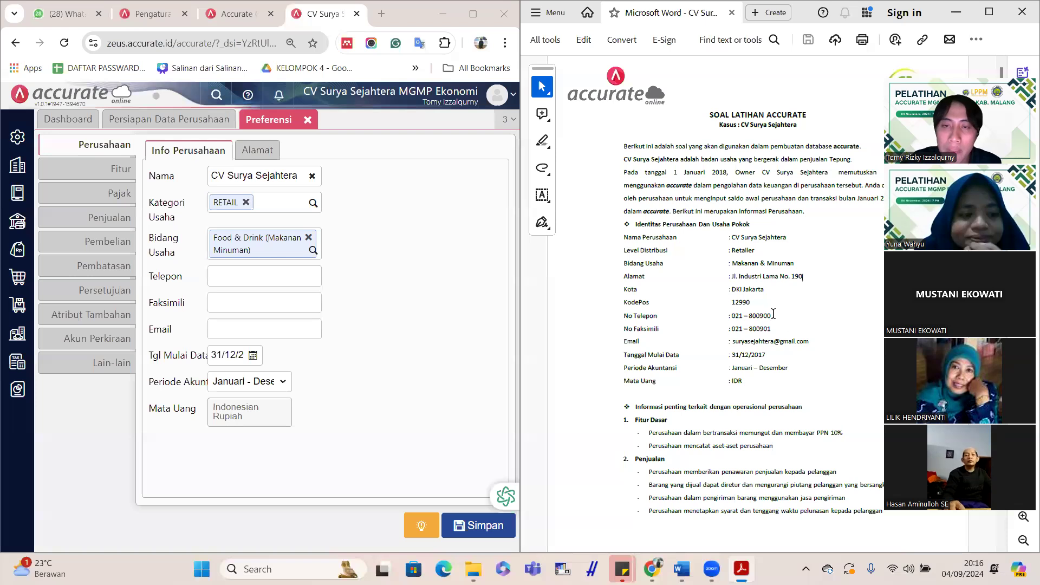
{"action": "left_click_drag", "start_coordinate": [771, 316], "coordinate": [734, 320]}
{"action": "key", "text": "ctrl+c"}
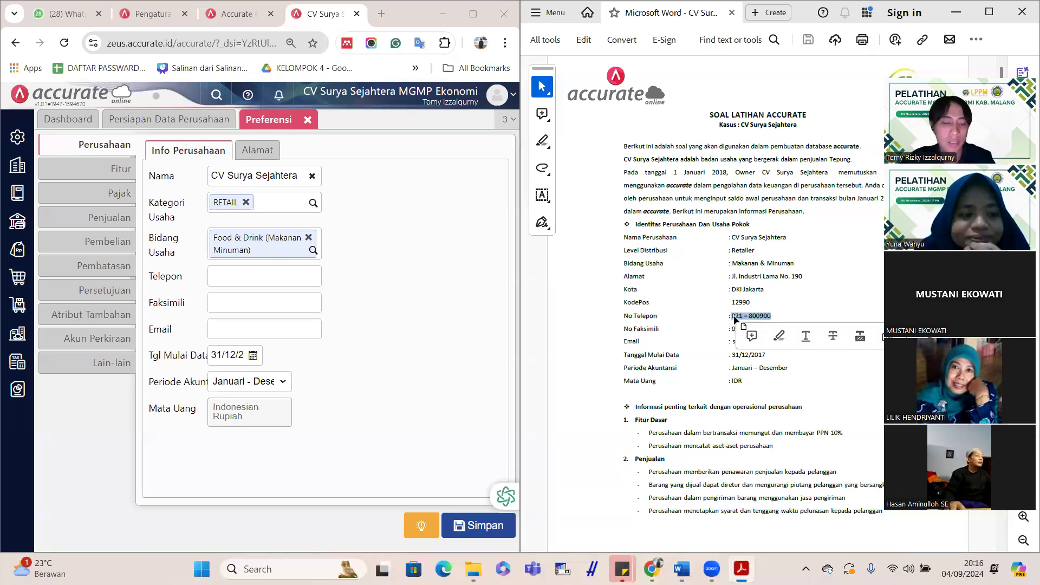
{"action": "left_click", "coordinate": [280, 283]}
{"action": "key", "text": "ctrl+v"}
{"action": "left_click", "coordinate": [790, 299]}
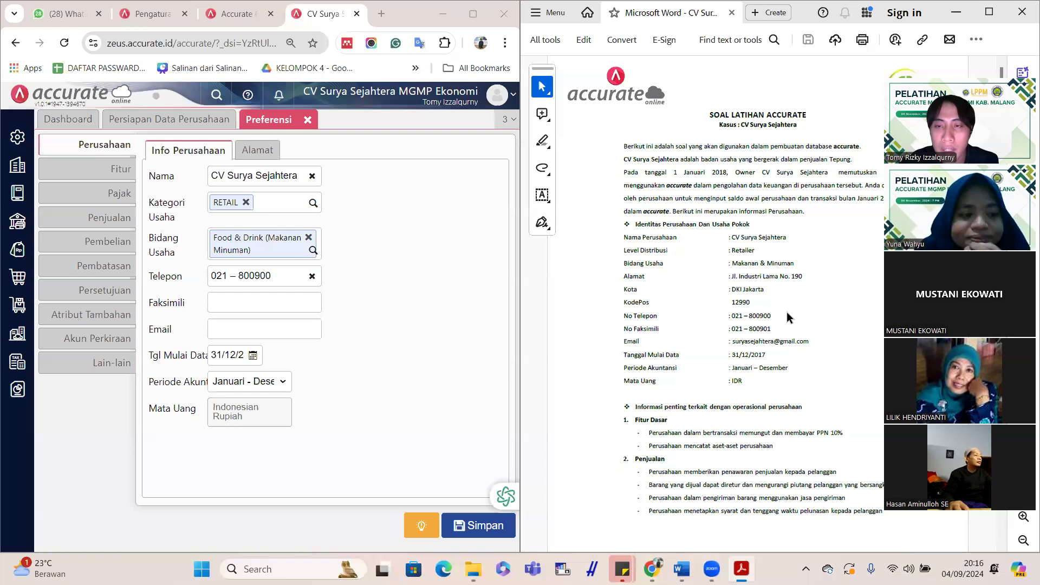
{"action": "left_click_drag", "start_coordinate": [775, 329], "coordinate": [737, 336]}
{"action": "key", "text": "ctrl+c"}
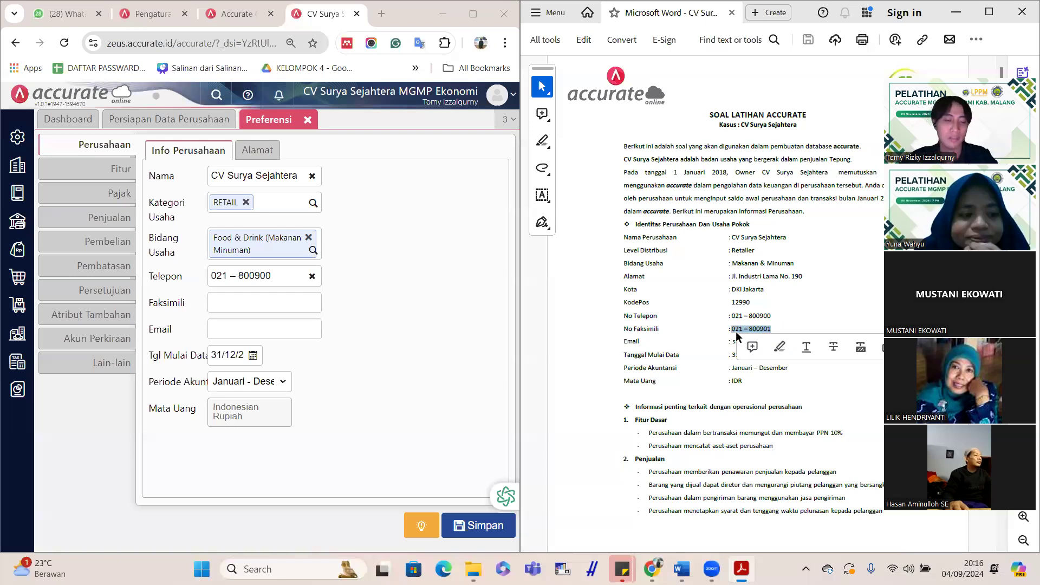
{"action": "left_click", "coordinate": [221, 308]}
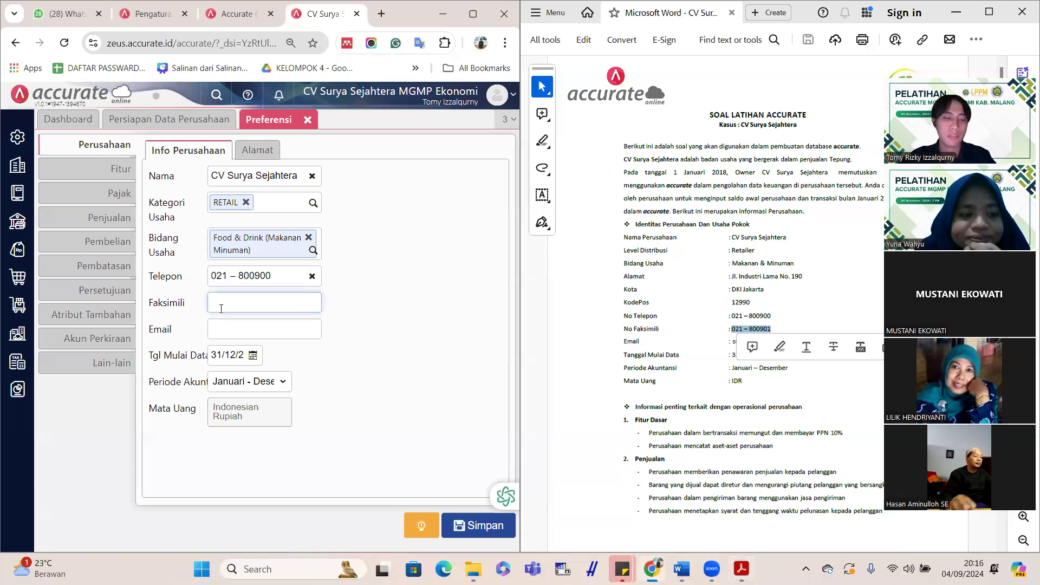
{"action": "key", "text": "ctrl+v"}
Paste the company's e-mail address from the exercise document into the Email field.
{"action": "left_click", "coordinate": [803, 305]}
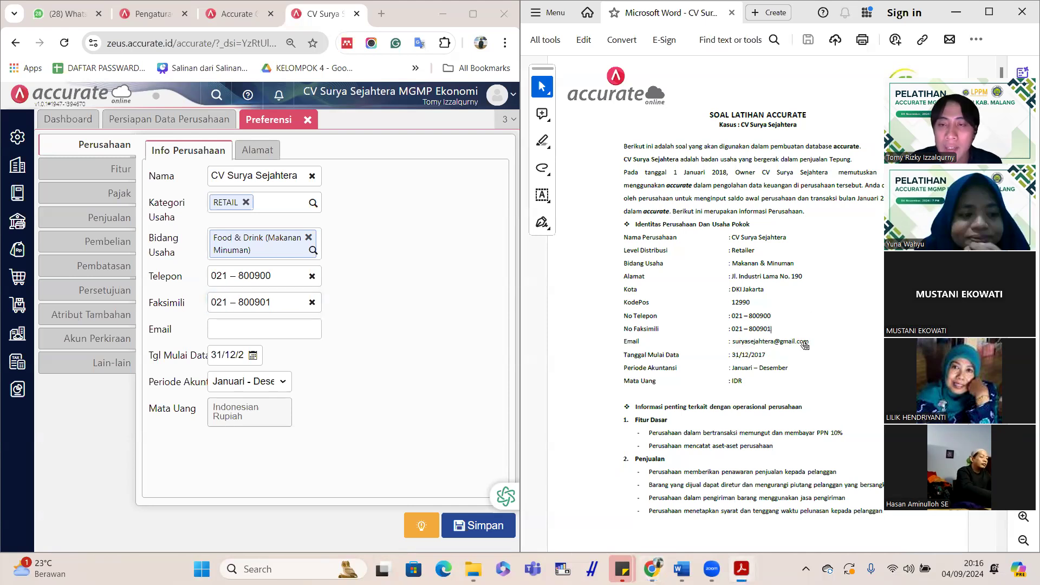
{"action": "left_click_drag", "start_coordinate": [811, 343], "coordinate": [732, 345]}
{"action": "key", "text": "ctrl+c"}
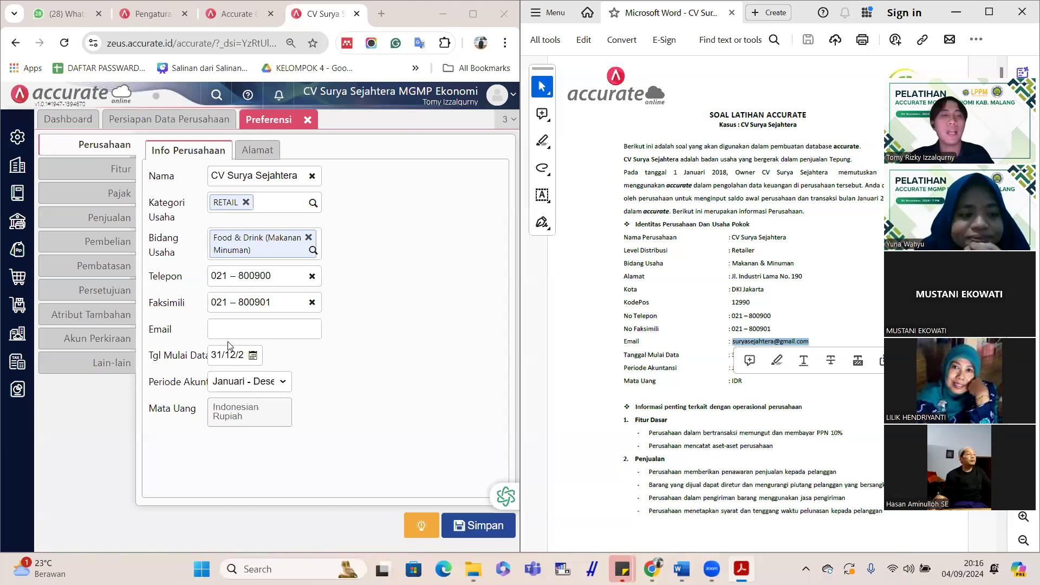
{"action": "left_click", "coordinate": [251, 329]}
{"action": "key", "text": "ctrl+v"}
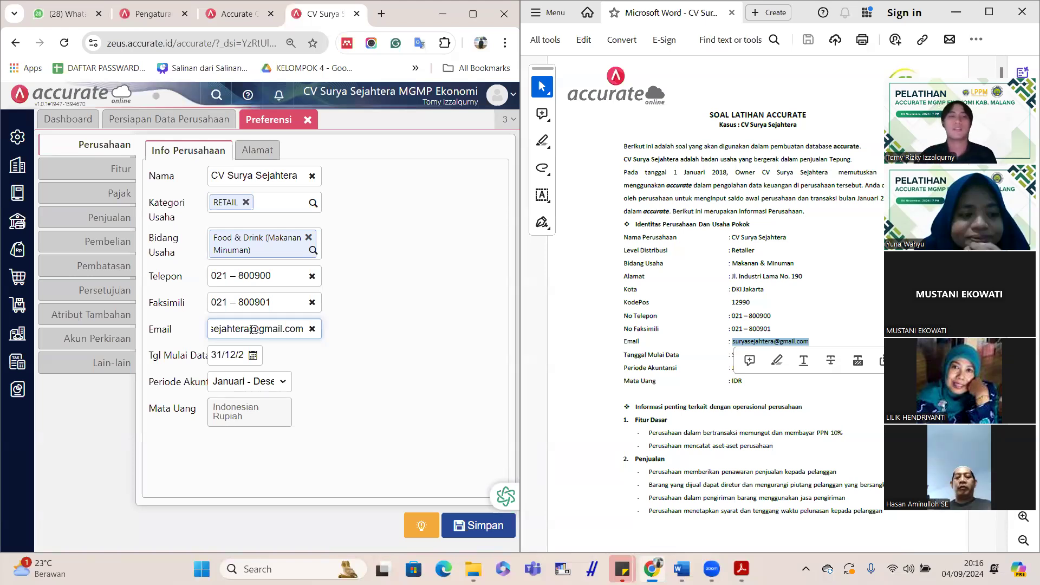
{"action": "left_click", "coordinate": [357, 376]}
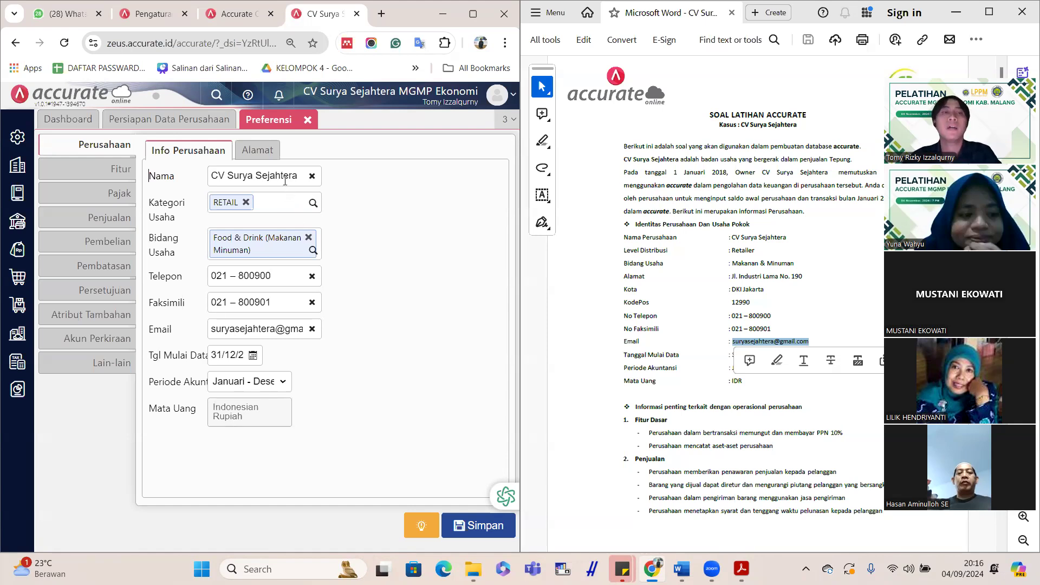
On the address tab, paste the street address Industri Lama No. 190 from the exercise document into the Jalan field.
{"action": "left_click", "coordinate": [251, 154]}
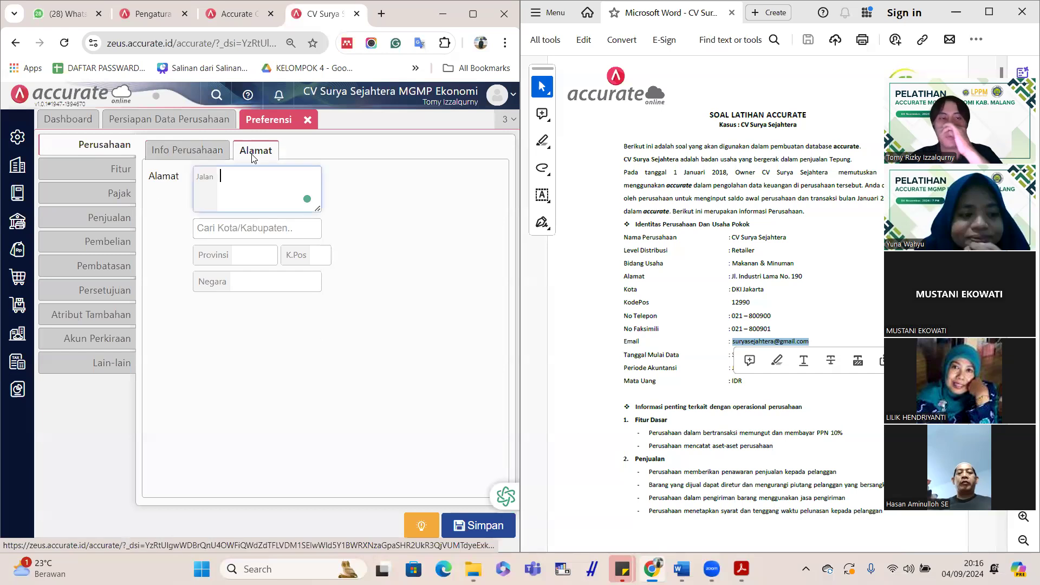
{"action": "left_click", "coordinate": [813, 301]}
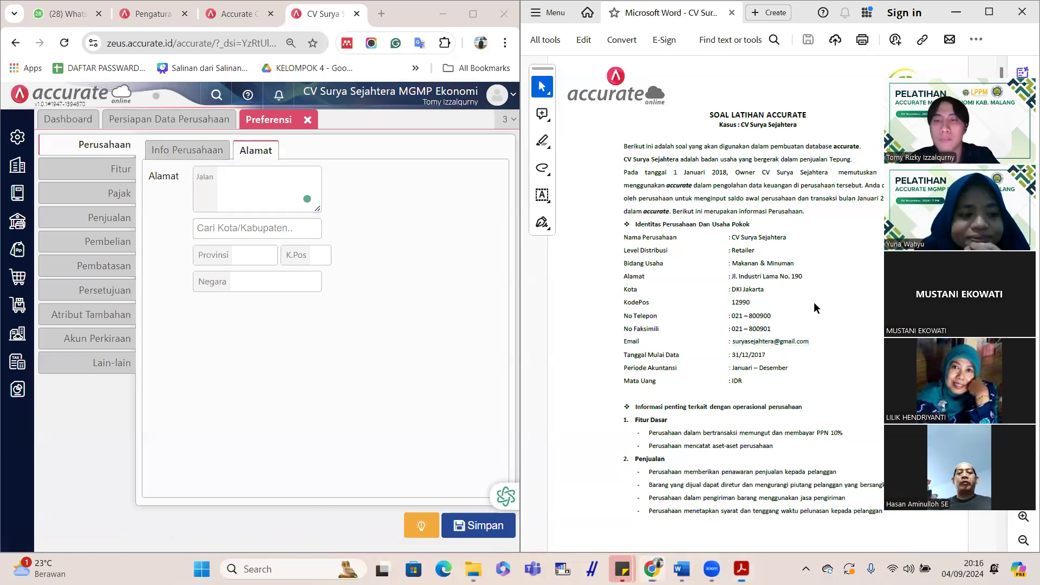
{"action": "left_click_drag", "start_coordinate": [806, 275], "coordinate": [750, 280]}
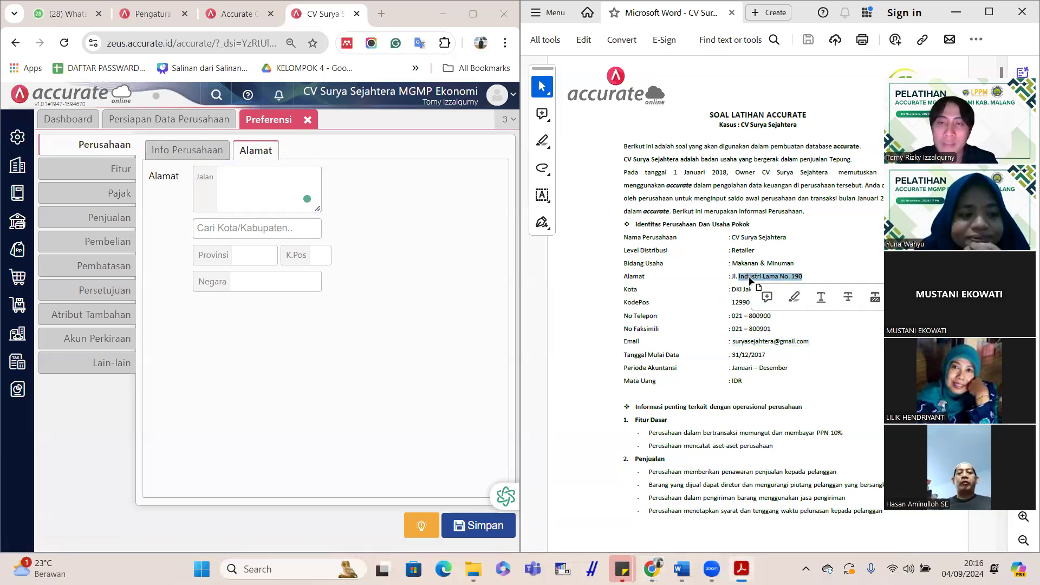
{"action": "left_click", "coordinate": [261, 192]}
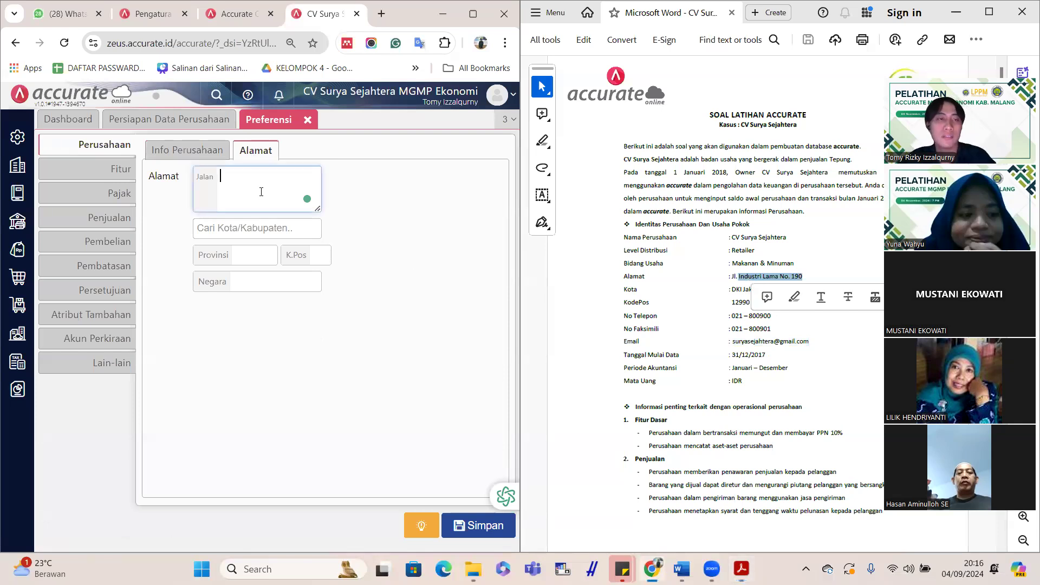
{"action": "key", "text": "ctrl+v"}
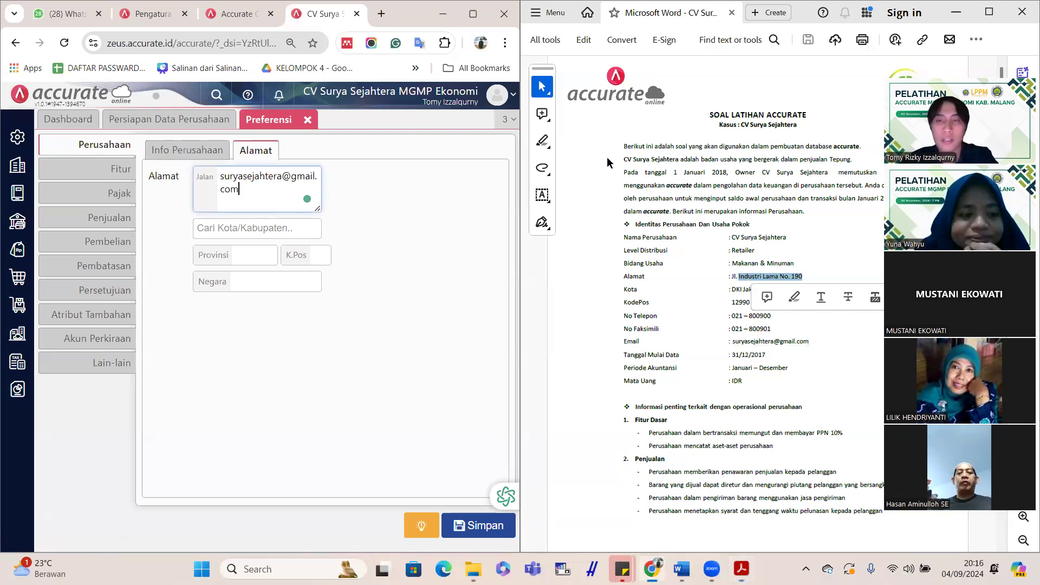
{"action": "key", "text": "ctrl+z"}
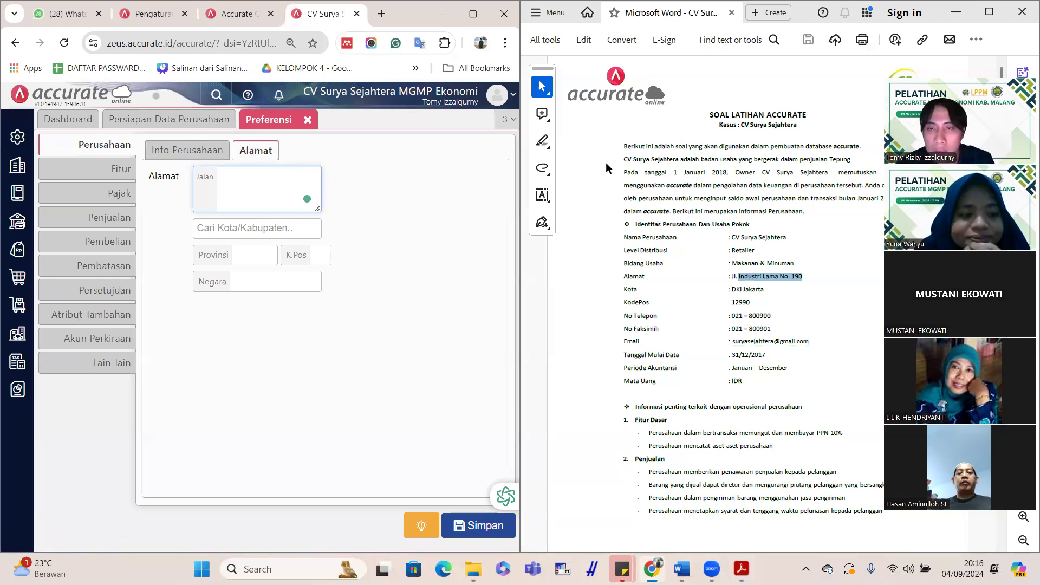
{"action": "right_click", "coordinate": [796, 281]}
{"action": "left_click", "coordinate": [816, 290]}
{"action": "left_click", "coordinate": [245, 181]}
{"action": "key", "text": "ctrl+v"}
Search for jakarta and pick DKI Jakarta as the city, then check the province and postal code fields.
{"action": "left_click", "coordinate": [269, 233]}
{"action": "type", "text": "jakarta"}
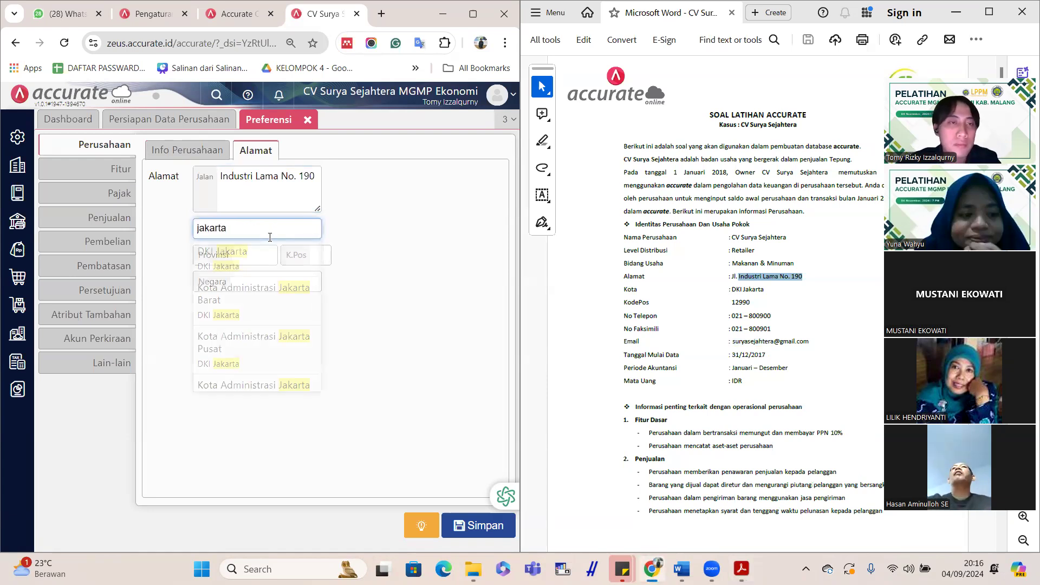
{"action": "left_click", "coordinate": [267, 248]}
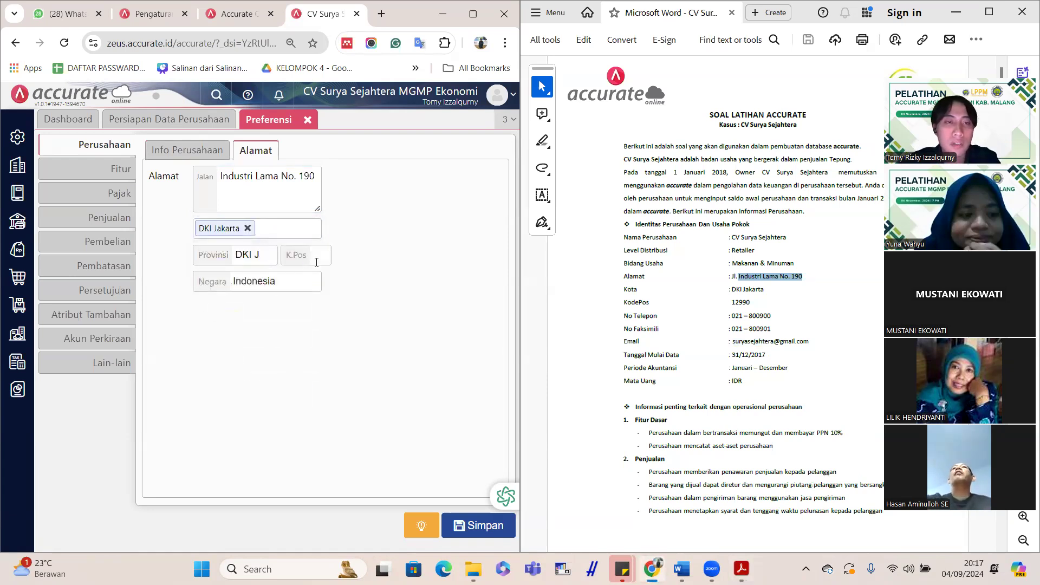
{"action": "left_click", "coordinate": [318, 261]}
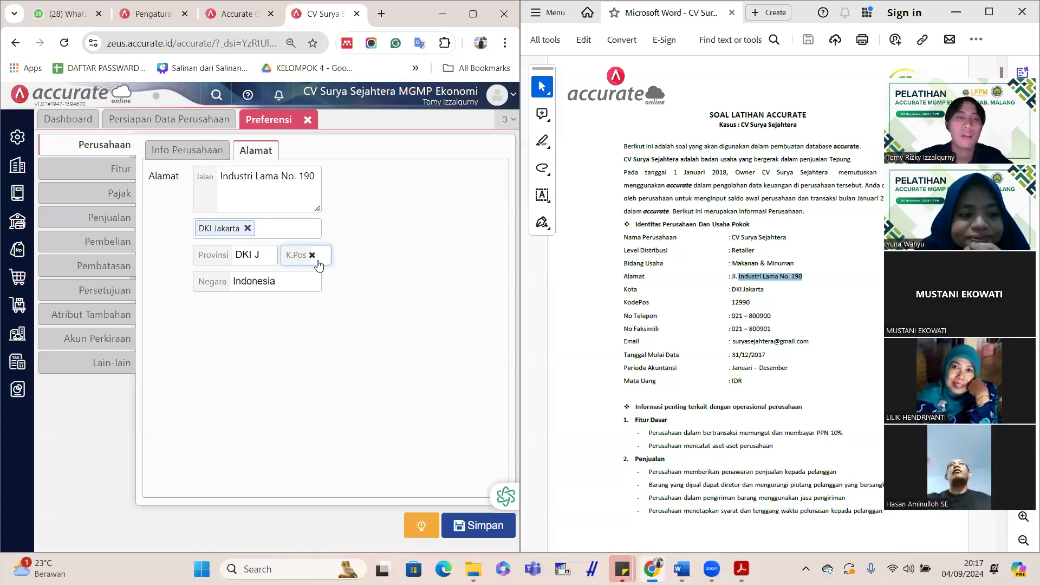
{"action": "left_click", "coordinate": [371, 248]}
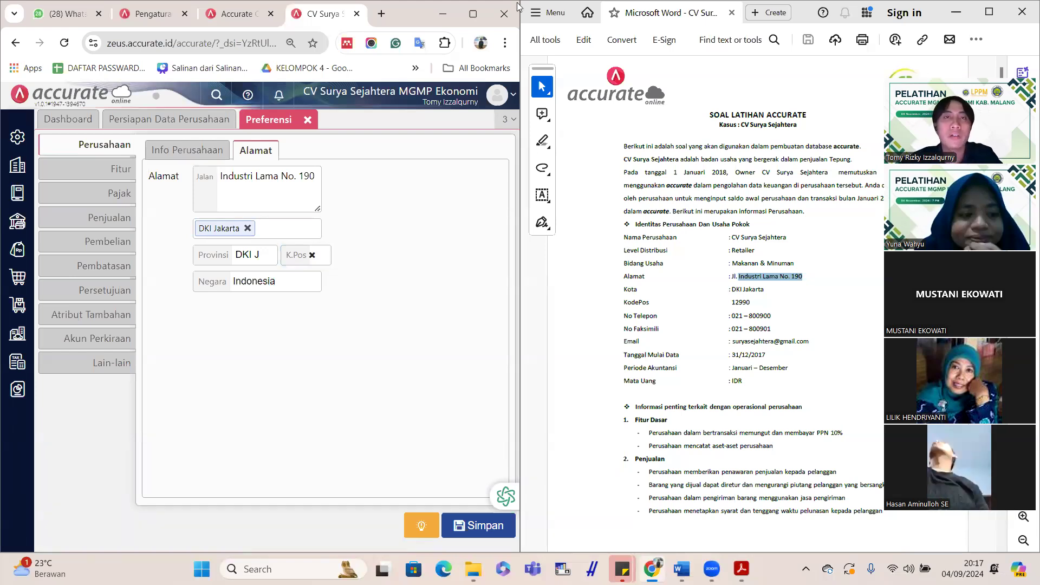
{"action": "left_click", "coordinate": [473, 13]}
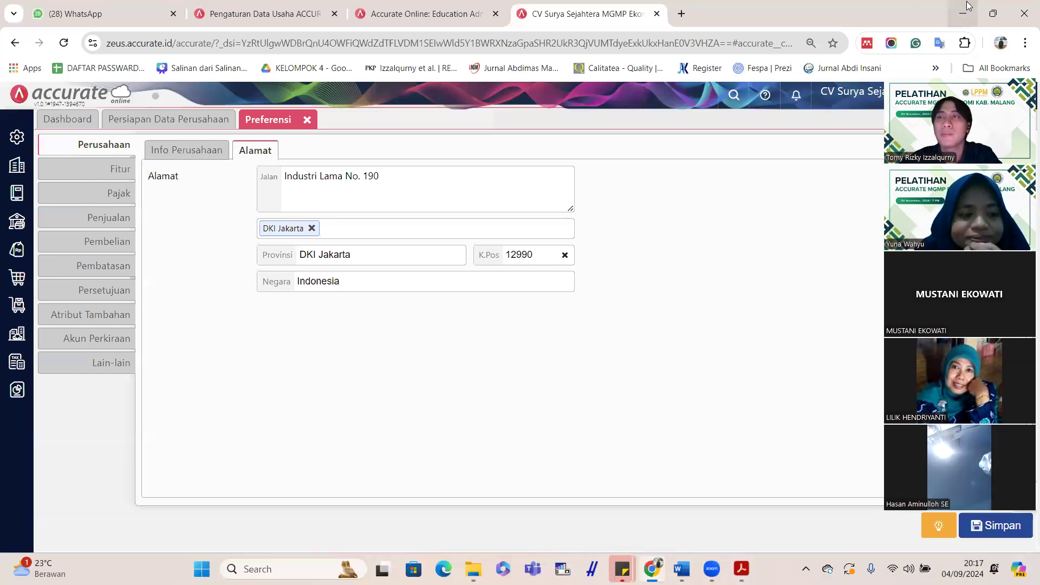
{"action": "mouse_move", "coordinate": [985, 6]}
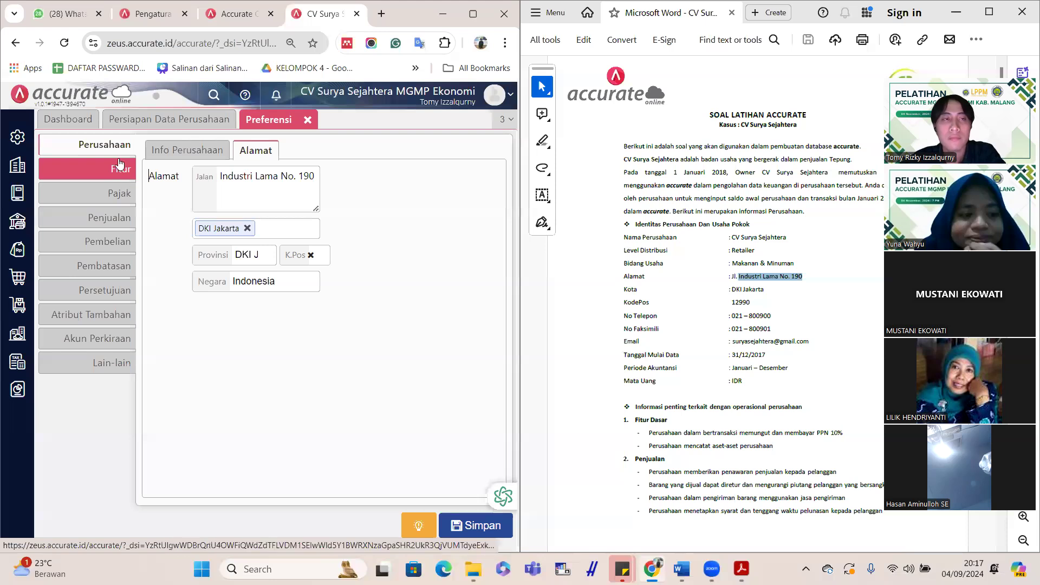
Review the company info and address tabs against the company identity in the exercise document.
{"action": "left_click", "coordinate": [187, 150]}
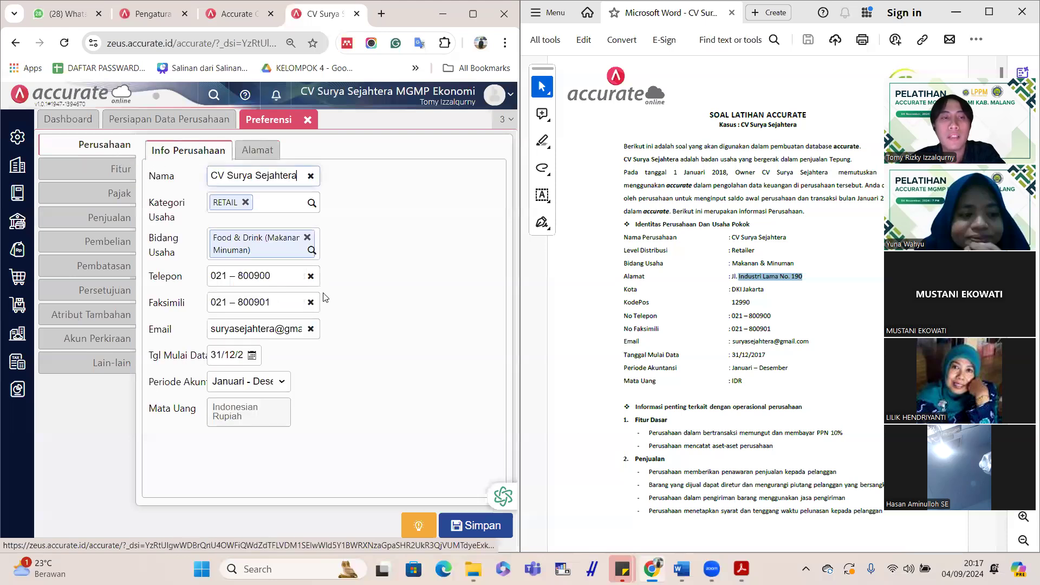
{"action": "left_click", "coordinate": [253, 153]}
{"action": "left_click", "coordinate": [212, 153]}
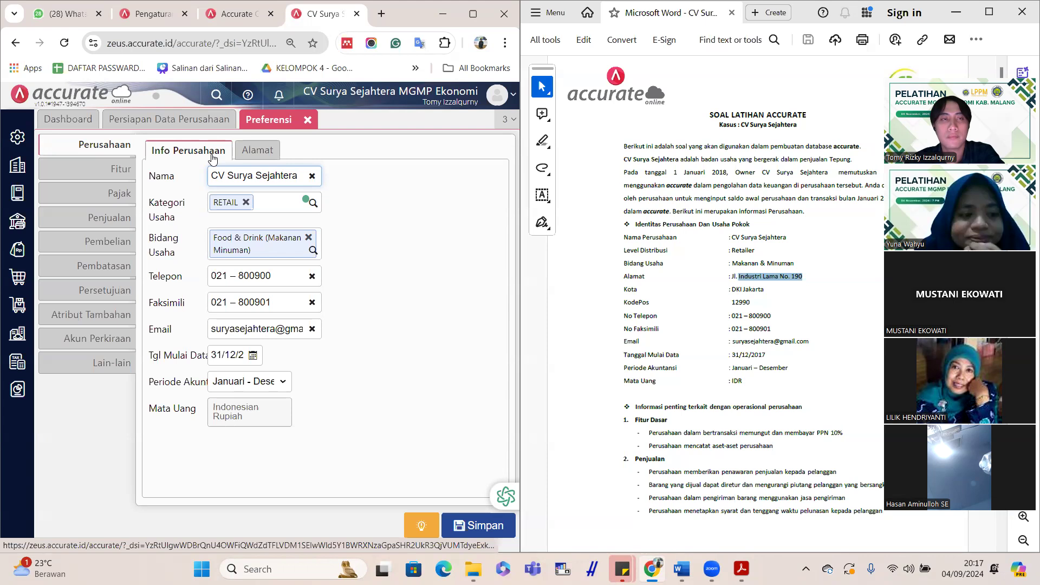
{"action": "left_click", "coordinate": [333, 81]}
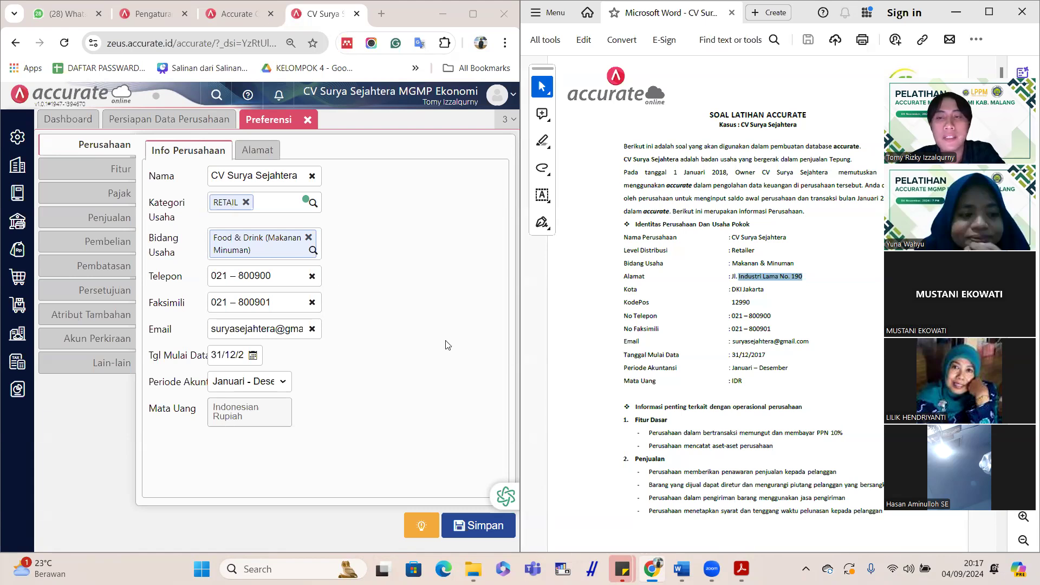
{"action": "left_click", "coordinate": [801, 361]}
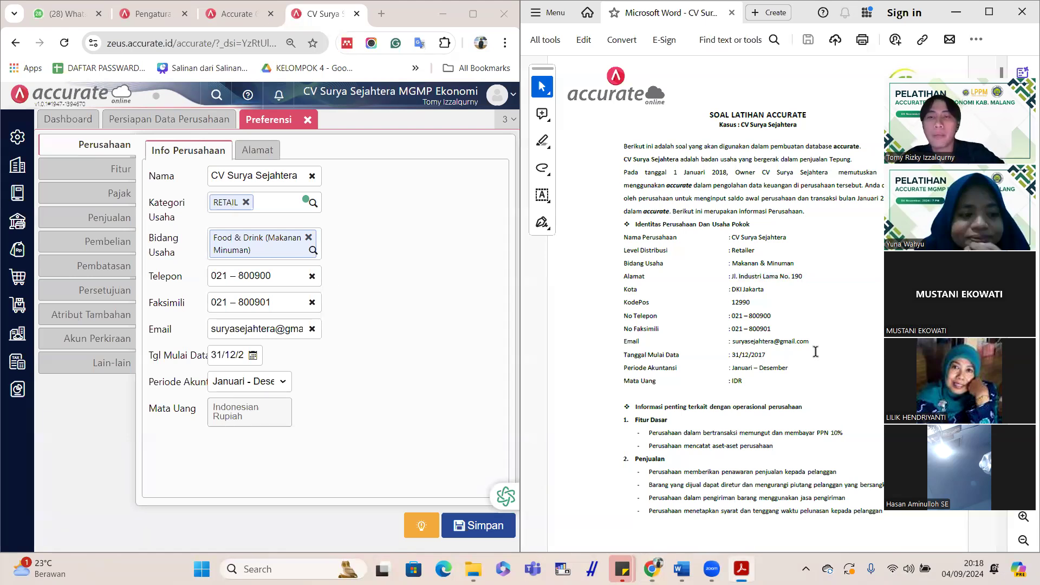
{"action": "scroll", "coordinate": [816, 351], "scroll_direction": "up", "scroll_amount": 5, "text": "ctrl"}
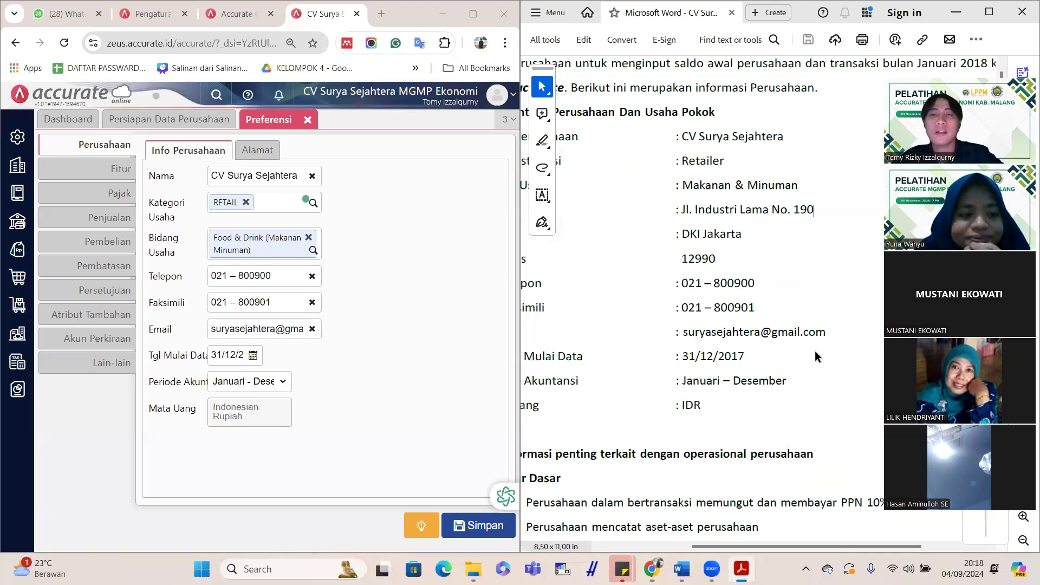
{"action": "scroll", "coordinate": [771, 337], "scroll_direction": "right", "scroll_amount": 4}
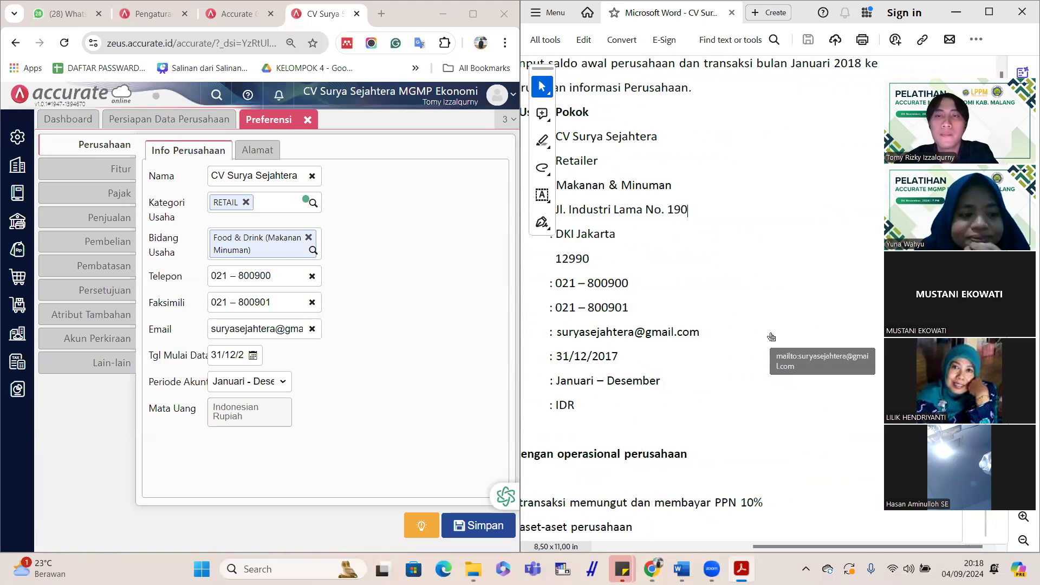
{"action": "scroll", "coordinate": [771, 337], "scroll_direction": "left", "scroll_amount": 6}
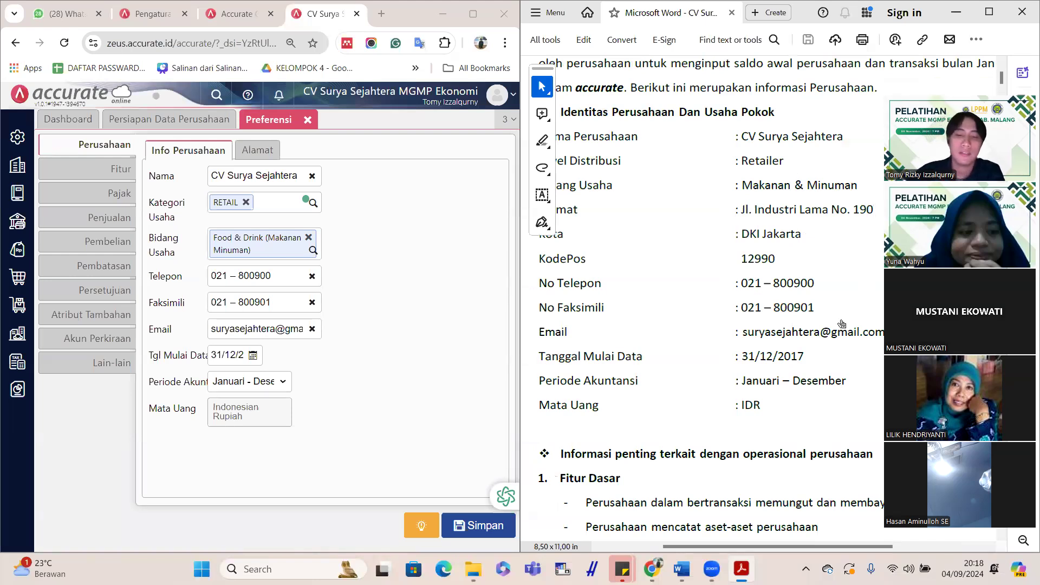
Take a full-screen screenshot of the filled company preferences.
{"action": "key", "text": "super+shift+s"}
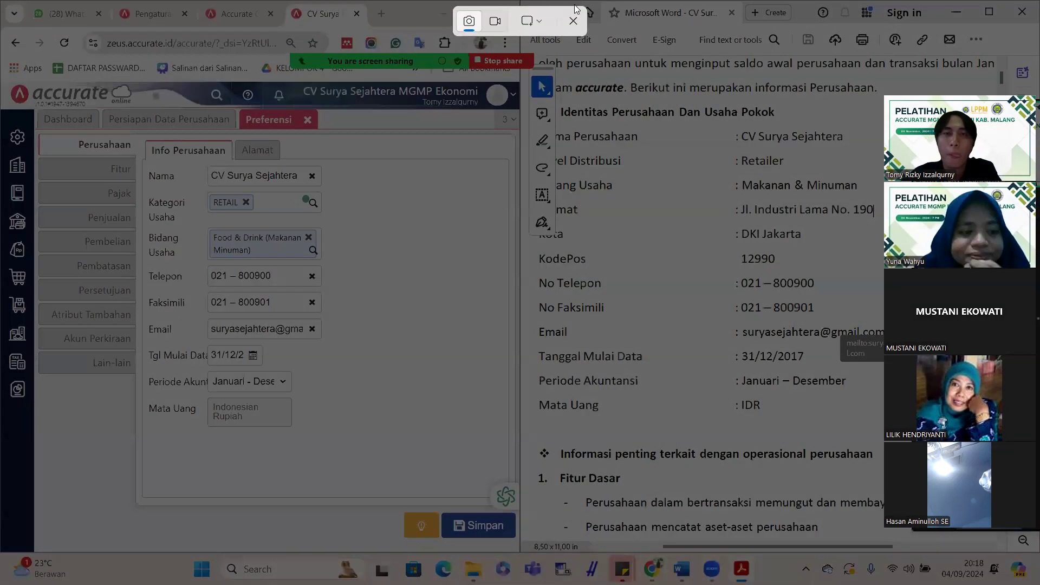
{"action": "left_click", "coordinate": [541, 20]}
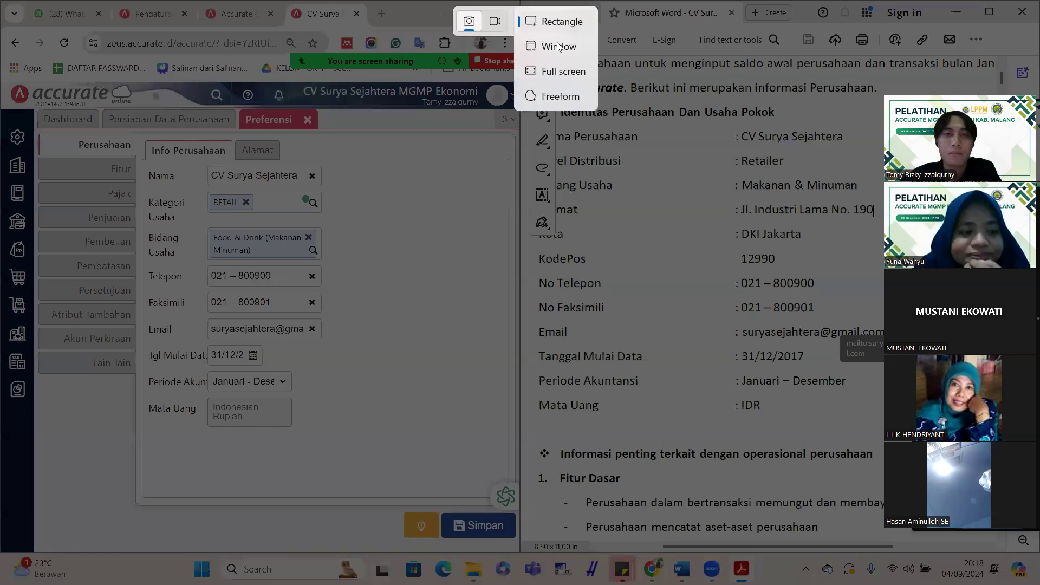
{"action": "left_click", "coordinate": [564, 72]}
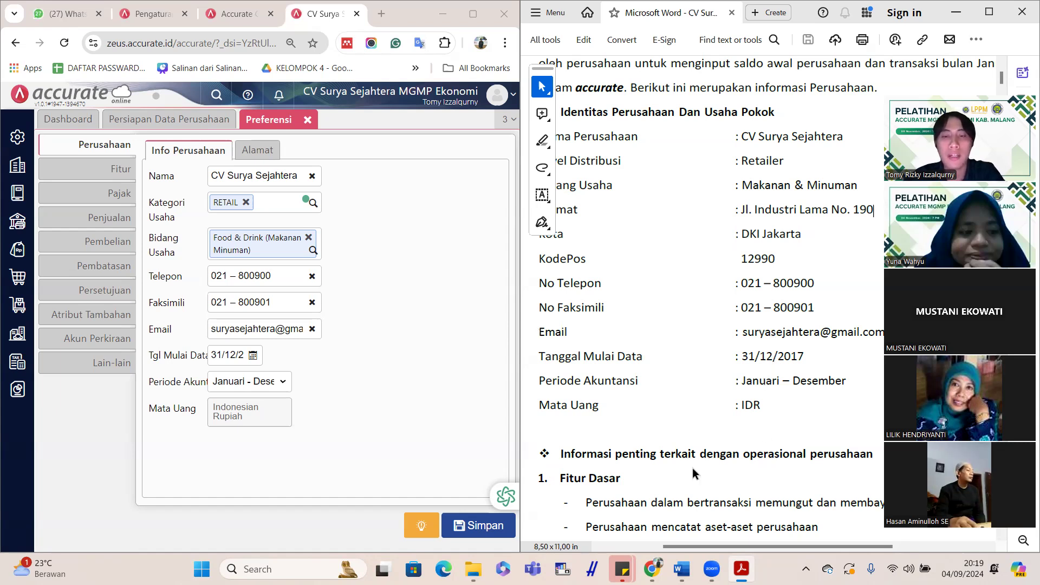
Compare the address tab entries with the exercise document's company details once more.
{"action": "scroll", "coordinate": [693, 472], "scroll_direction": "down", "scroll_amount": 4}
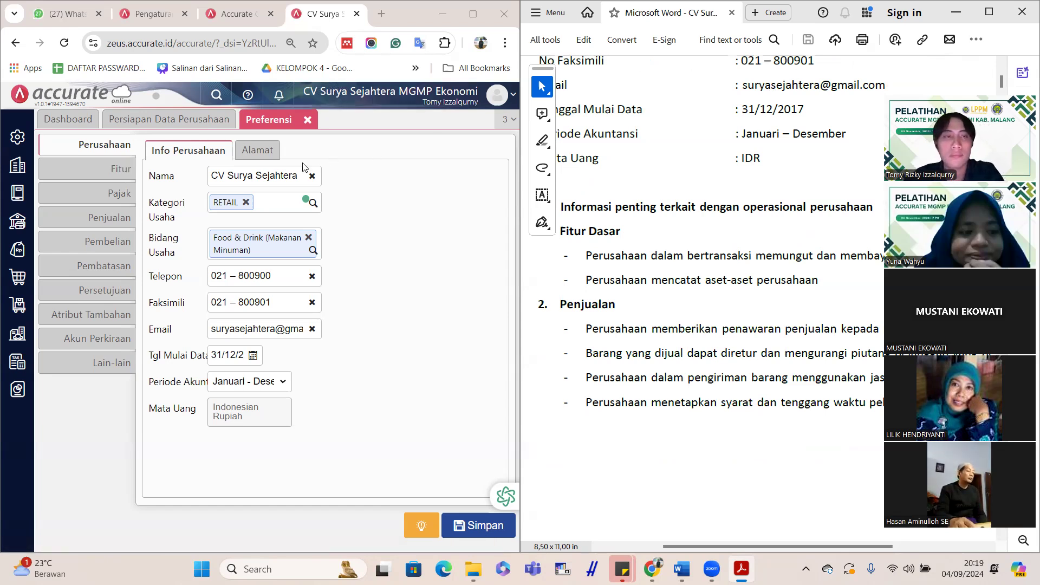
{"action": "left_click", "coordinate": [200, 155]}
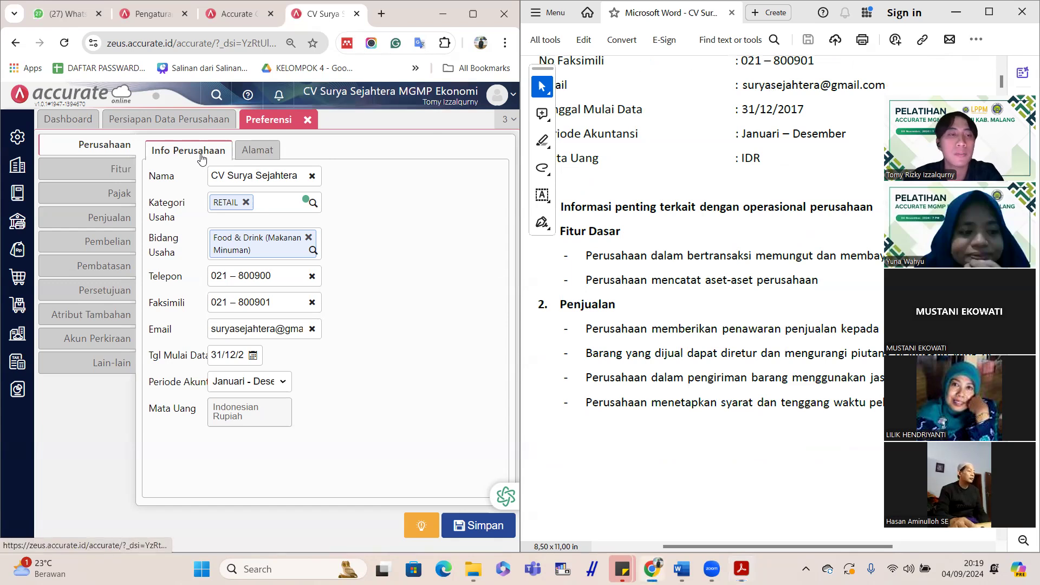
{"action": "left_click", "coordinate": [246, 157]}
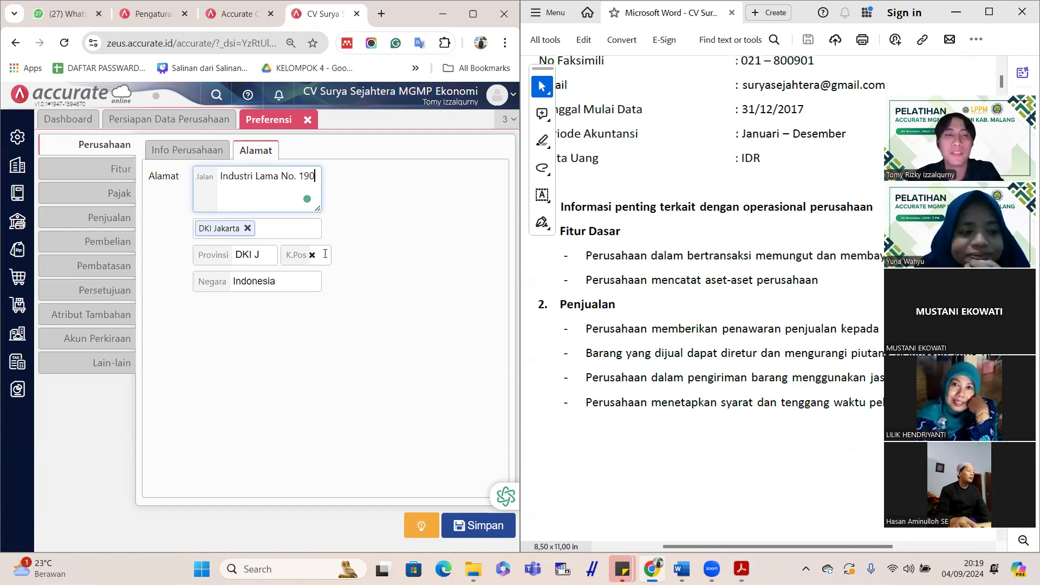
{"action": "scroll", "coordinate": [713, 146], "scroll_direction": "up", "scroll_amount": 5}
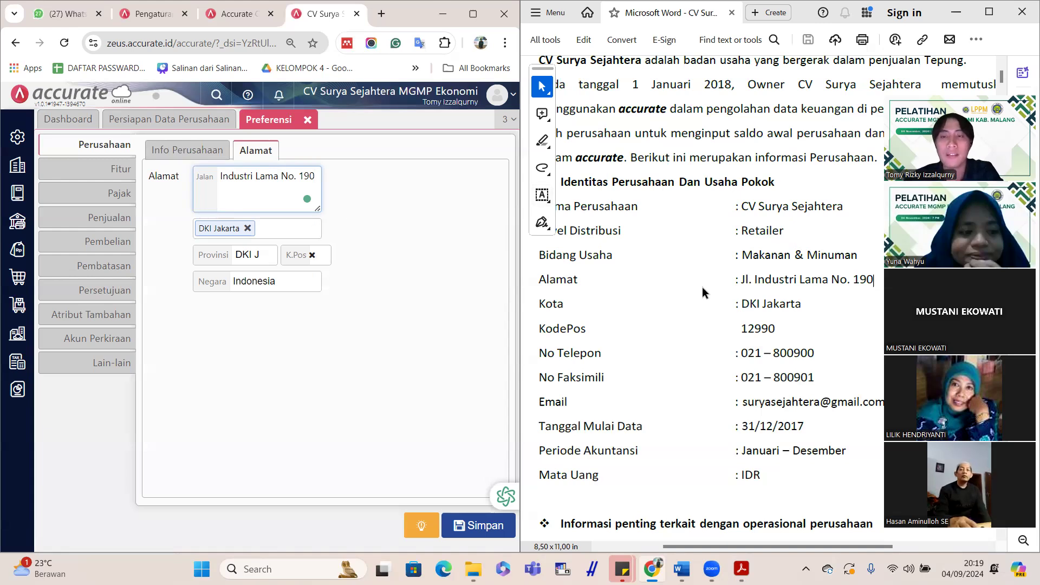
{"action": "left_click", "coordinate": [286, 287]}
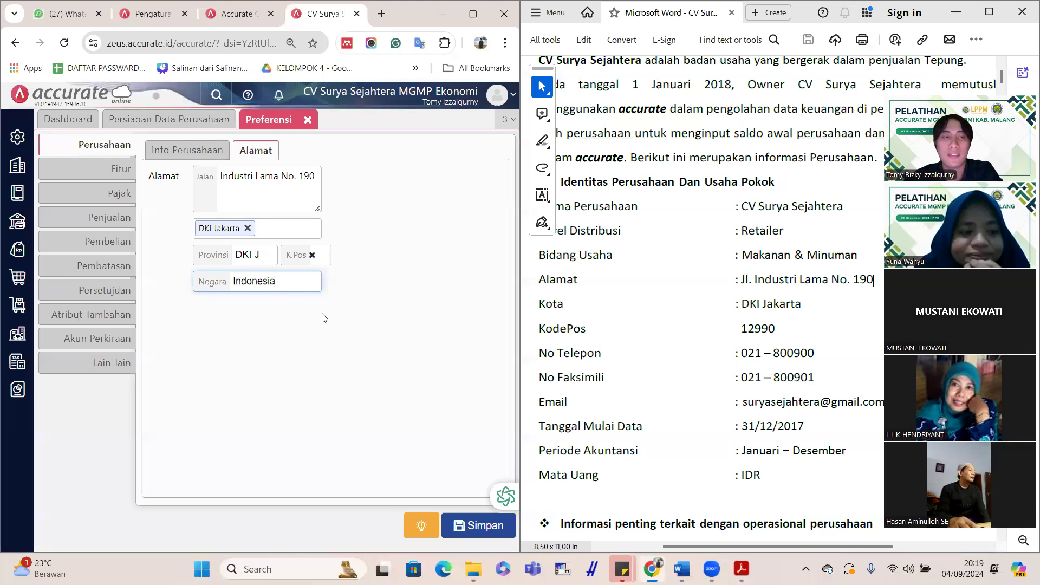
{"action": "left_click", "coordinate": [364, 358]}
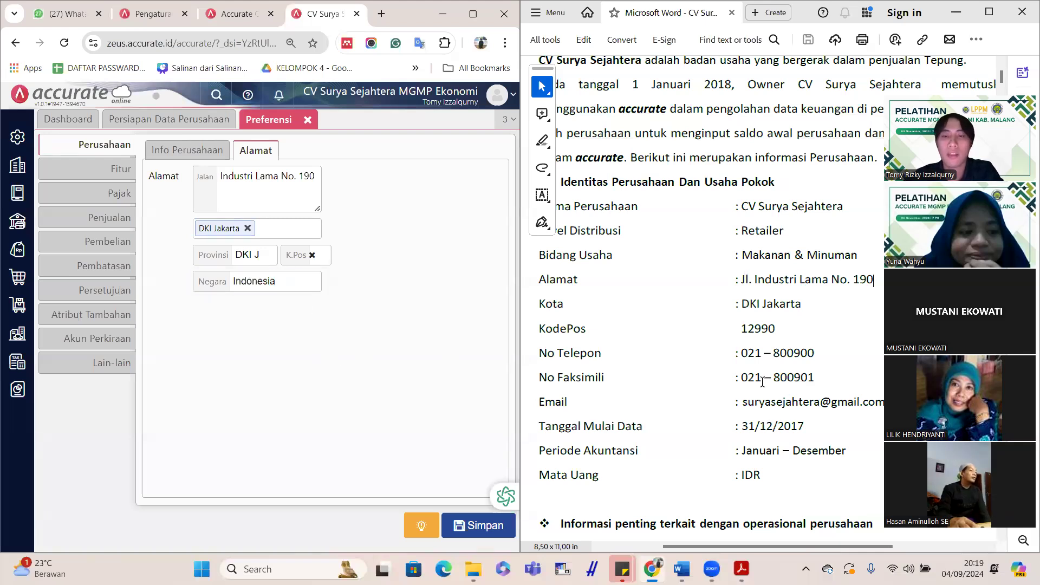
Open the Fitur preferences and browse its Perusahaan, Penjualan, Pembelian and Persediaan tabs against the exercise document.
{"action": "scroll", "coordinate": [762, 382], "scroll_direction": "down", "scroll_amount": 2}
{"action": "scroll", "coordinate": [762, 382], "scroll_direction": "down", "scroll_amount": 5}
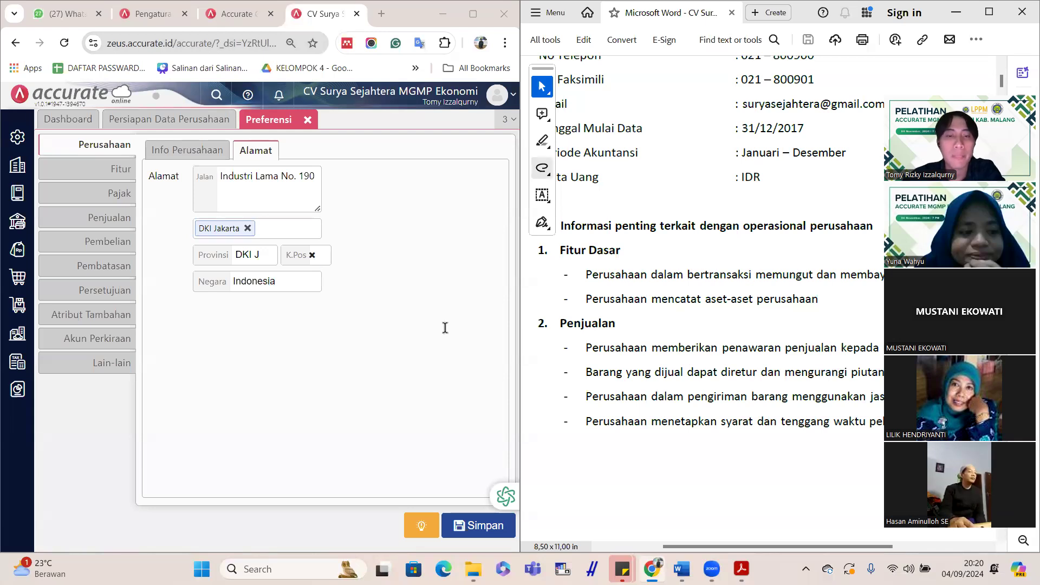
{"action": "left_click", "coordinate": [118, 171]}
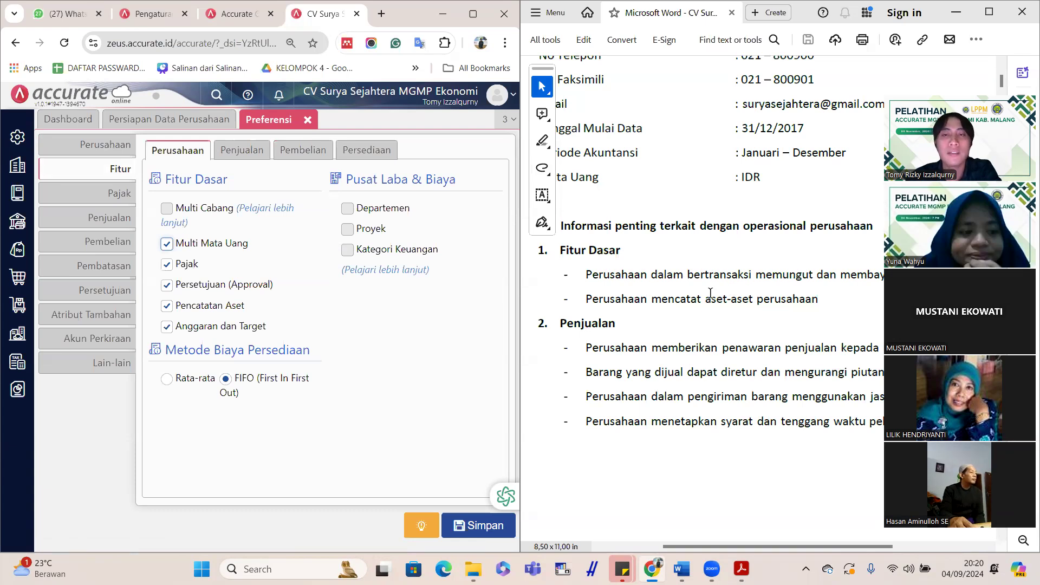
{"action": "scroll", "coordinate": [711, 293], "scroll_direction": "up", "scroll_amount": 3}
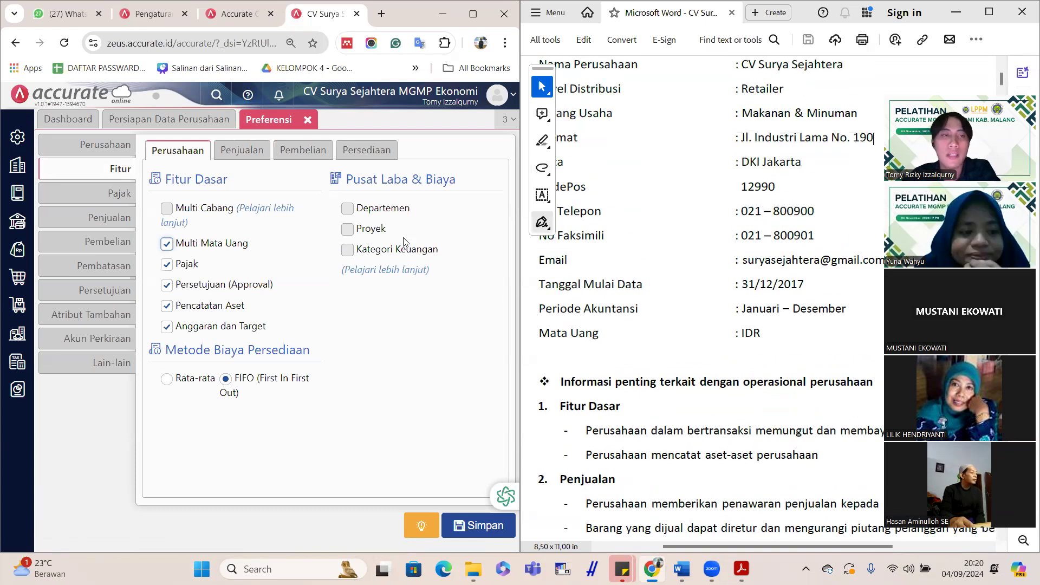
{"action": "left_click", "coordinate": [108, 152]}
{"action": "left_click", "coordinate": [119, 169]}
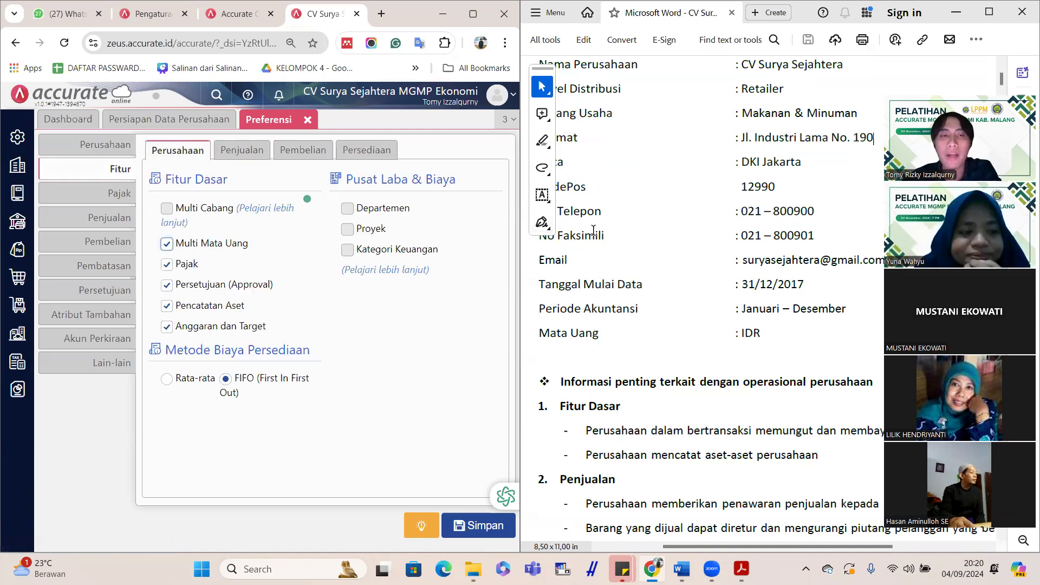
{"action": "scroll", "coordinate": [632, 405], "scroll_direction": "down", "scroll_amount": 2}
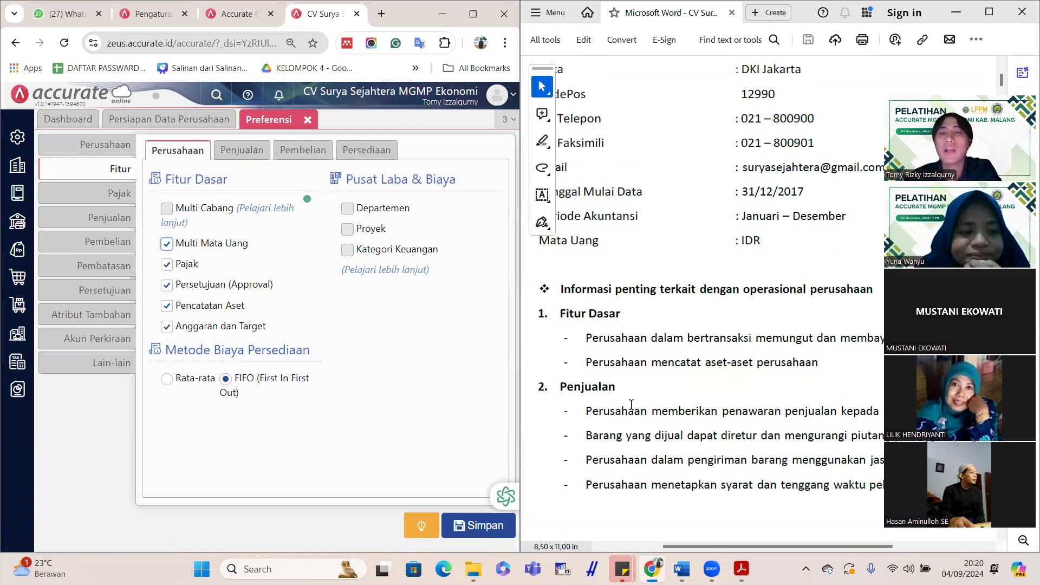
{"action": "left_click", "coordinate": [243, 151]}
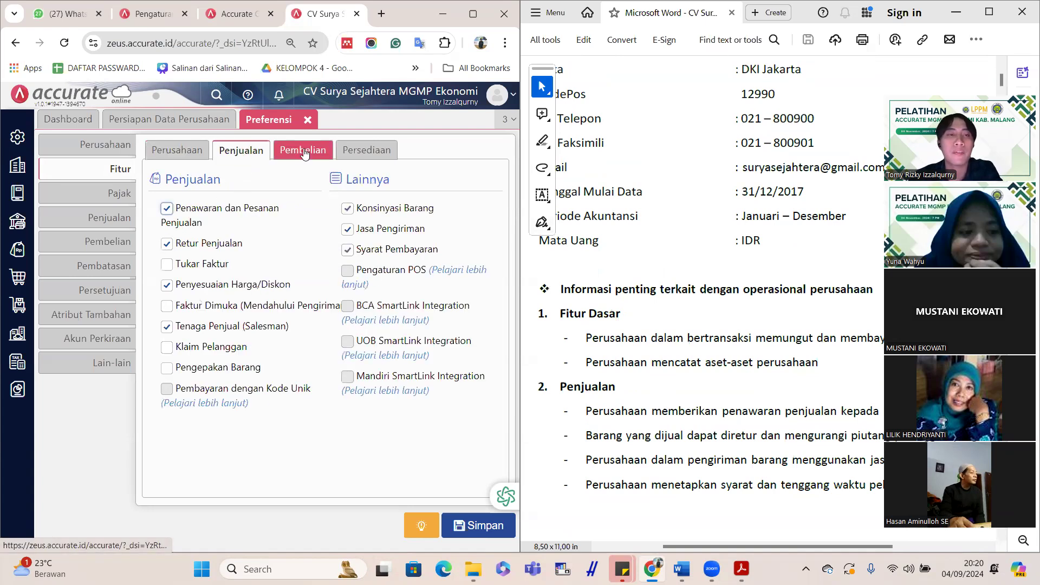
{"action": "left_click", "coordinate": [301, 152]}
{"action": "left_click", "coordinate": [371, 152]}
{"action": "left_click", "coordinate": [195, 152]}
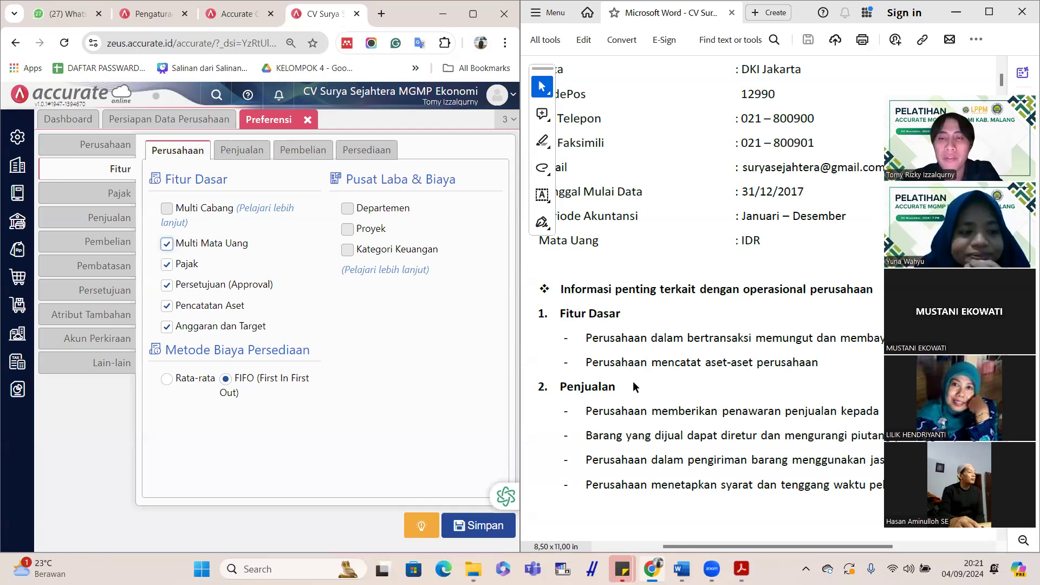
{"action": "left_click", "coordinate": [209, 248]}
{"action": "left_click", "coordinate": [184, 264]}
{"action": "left_click", "coordinate": [199, 288]}
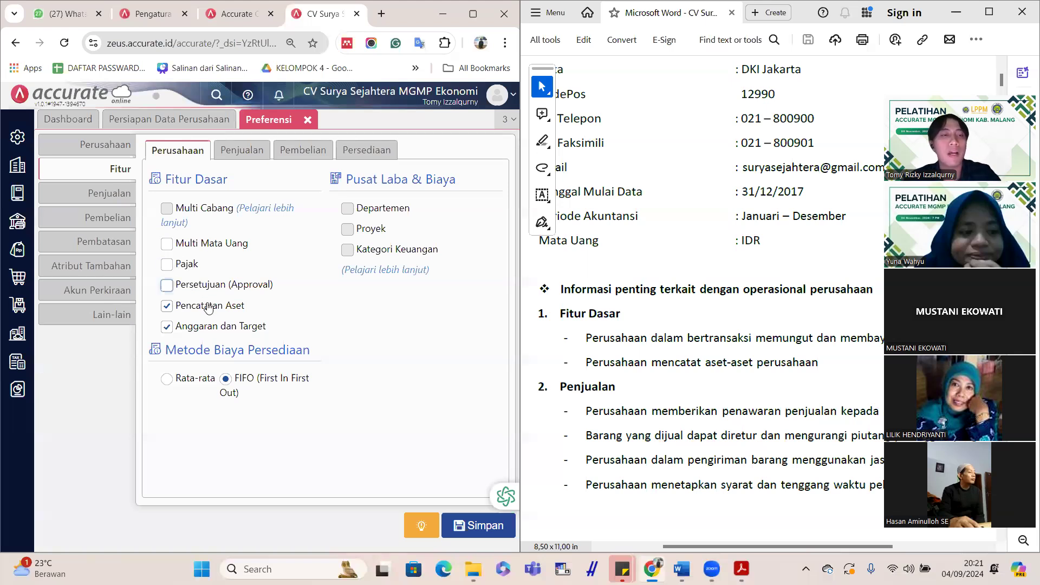
{"action": "left_click", "coordinate": [209, 306]}
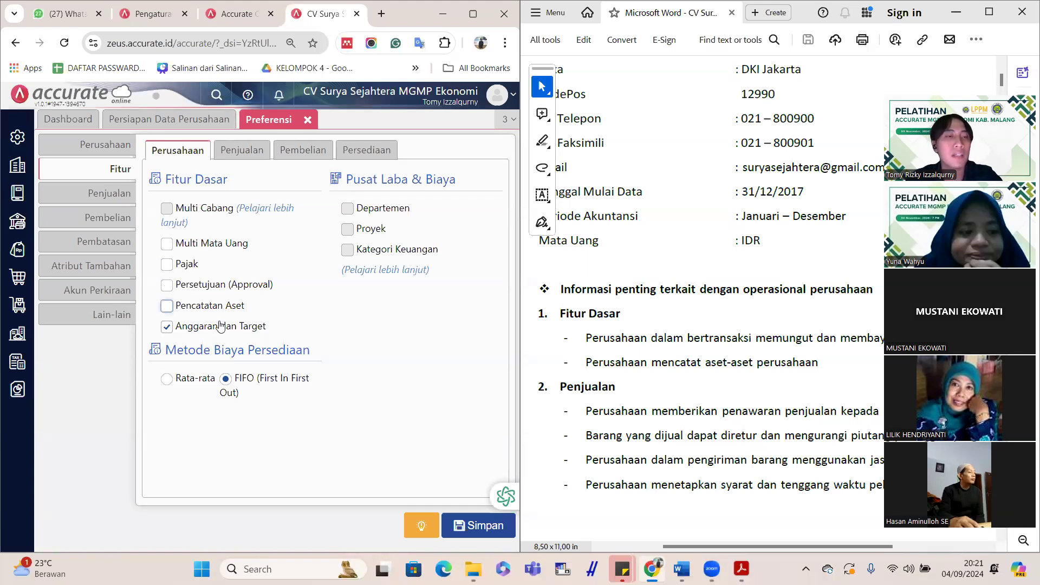
{"action": "left_click", "coordinate": [220, 328]}
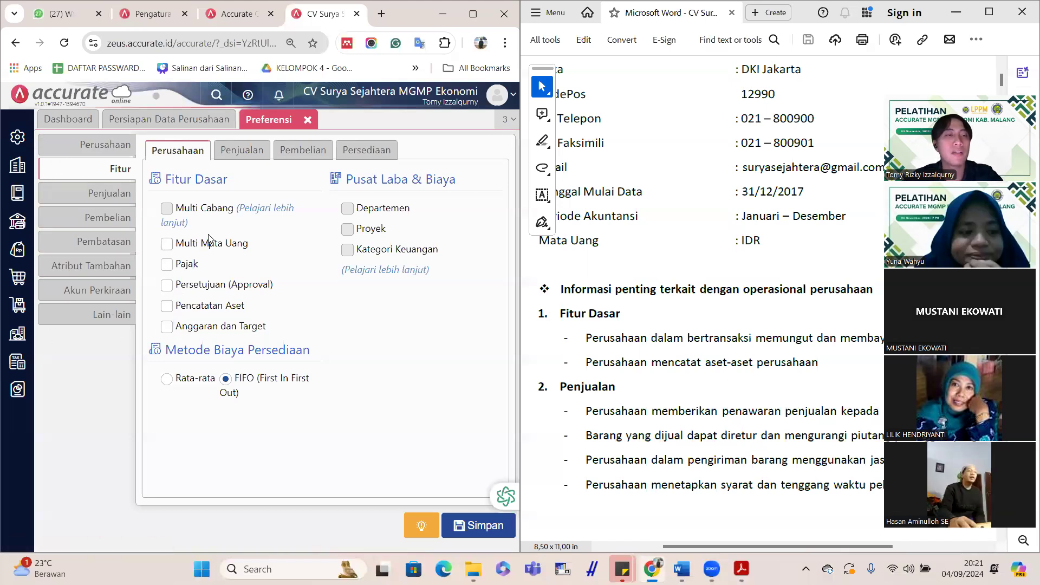
{"action": "left_click", "coordinate": [168, 244]}
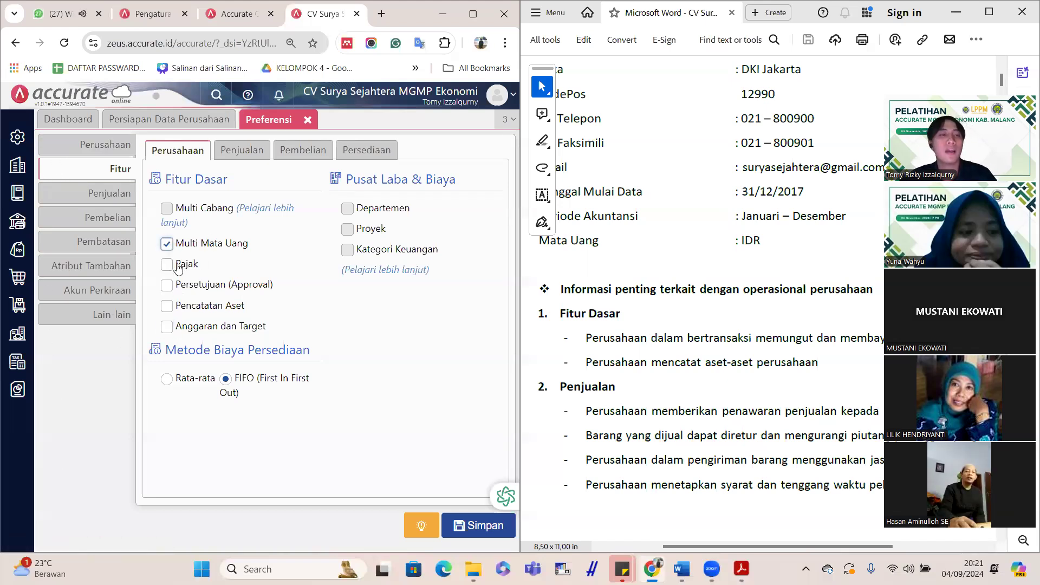
{"action": "left_click", "coordinate": [170, 265]}
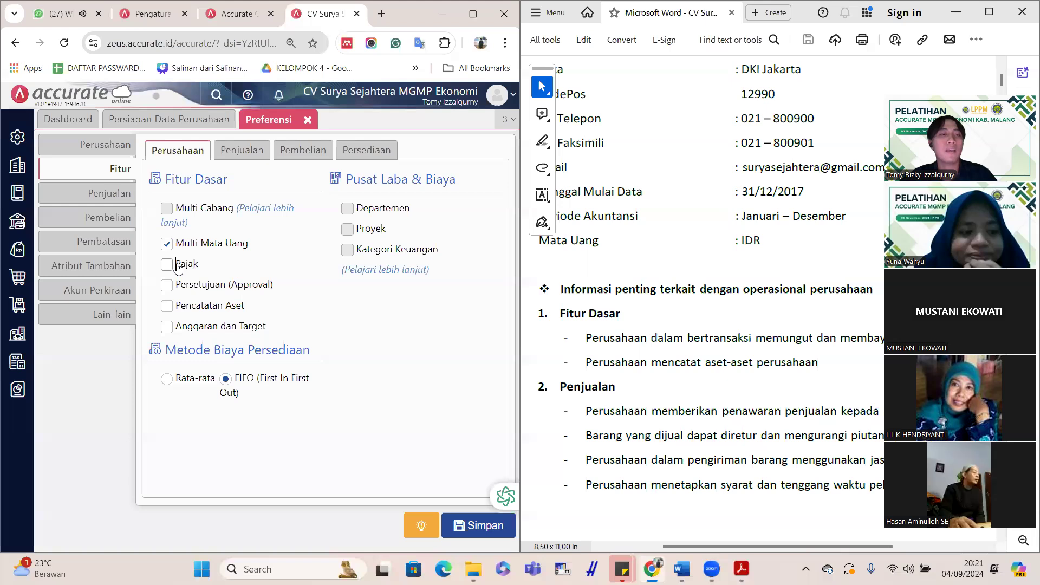
{"action": "left_click", "coordinate": [195, 306]}
{"action": "left_click", "coordinate": [194, 327]}
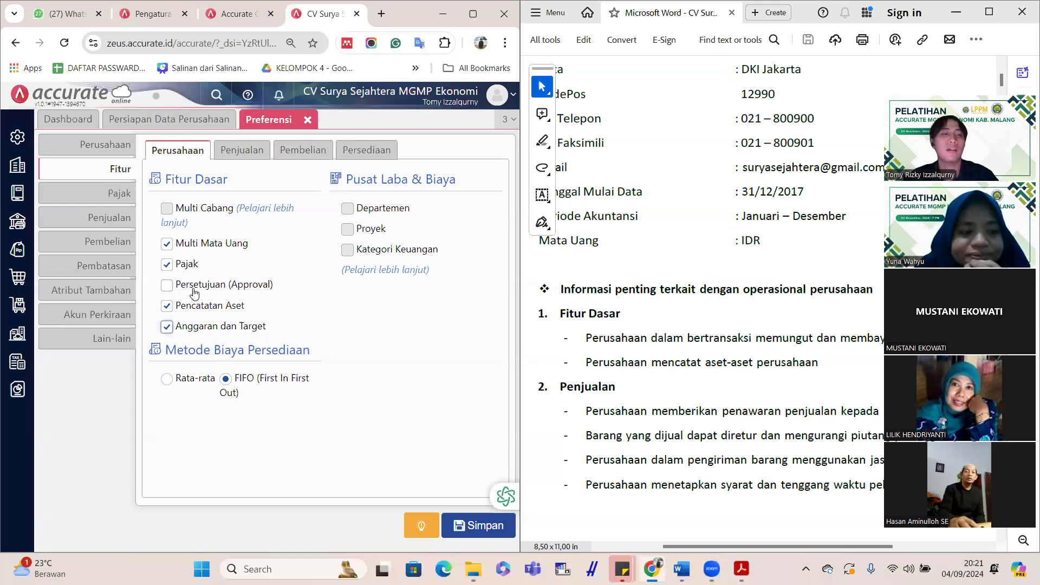
{"action": "left_click", "coordinate": [195, 286]}
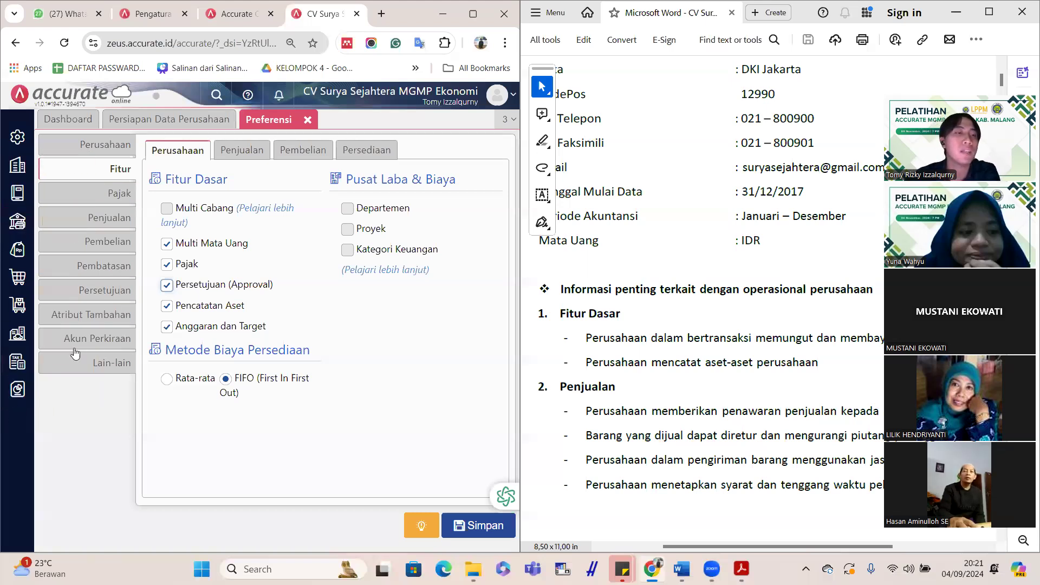
Review the Penjualan, Pembelian and Persediaan feature tabs, returning to the Perusahaan features.
{"action": "left_click", "coordinate": [19, 251]}
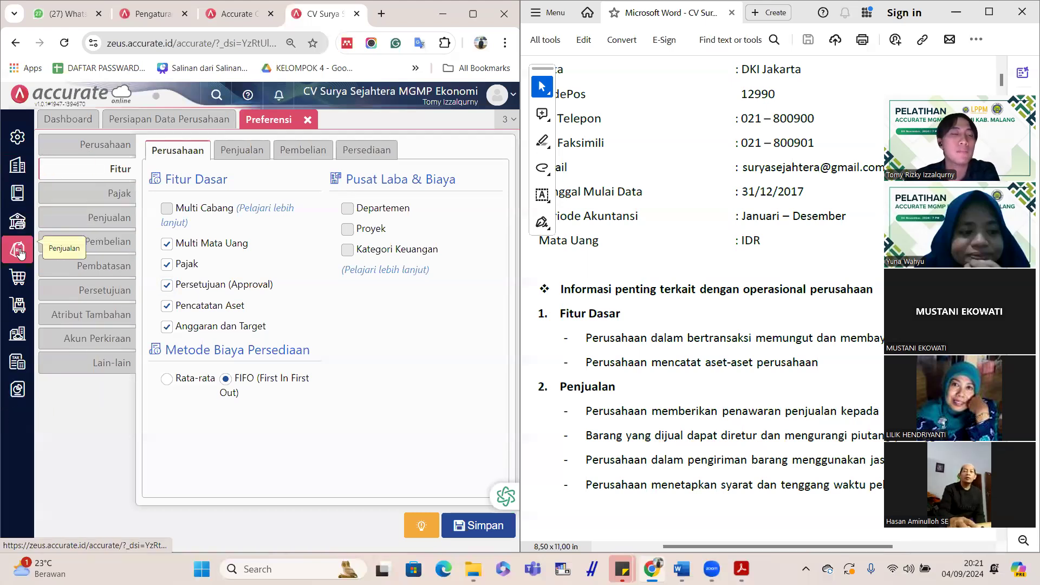
{"action": "left_click", "coordinate": [227, 215]}
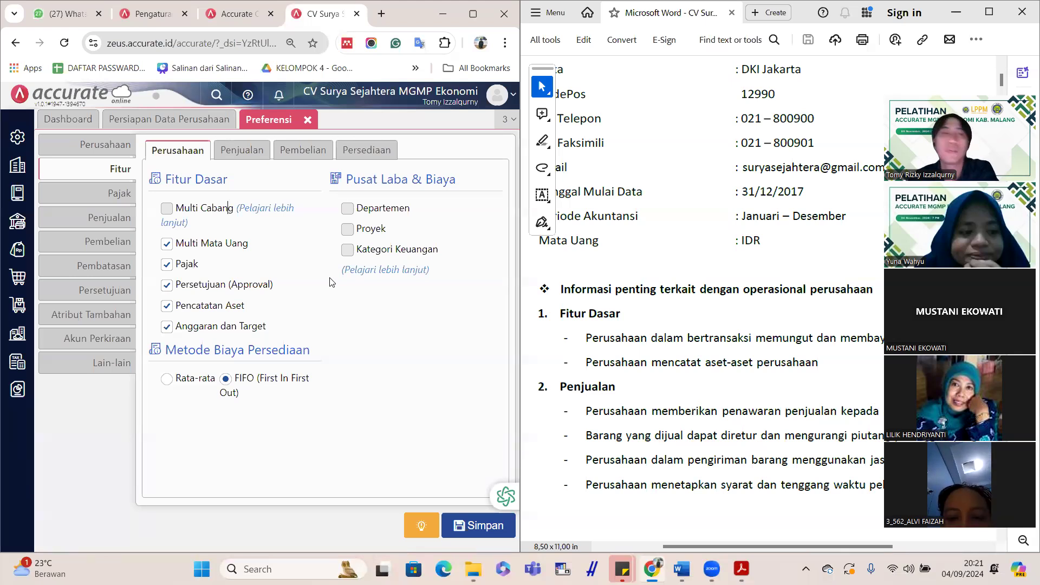
{"action": "left_click", "coordinate": [254, 154]}
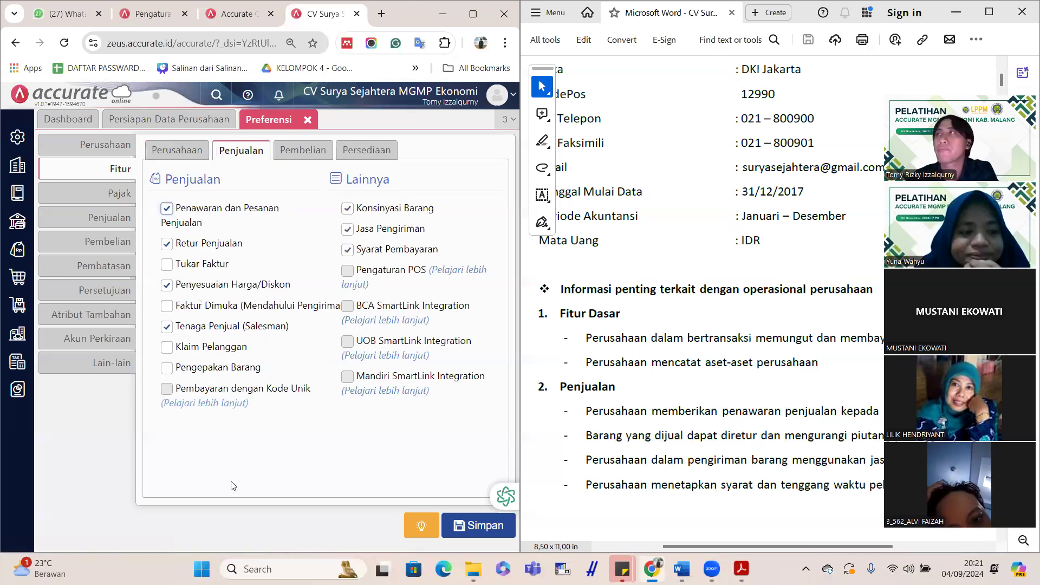
{"action": "left_click", "coordinate": [289, 154]}
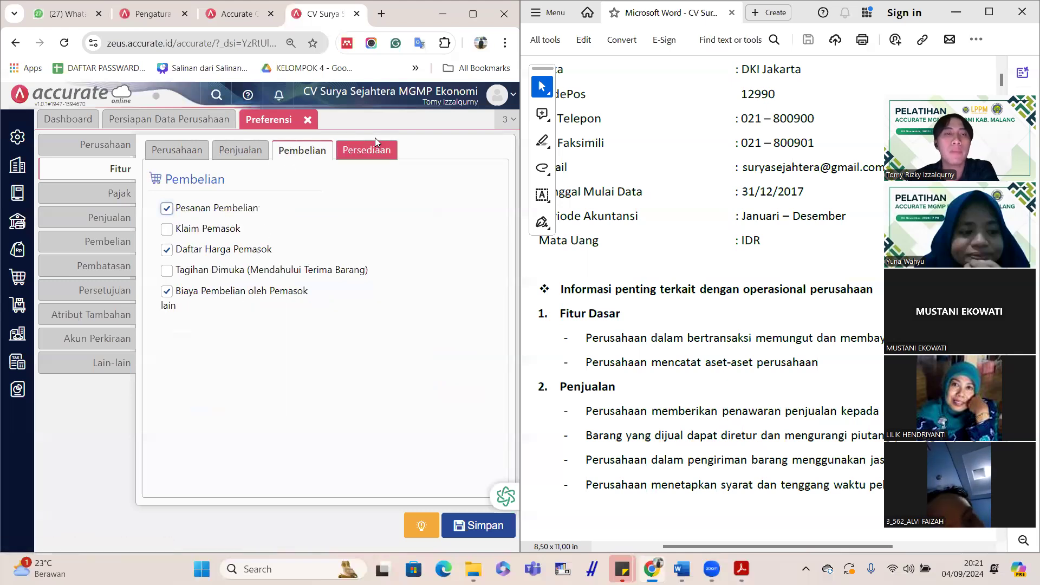
{"action": "left_click", "coordinate": [367, 151]}
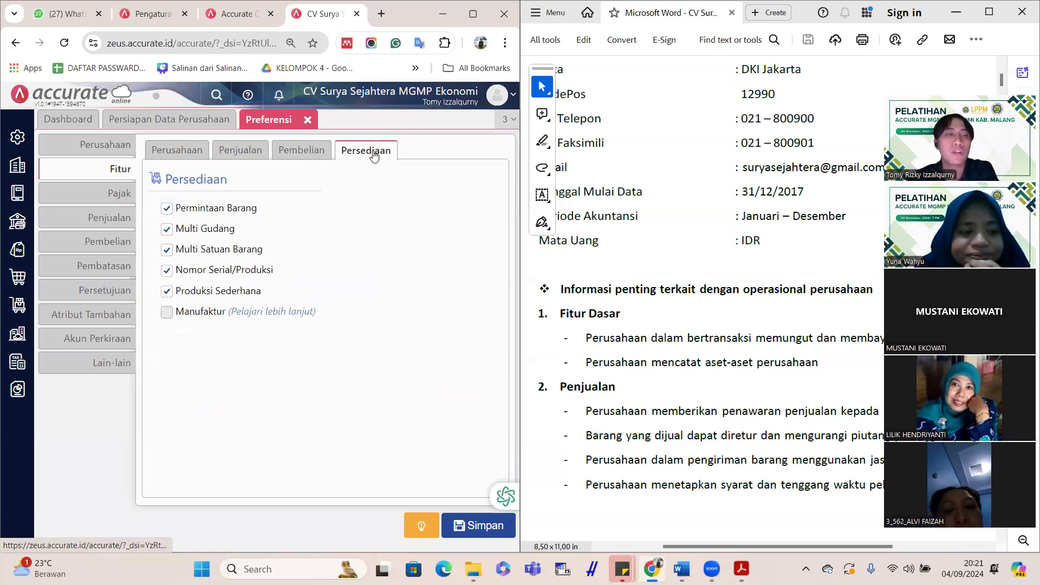
{"action": "left_click", "coordinate": [200, 151]}
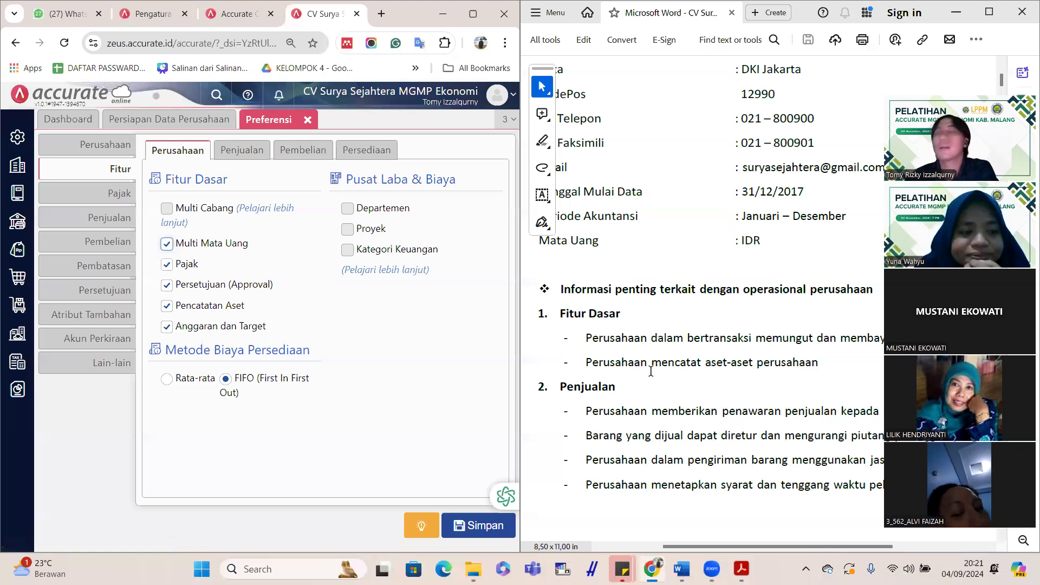
Set the basic features to only Pajak and Pencatatan Aset, clearing Multi Mata Uang, Persetujuan (Approval) and Anggaran dan Target.
{"action": "left_click", "coordinate": [229, 249]}
{"action": "left_click", "coordinate": [187, 265]}
{"action": "left_click", "coordinate": [204, 286]}
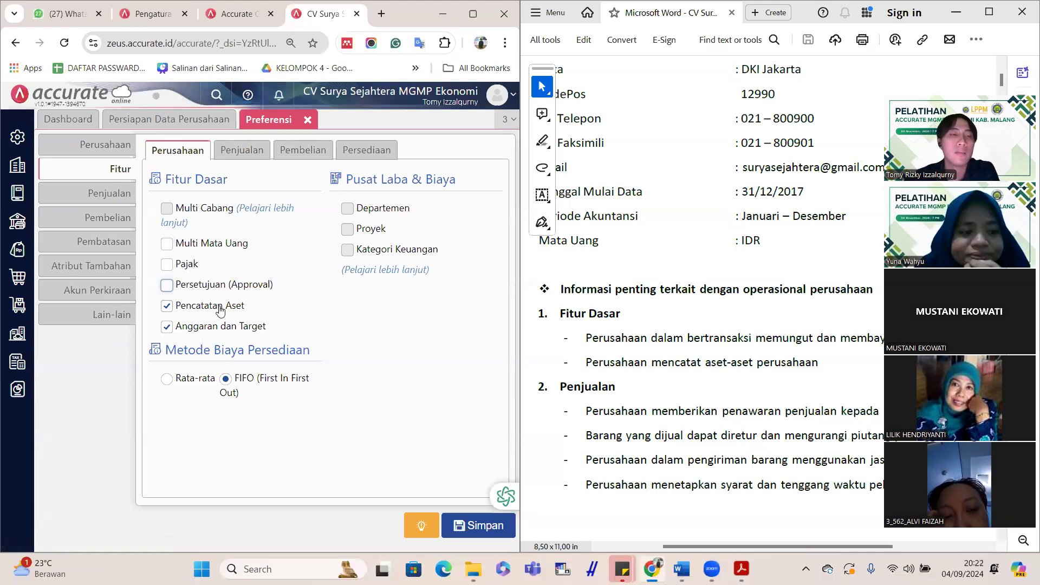
{"action": "left_click", "coordinate": [220, 308]}
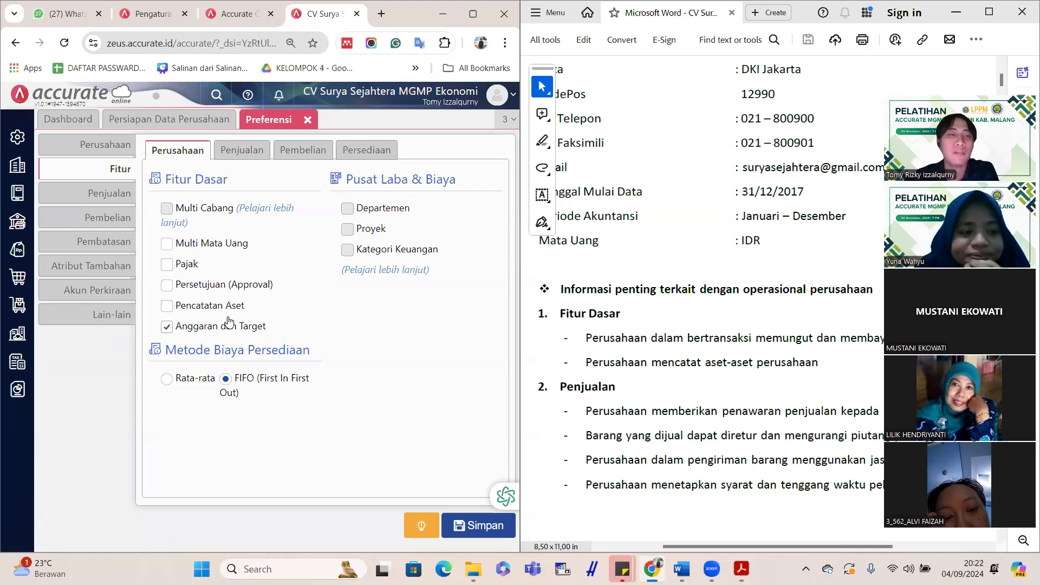
{"action": "scroll", "coordinate": [742, 353], "scroll_direction": "right", "scroll_amount": 3}
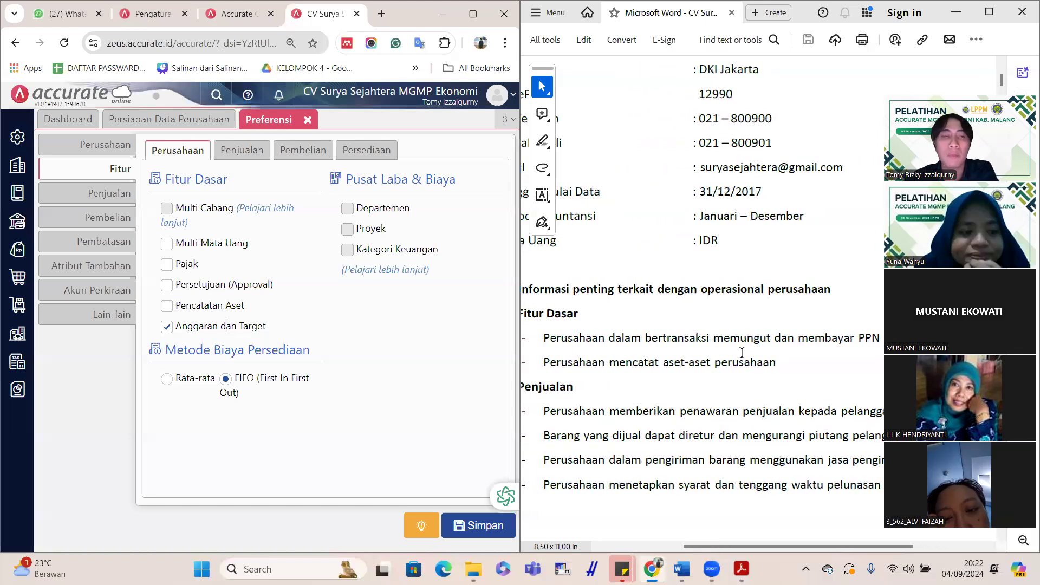
{"action": "left_click", "coordinate": [256, 331]}
{"action": "left_click", "coordinate": [190, 266]}
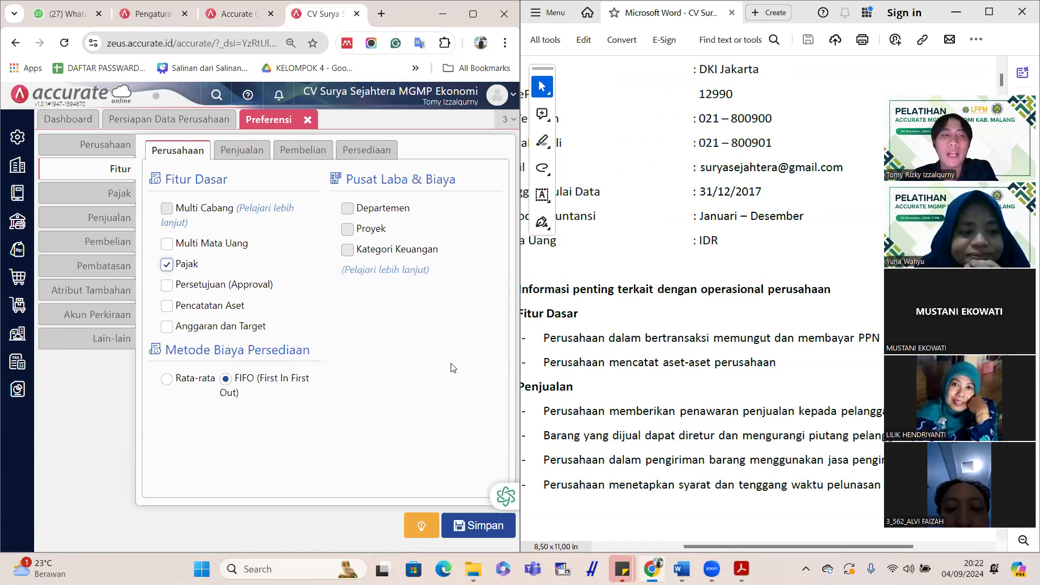
{"action": "left_click", "coordinate": [231, 312]}
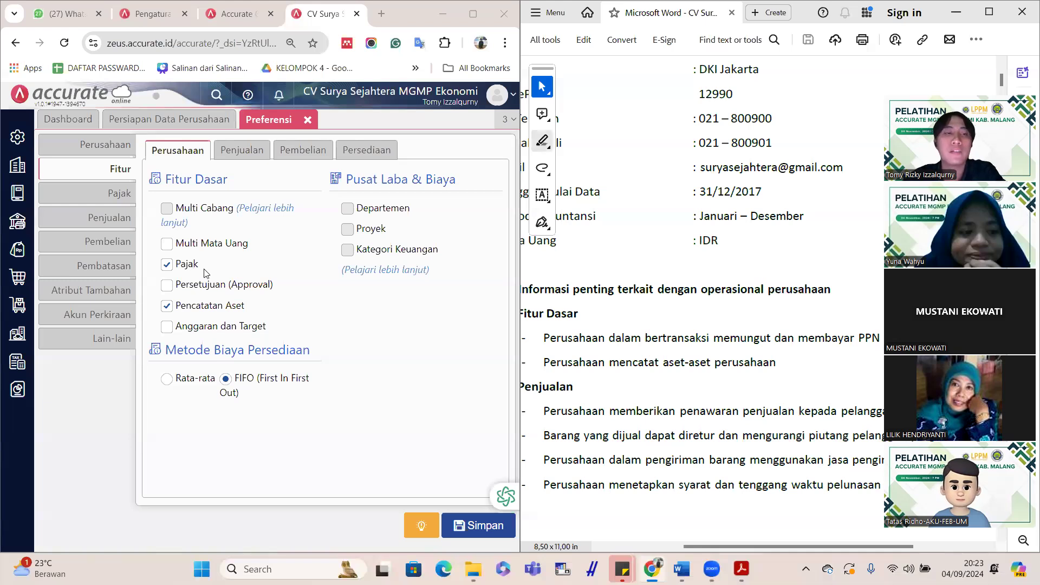
Read the exercise document's operational information on basic features, sales, purchasing and inventory.
{"action": "left_click", "coordinate": [697, 322]}
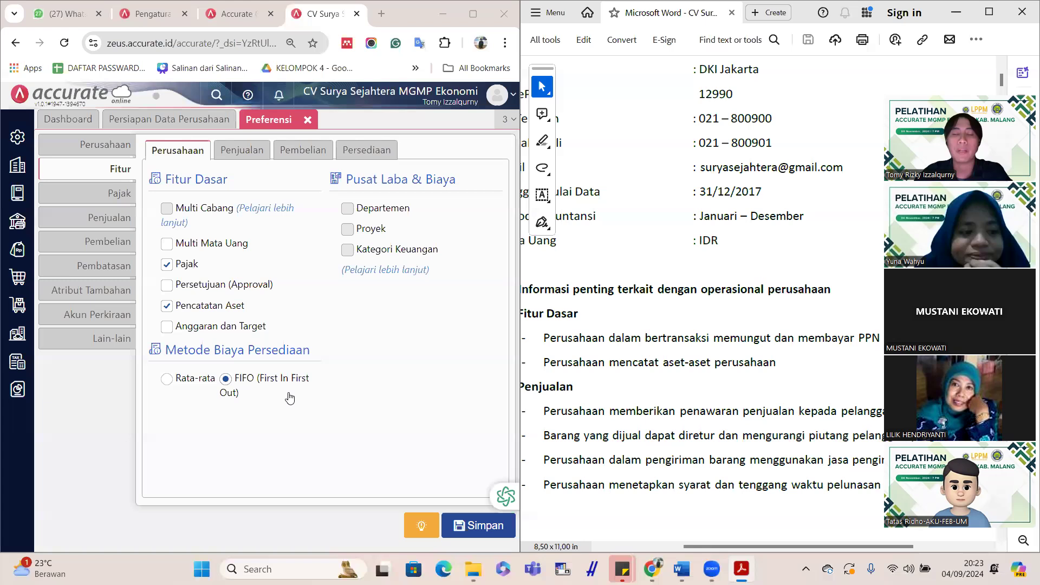
{"action": "scroll", "coordinate": [639, 421], "scroll_direction": "down", "scroll_amount": 10}
{"action": "scroll", "coordinate": [641, 421], "scroll_direction": "down", "scroll_amount": 1}
{"action": "scroll", "coordinate": [641, 421], "scroll_direction": "up", "scroll_amount": 1}
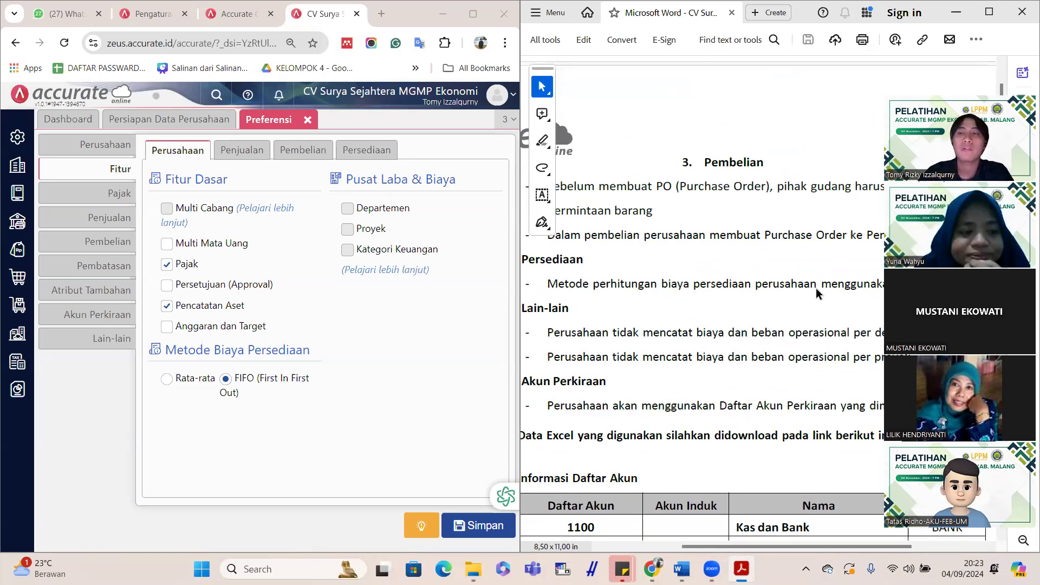
{"action": "scroll", "coordinate": [710, 293], "scroll_direction": "up", "scroll_amount": 1}
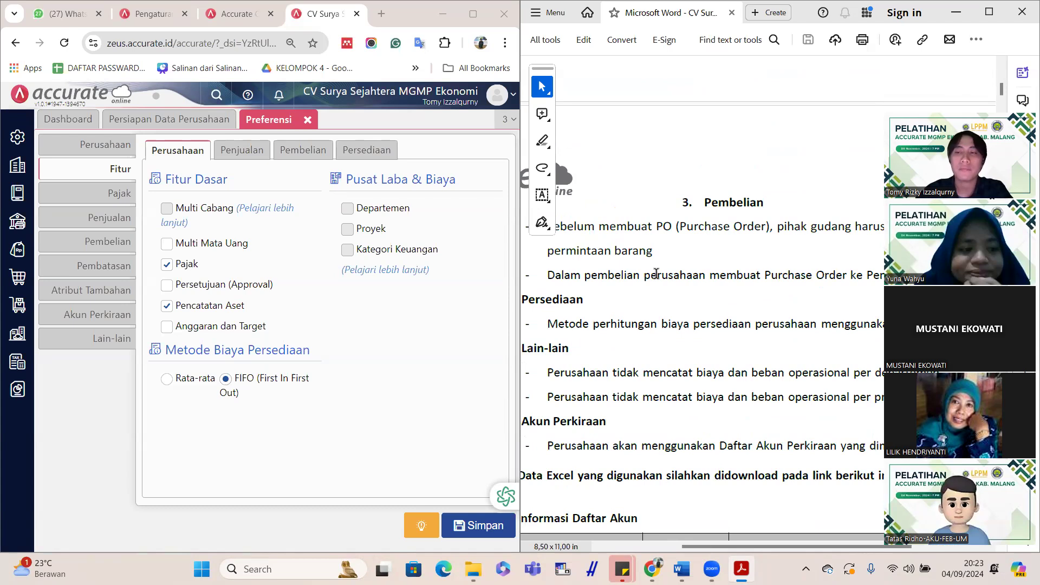
{"action": "scroll", "coordinate": [655, 274], "scroll_direction": "up", "scroll_amount": 10}
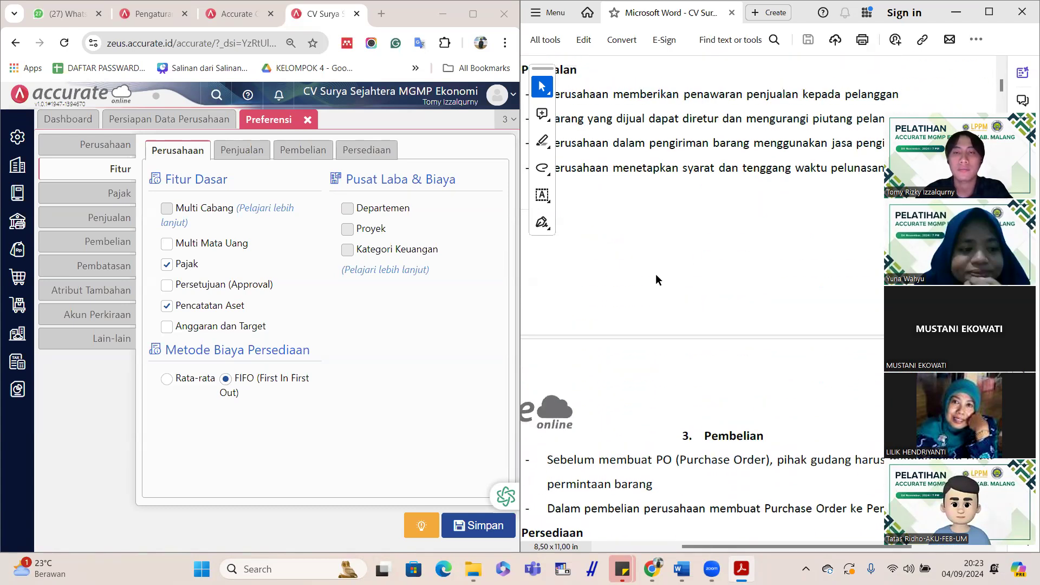
{"action": "scroll", "coordinate": [655, 274], "scroll_direction": "up", "scroll_amount": 1}
{"action": "scroll", "coordinate": [656, 274], "scroll_direction": "left", "scroll_amount": 1}
{"action": "scroll", "coordinate": [656, 274], "scroll_direction": "down", "scroll_amount": 3}
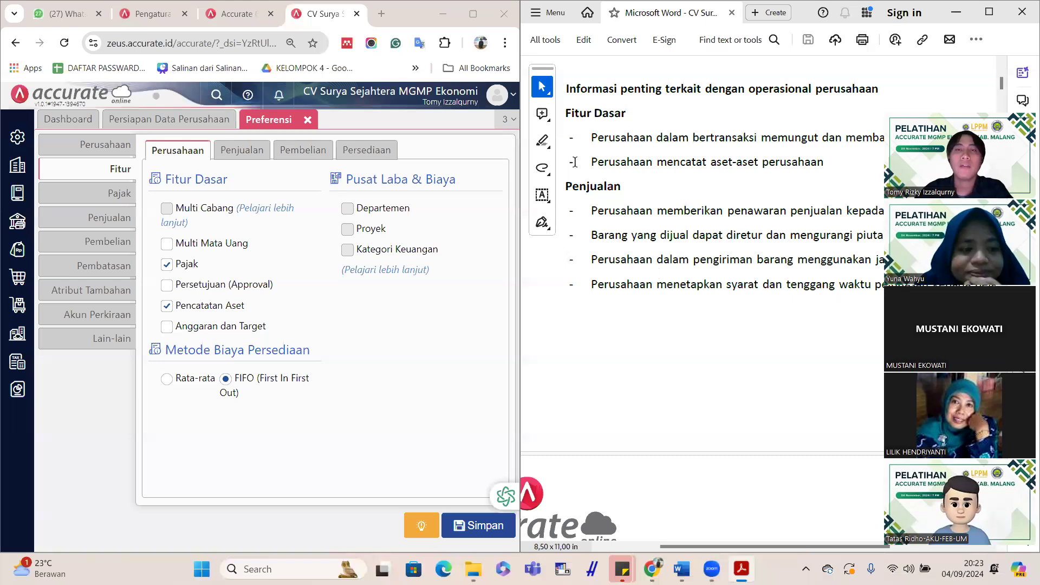
{"action": "scroll", "coordinate": [668, 221], "scroll_direction": "right", "scroll_amount": 1}
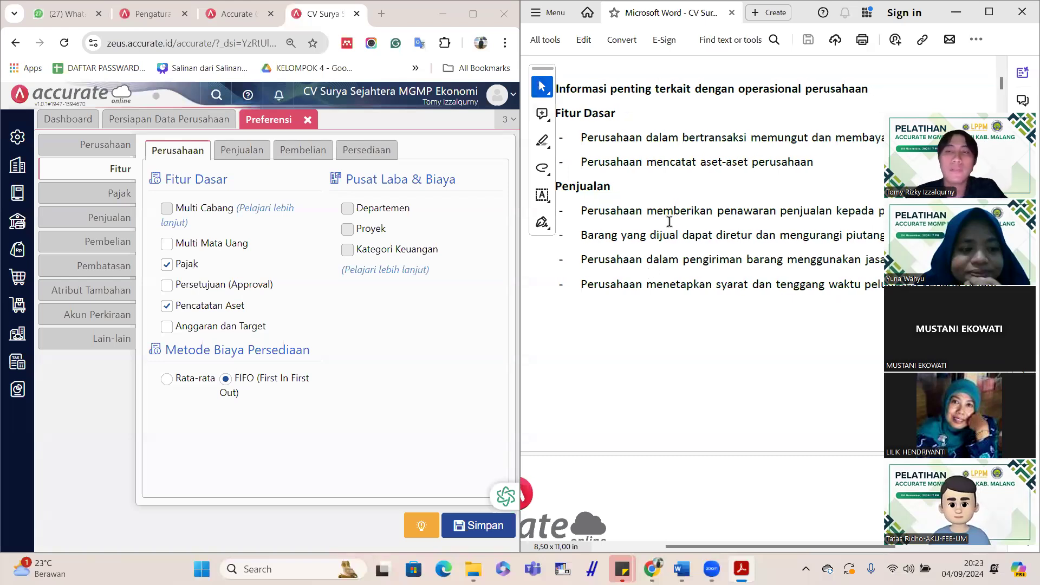
{"action": "scroll", "coordinate": [704, 337], "scroll_direction": "down", "scroll_amount": 1}
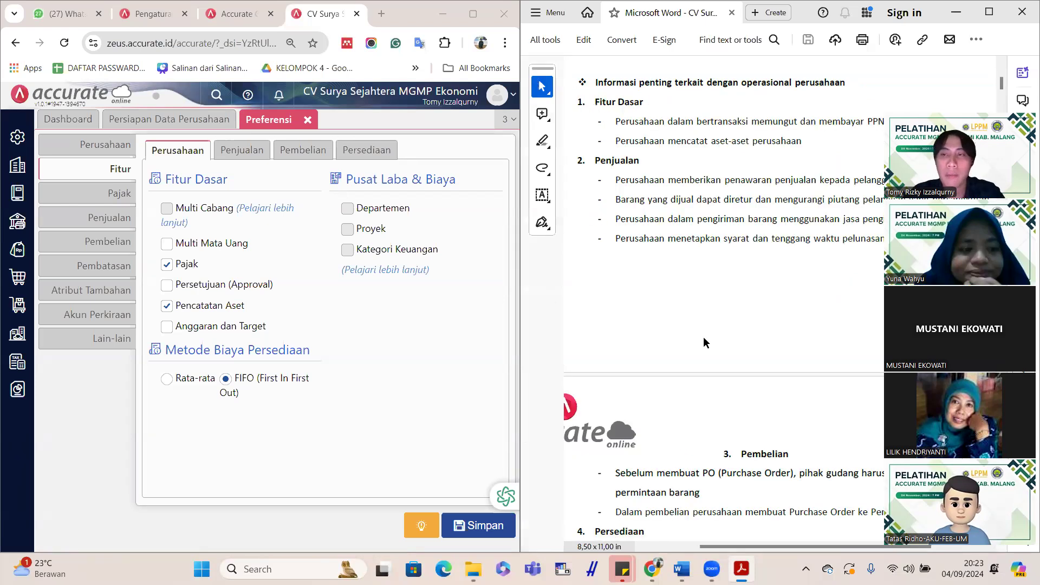
{"action": "scroll", "coordinate": [703, 342], "scroll_direction": "down", "scroll_amount": 1}
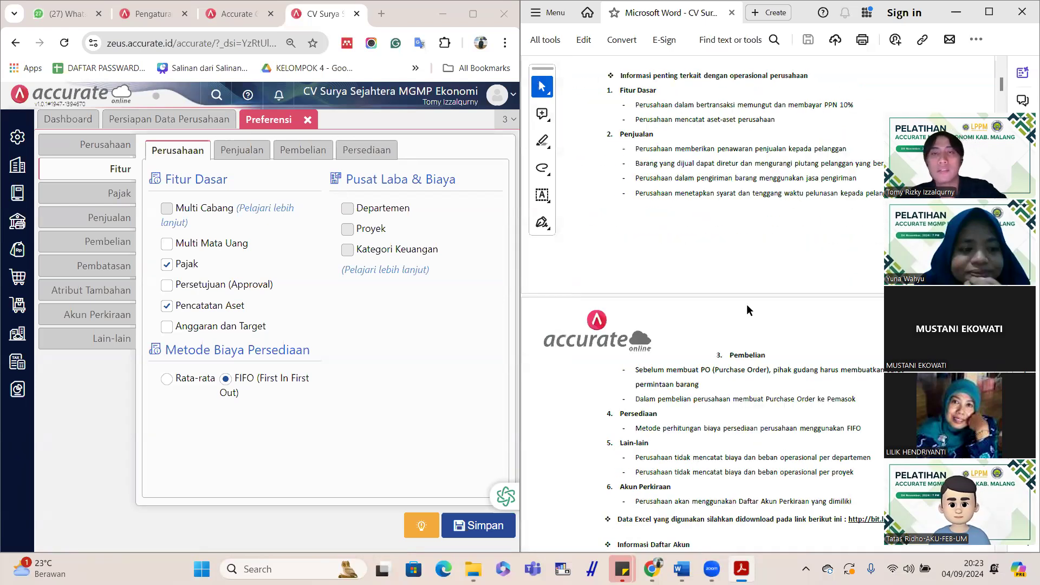
{"action": "scroll", "coordinate": [745, 303], "scroll_direction": "up", "scroll_amount": 3}
{"action": "scroll", "coordinate": [745, 301], "scroll_direction": "up", "scroll_amount": 2}
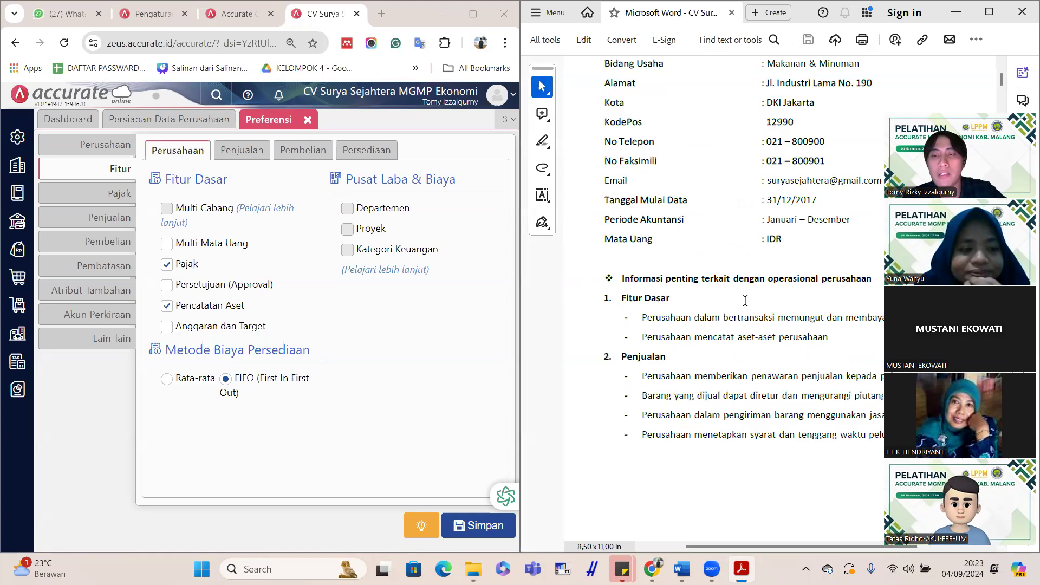
{"action": "scroll", "coordinate": [745, 301], "scroll_direction": "right", "scroll_amount": 3}
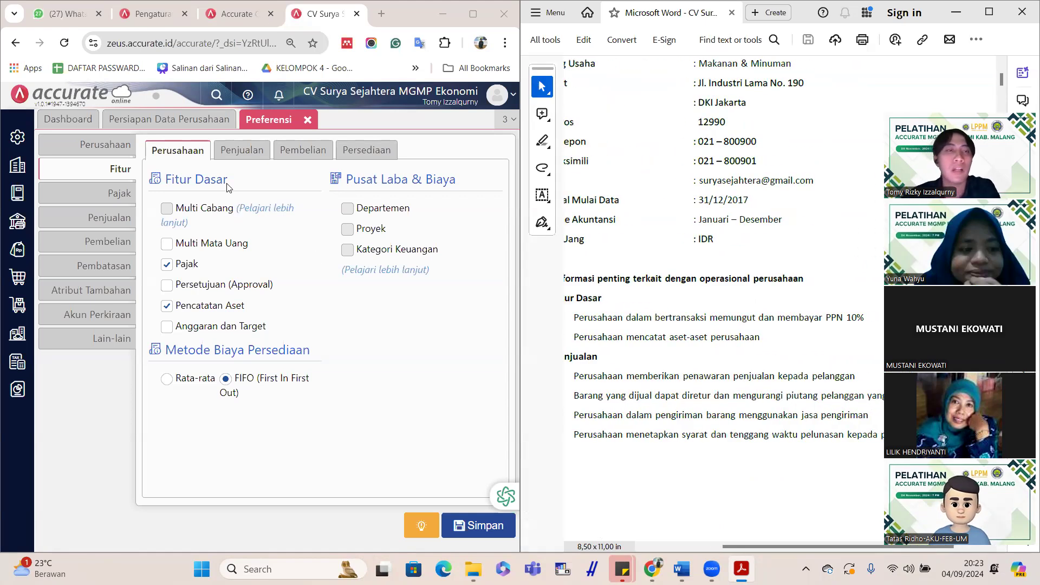
Clear every checked sales feature on the Penjualan tab, including Konsinyasi Barang, Jasa Pengiriman and Syarat Pembayaran.
{"action": "left_click", "coordinate": [241, 151]}
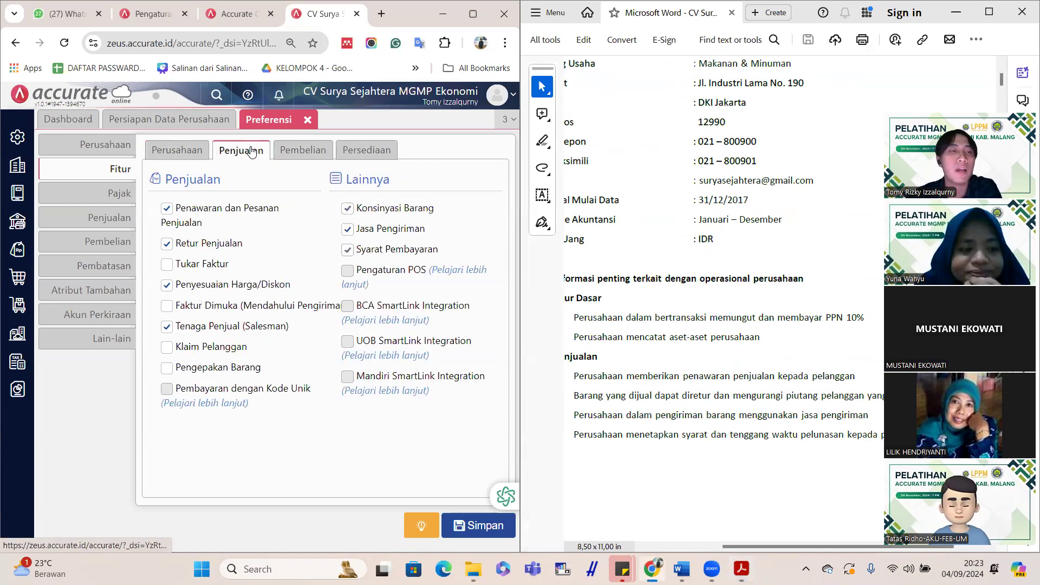
{"action": "left_click", "coordinate": [218, 211]}
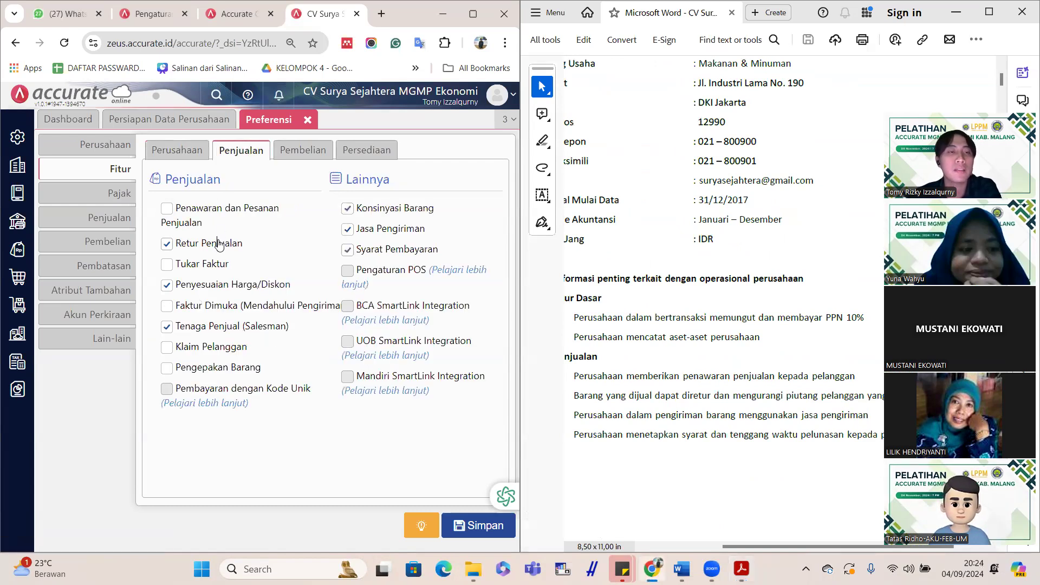
{"action": "left_click", "coordinate": [219, 245]}
{"action": "left_click", "coordinate": [230, 284]}
{"action": "left_click", "coordinate": [243, 329]}
{"action": "left_click", "coordinate": [415, 210]}
{"action": "left_click", "coordinate": [414, 229]}
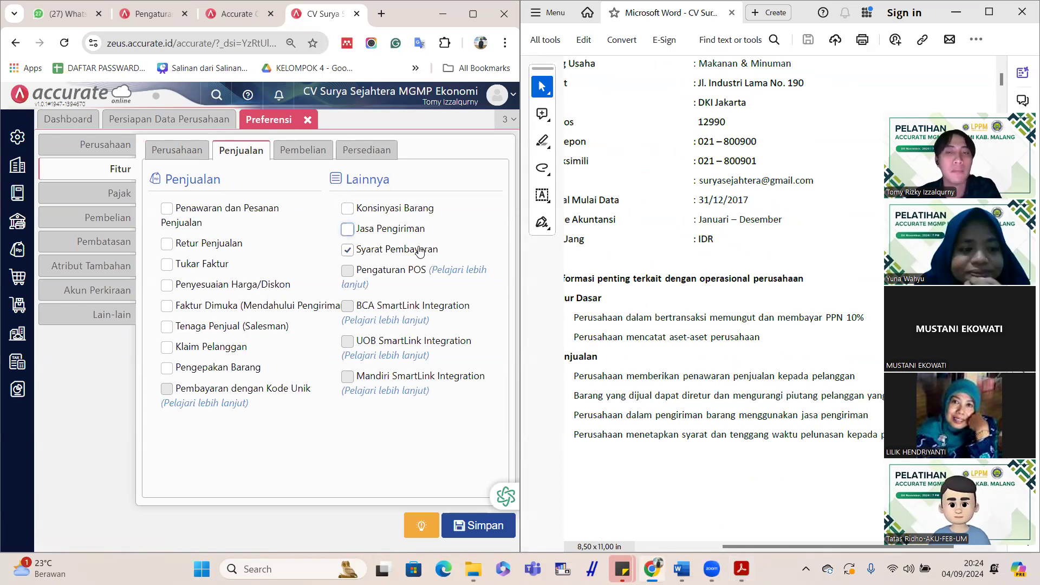
{"action": "left_click", "coordinate": [420, 251]}
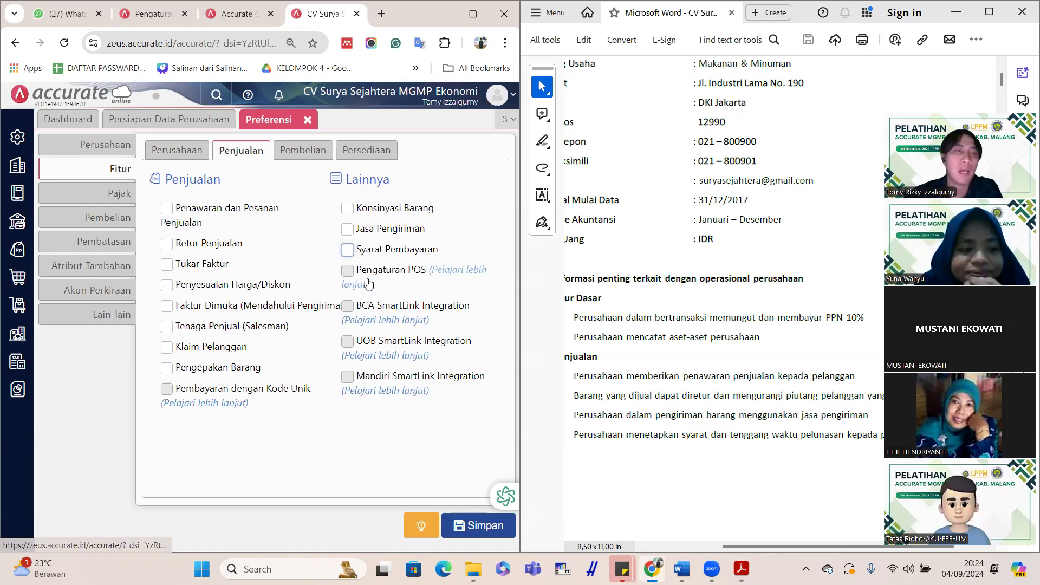
Enable the Penawaran dan Pesanan Penjualan, Retur Penjualan, Jasa Pengiriman and Syarat Pembayaran sales features.
{"action": "left_click", "coordinate": [214, 216]}
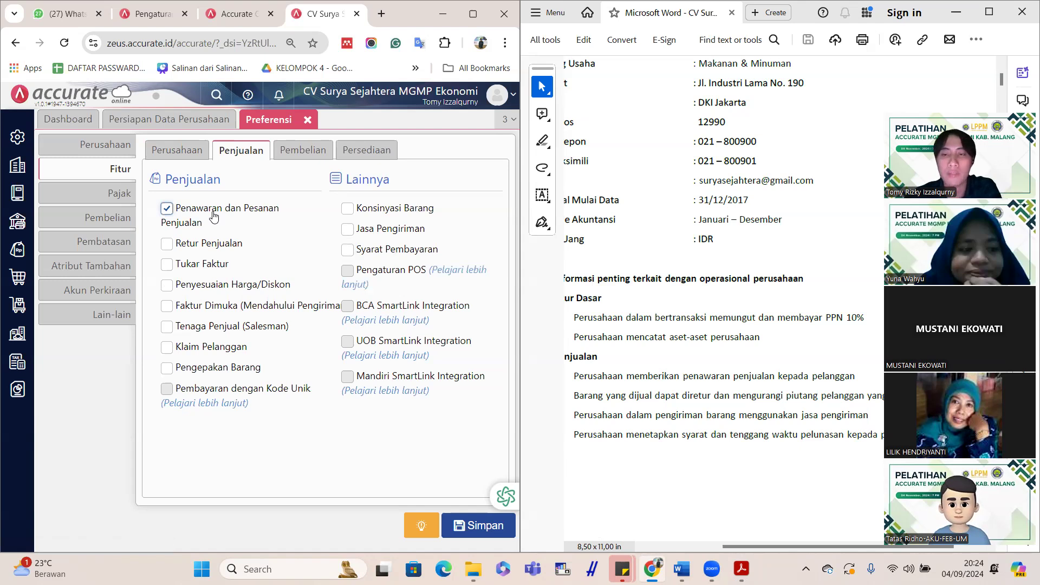
{"action": "scroll", "coordinate": [662, 384], "scroll_direction": "down", "scroll_amount": 1}
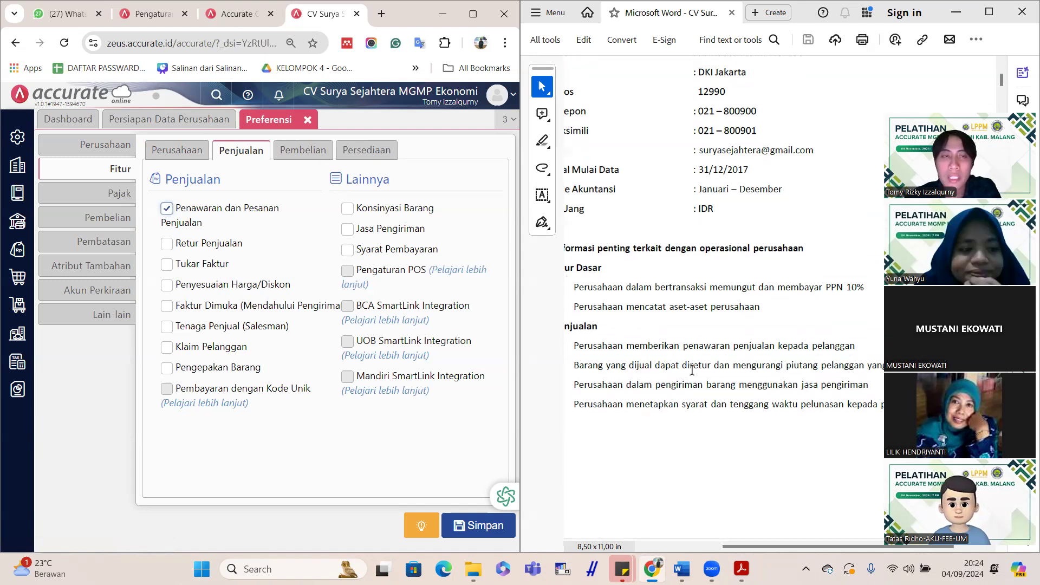
{"action": "left_click", "coordinate": [226, 248]}
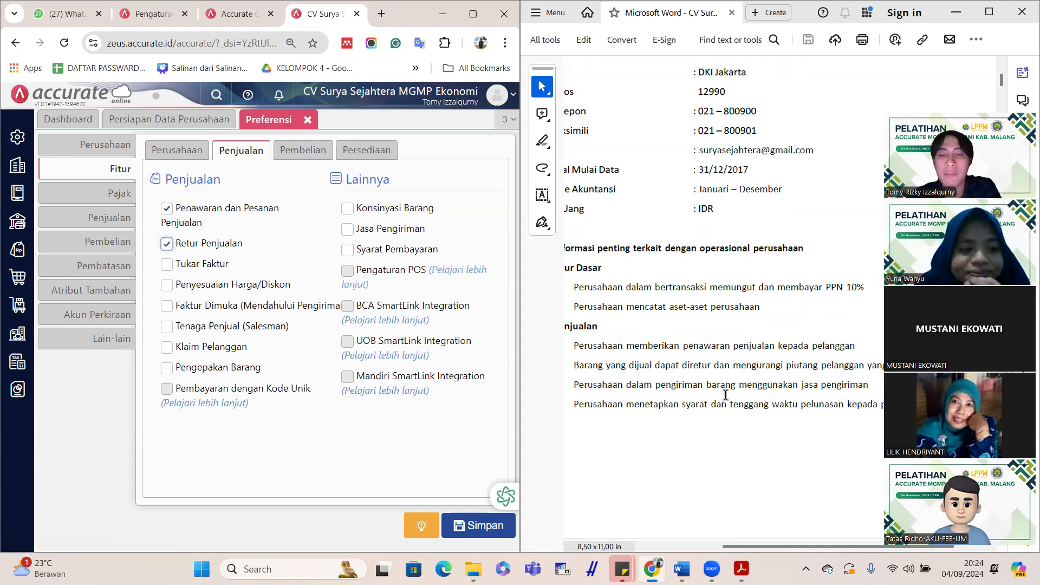
{"action": "left_click", "coordinate": [369, 234]}
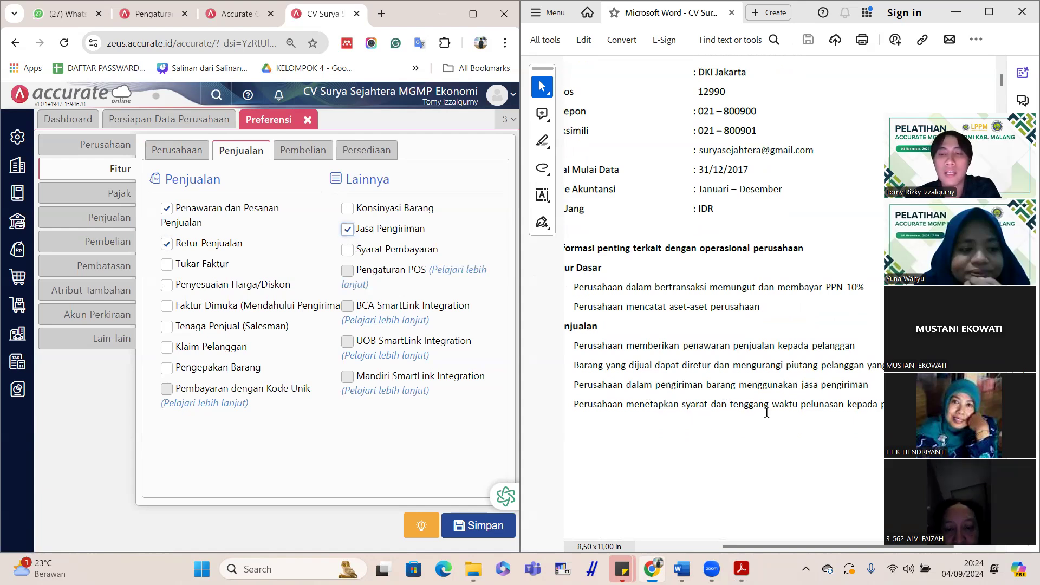
{"action": "left_click", "coordinate": [394, 256]}
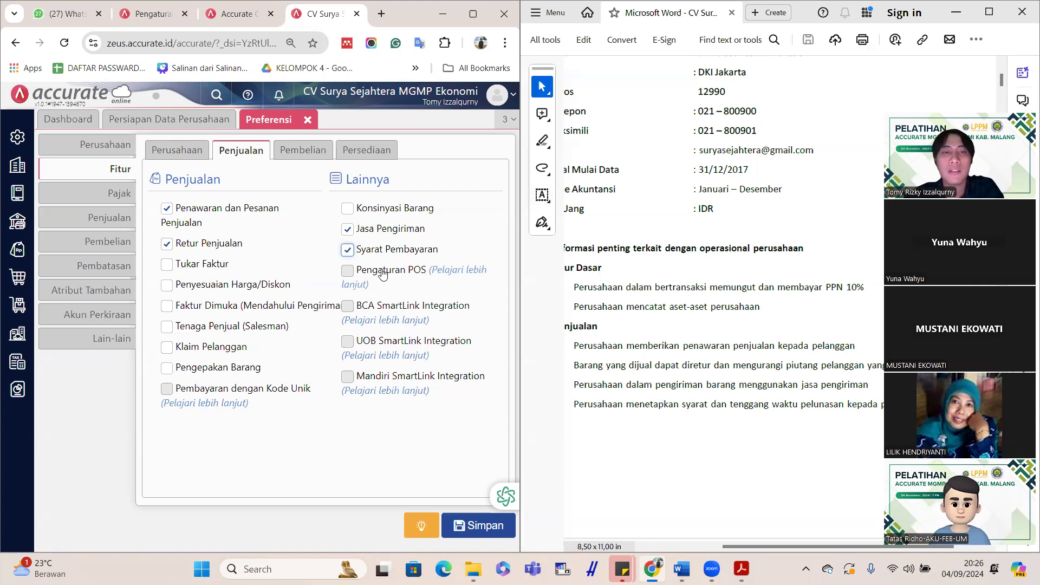
Set the purchasing features to only Pesanan Pembelian, clearing Daftar Harga Pemasok and Biaya Pembelian oleh Pemasok lain.
{"action": "left_click", "coordinate": [675, 432]}
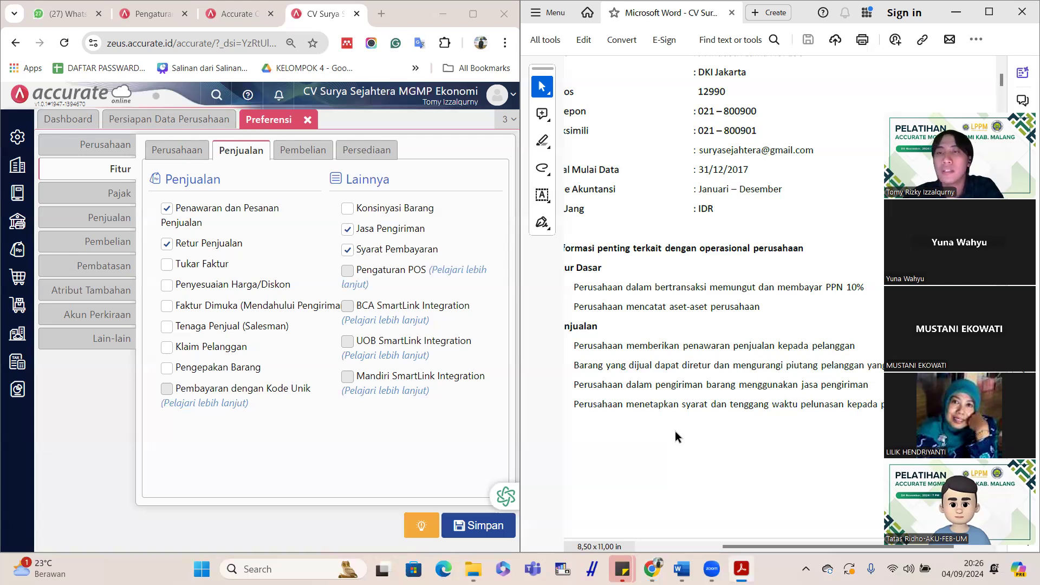
{"action": "scroll", "coordinate": [675, 431], "scroll_direction": "down", "scroll_amount": 10}
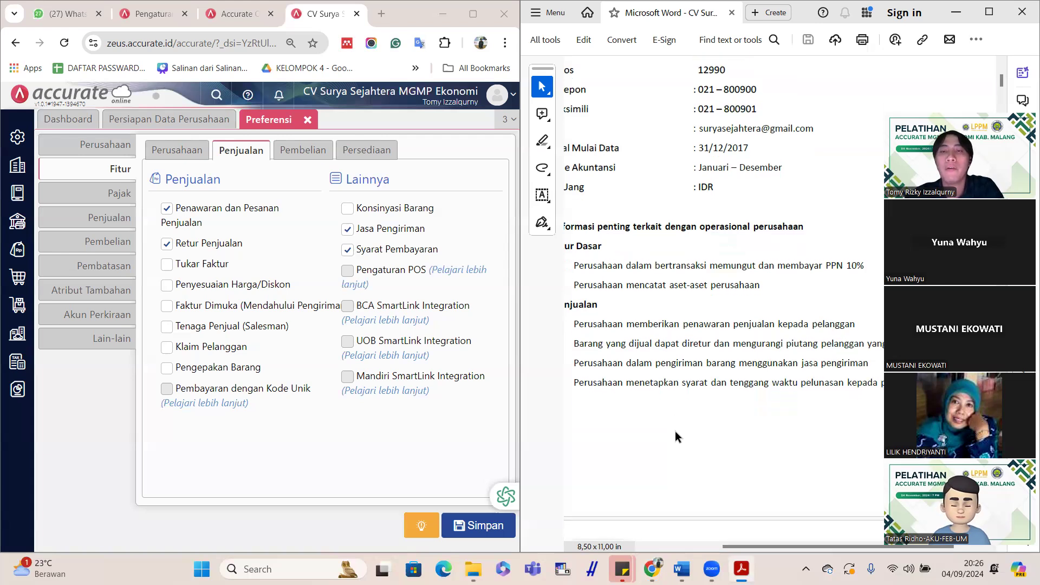
{"action": "scroll", "coordinate": [675, 431], "scroll_direction": "left", "scroll_amount": 2}
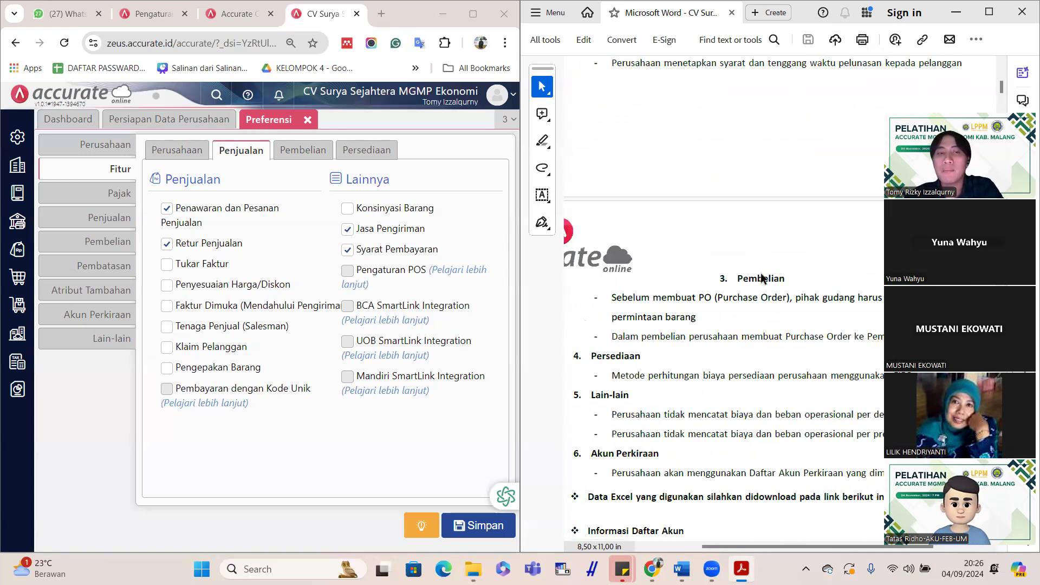
{"action": "left_click", "coordinate": [304, 150]}
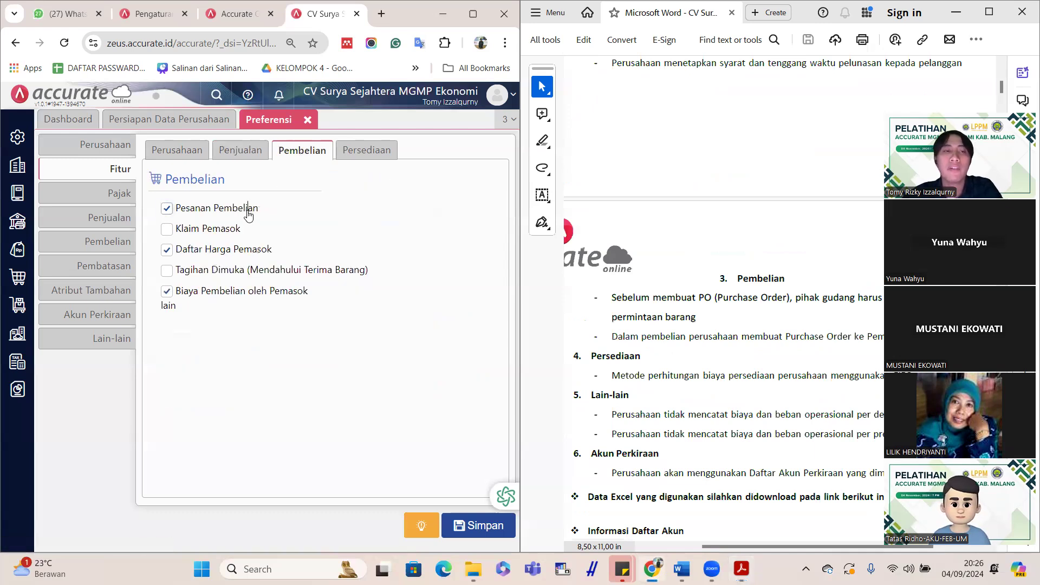
{"action": "left_click", "coordinate": [247, 209]}
{"action": "left_click", "coordinate": [249, 249]}
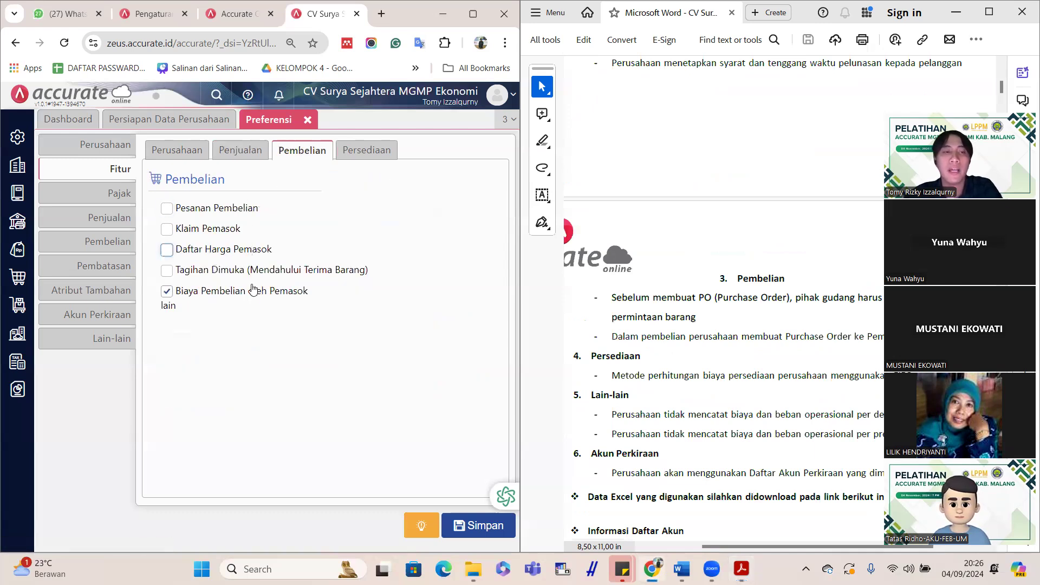
{"action": "left_click", "coordinate": [253, 292]}
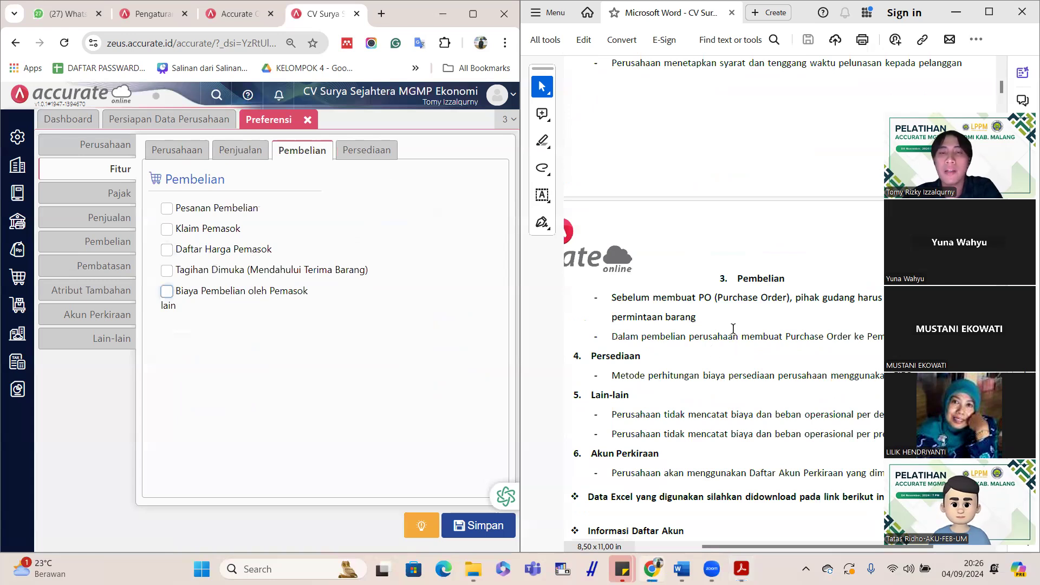
{"action": "scroll", "coordinate": [733, 329], "scroll_direction": "right", "scroll_amount": 3}
{"action": "scroll", "coordinate": [733, 329], "scroll_direction": "left", "scroll_amount": 3}
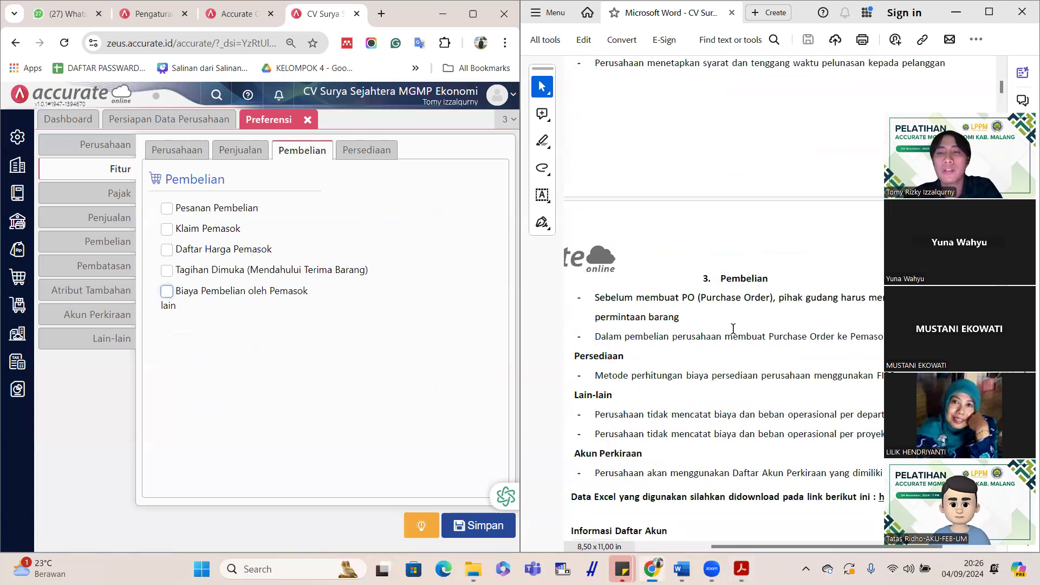
{"action": "scroll", "coordinate": [733, 329], "scroll_direction": "right", "scroll_amount": 1}
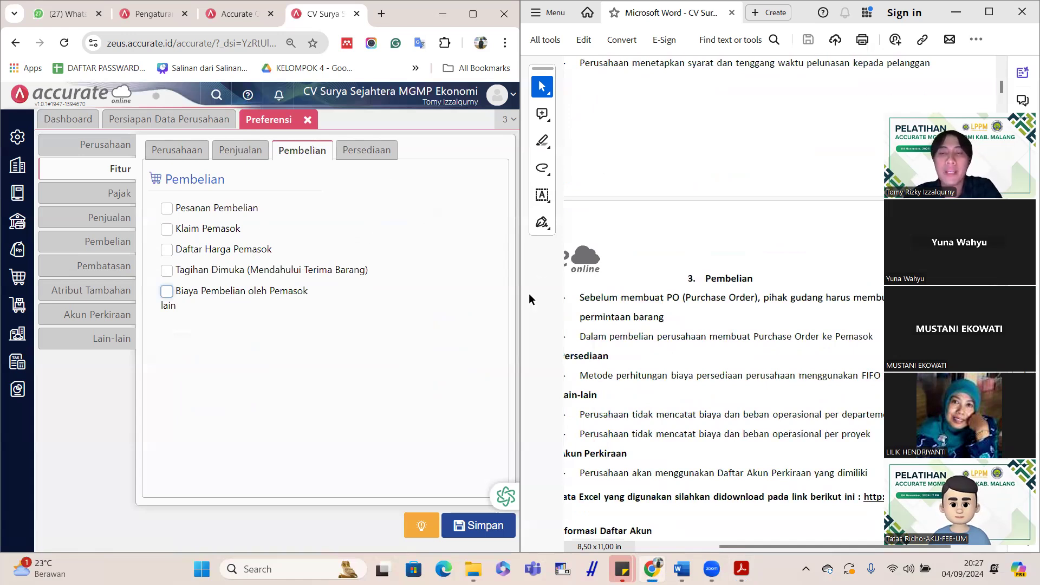
{"action": "left_click", "coordinate": [243, 210]}
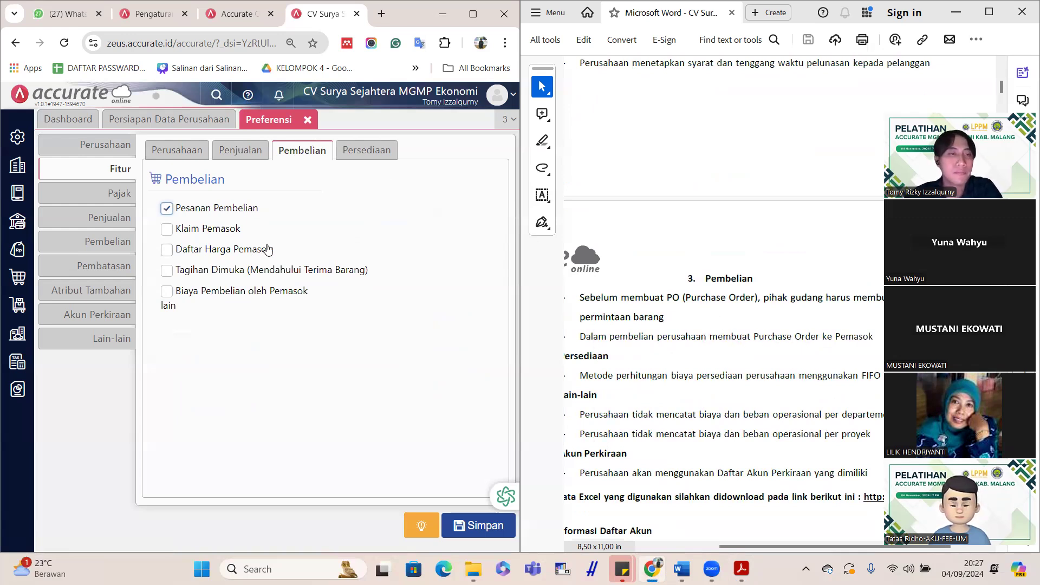
Set the inventory features to only Permintaan Barang, clearing Multi Gudang, Multi Satuan Barang, Nomor Serial/Produksi and Produksi Sederhana.
{"action": "left_click", "coordinate": [375, 159]}
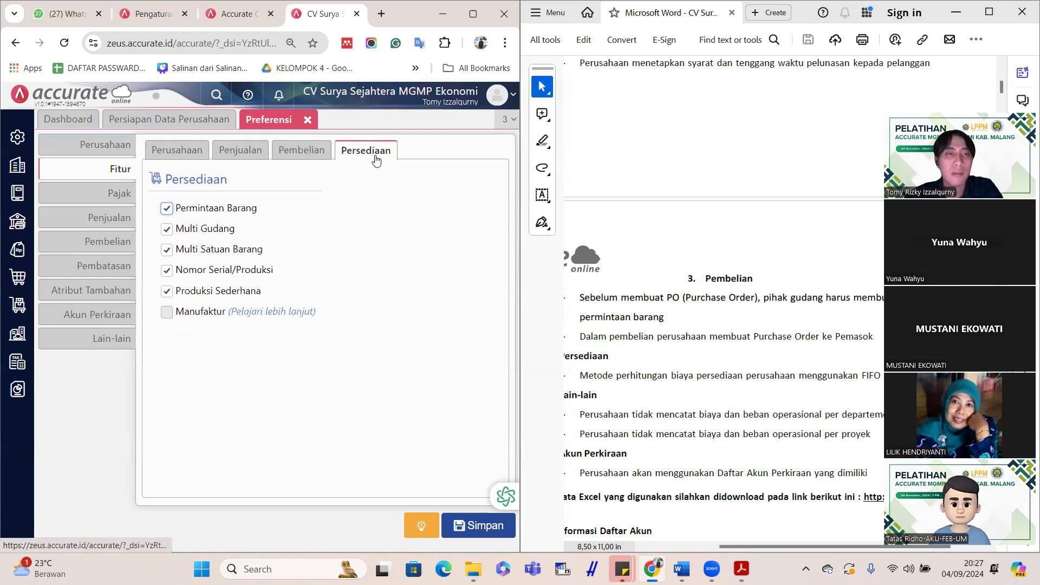
{"action": "left_click", "coordinate": [209, 235]}
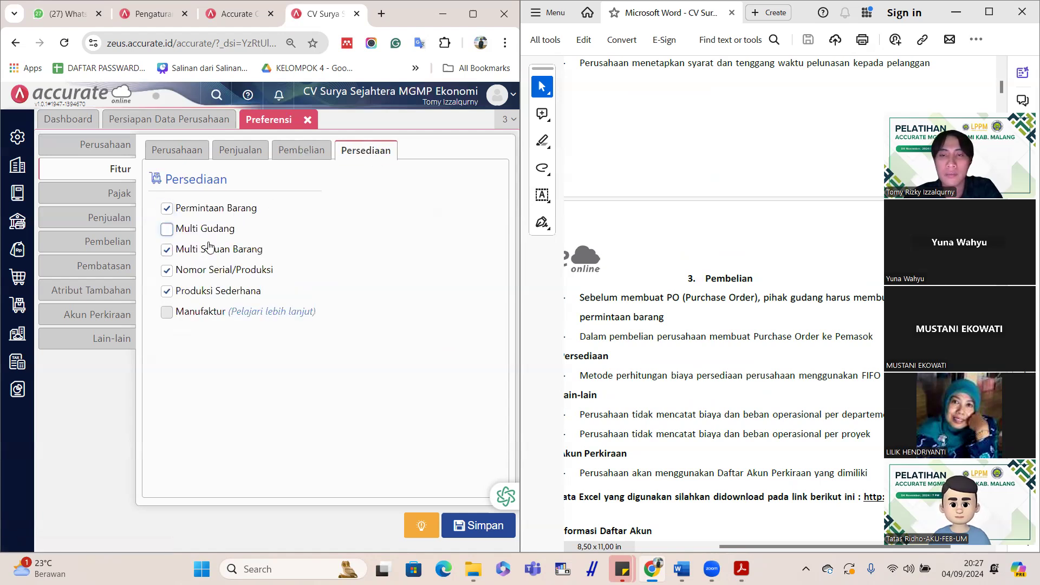
{"action": "left_click", "coordinate": [209, 247]}
{"action": "left_click", "coordinate": [224, 268]}
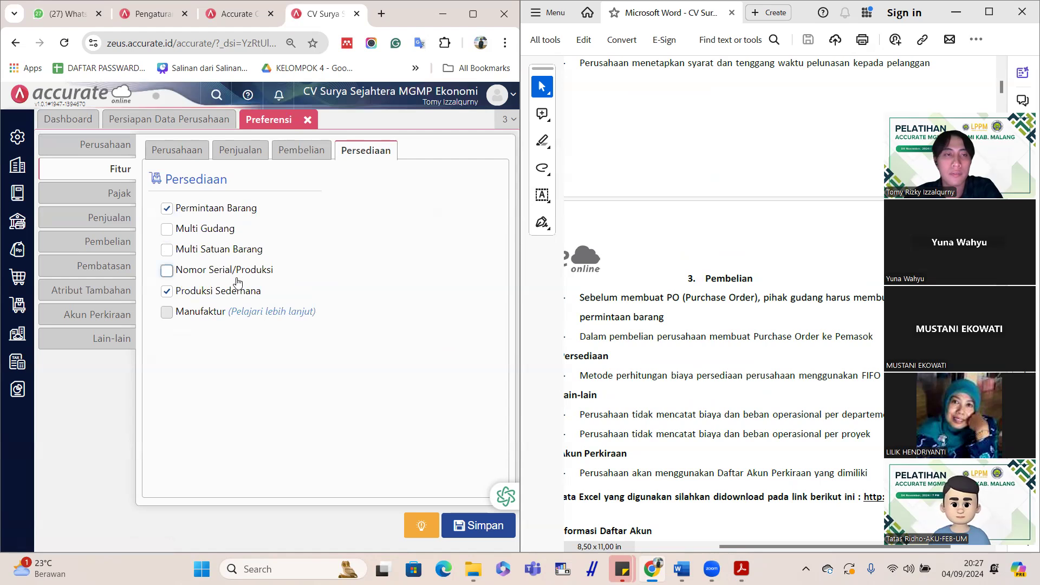
{"action": "left_click", "coordinate": [238, 291]}
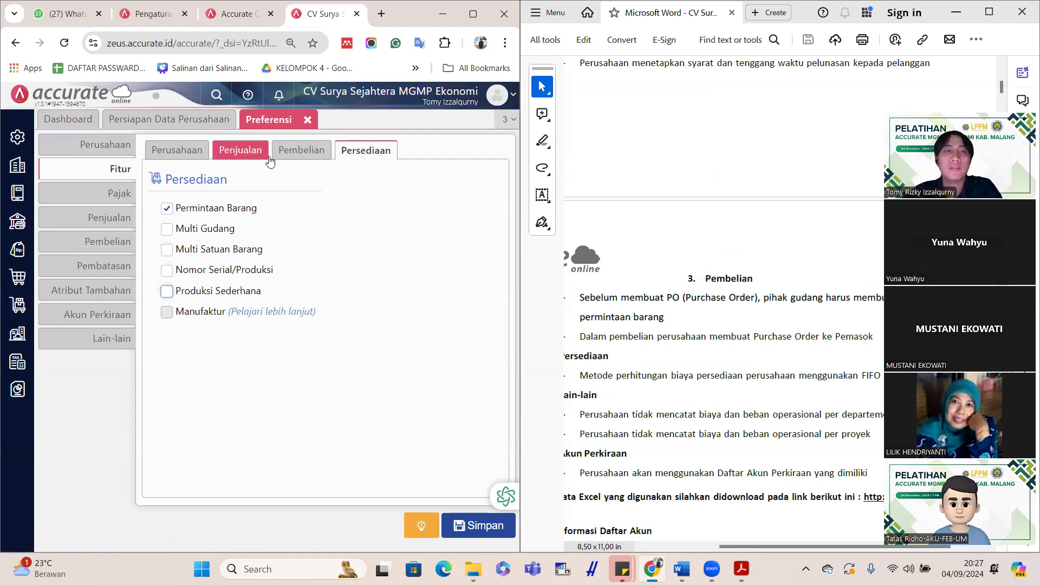
Review the Pembelian and Persediaan feature tabs against each other.
{"action": "left_click", "coordinate": [301, 151]}
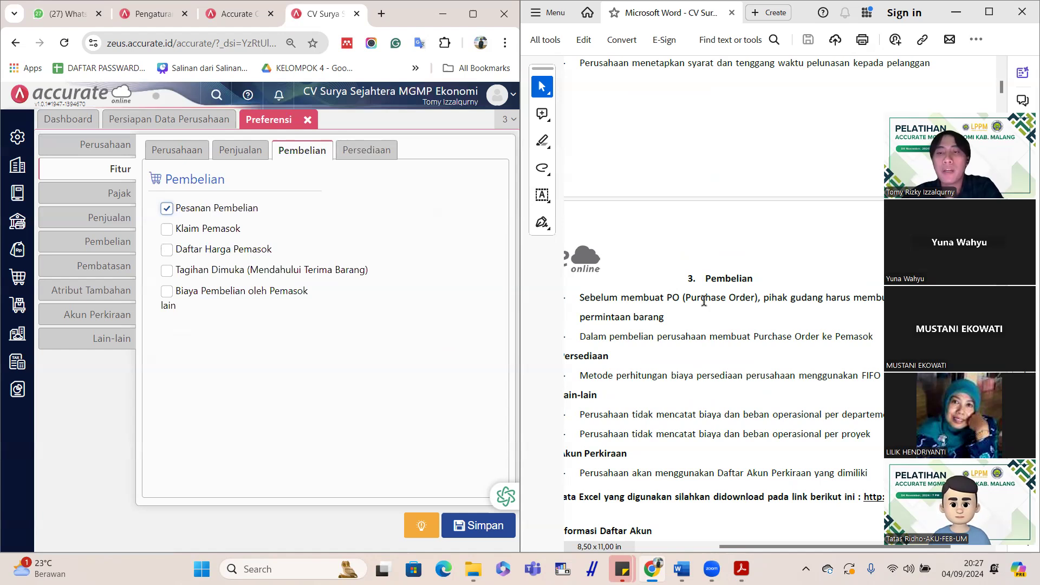
{"action": "left_click", "coordinate": [376, 151]}
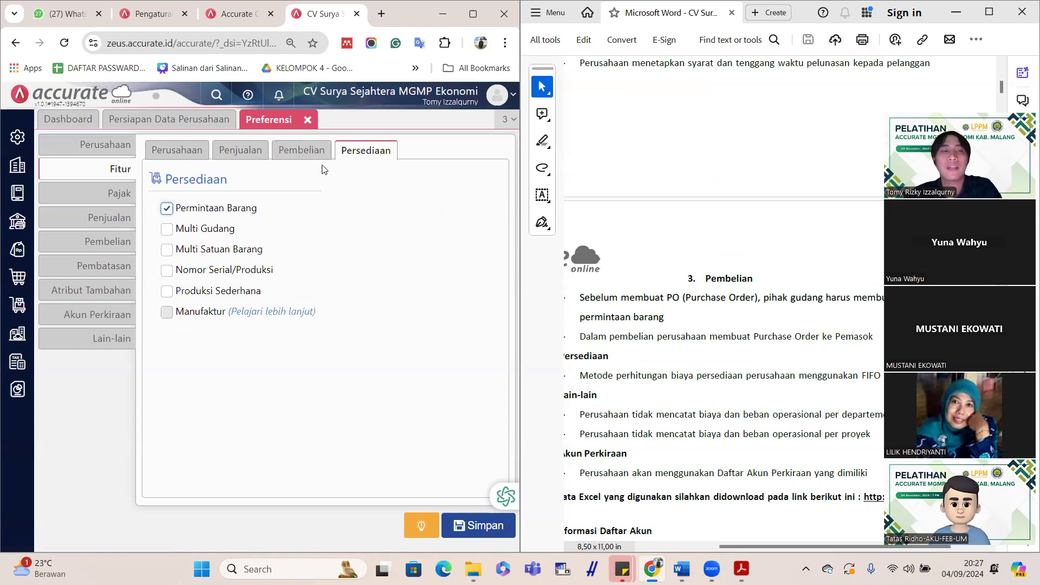
{"action": "left_click", "coordinate": [301, 151]}
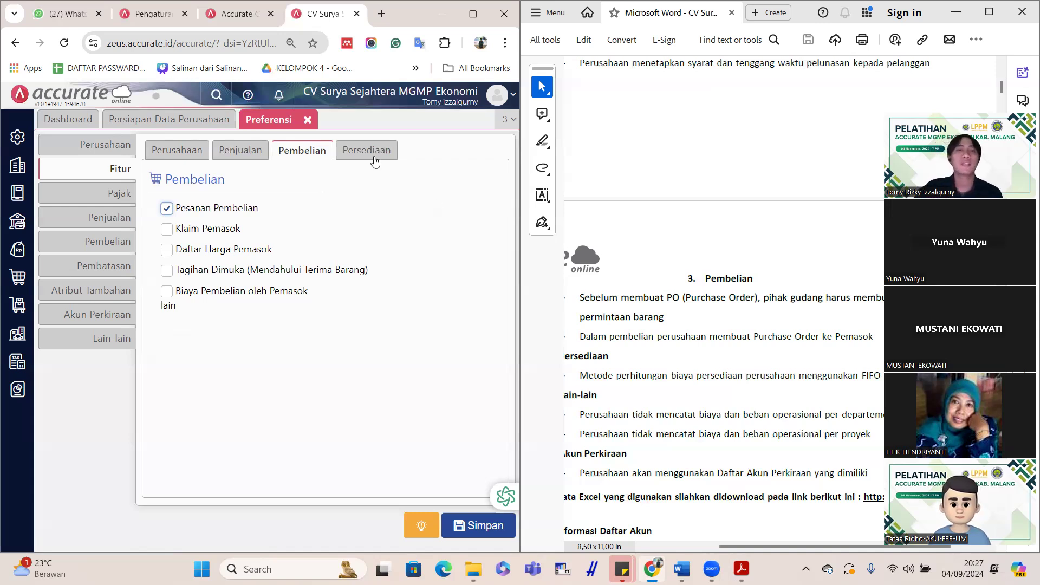
{"action": "left_click", "coordinate": [367, 155]}
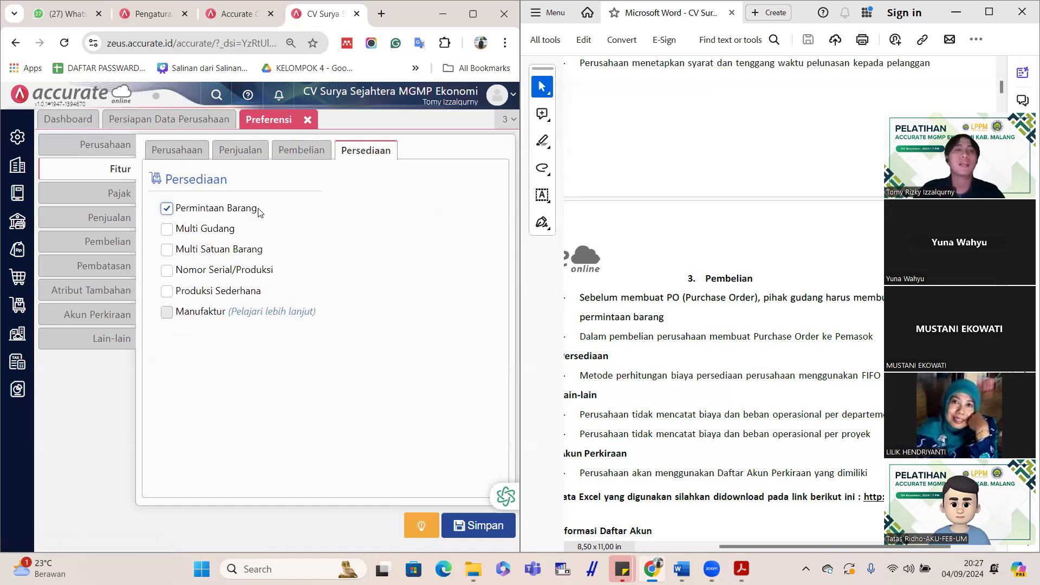
{"action": "left_click", "coordinate": [306, 145]}
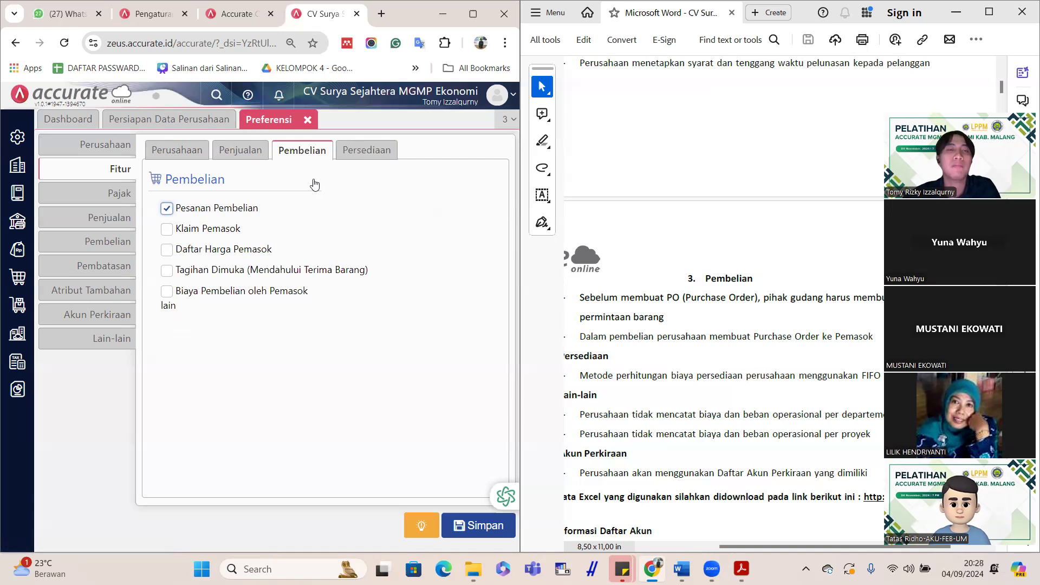
{"action": "left_click", "coordinate": [364, 150]}
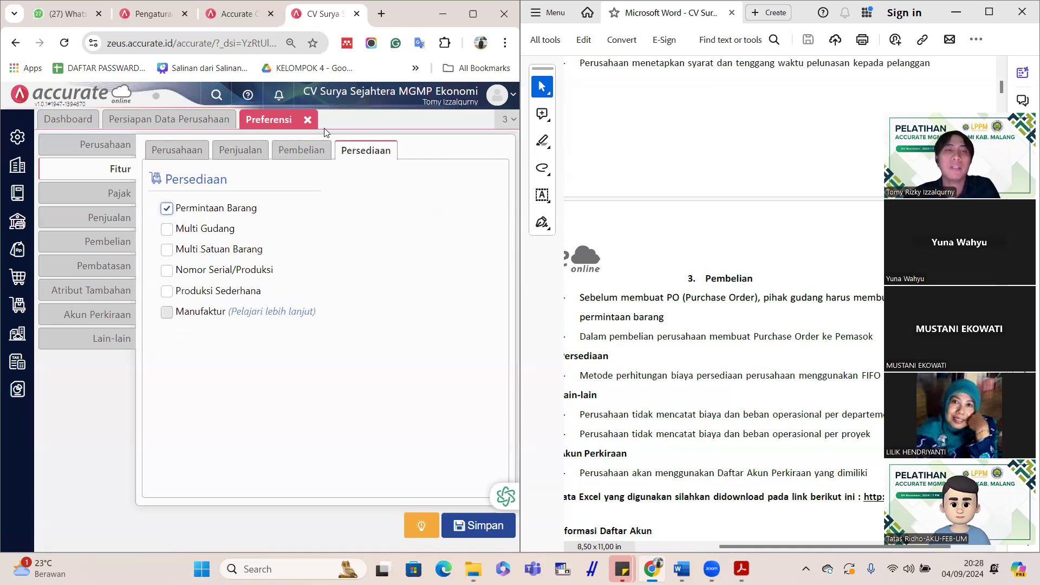
{"action": "left_click", "coordinate": [302, 149]}
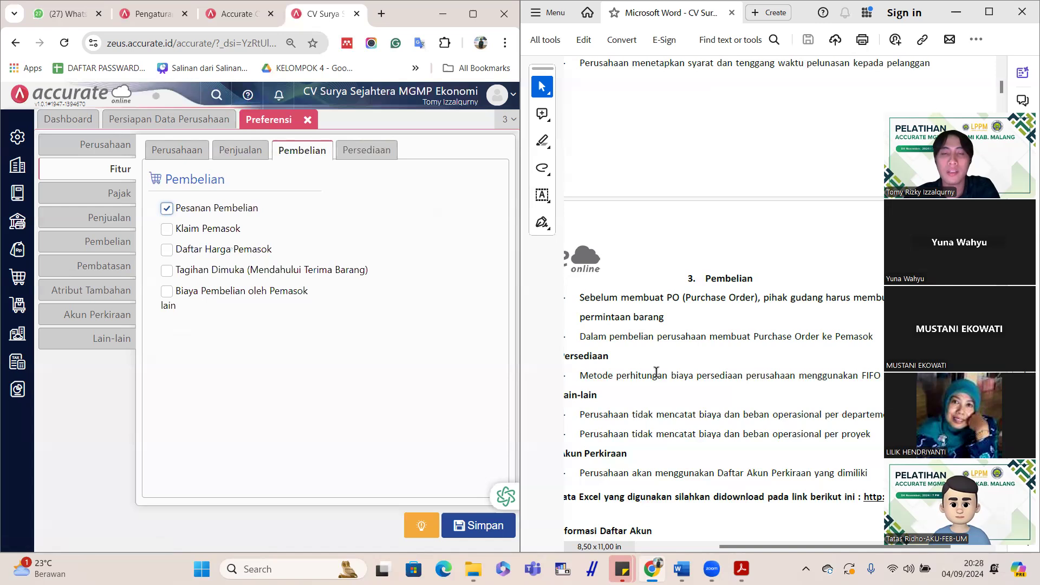
Read the exercise document's Pembelian, Persediaan, Lain-lain and Akun Perkiraan sections and the account list.
{"action": "scroll", "coordinate": [638, 370], "scroll_direction": "down", "scroll_amount": 1}
{"action": "scroll", "coordinate": [637, 371], "scroll_direction": "left", "scroll_amount": 2}
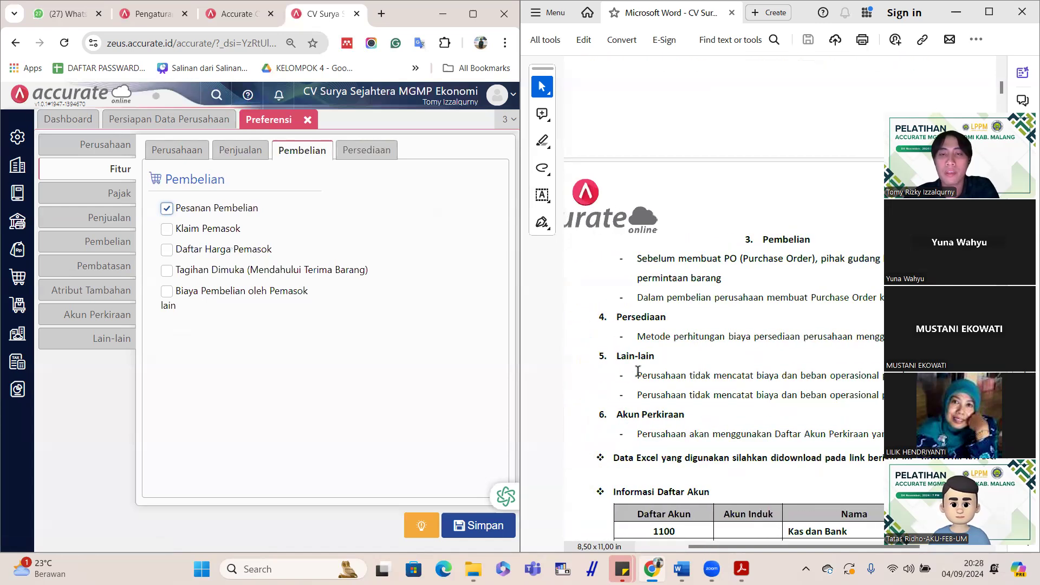
{"action": "scroll", "coordinate": [638, 371], "scroll_direction": "down", "scroll_amount": 3}
{"action": "scroll", "coordinate": [638, 371], "scroll_direction": "right", "scroll_amount": 2}
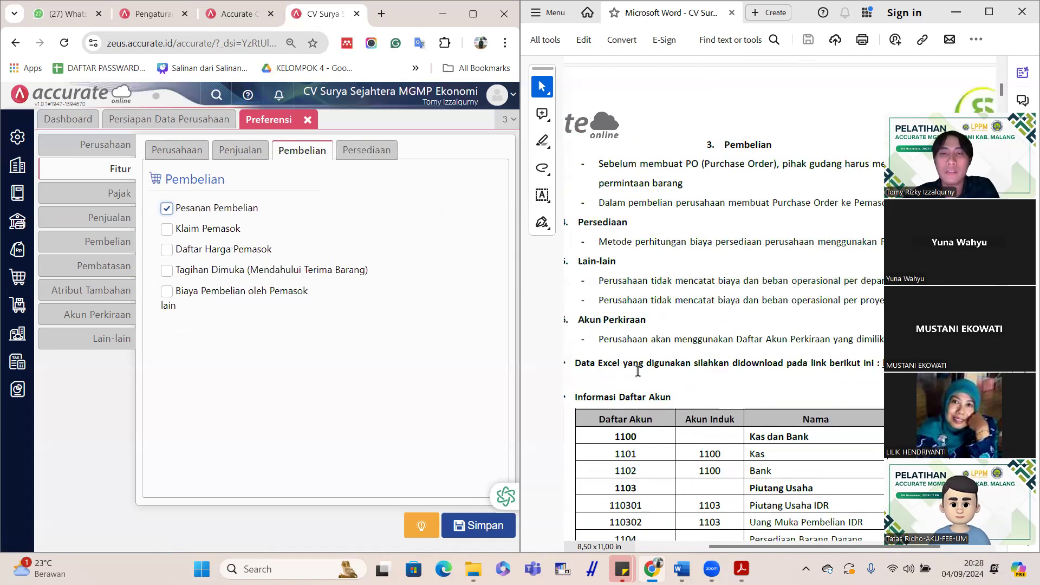
{"action": "scroll", "coordinate": [638, 371], "scroll_direction": "up", "scroll_amount": 1}
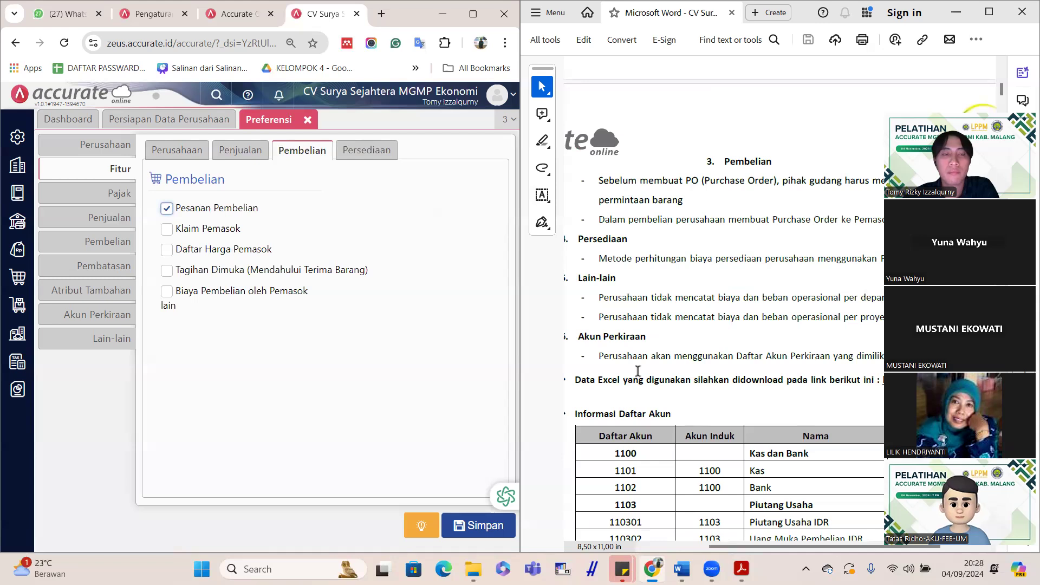
{"action": "scroll", "coordinate": [697, 263], "scroll_direction": "up", "scroll_amount": 1}
{"action": "scroll", "coordinate": [697, 264], "scroll_direction": "right", "scroll_amount": 3}
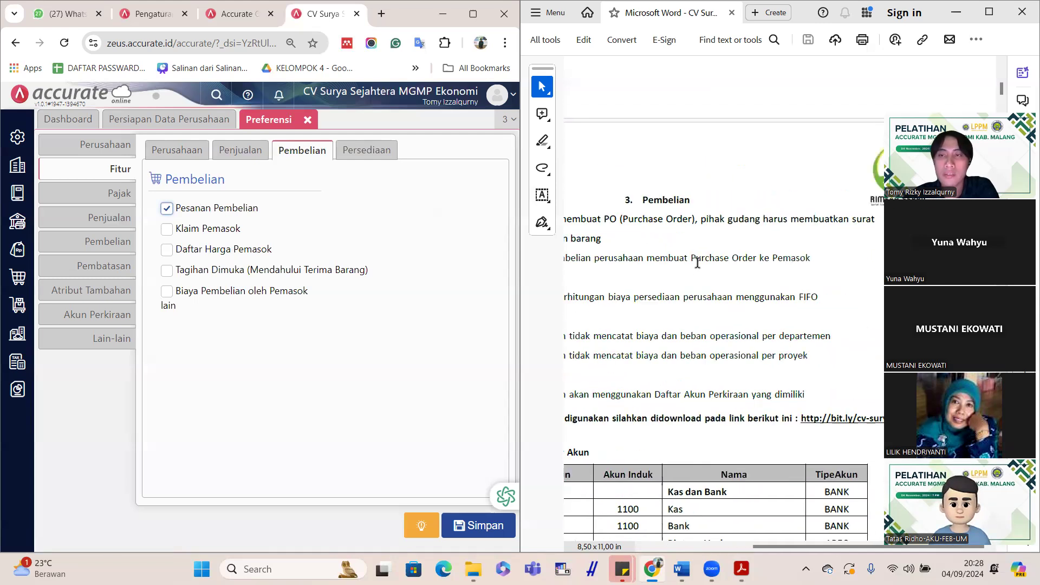
{"action": "scroll", "coordinate": [697, 263], "scroll_direction": "left", "scroll_amount": 4}
{"action": "scroll", "coordinate": [697, 263], "scroll_direction": "right", "scroll_amount": 3}
{"action": "scroll", "coordinate": [697, 263], "scroll_direction": "left", "scroll_amount": 3}
{"action": "scroll", "coordinate": [698, 263], "scroll_direction": "right", "scroll_amount": 1}
{"action": "scroll", "coordinate": [697, 263], "scroll_direction": "down", "scroll_amount": 1}
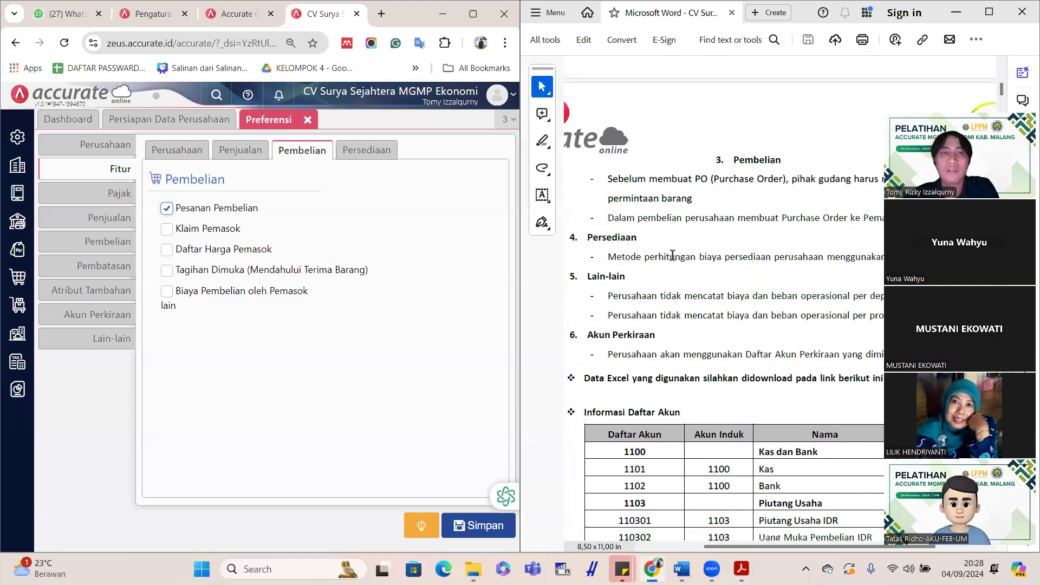
{"action": "scroll", "coordinate": [760, 262], "scroll_direction": "right", "scroll_amount": 1}
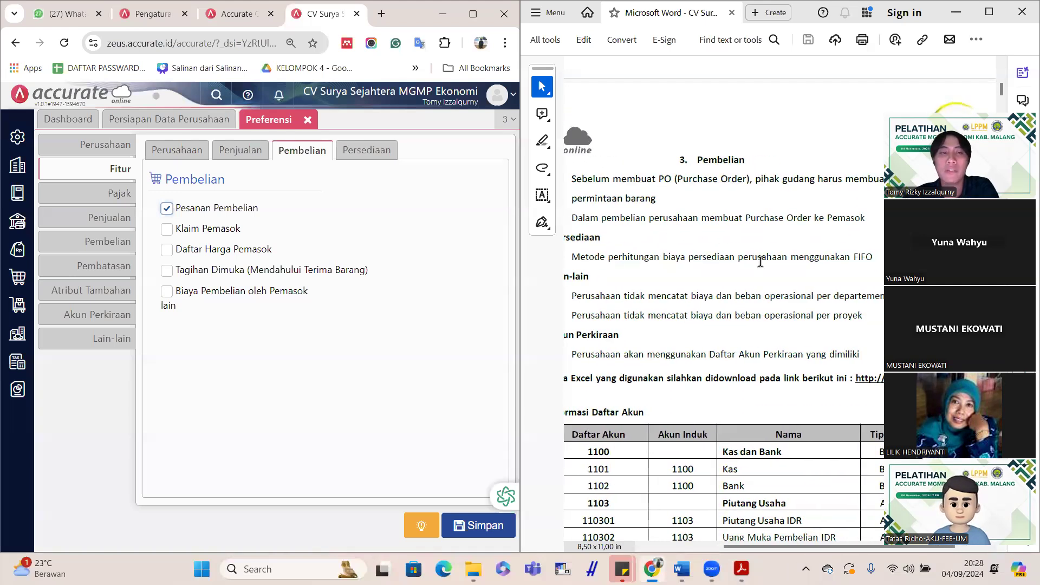
Review the Perusahaan, Penjualan, Pembelian and Persediaan feature tabs against the exercise document's requirements.
{"action": "left_click", "coordinate": [194, 157]}
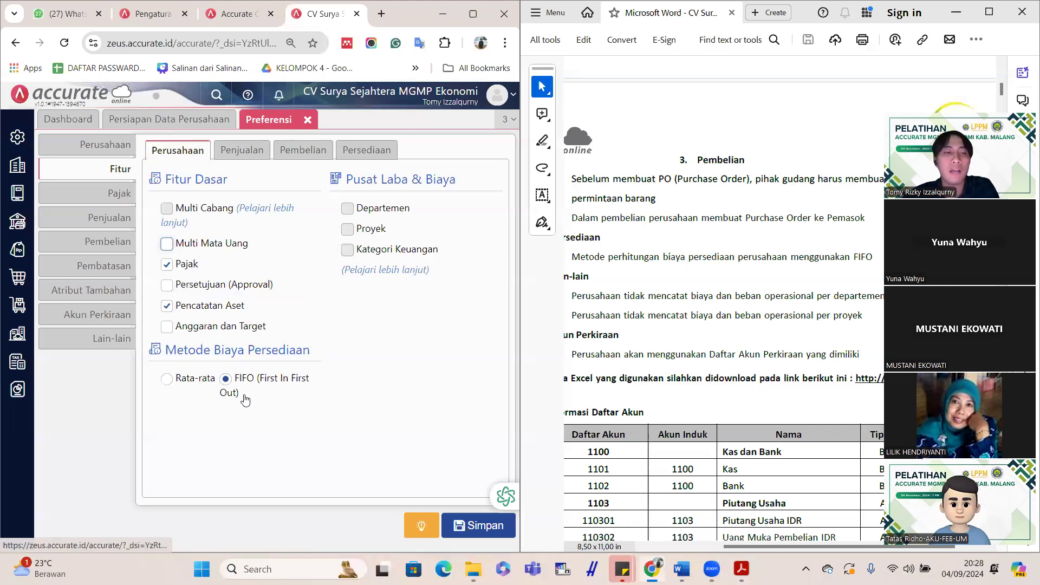
{"action": "left_click", "coordinate": [324, 156]}
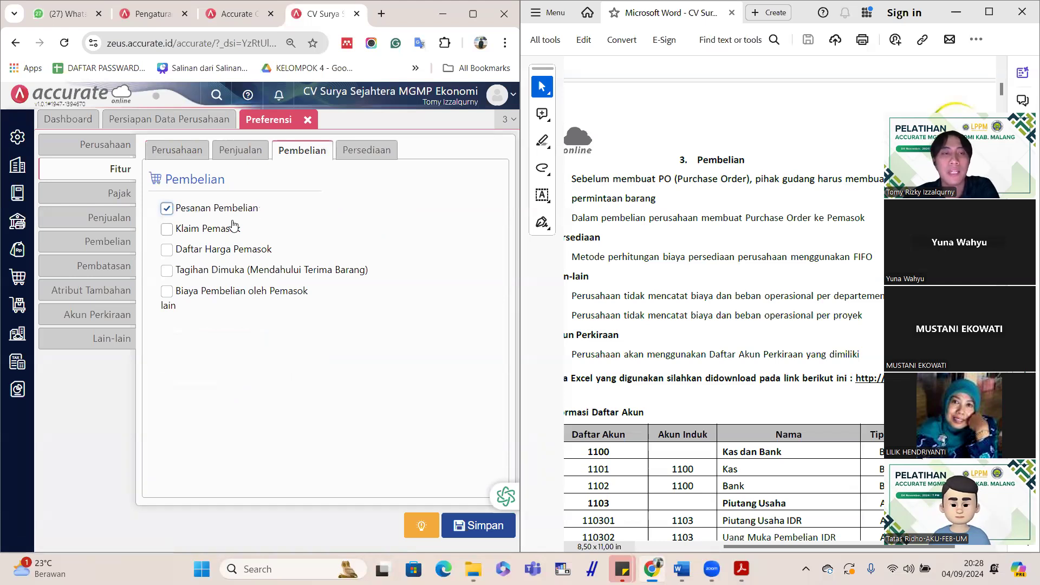
{"action": "left_click", "coordinate": [382, 156]}
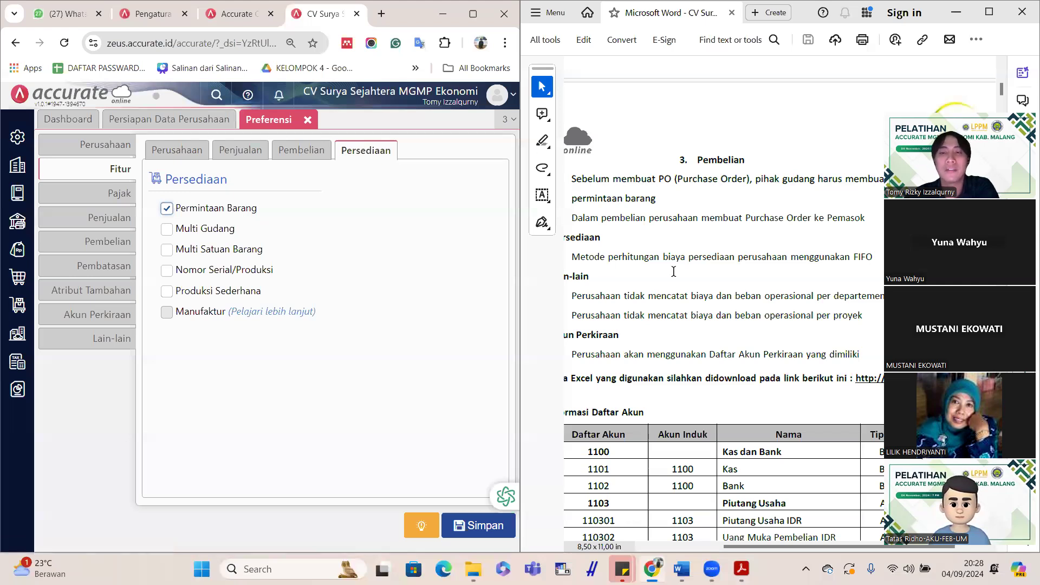
{"action": "scroll", "coordinate": [678, 278], "scroll_direction": "down", "scroll_amount": 1}
{"action": "scroll", "coordinate": [677, 278], "scroll_direction": "left", "scroll_amount": 3}
{"action": "scroll", "coordinate": [652, 275], "scroll_direction": "right", "scroll_amount": 5}
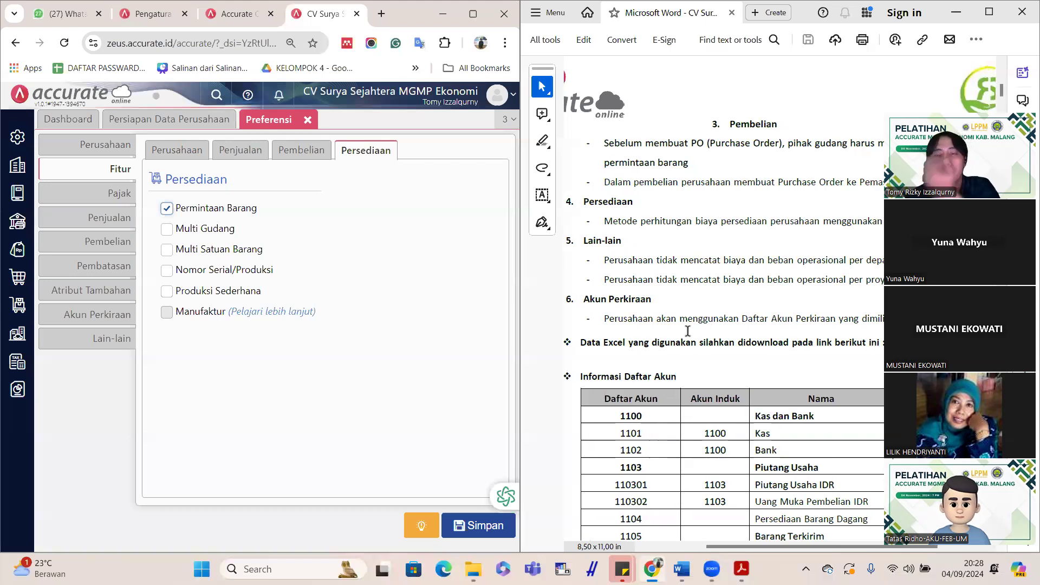
{"action": "scroll", "coordinate": [688, 330], "scroll_direction": "down", "scroll_amount": 2}
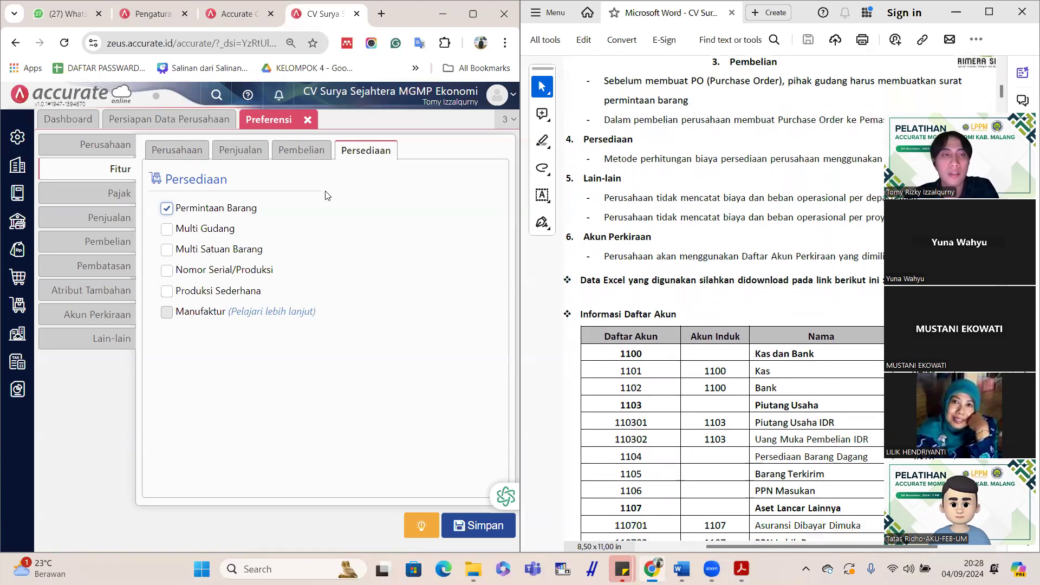
{"action": "left_click", "coordinate": [172, 153]}
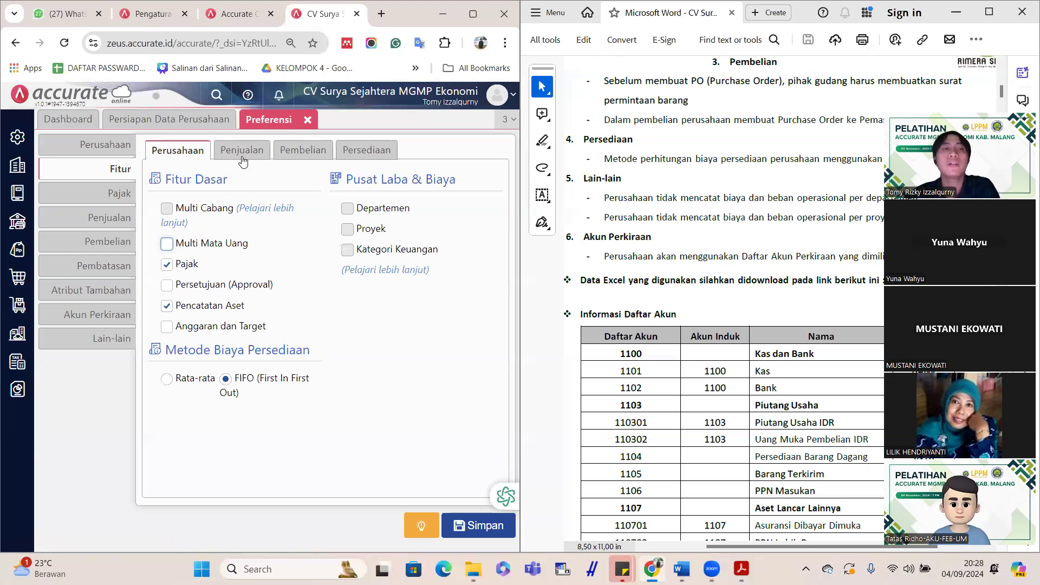
{"action": "left_click", "coordinate": [238, 153]}
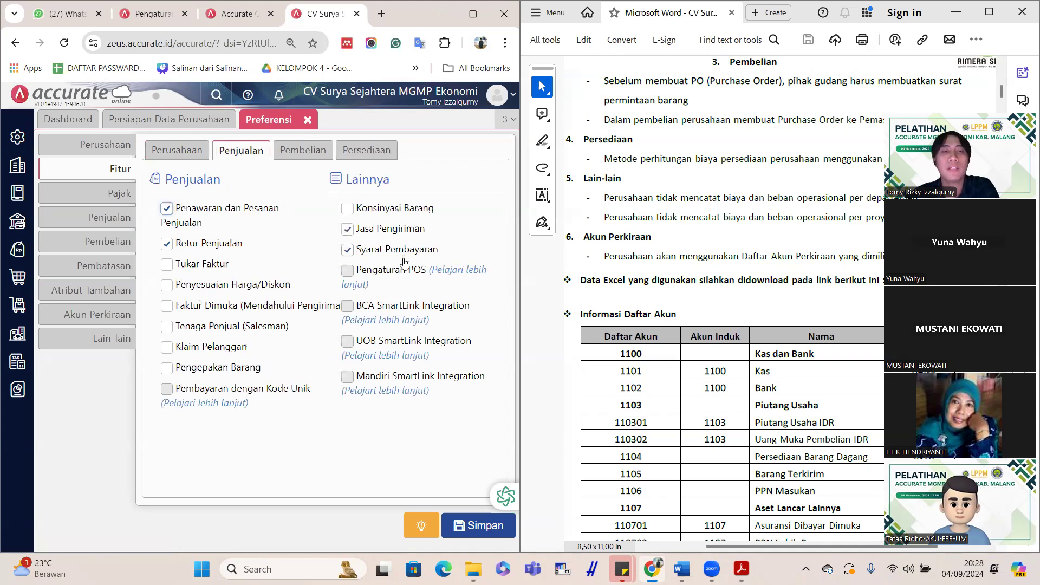
{"action": "left_click", "coordinate": [302, 153]}
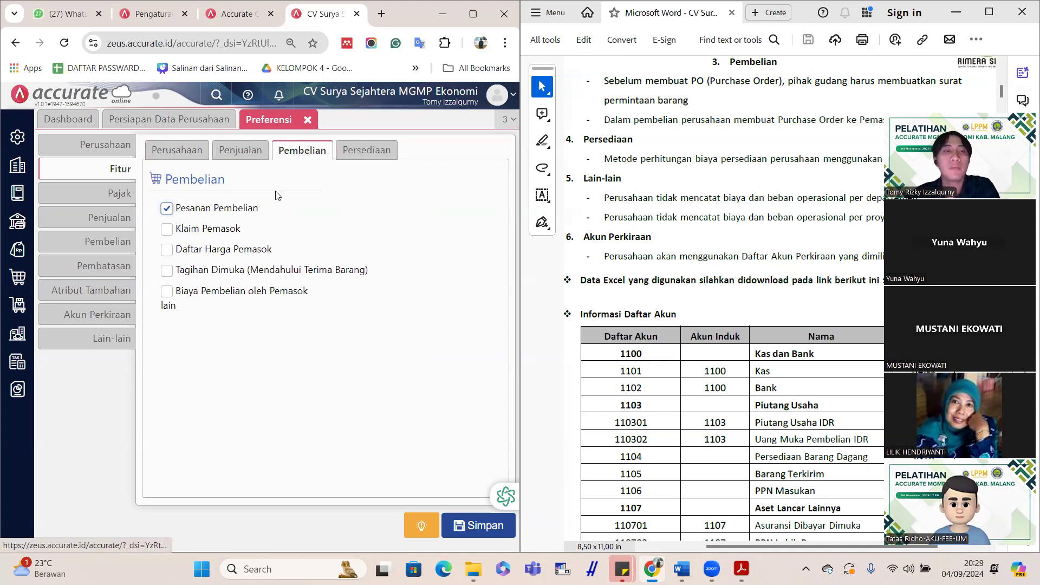
{"action": "left_click", "coordinate": [360, 152]}
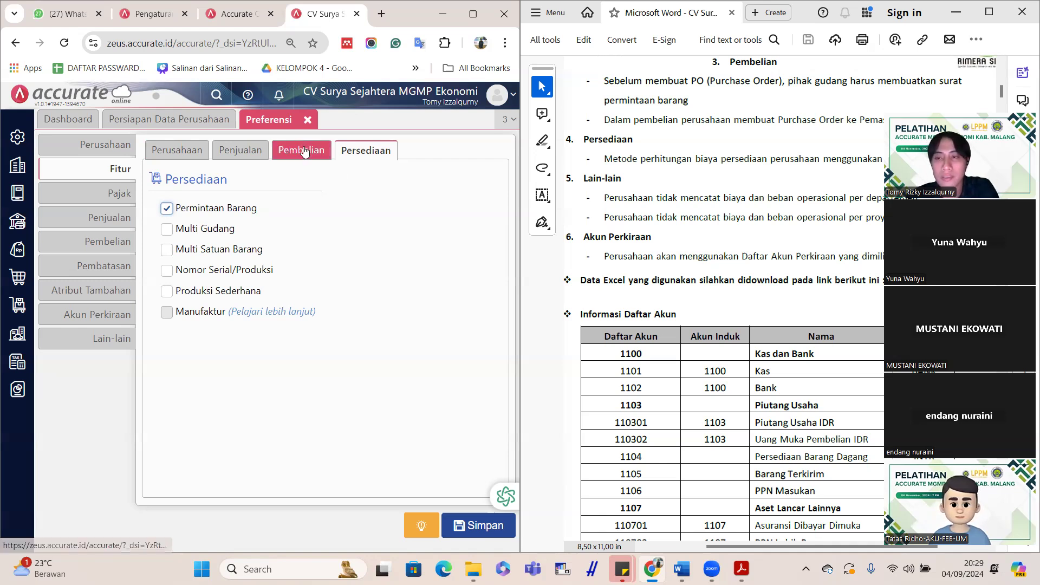
{"action": "left_click", "coordinate": [239, 152]}
{"action": "scroll", "coordinate": [754, 193], "scroll_direction": "up", "scroll_amount": 10}
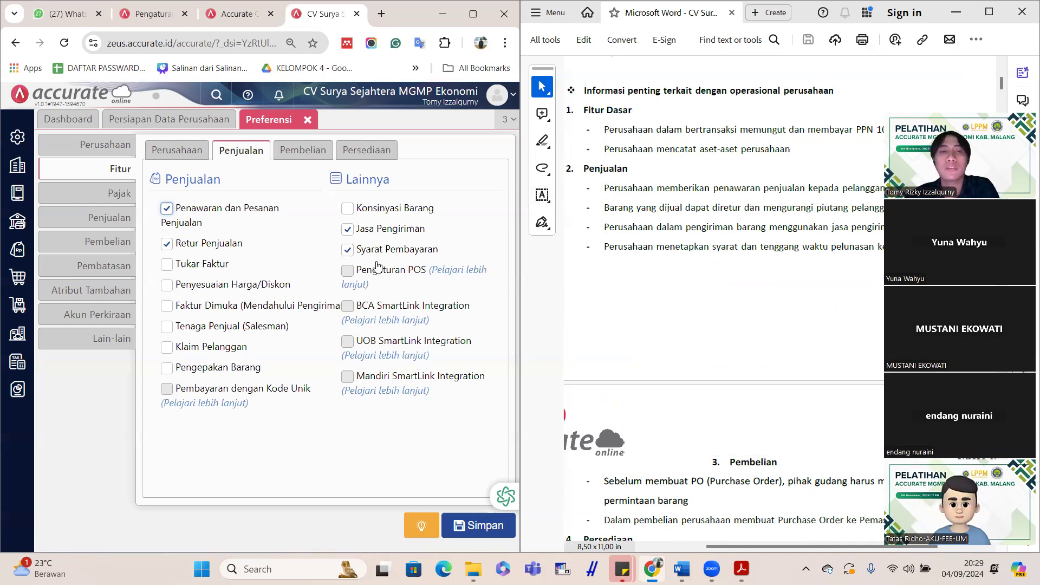
{"action": "scroll", "coordinate": [392, 265], "scroll_direction": "up", "scroll_amount": 4}
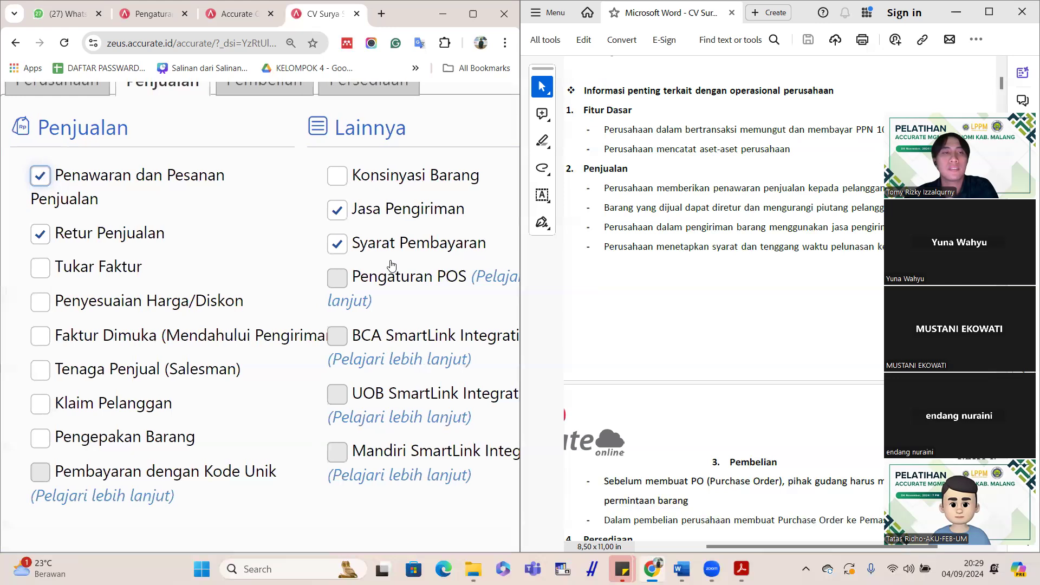
{"action": "scroll", "coordinate": [393, 263], "scroll_direction": "up", "scroll_amount": 1}
{"action": "left_click", "coordinate": [271, 136]}
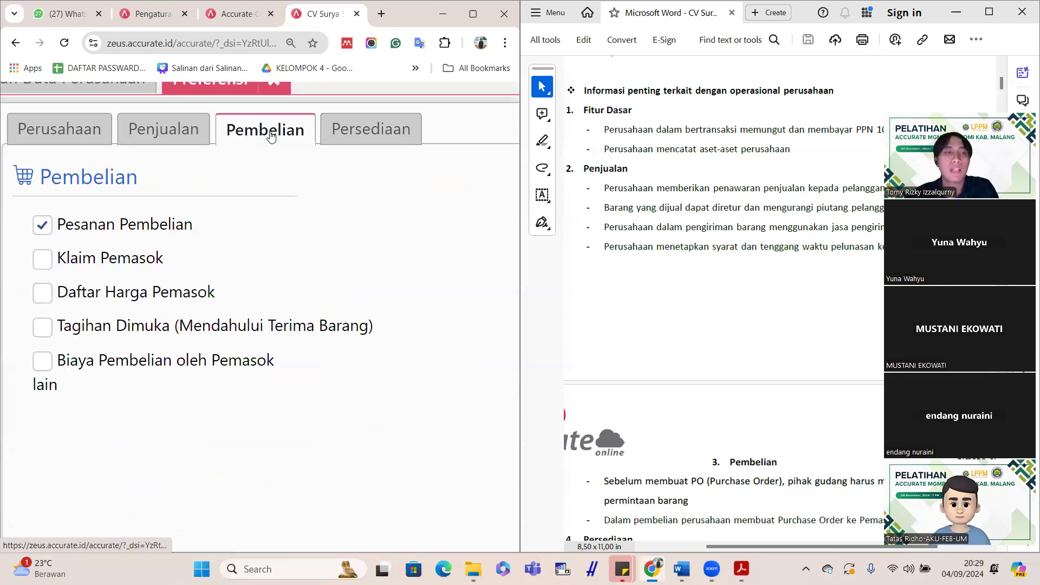
{"action": "left_click", "coordinate": [357, 129]}
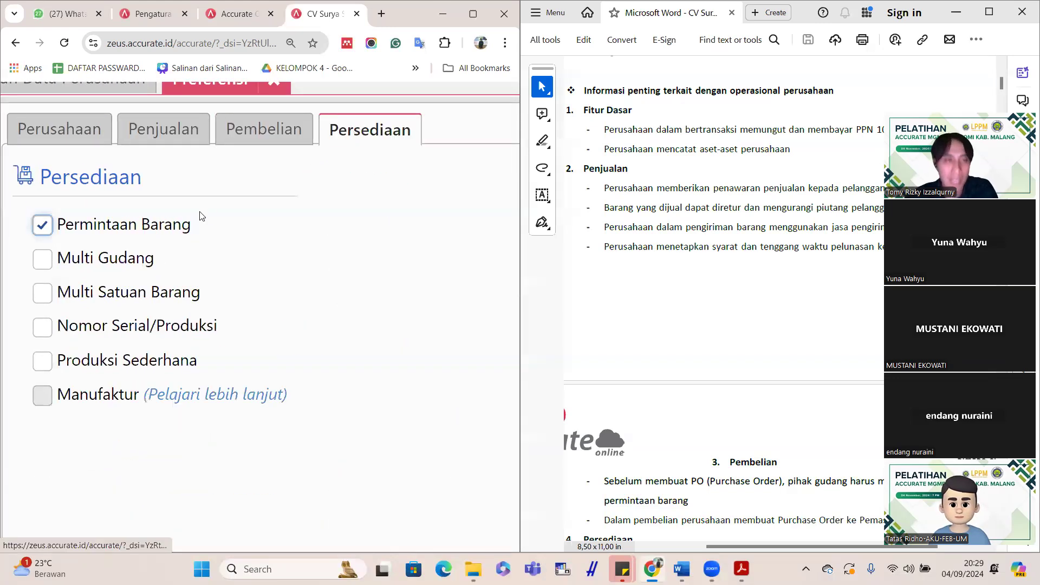
{"action": "key", "text": "ctrl+minus"}
{"action": "key", "text": "ctrl+minus"}
{"action": "key", "text": "ctrl+minus"}
{"action": "key", "text": "ctrl+minus"}
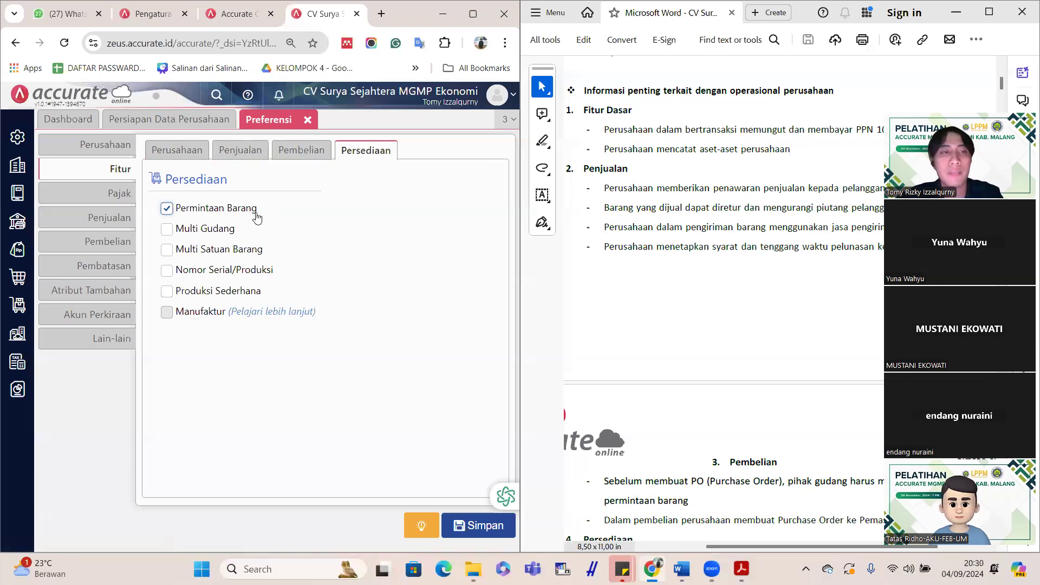
Save the feature preferences after a final check of the Perusahaan and Persediaan tabs.
{"action": "scroll", "coordinate": [695, 259], "scroll_direction": "down", "scroll_amount": 3}
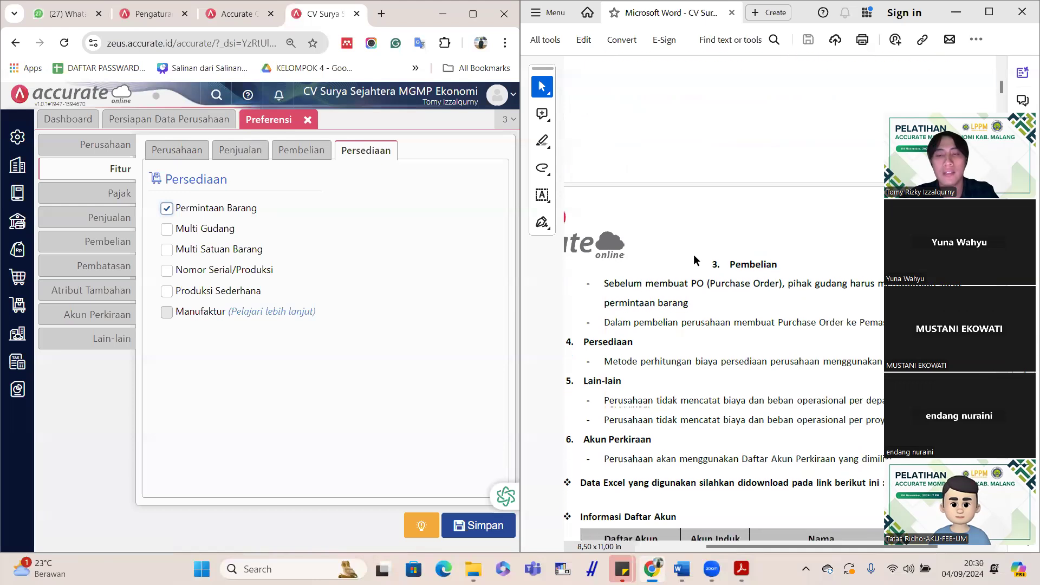
{"action": "scroll", "coordinate": [694, 259], "scroll_direction": "down", "scroll_amount": 1}
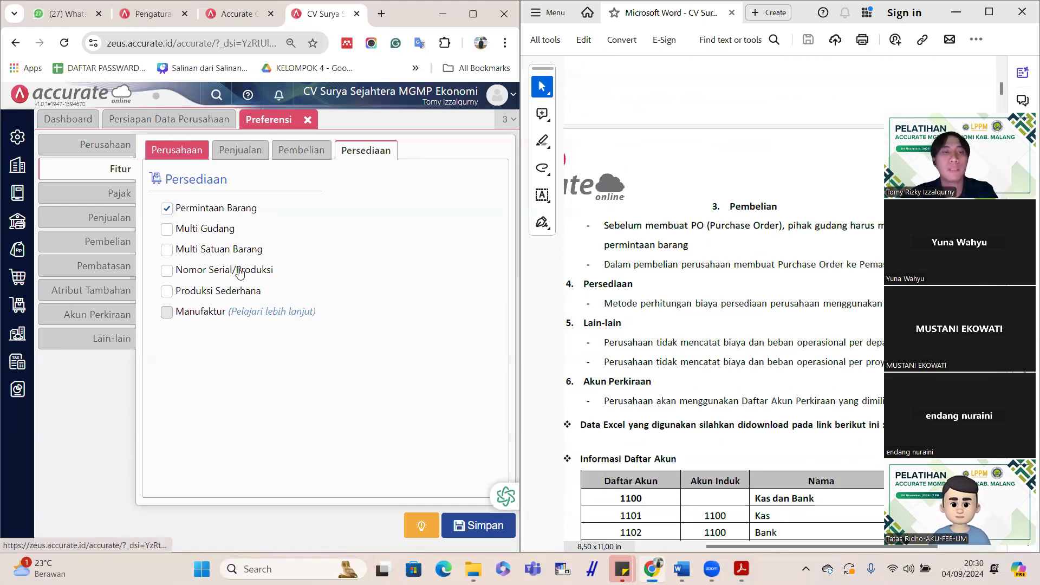
{"action": "left_click", "coordinate": [177, 152]}
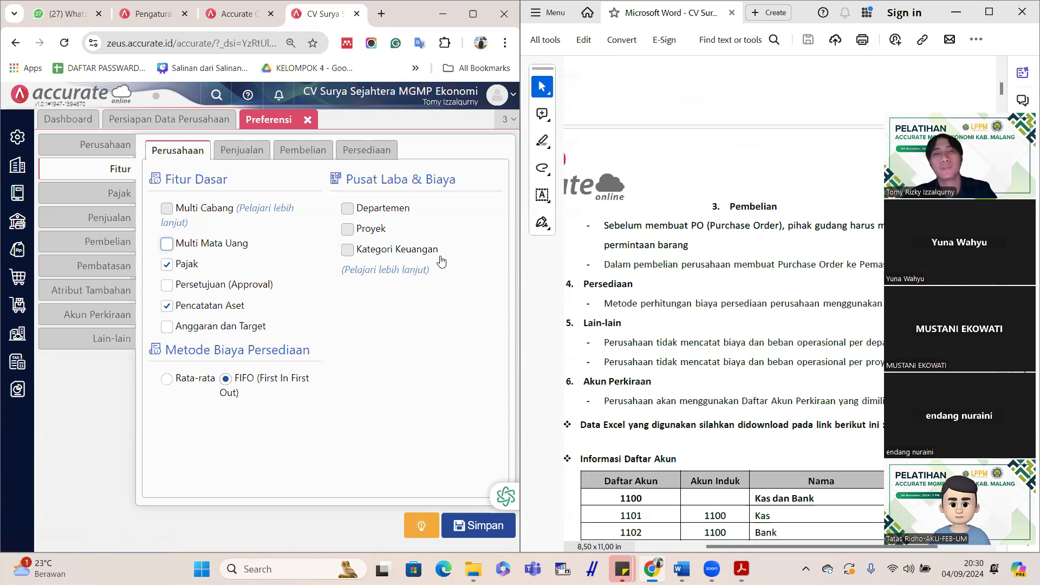
{"action": "left_click", "coordinate": [365, 153]}
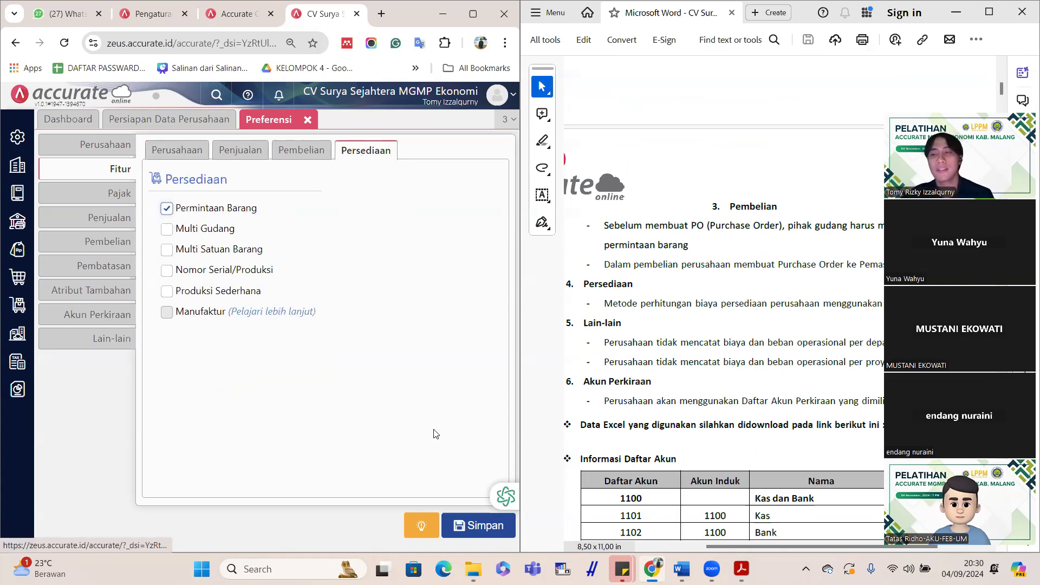
{"action": "left_click", "coordinate": [464, 523]}
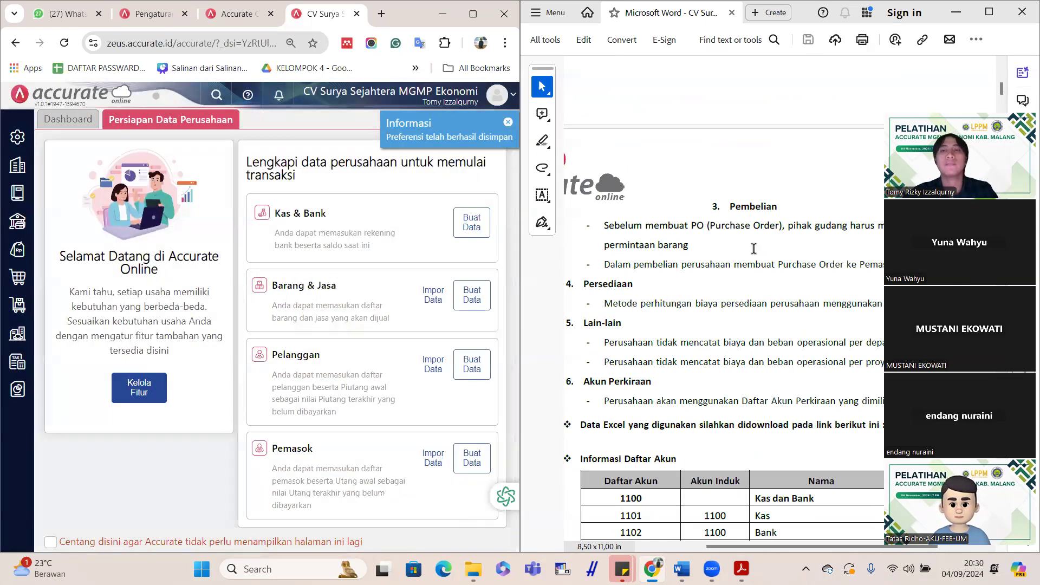
Read the exercise document's company identity details and account list.
{"action": "scroll", "coordinate": [678, 290], "scroll_direction": "up", "scroll_amount": 10}
{"action": "scroll", "coordinate": [677, 289], "scroll_direction": "up", "scroll_amount": 4}
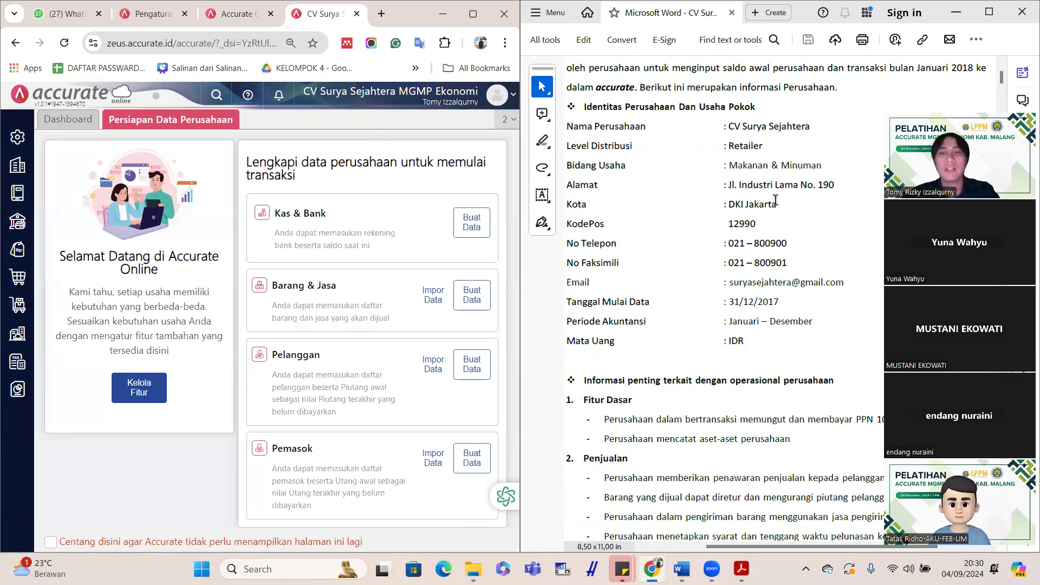
{"action": "scroll", "coordinate": [779, 218], "scroll_direction": "down", "scroll_amount": 14}
{"action": "scroll", "coordinate": [769, 206], "scroll_direction": "down", "scroll_amount": 3}
{"action": "scroll", "coordinate": [767, 202], "scroll_direction": "down", "scroll_amount": 4}
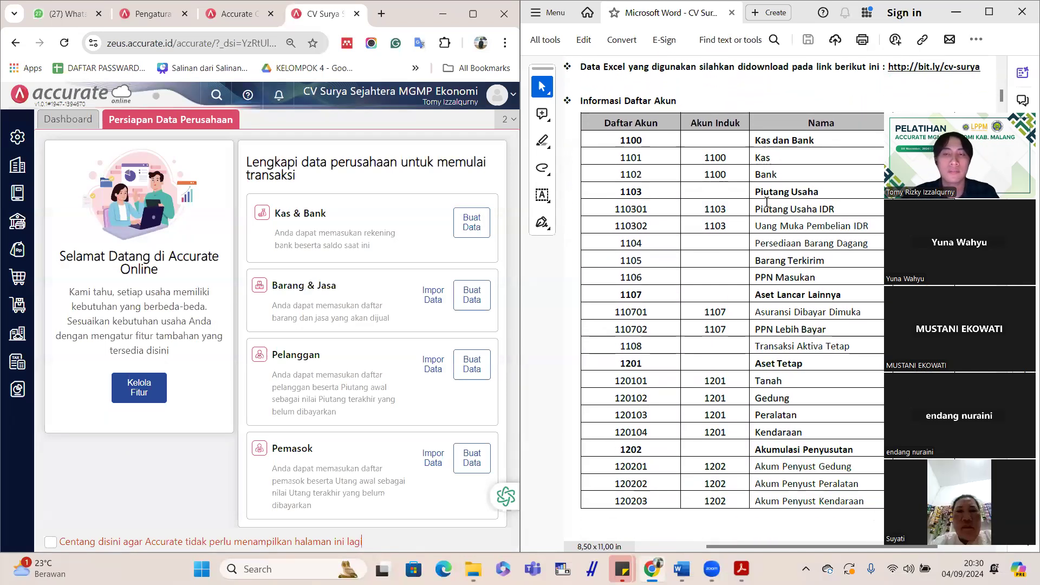
{"action": "scroll", "coordinate": [767, 203], "scroll_direction": "up", "scroll_amount": 1}
{"action": "scroll", "coordinate": [766, 203], "scroll_direction": "up", "scroll_amount": 1}
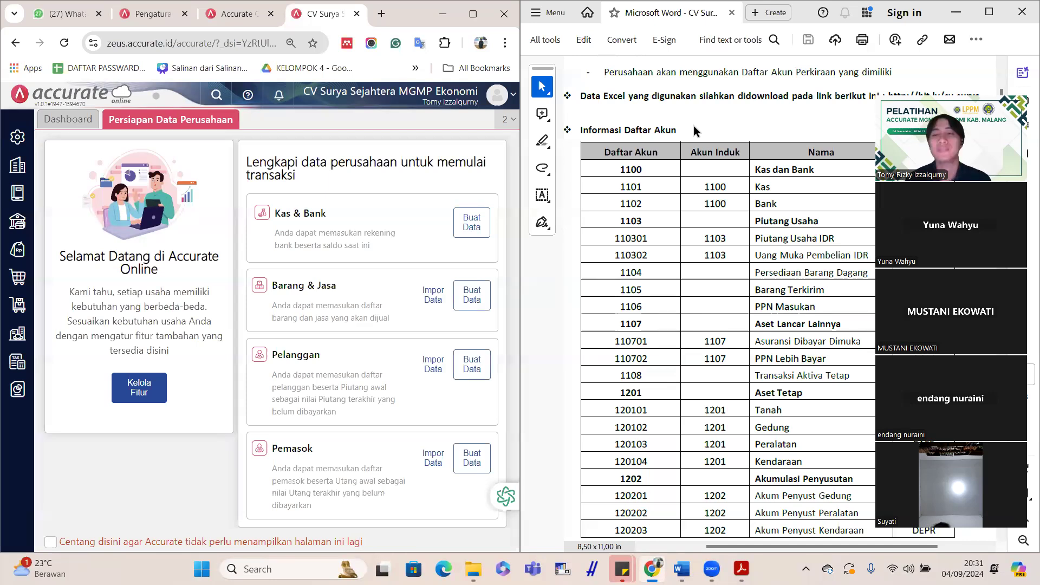
Switch to File Explorer showing the downloaded Excel CV Surya Sejahtera files.
{"action": "left_click", "coordinate": [652, 6]}
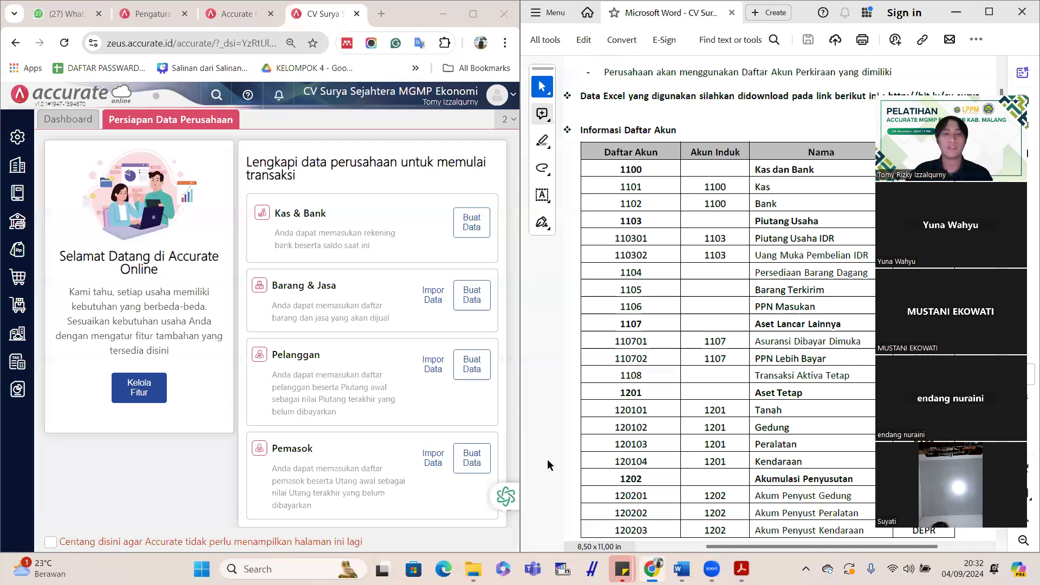
{"action": "mouse_move", "coordinate": [473, 569]}
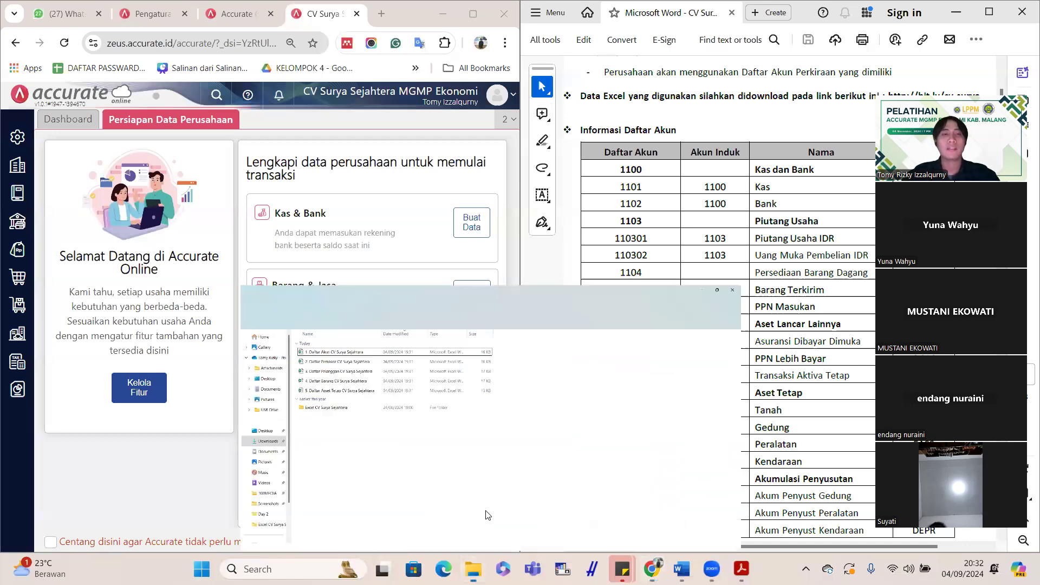
{"action": "left_click", "coordinate": [486, 512]}
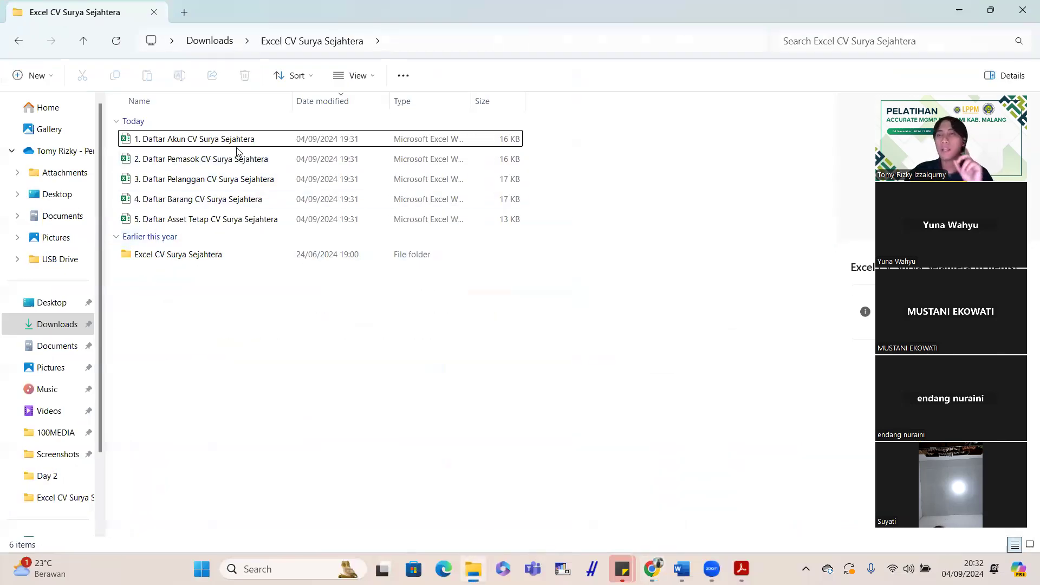
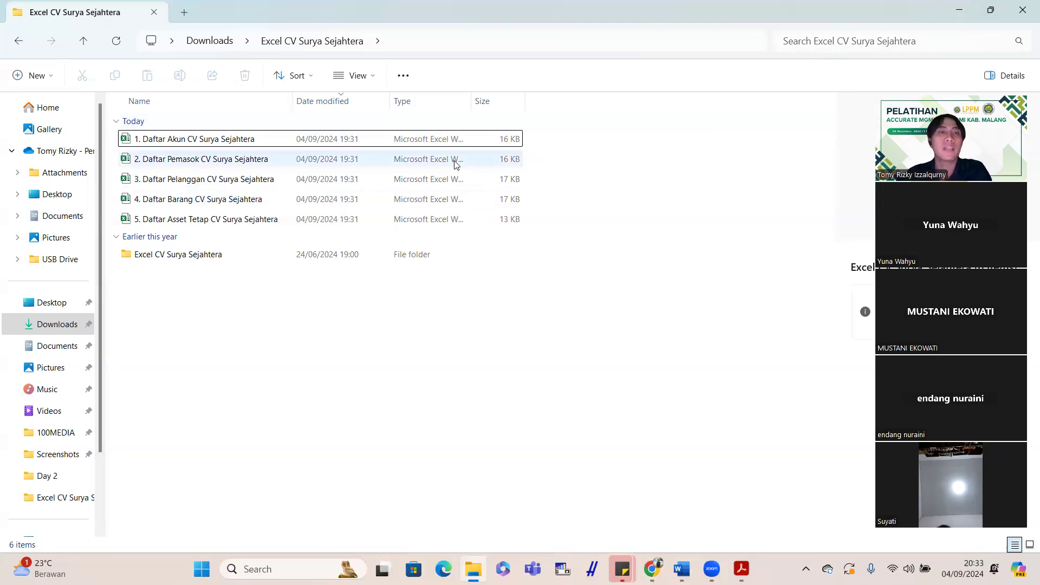
Open the 1. Daftar Akun CV Surya Sejahtera workbook and scroll through its account rows.
{"action": "double_click", "coordinate": [337, 143]}
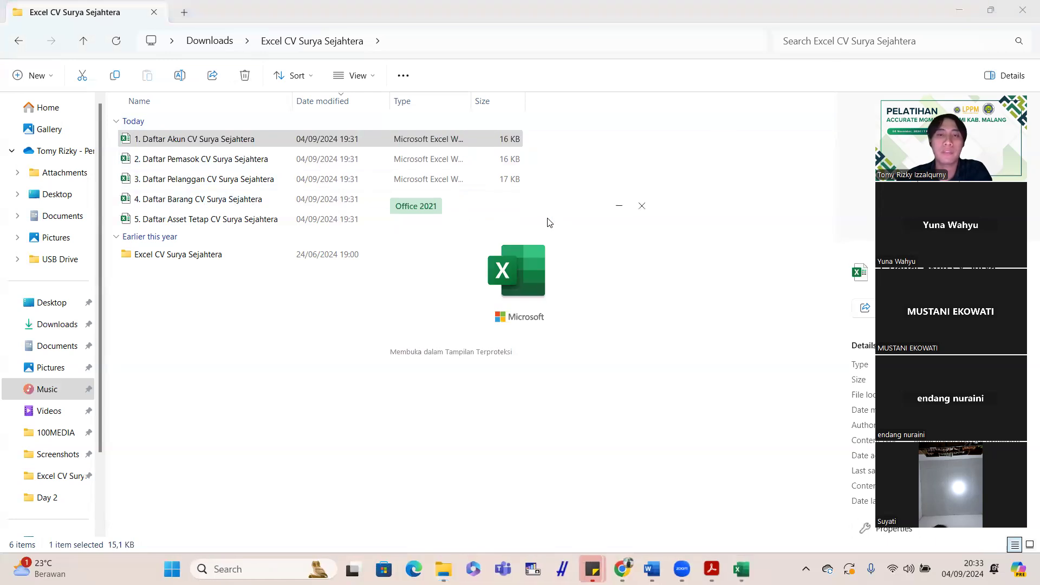
{"action": "scroll", "coordinate": [512, 328], "scroll_direction": "down", "scroll_amount": 8}
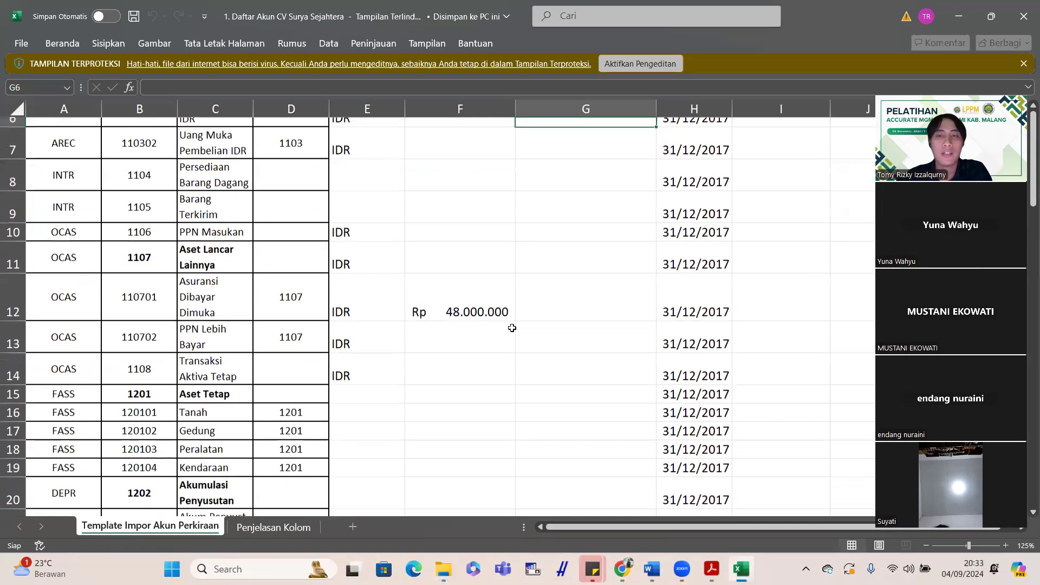
{"action": "scroll", "coordinate": [512, 328], "scroll_direction": "down", "scroll_amount": 6}
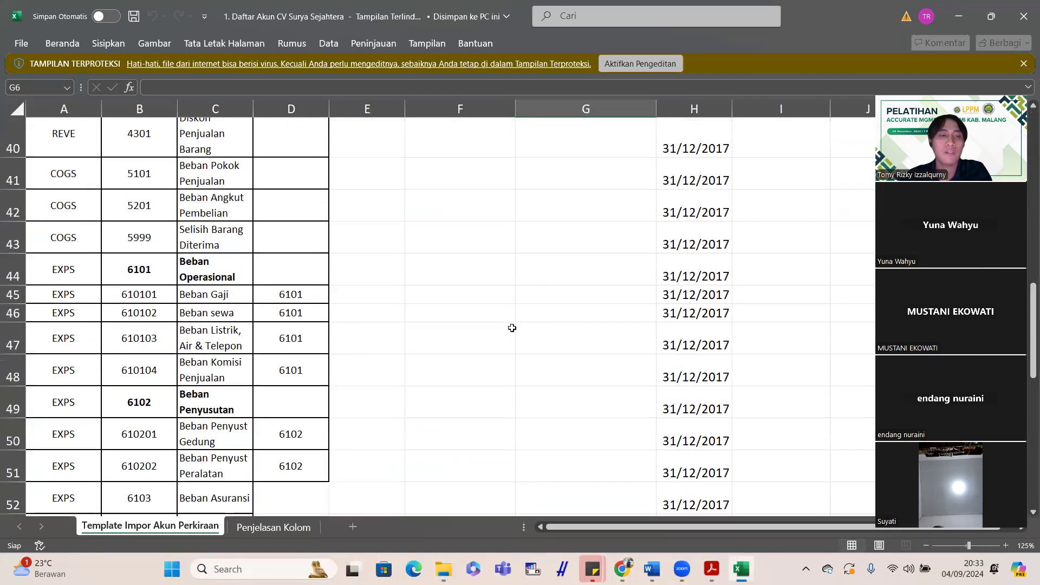
{"action": "scroll", "coordinate": [512, 328], "scroll_direction": "up", "scroll_amount": 15}
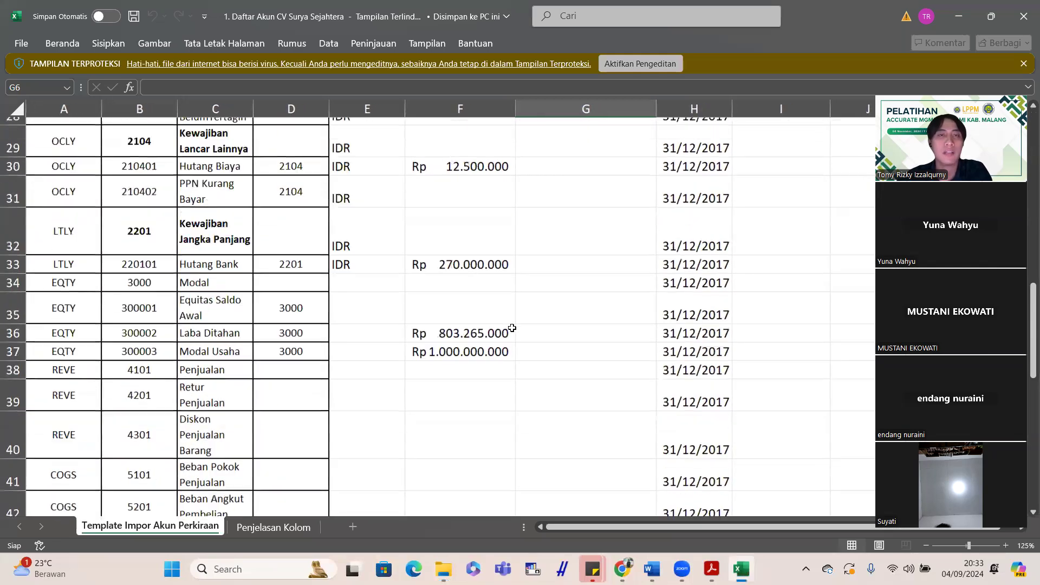
Enable editing in the workbook, review the account types, codes and opening balances, and minimize Excel.
{"action": "left_click", "coordinate": [664, 65]}
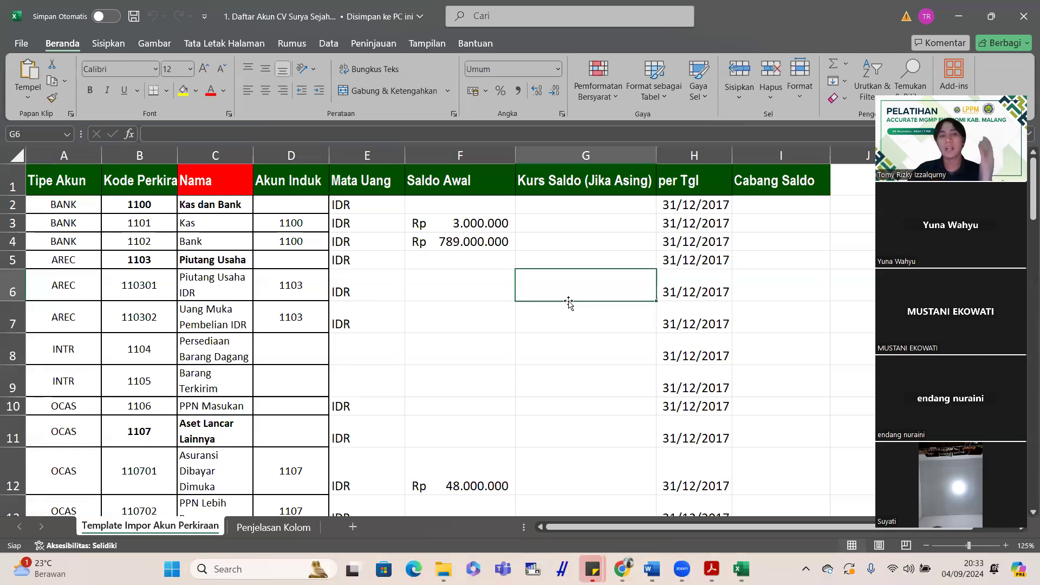
{"action": "scroll", "coordinate": [568, 303], "scroll_direction": "down", "scroll_amount": 2}
{"action": "scroll", "coordinate": [566, 302], "scroll_direction": "down", "scroll_amount": 2}
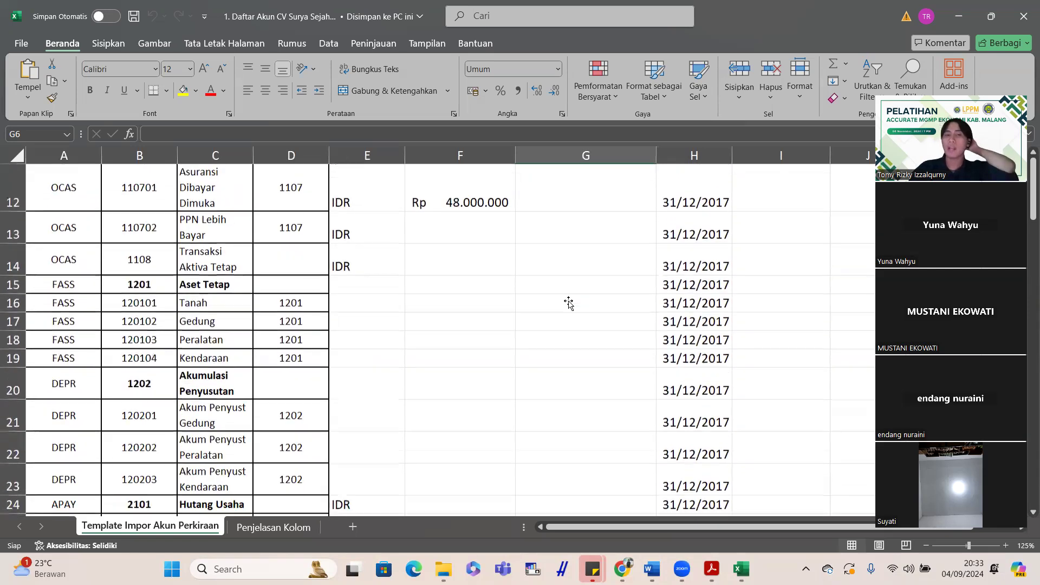
{"action": "scroll", "coordinate": [417, 367], "scroll_direction": "up", "scroll_amount": 4}
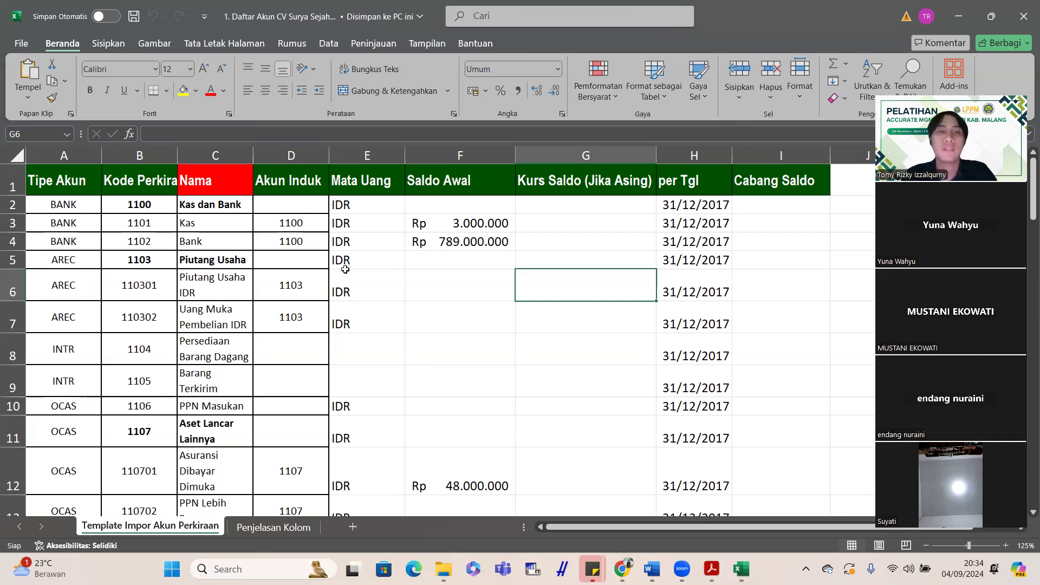
{"action": "scroll", "coordinate": [349, 263], "scroll_direction": "down", "scroll_amount": 5}
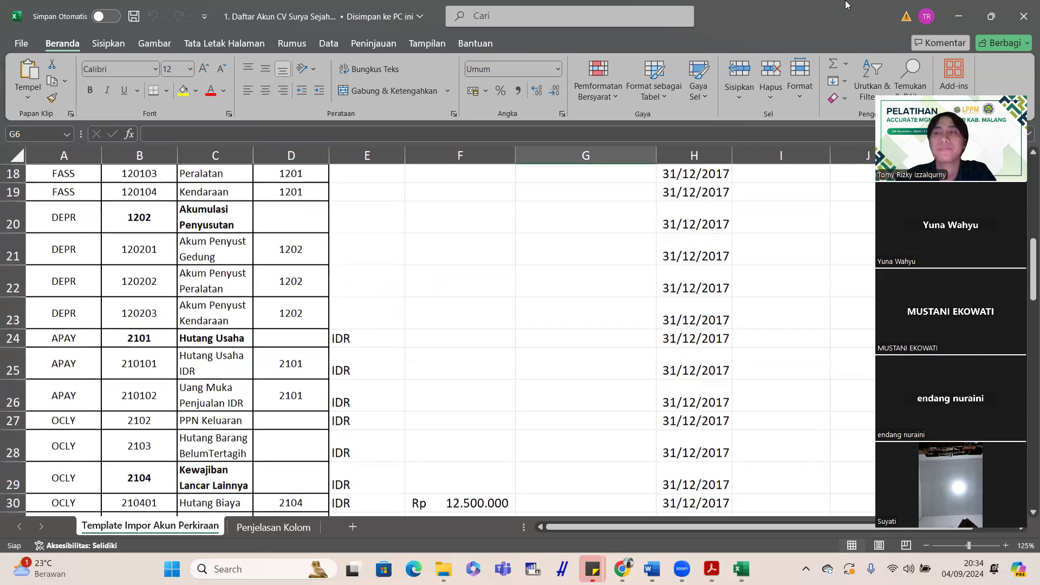
{"action": "left_click", "coordinate": [960, 12]}
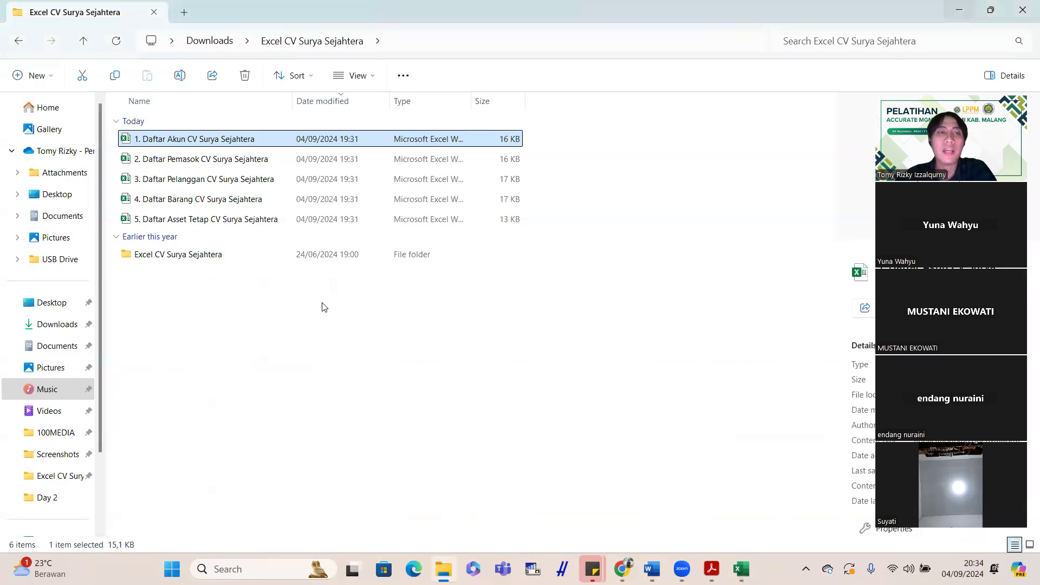
Switch to the browser and open the Akun Perkiraan account list from the Buku Besar module.
{"action": "left_click", "coordinate": [961, 10]}
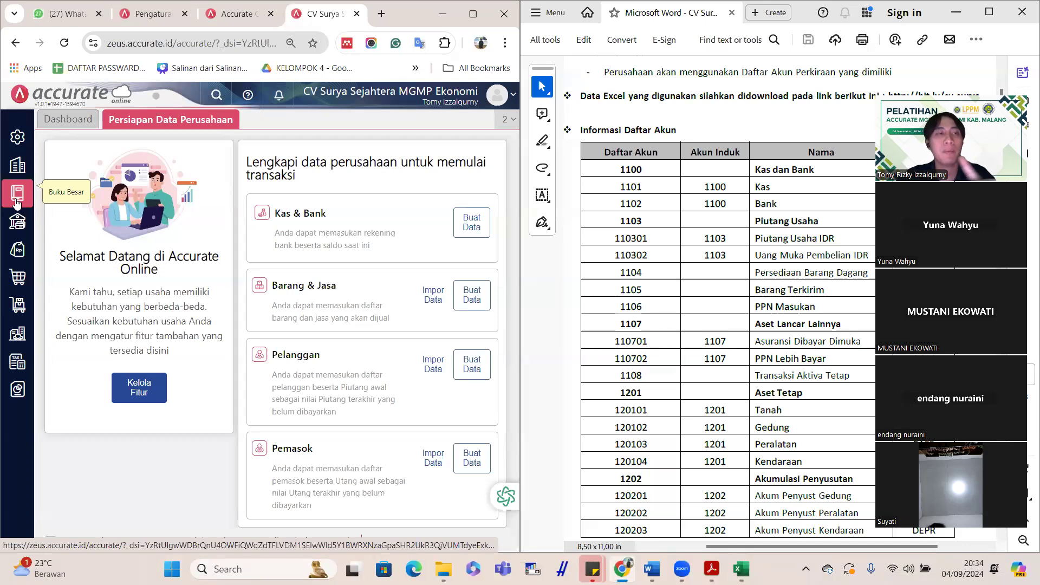
{"action": "left_click", "coordinate": [16, 203]}
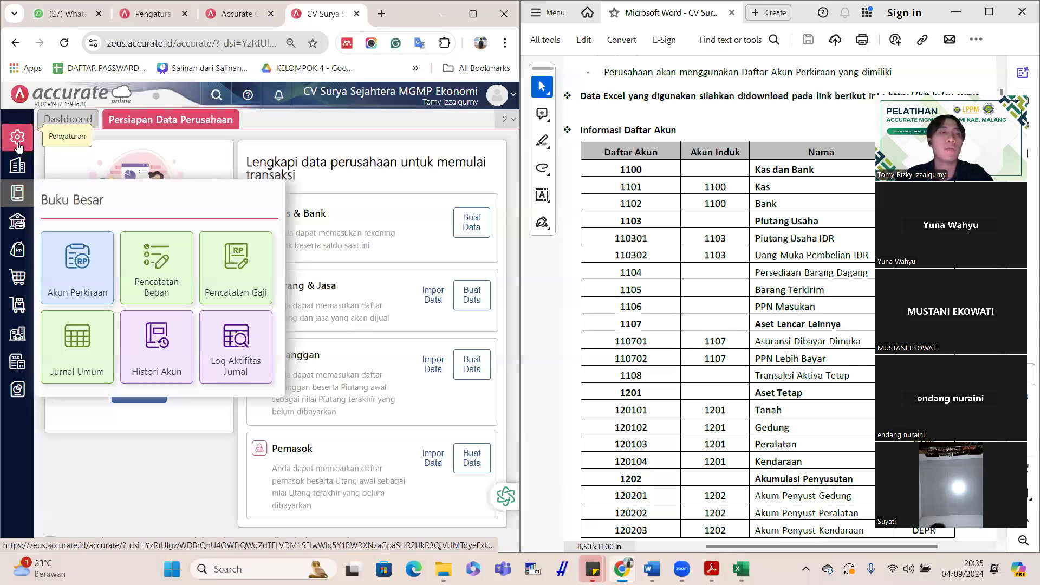
{"action": "left_click", "coordinate": [24, 171]}
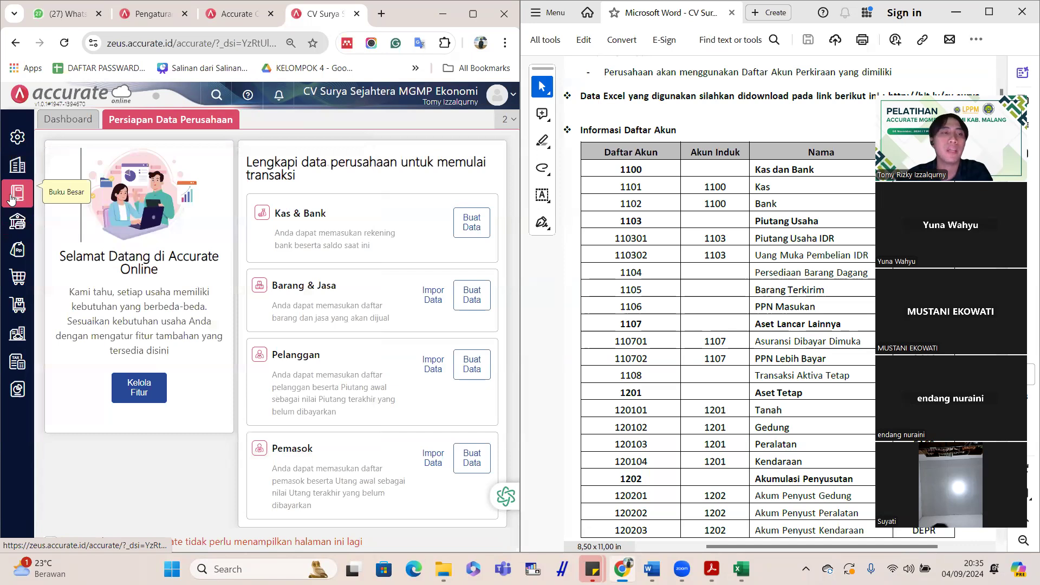
{"action": "mouse_move", "coordinate": [11, 200]}
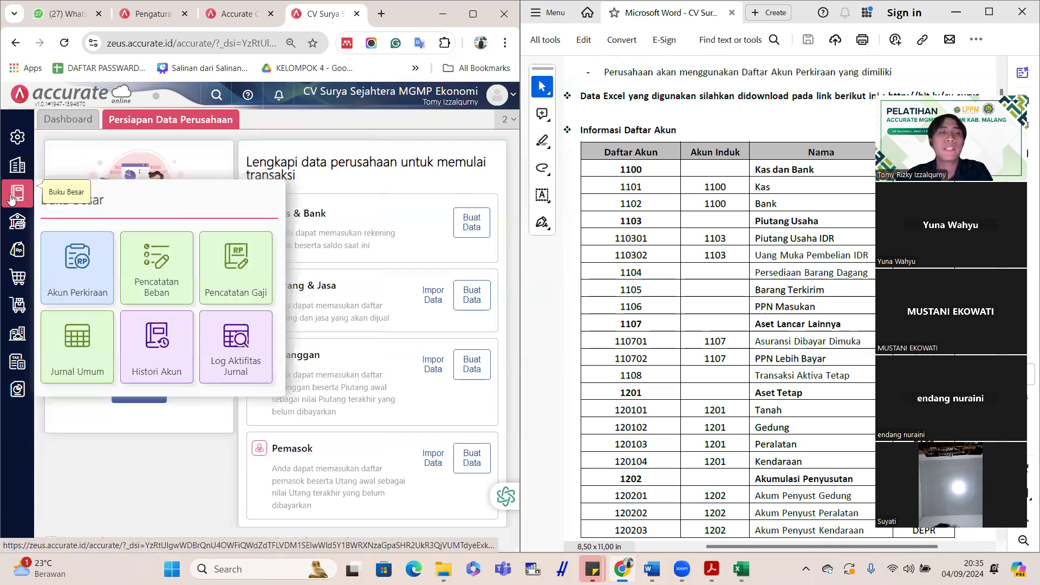
{"action": "left_click", "coordinate": [88, 269]}
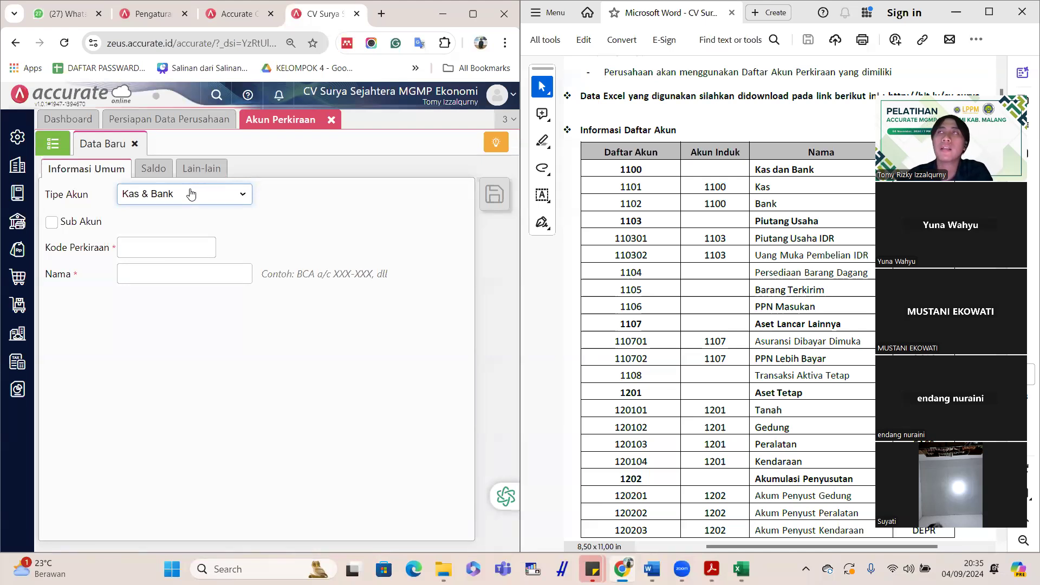
{"action": "left_click", "coordinate": [66, 153]}
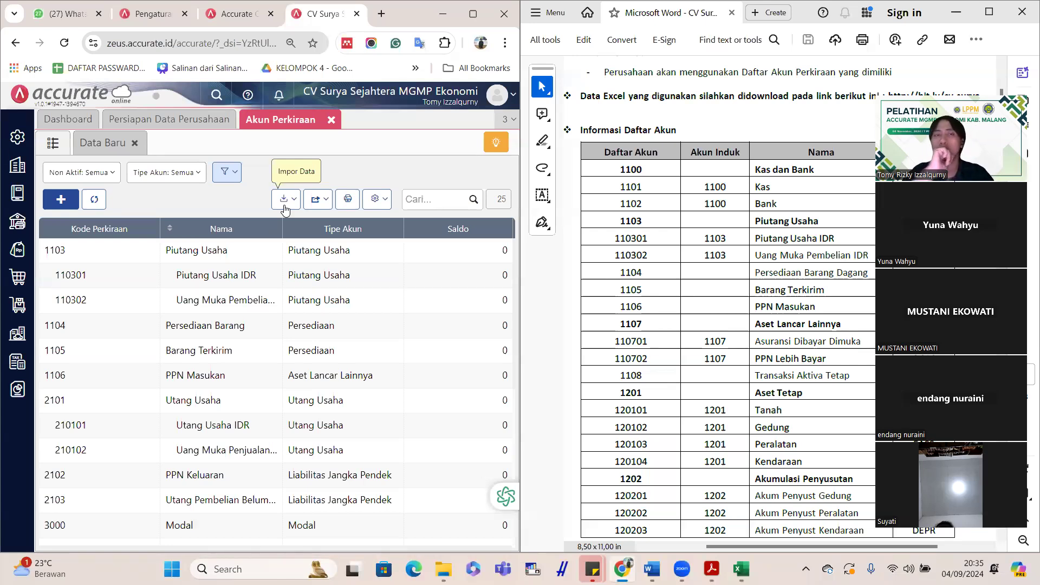
Close the Akun Perkiraan tab.
{"action": "scroll", "coordinate": [286, 209], "scroll_direction": "up", "scroll_amount": 10}
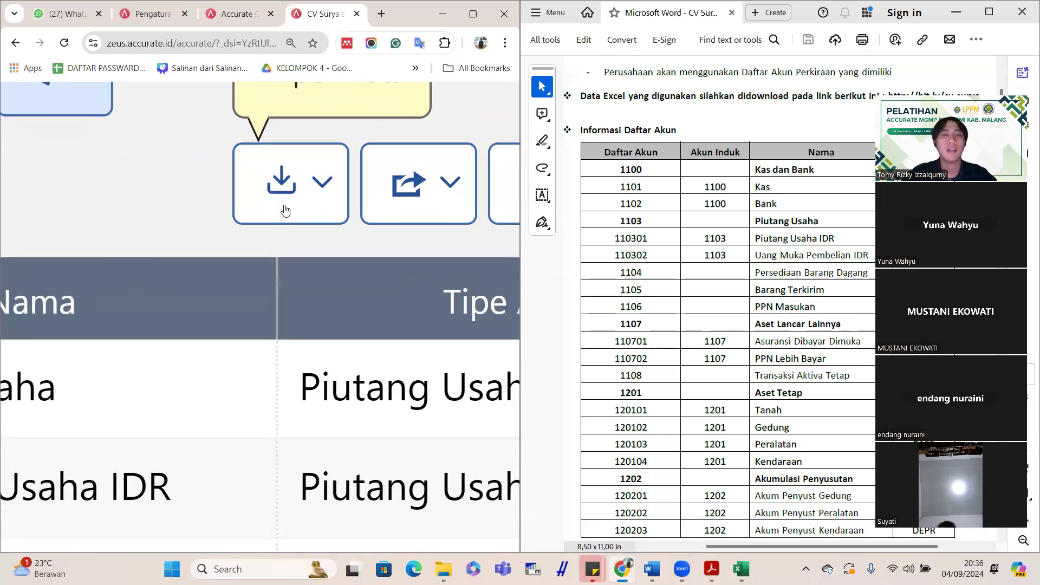
{"action": "scroll", "coordinate": [285, 210], "scroll_direction": "down", "scroll_amount": 10}
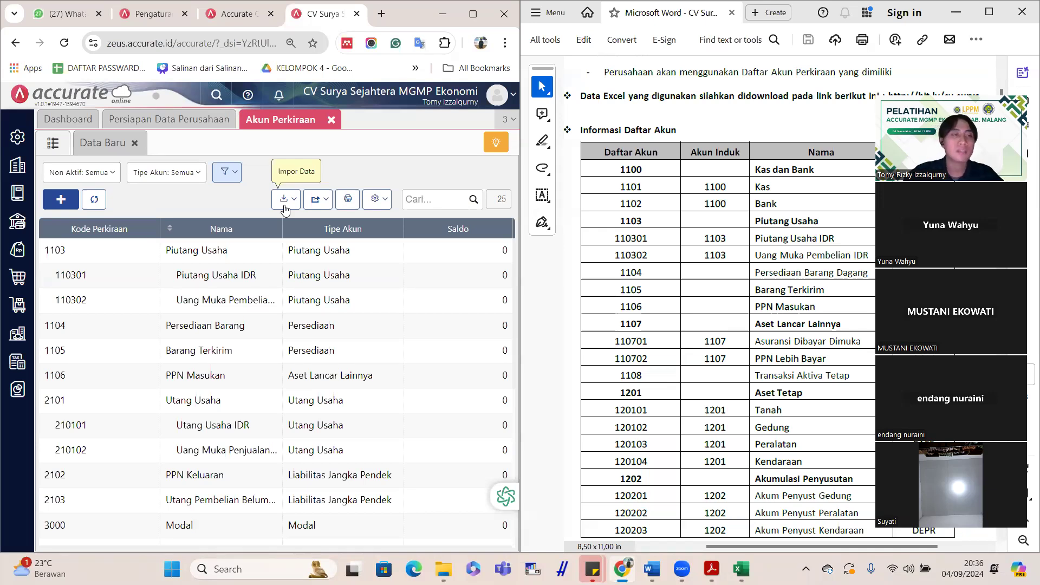
{"action": "left_click", "coordinate": [331, 119]}
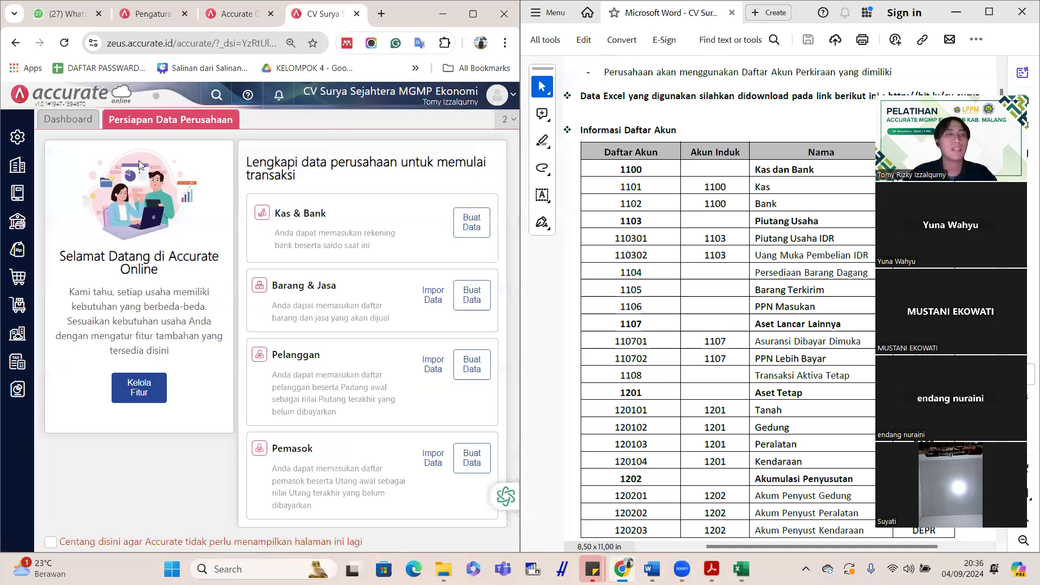
Reopen the Akun Perkiraan list from Buku Besar and start an import from Excel.
{"action": "left_click", "coordinate": [27, 205]}
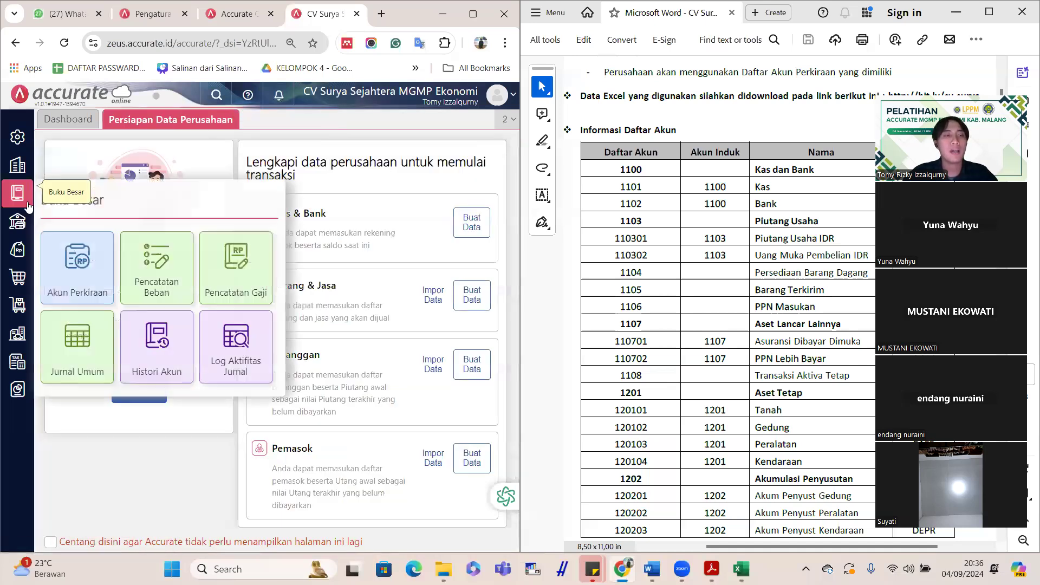
{"action": "left_click", "coordinate": [84, 288]}
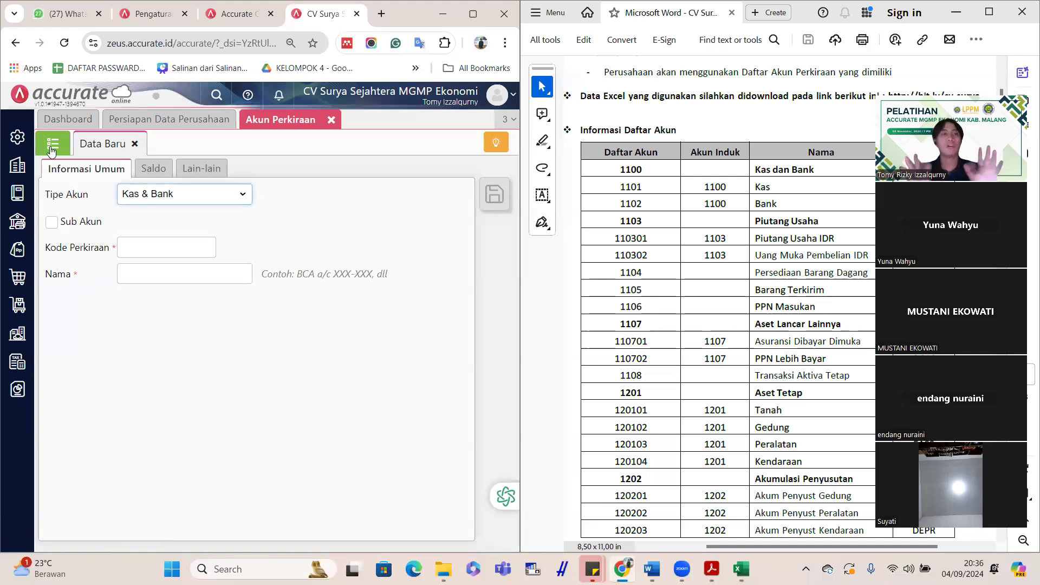
{"action": "left_click", "coordinate": [52, 146]}
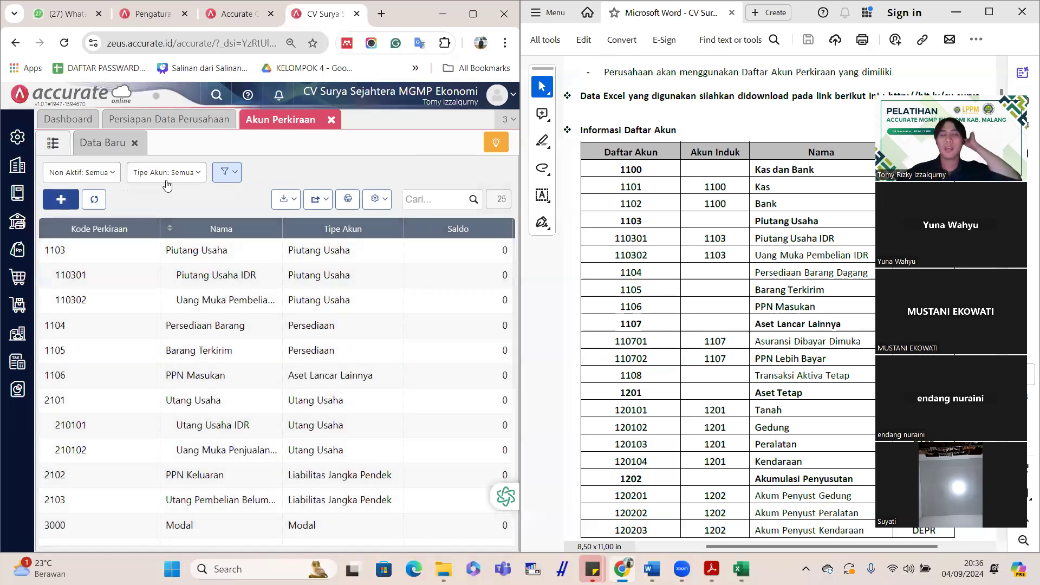
{"action": "left_click", "coordinate": [284, 201]}
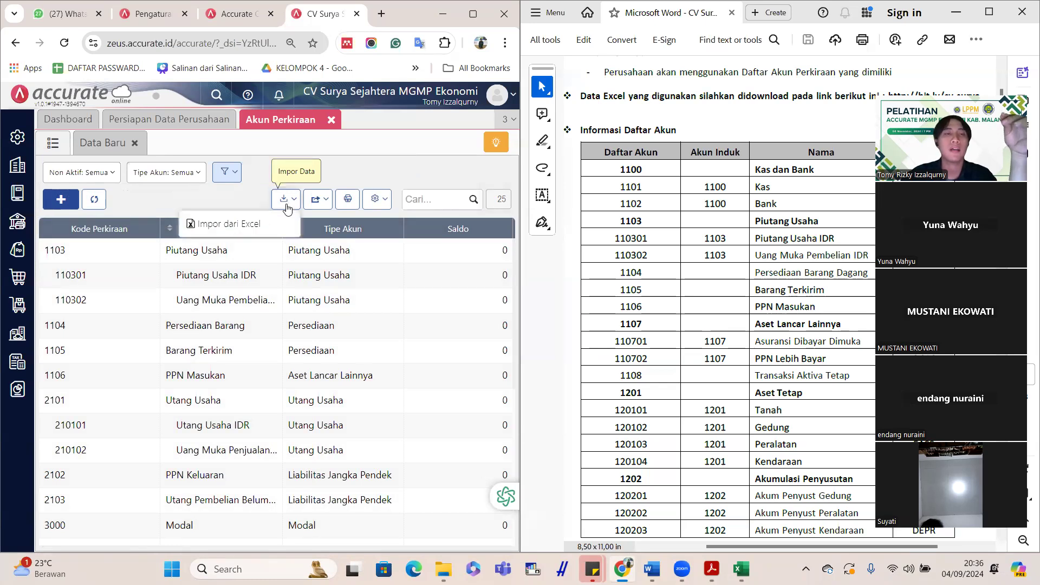
{"action": "left_click", "coordinate": [262, 230]}
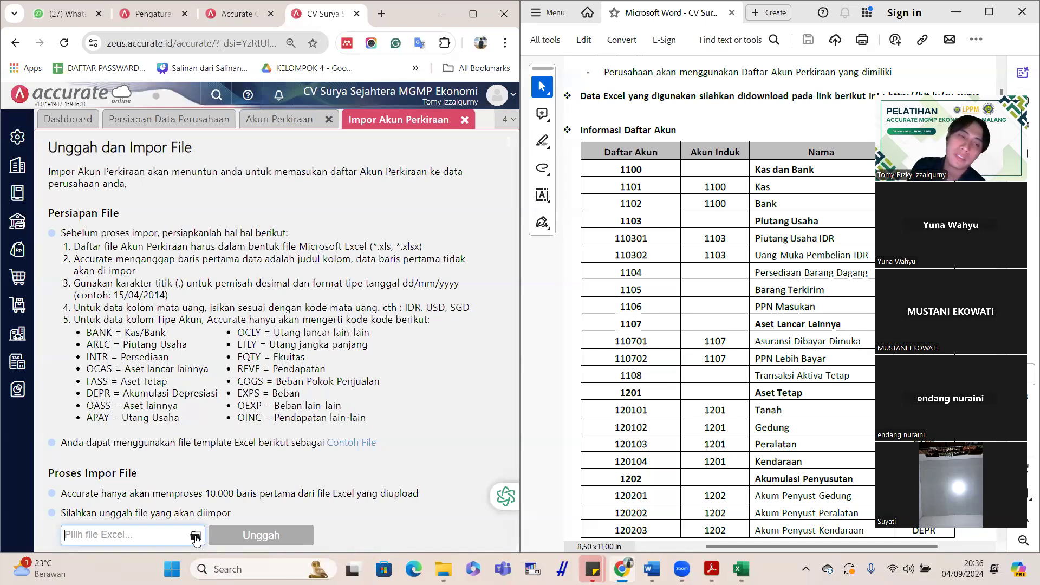
Pick the file 1. Daftar Akun CV Surya Sejahtera from the Excel CV Surya Sejahtera folder for import.
{"action": "left_click", "coordinate": [196, 537]}
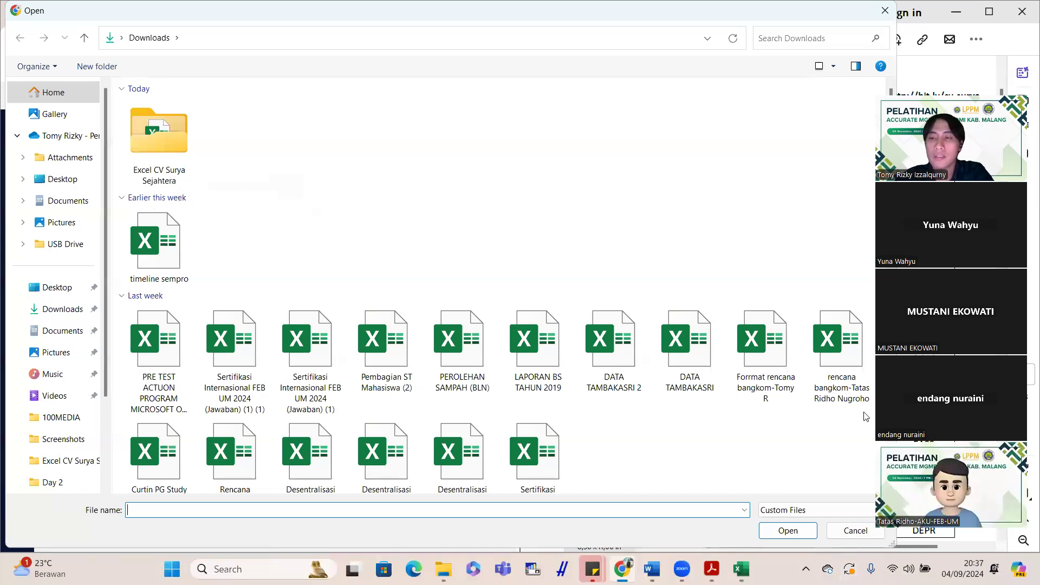
{"action": "left_click", "coordinate": [177, 162]}
{"action": "double_click", "coordinate": [177, 161]}
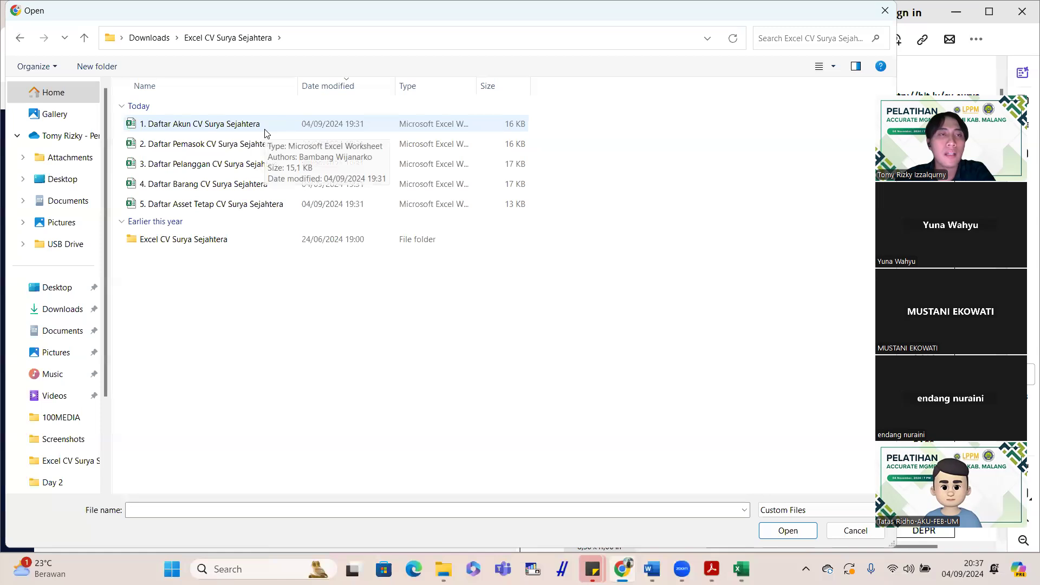
{"action": "left_click", "coordinate": [265, 129]}
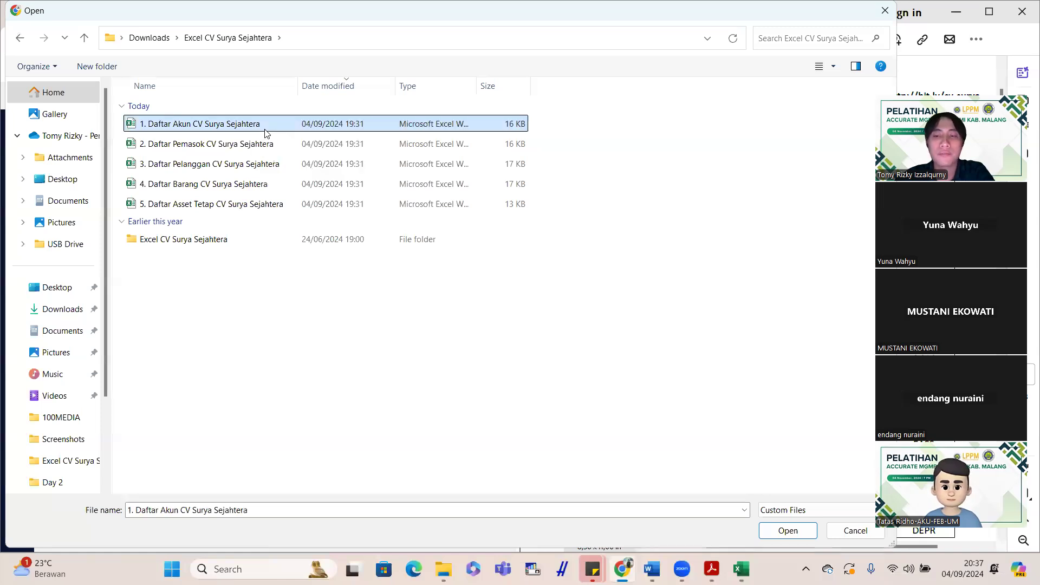
{"action": "left_click", "coordinate": [789, 531]}
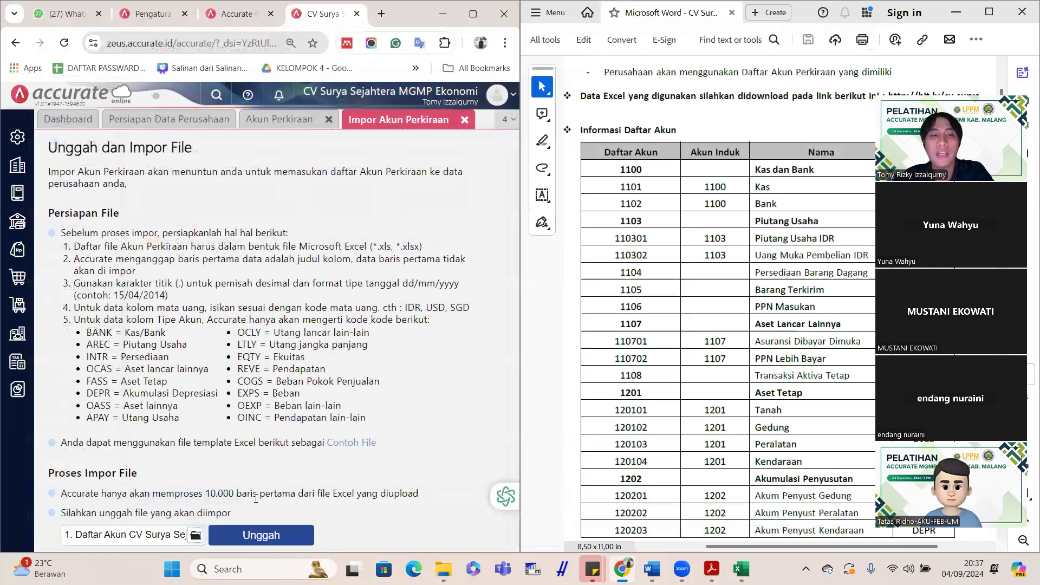
Upload the chosen file and continue past the column mapping to the import confirmation.
{"action": "scroll", "coordinate": [256, 496], "scroll_direction": "down", "scroll_amount": 2}
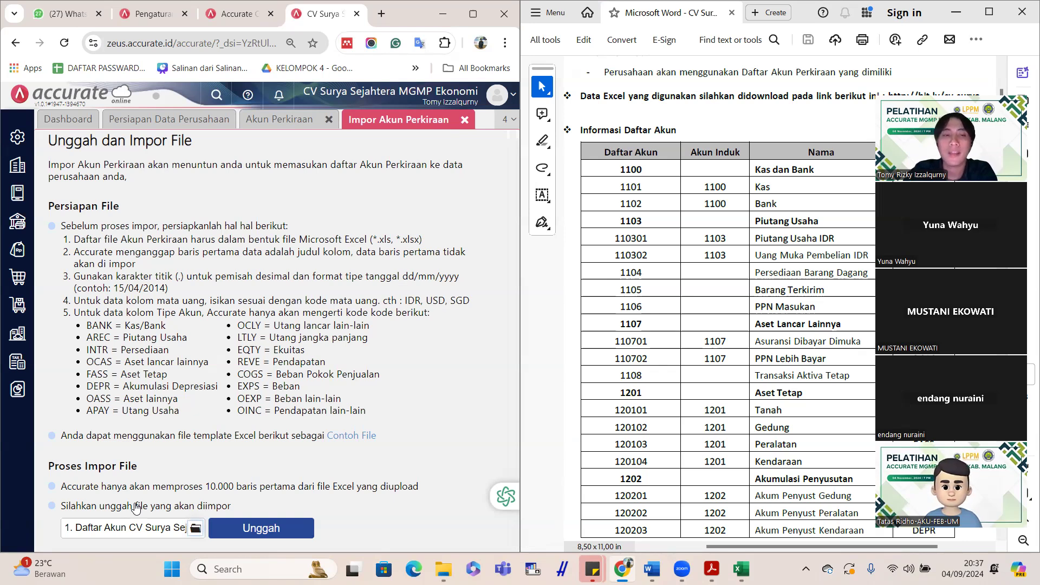
{"action": "left_click", "coordinate": [245, 528]}
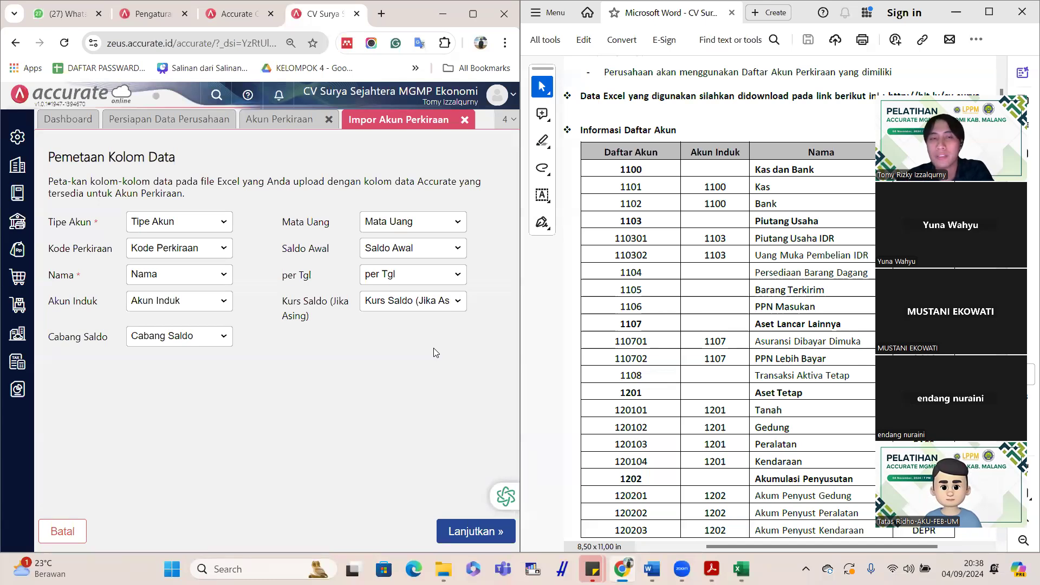
{"action": "left_click", "coordinate": [462, 533]}
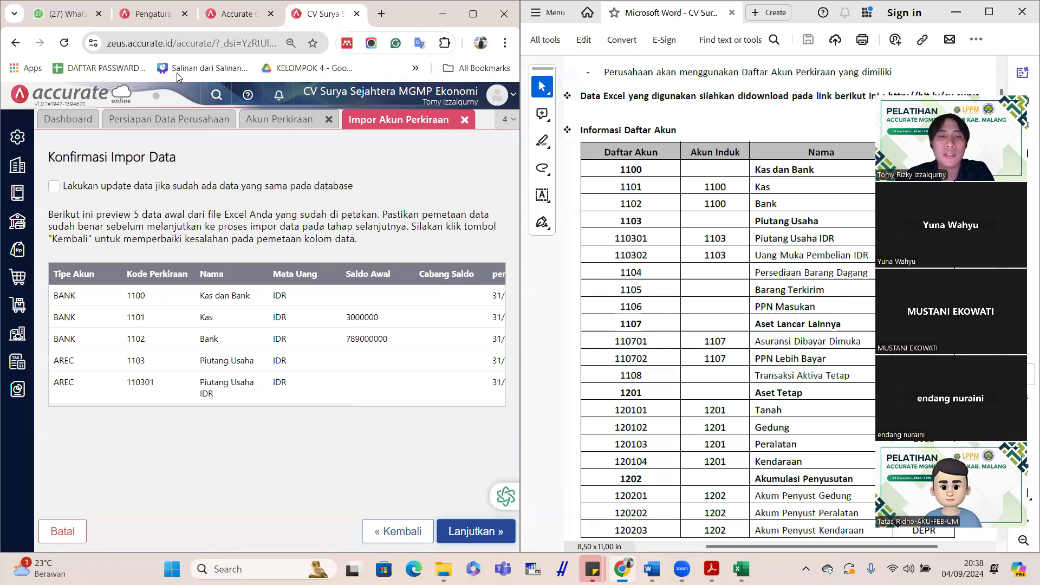
Back out of the import and close the Impor Akun Perkiraan and Akun Perkiraan tabs.
{"action": "left_click", "coordinate": [408, 535]}
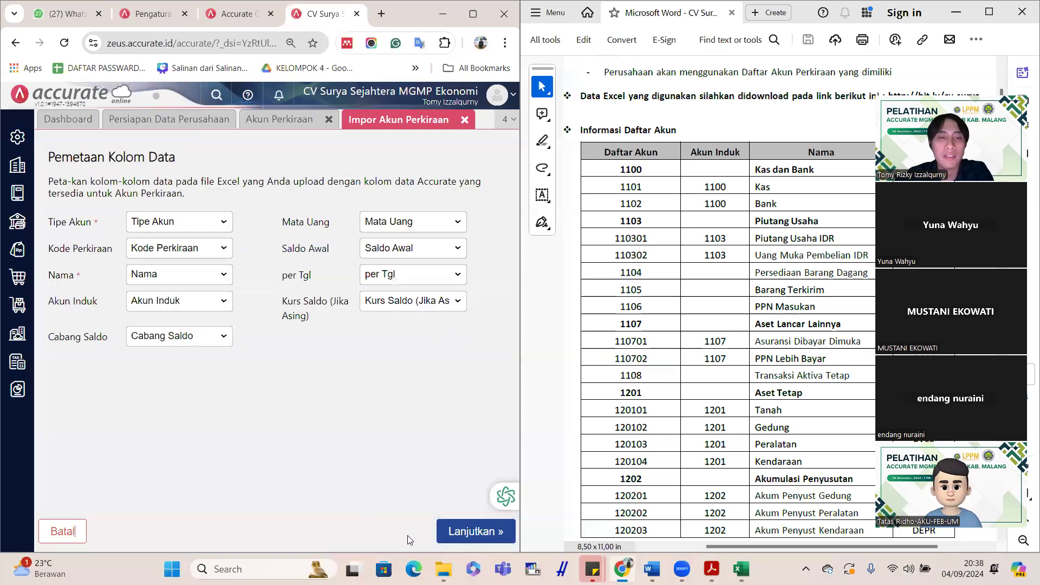
{"action": "left_click", "coordinate": [464, 120]}
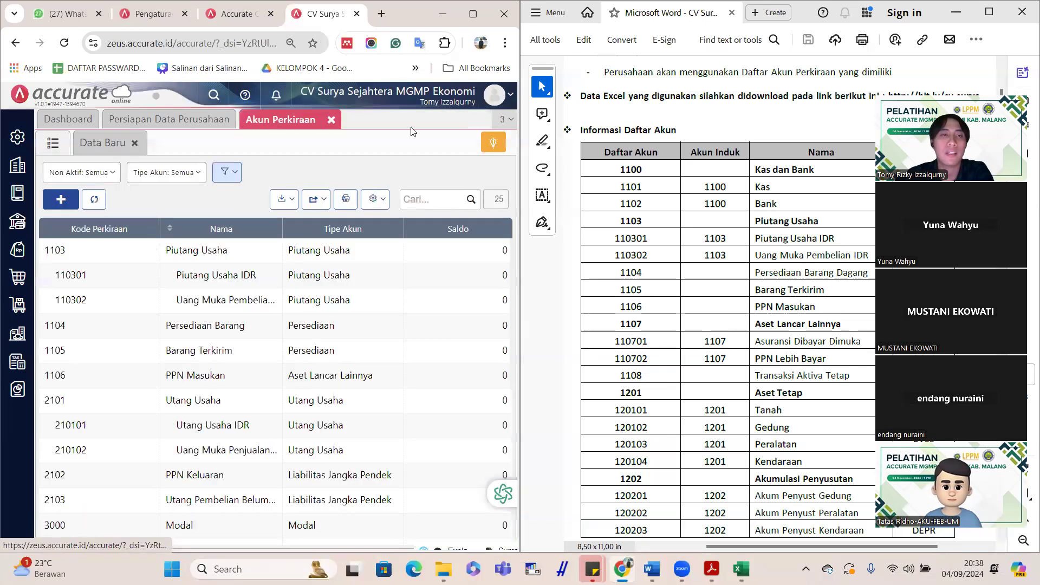
{"action": "left_click", "coordinate": [332, 119]}
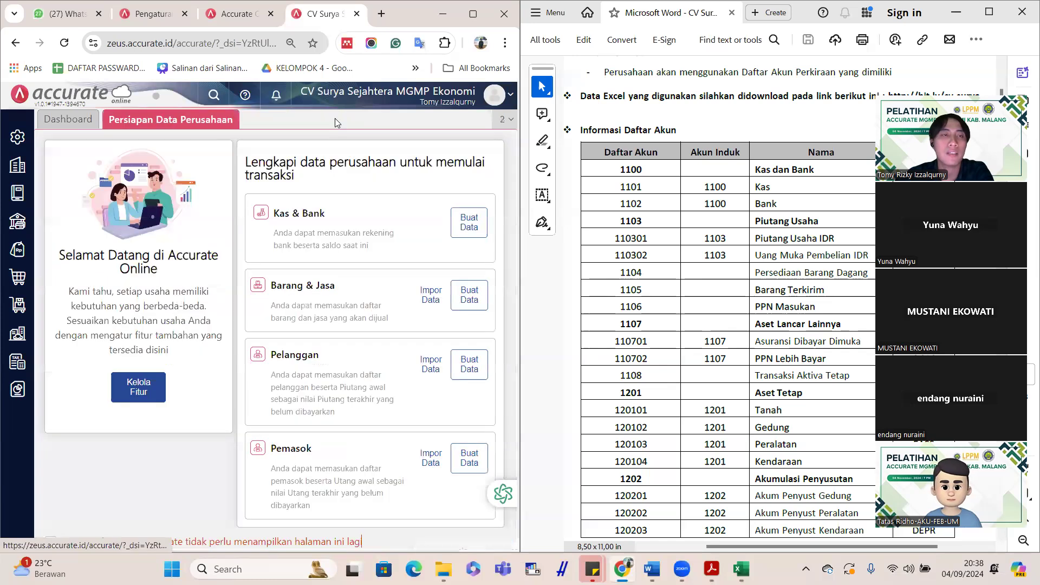
Open a new account form in Akun Perkiraan from the Buku Besar module.
{"action": "left_click", "coordinate": [17, 197]}
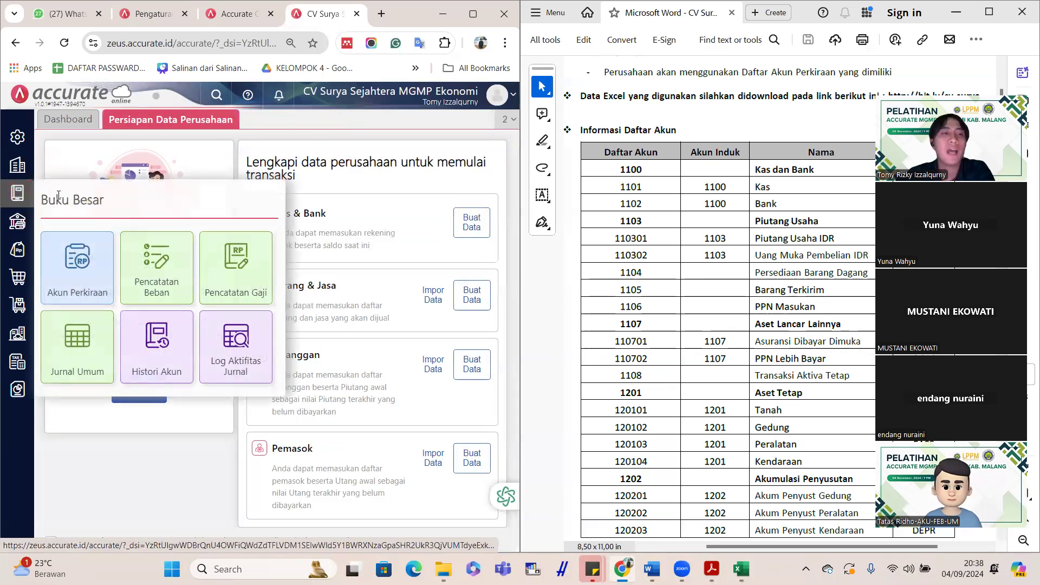
{"action": "left_click", "coordinate": [93, 273]}
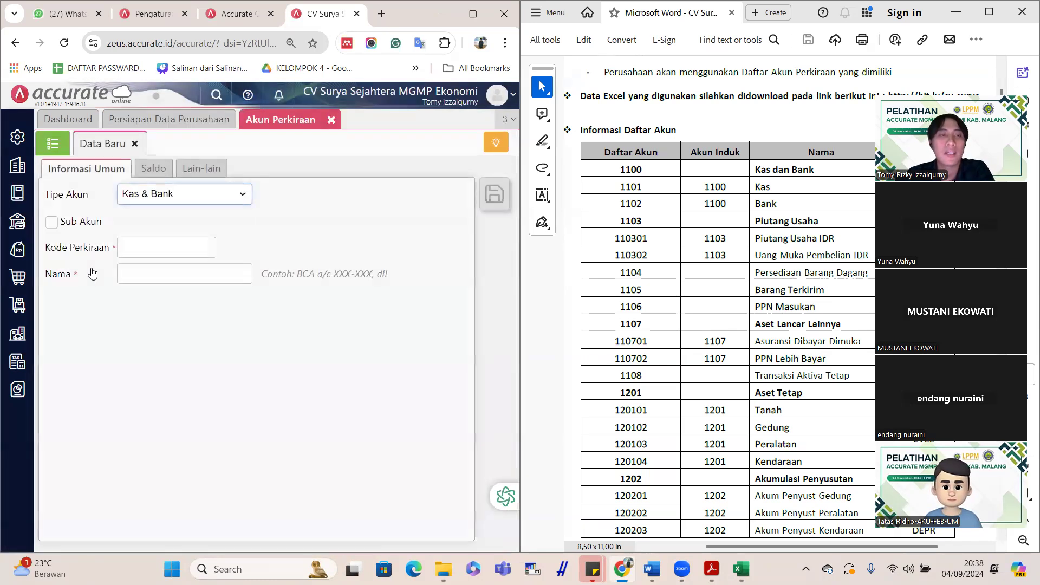
Return to the account list, start an Excel import and choose the file 1. Daftar Akun CV Surya Sejahtera.
{"action": "left_click", "coordinate": [48, 153]}
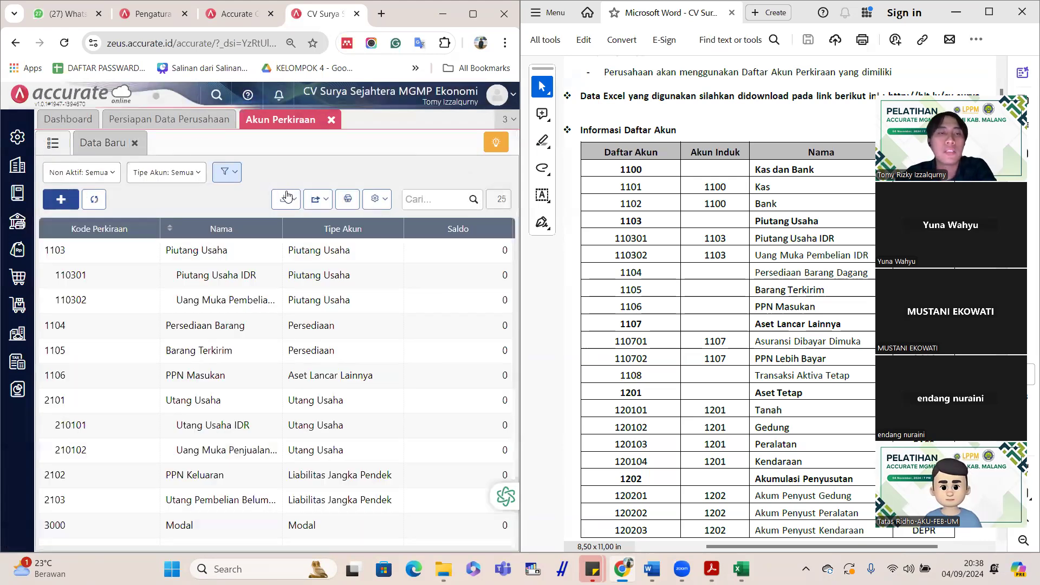
{"action": "scroll", "coordinate": [281, 212], "scroll_direction": "up", "scroll_amount": 5}
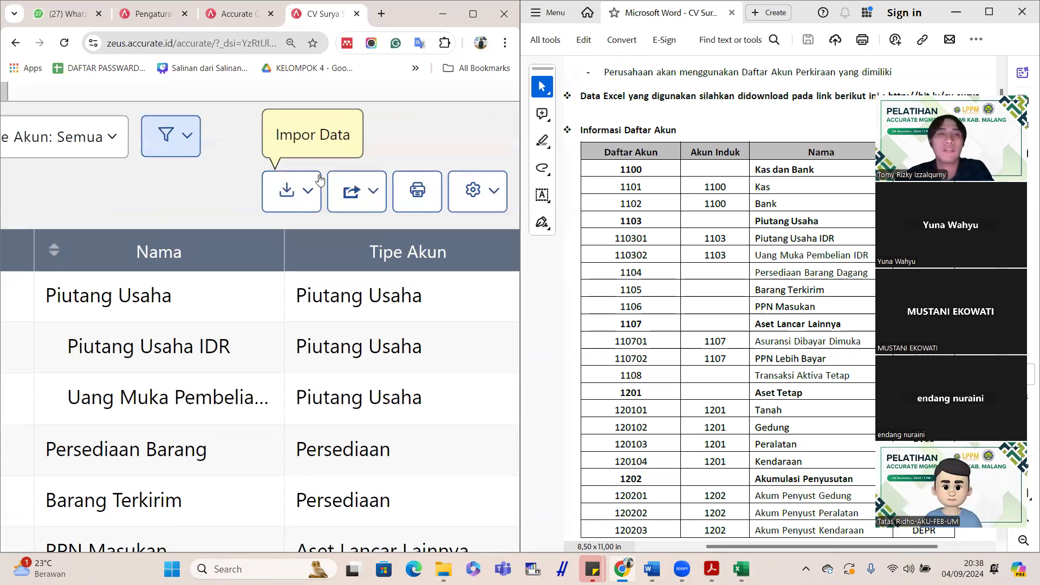
{"action": "left_click", "coordinate": [303, 202]}
{"action": "left_click", "coordinate": [259, 247]}
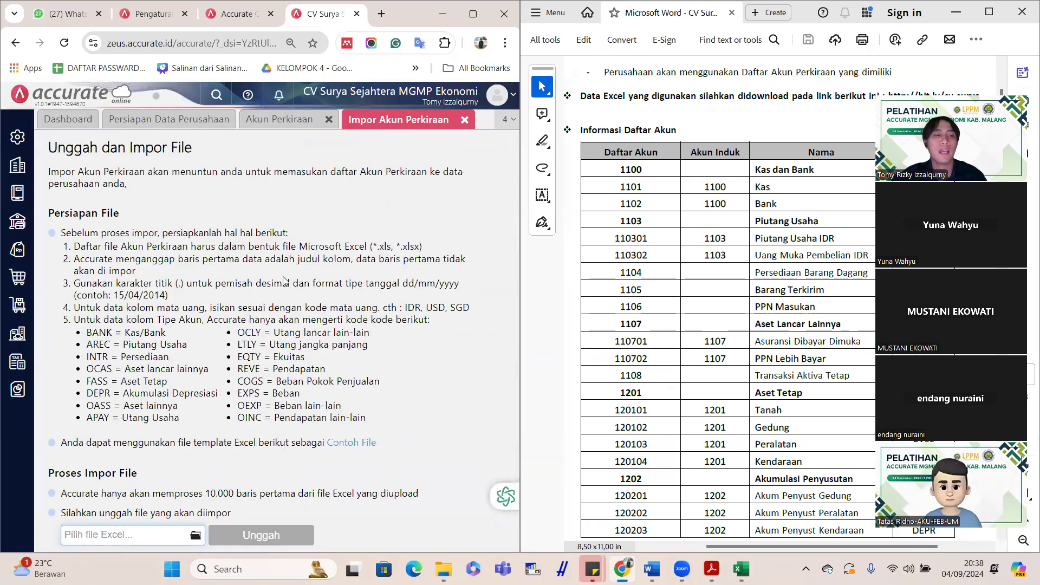
{"action": "left_click", "coordinate": [195, 536]}
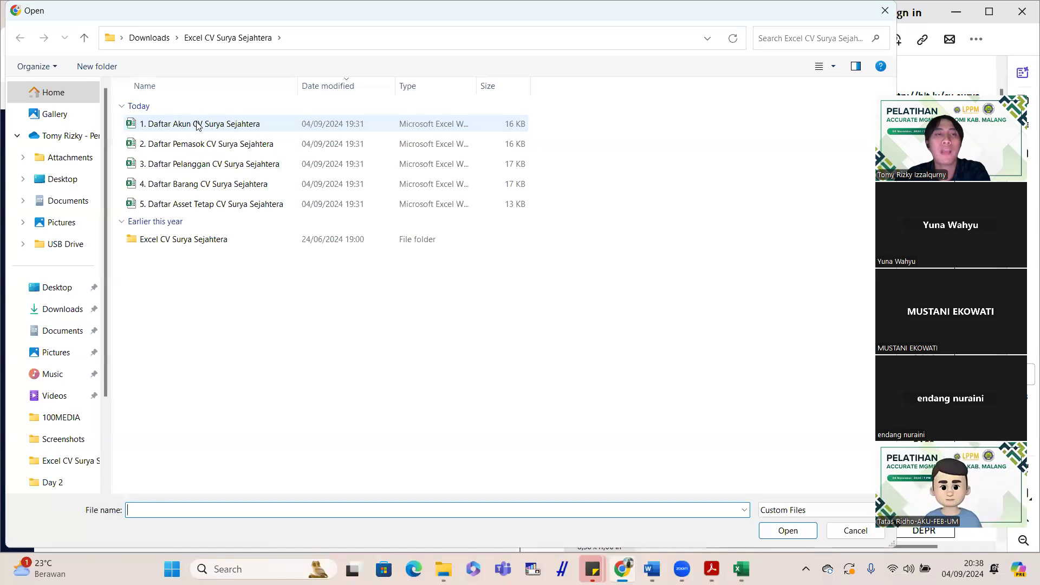
{"action": "left_click", "coordinate": [198, 124]}
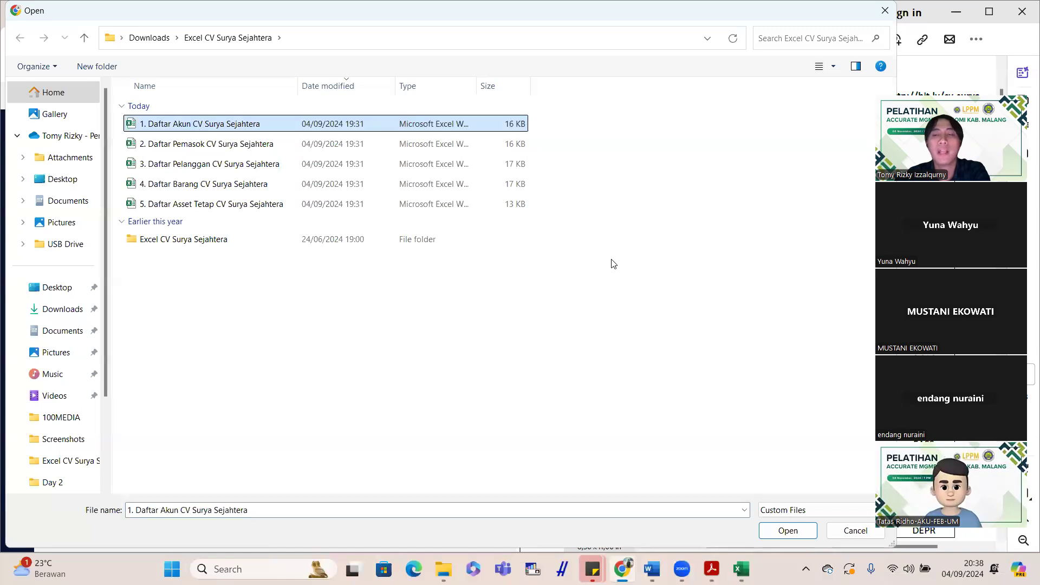
{"action": "left_click", "coordinate": [807, 530]}
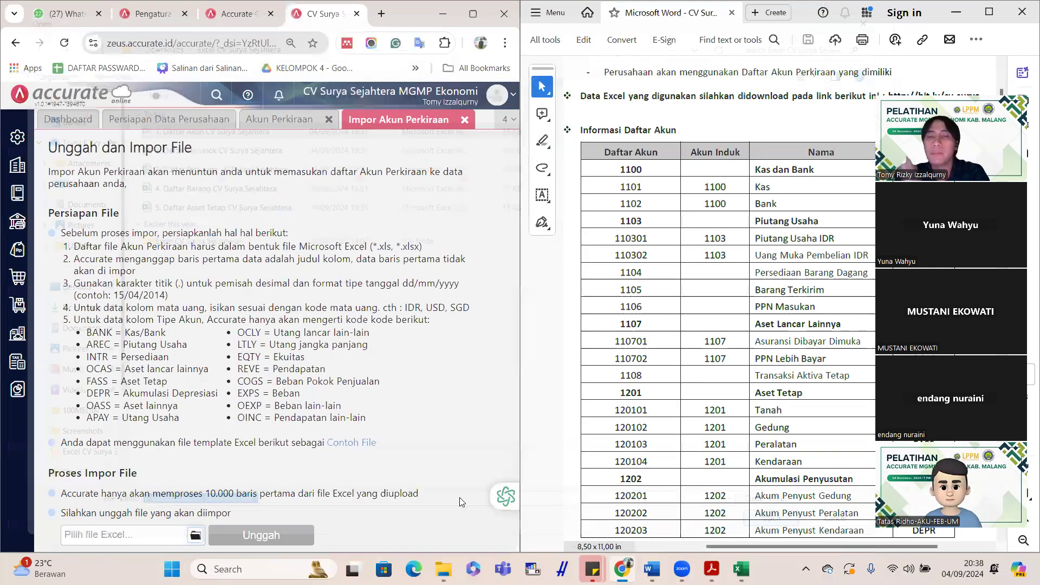
Upload the file, keep the default column mapping, enable updating existing data, run the import and close the import tab.
{"action": "scroll", "coordinate": [365, 427], "scroll_direction": "down", "scroll_amount": 1}
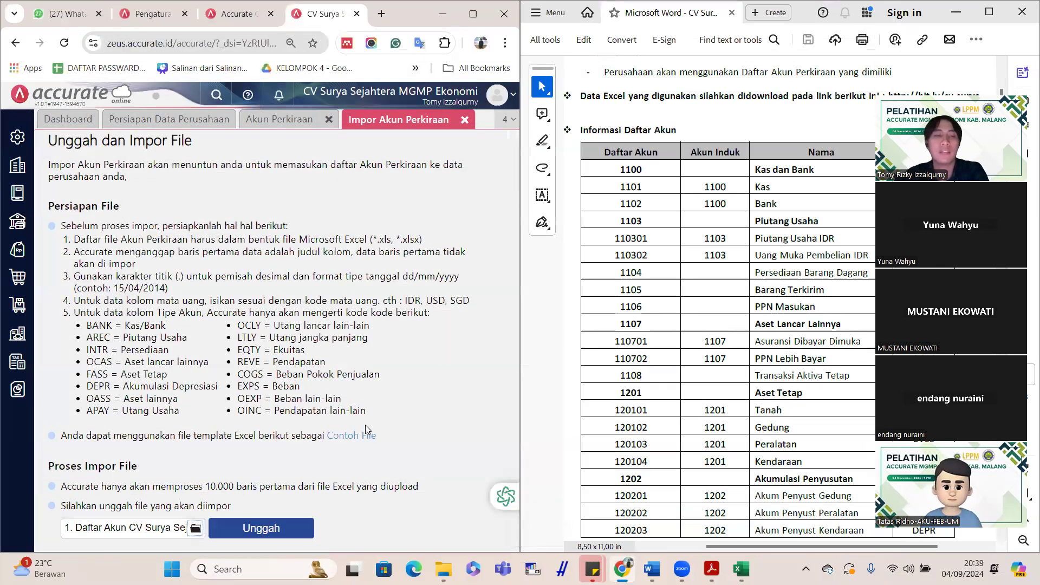
{"action": "left_click", "coordinate": [298, 530]}
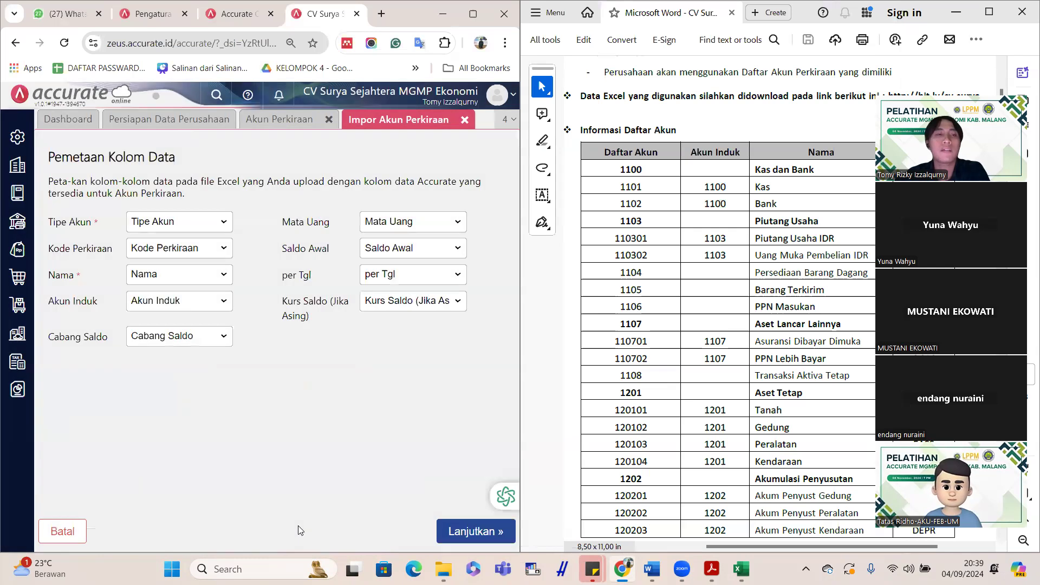
{"action": "left_click", "coordinate": [501, 529]}
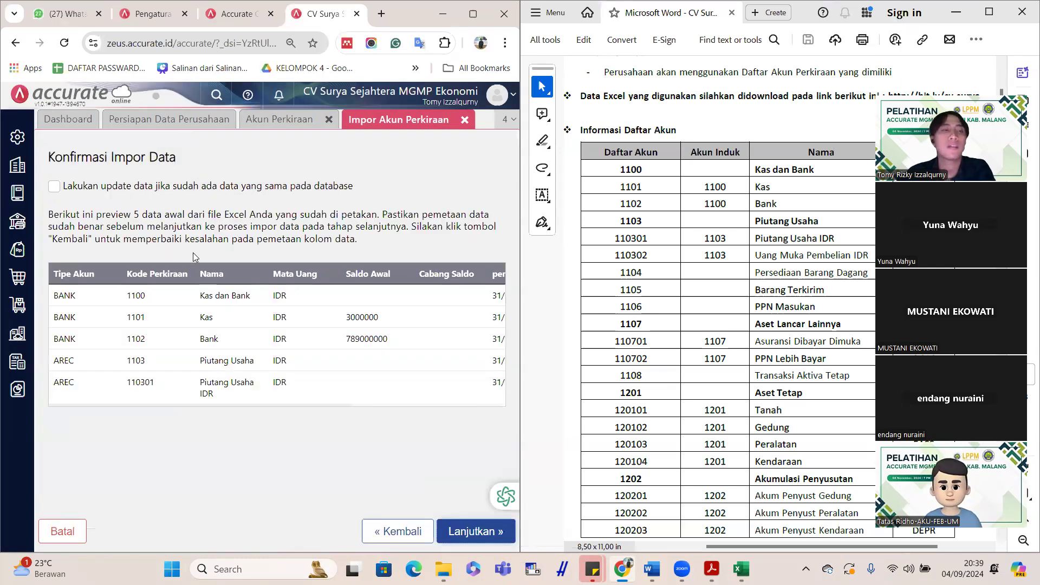
{"action": "left_click", "coordinate": [56, 189]}
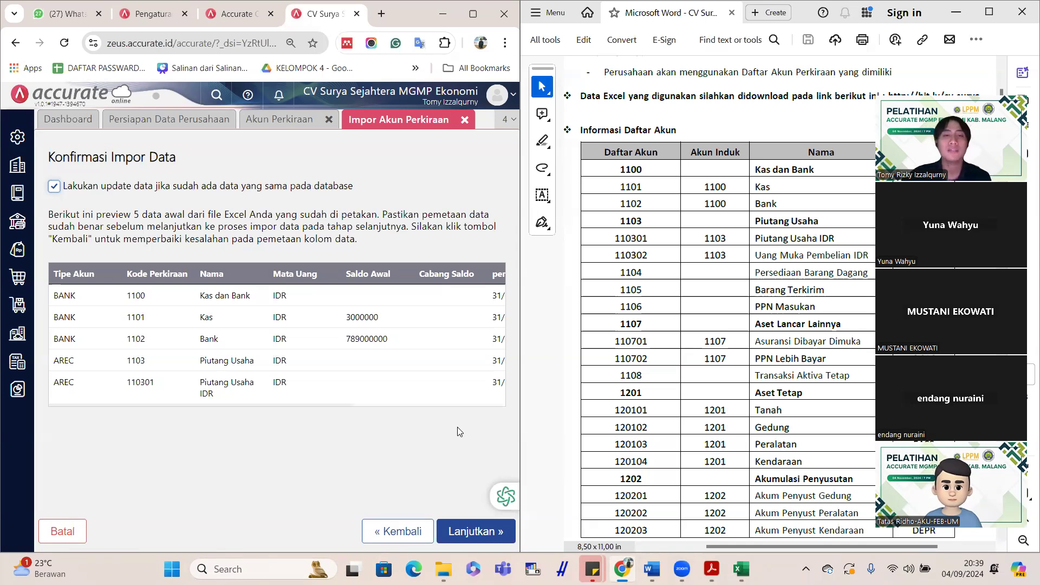
{"action": "left_click", "coordinate": [475, 532]}
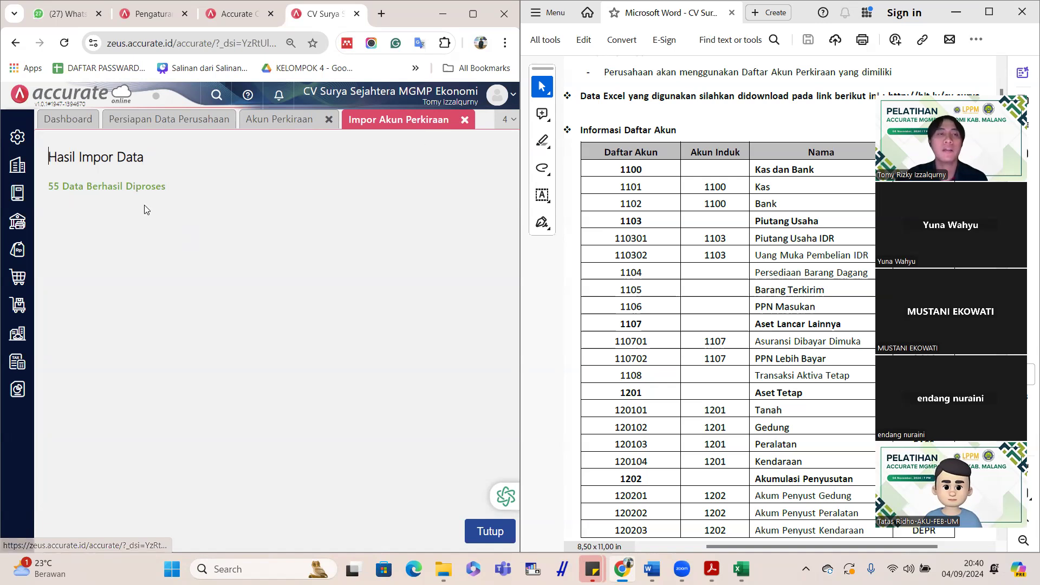
{"action": "left_click", "coordinate": [465, 120]}
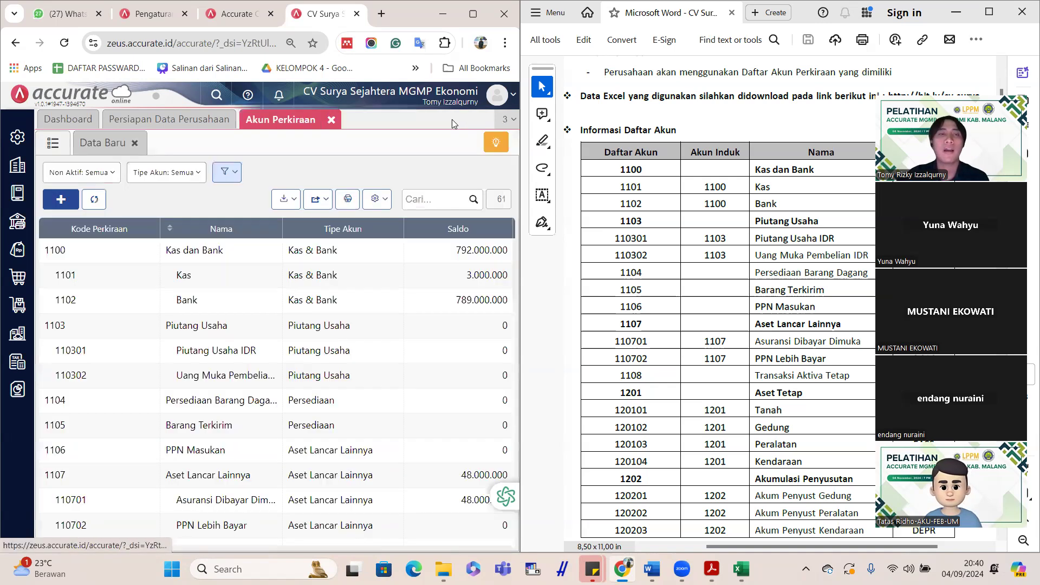
Compare the imported account list against the reference chart of accounts in the exercise document.
{"action": "scroll", "coordinate": [759, 294], "scroll_direction": "down", "scroll_amount": 2}
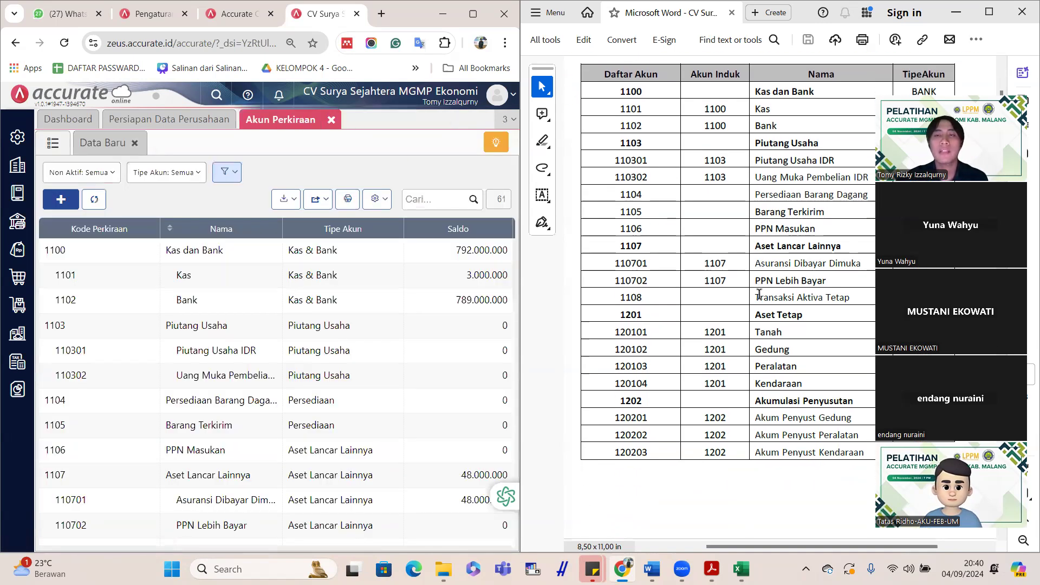
{"action": "scroll", "coordinate": [478, 295], "scroll_direction": "down", "scroll_amount": 5}
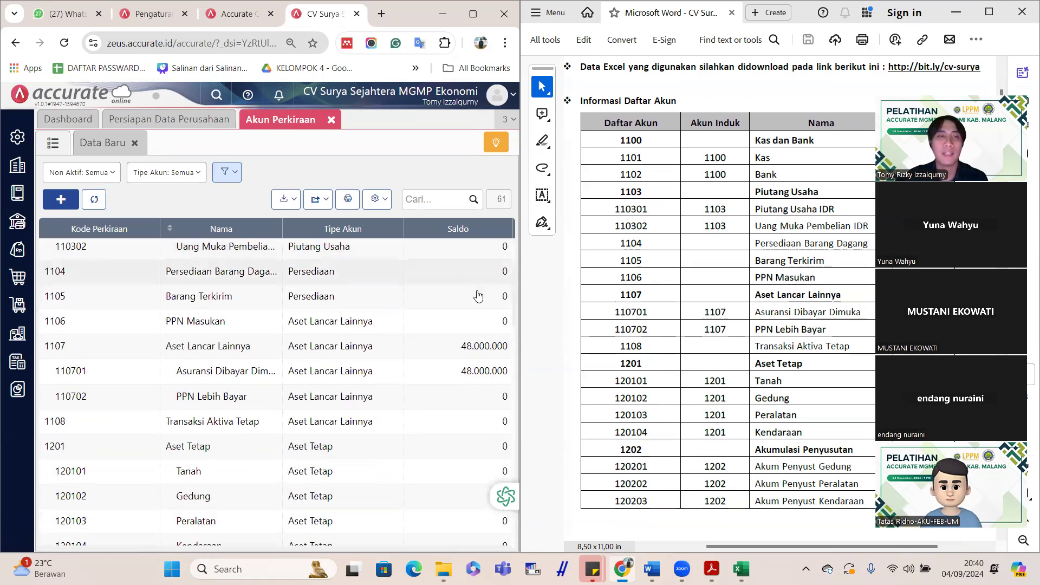
{"action": "scroll", "coordinate": [478, 296], "scroll_direction": "down", "scroll_amount": 6}
{"action": "scroll", "coordinate": [478, 296], "scroll_direction": "up", "scroll_amount": 9}
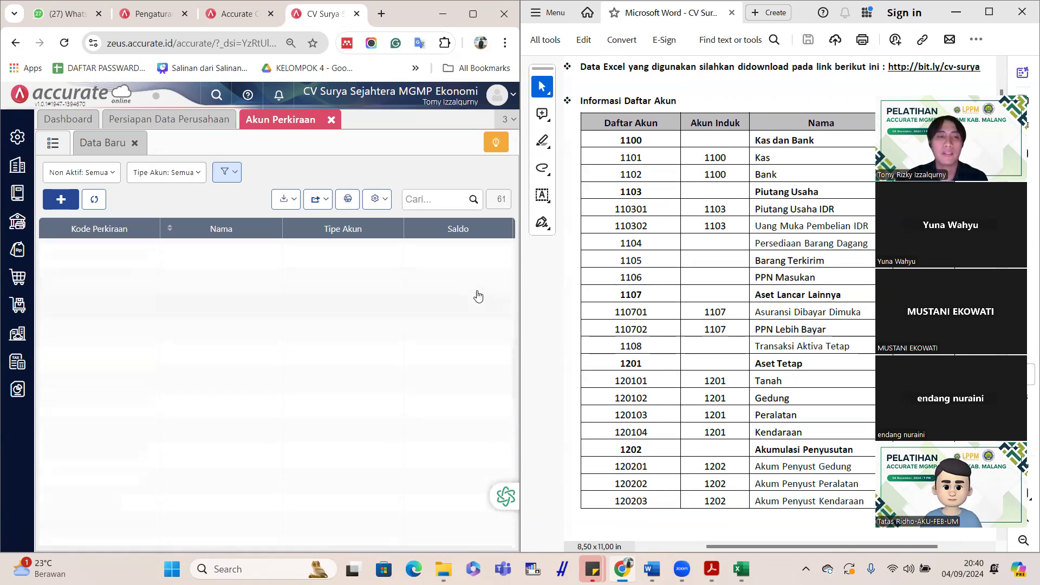
{"action": "scroll", "coordinate": [761, 322], "scroll_direction": "down", "scroll_amount": 10}
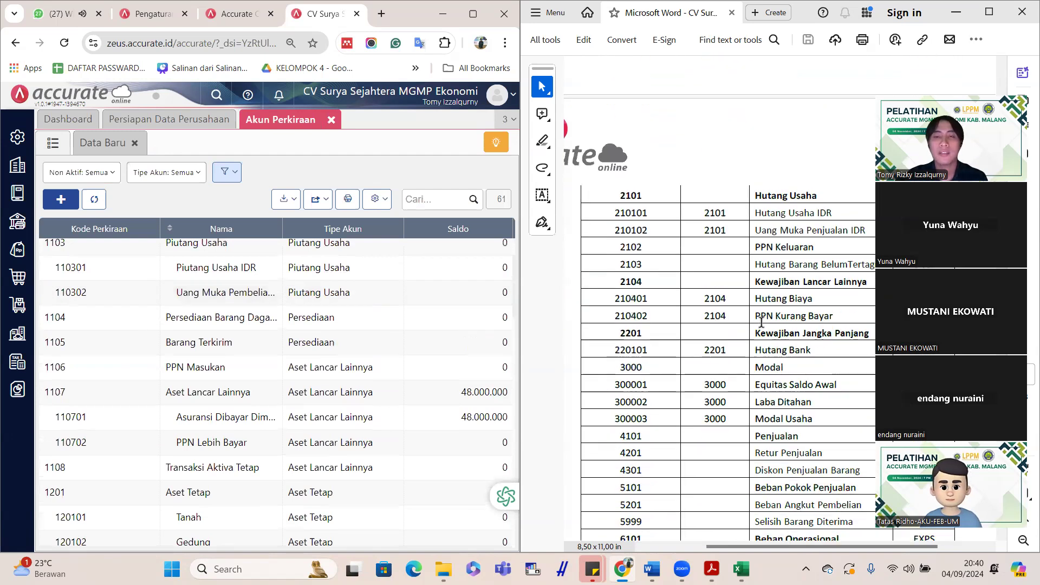
{"action": "scroll", "coordinate": [762, 323], "scroll_direction": "down", "scroll_amount": 7}
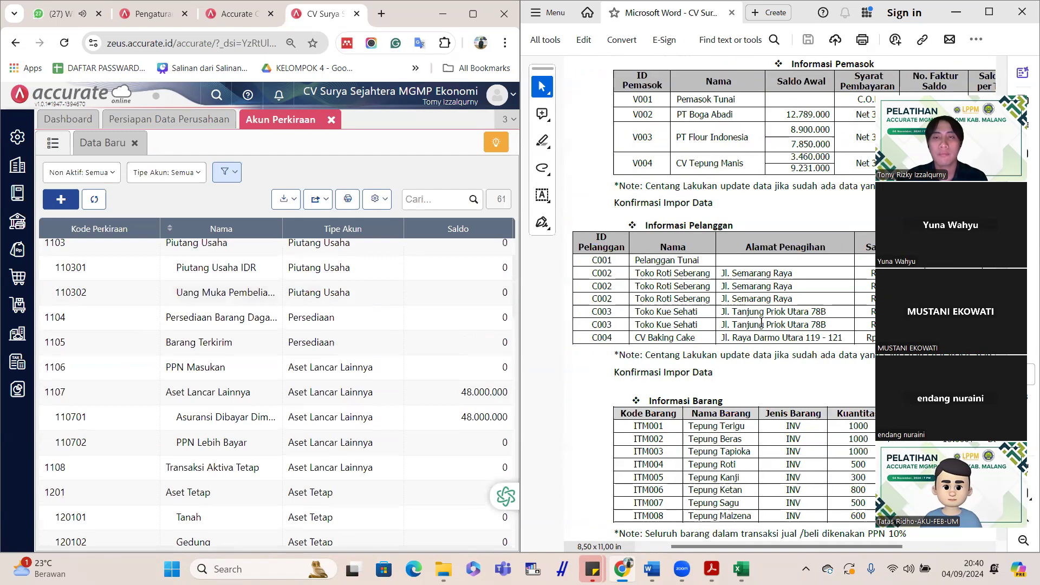
{"action": "scroll", "coordinate": [762, 323], "scroll_direction": "up", "scroll_amount": 1}
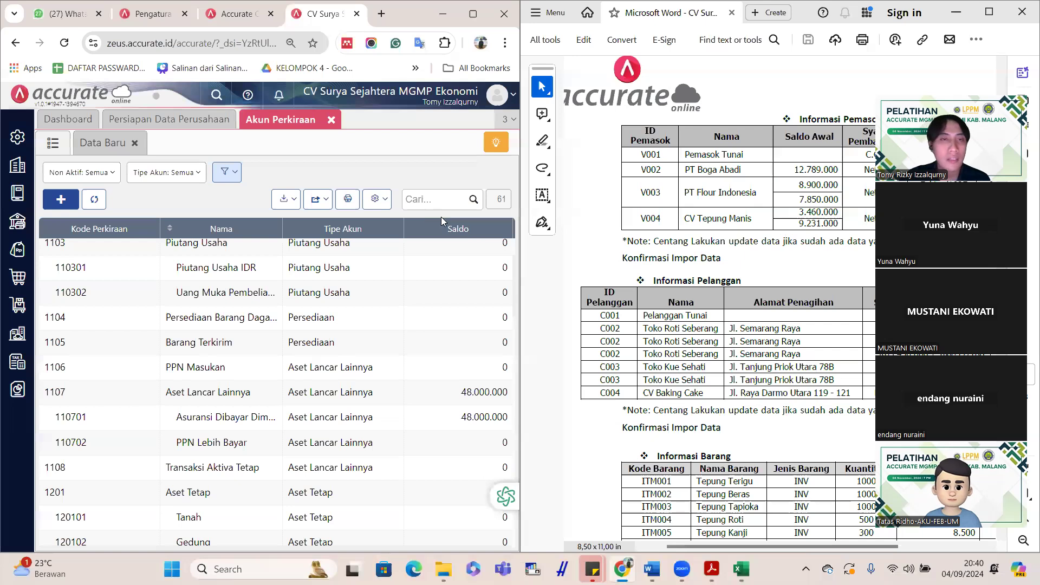
Start another Excel import of 1. Daftar Akun CV Surya Sejahtera and upload the file.
{"action": "left_click", "coordinate": [281, 202]}
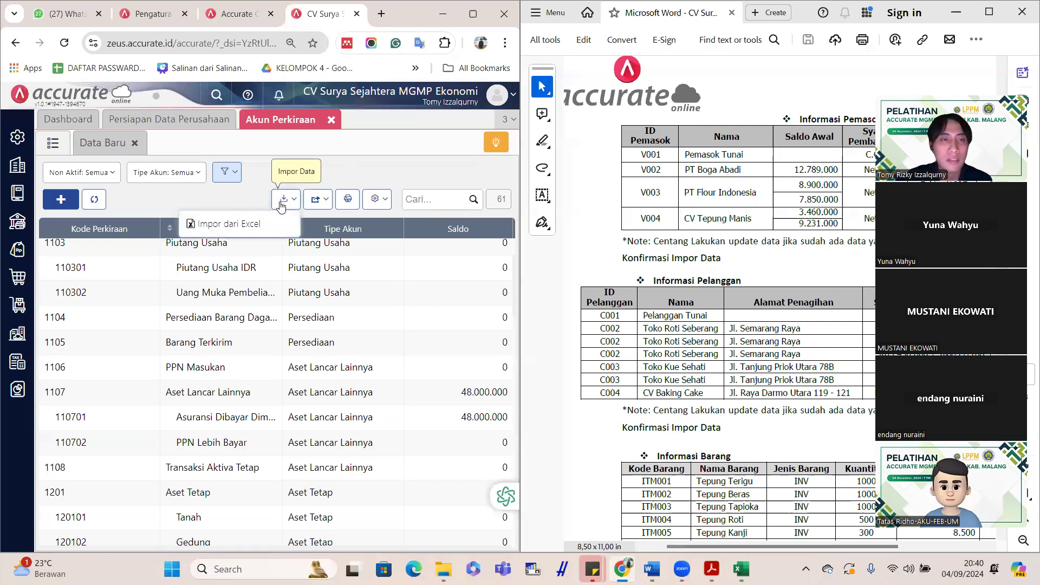
{"action": "left_click", "coordinate": [267, 224]}
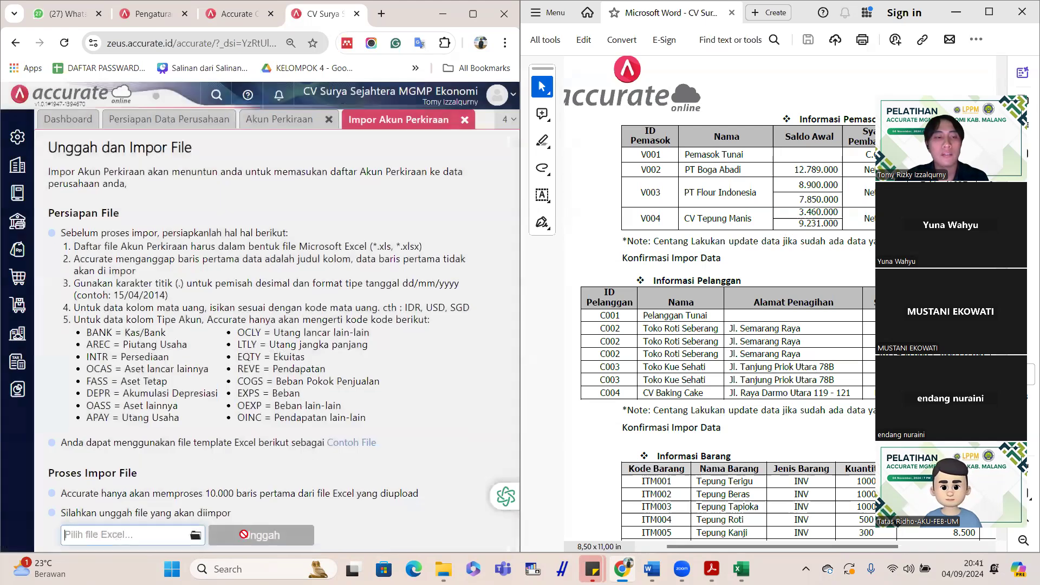
{"action": "left_click", "coordinate": [194, 536]}
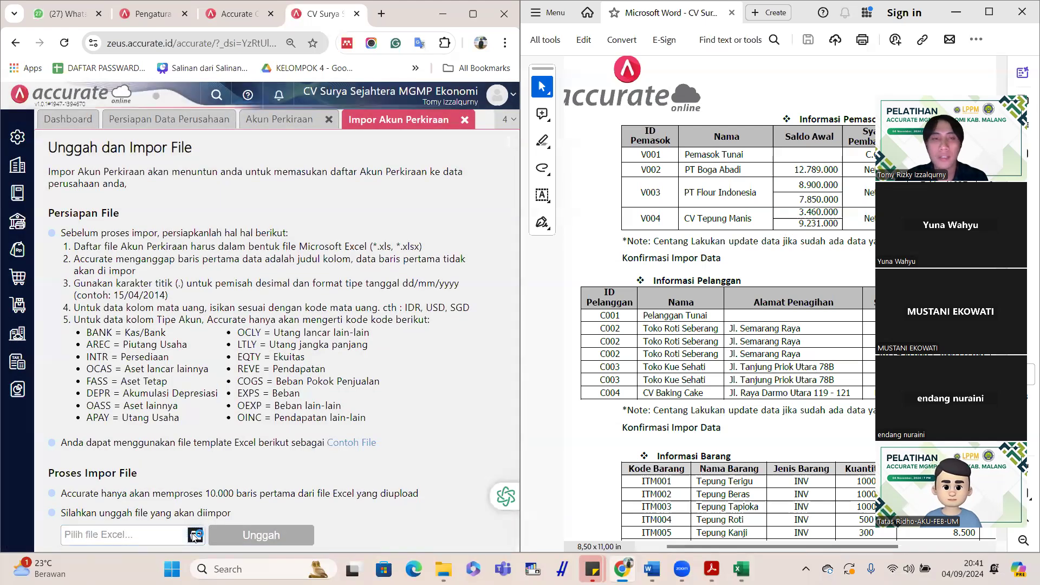
{"action": "left_click", "coordinate": [209, 125]}
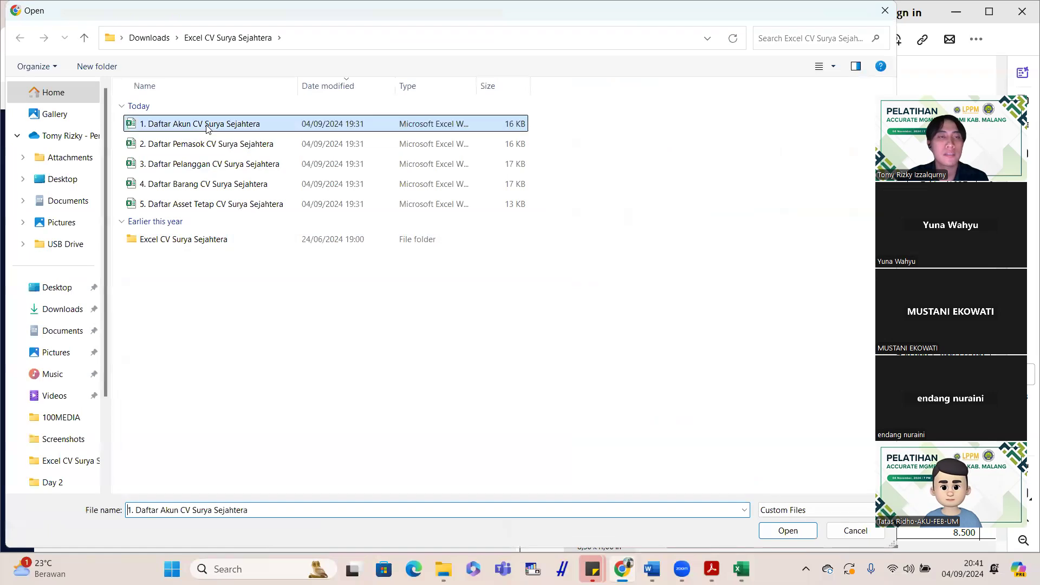
{"action": "left_click", "coordinate": [788, 531]}
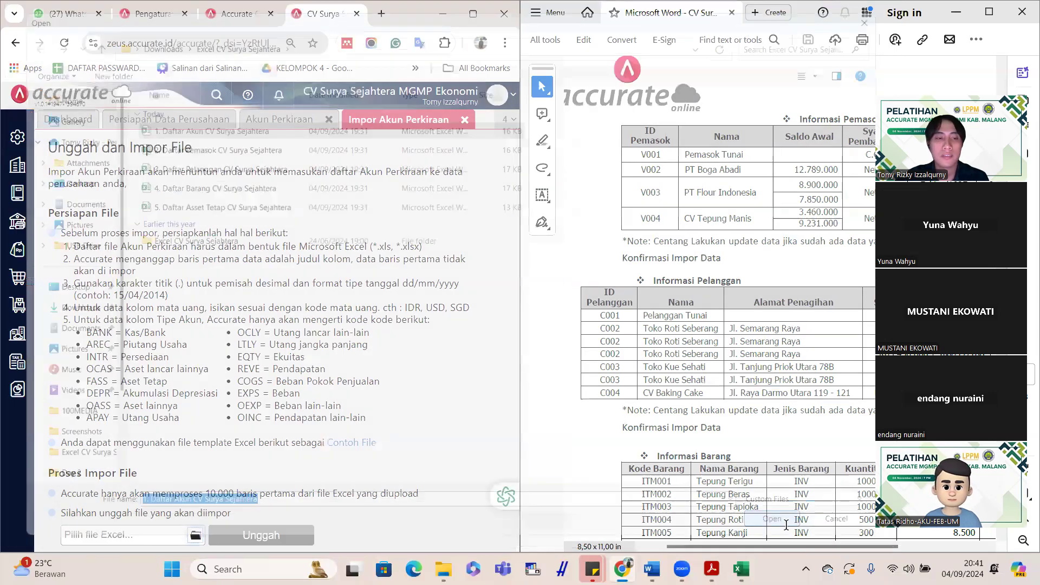
{"action": "left_click", "coordinate": [274, 537]}
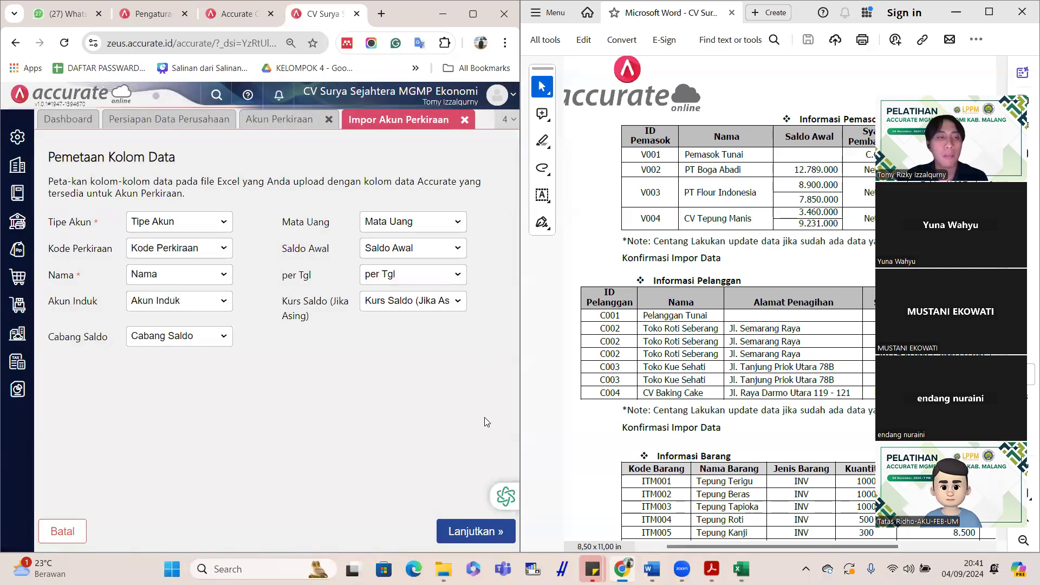
Step through the column mapping and confirmation with the update option enabled, then close the import tab without importing.
{"action": "left_click", "coordinate": [487, 533]}
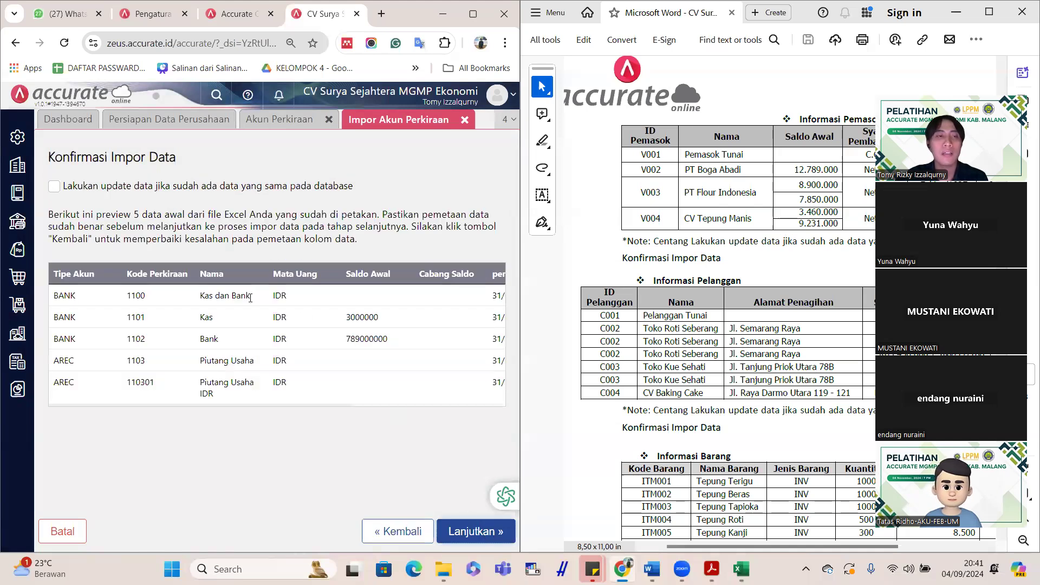
{"action": "left_click", "coordinate": [82, 187]}
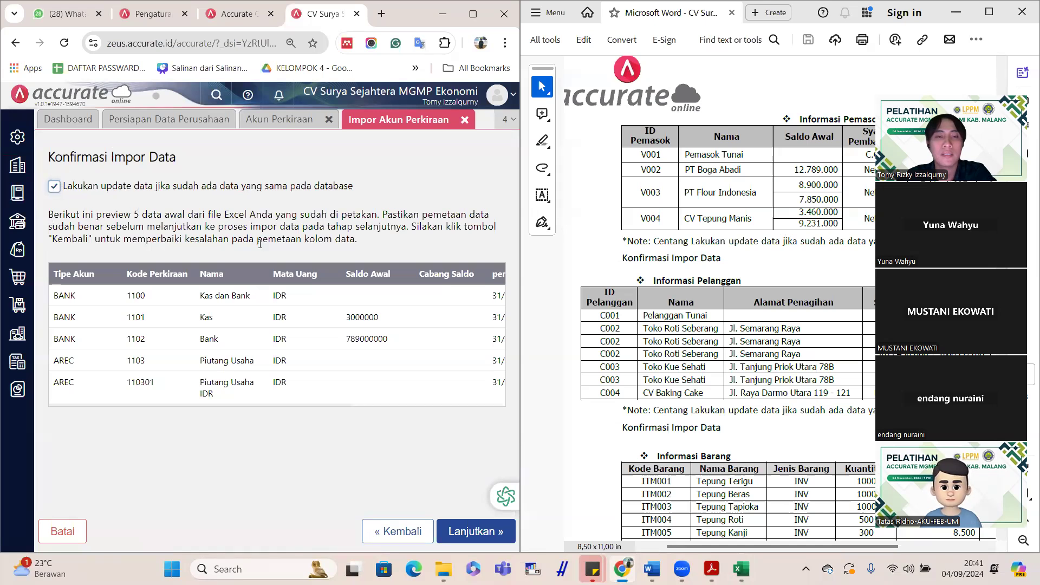
{"action": "left_click", "coordinate": [414, 537]}
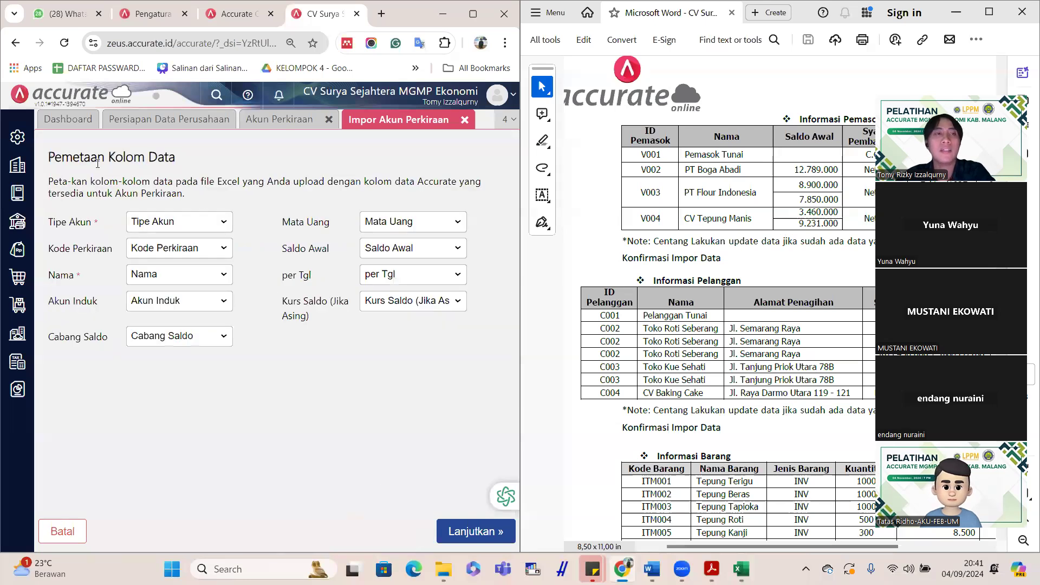
{"action": "left_click", "coordinate": [485, 540]}
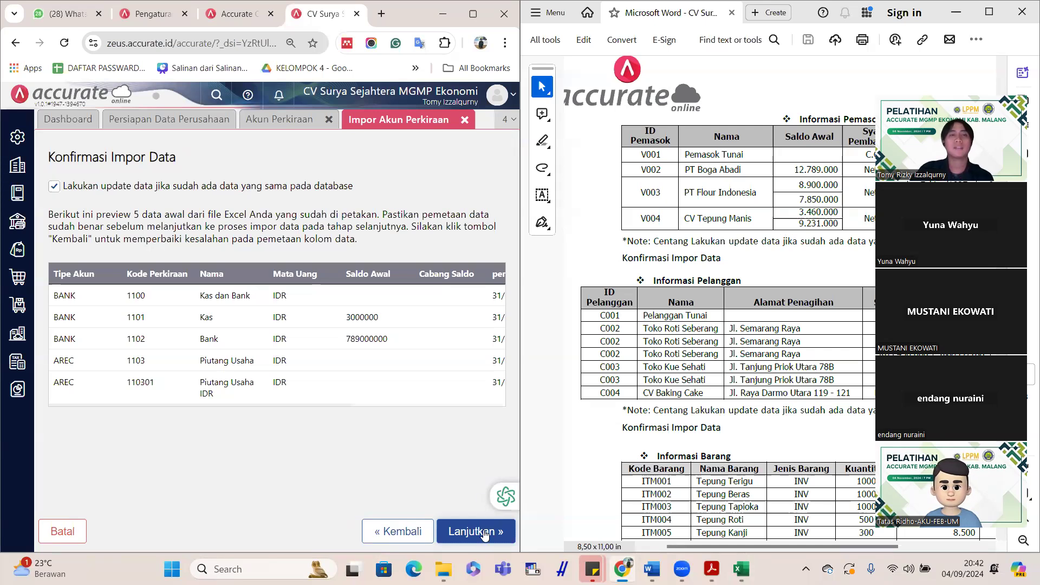
{"action": "left_click", "coordinate": [467, 122]}
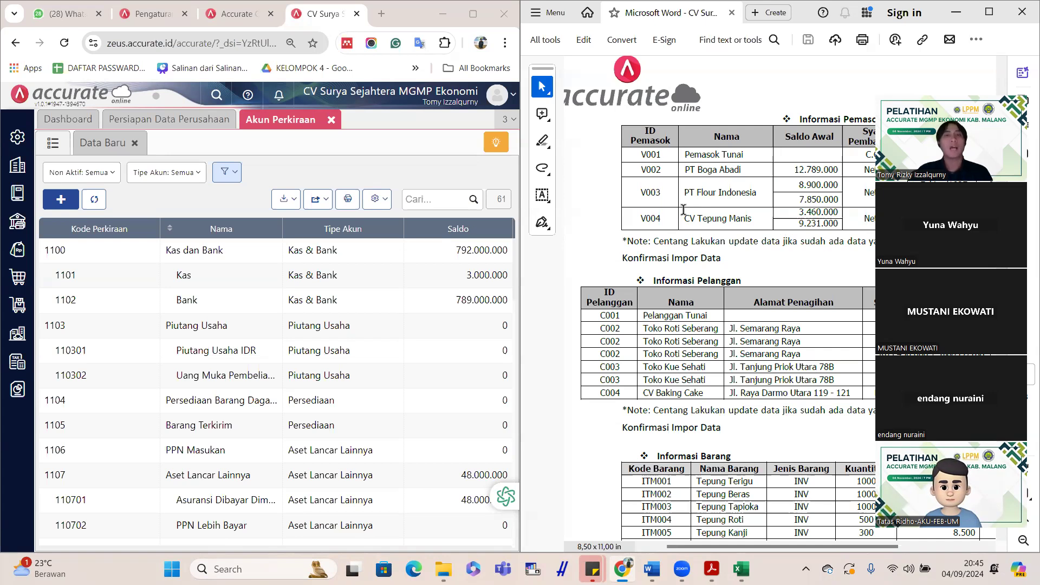
Open the Kas account record to inspect its details and browse the imported account list.
{"action": "left_click", "coordinate": [373, 282]}
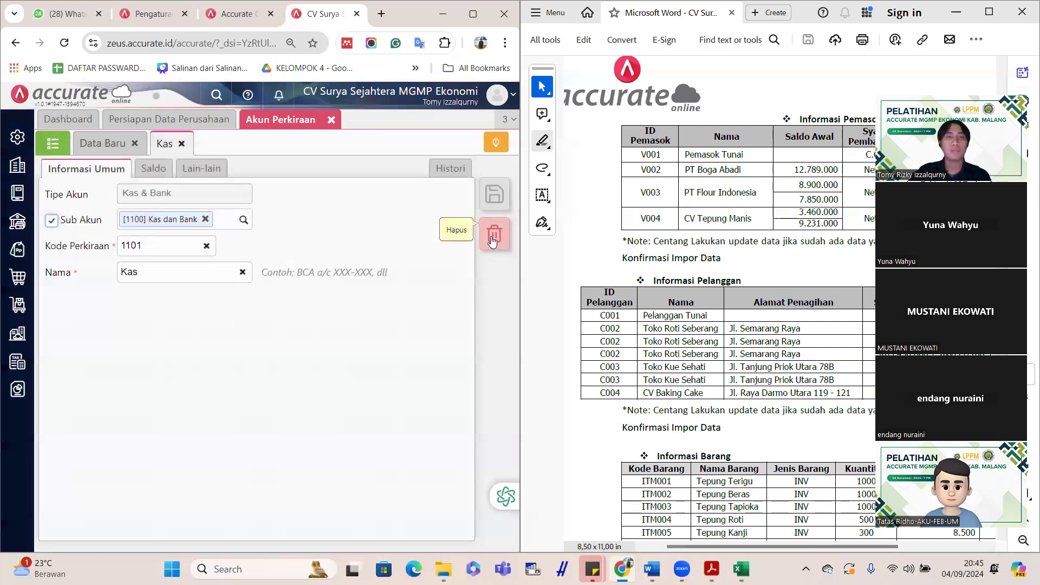
{"action": "left_click", "coordinate": [59, 145]}
{"action": "scroll", "coordinate": [348, 338], "scroll_direction": "down", "scroll_amount": 5}
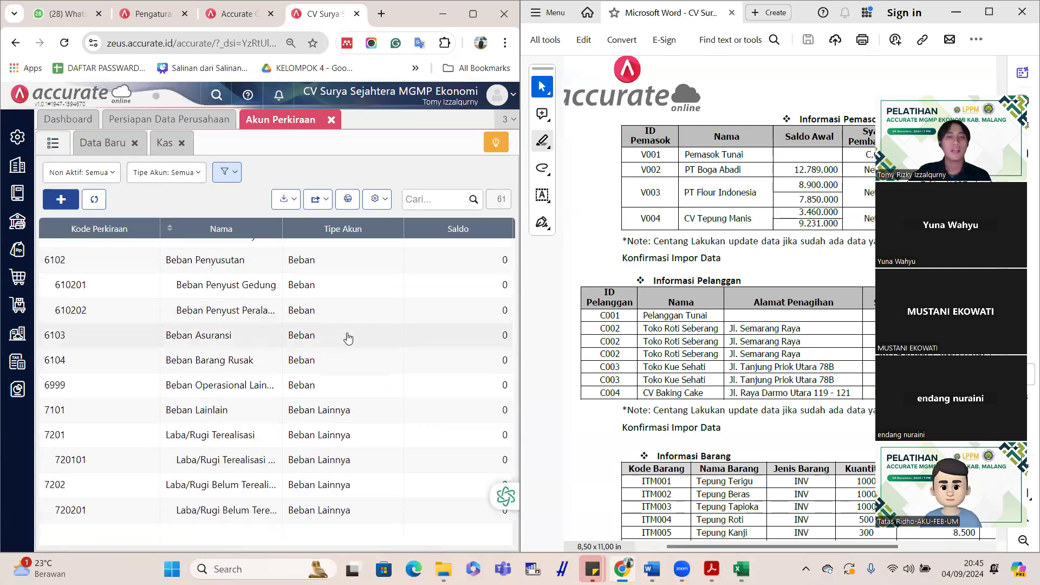
{"action": "scroll", "coordinate": [348, 337], "scroll_direction": "up", "scroll_amount": 10}
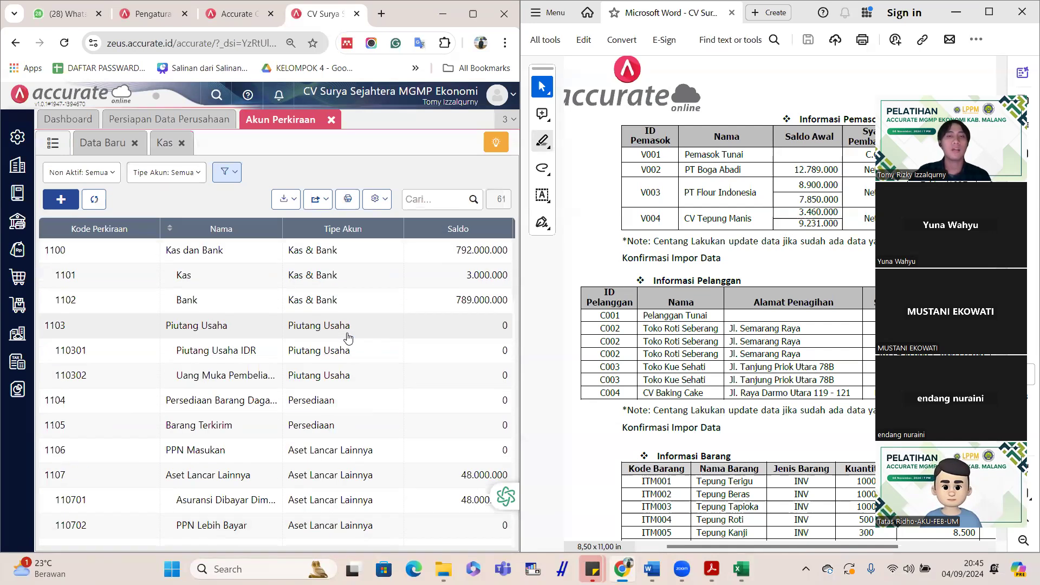
{"action": "left_click", "coordinate": [424, 275]}
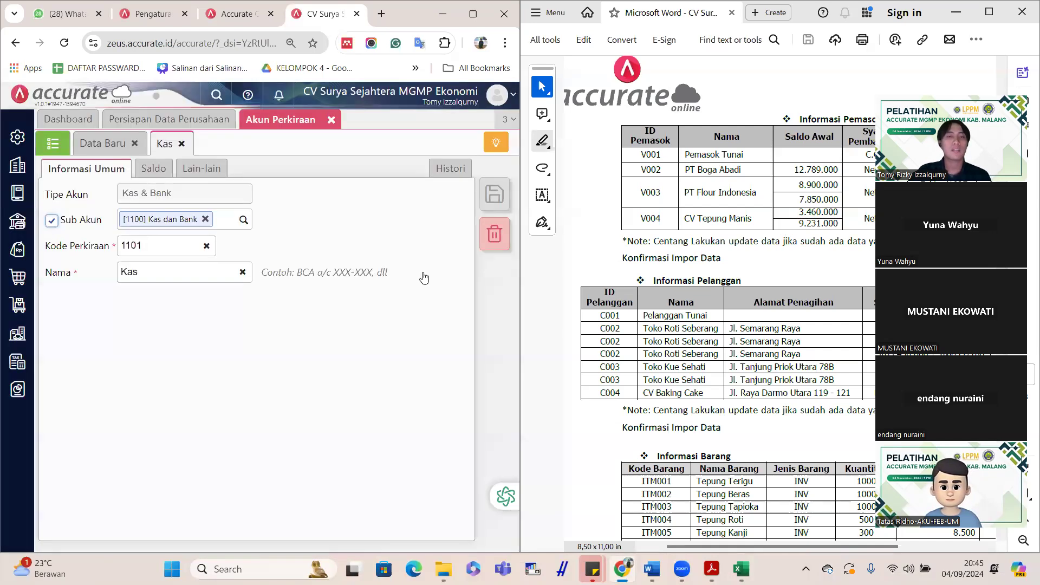
{"action": "left_click", "coordinate": [62, 147]}
{"action": "scroll", "coordinate": [466, 279], "scroll_direction": "down", "scroll_amount": 5}
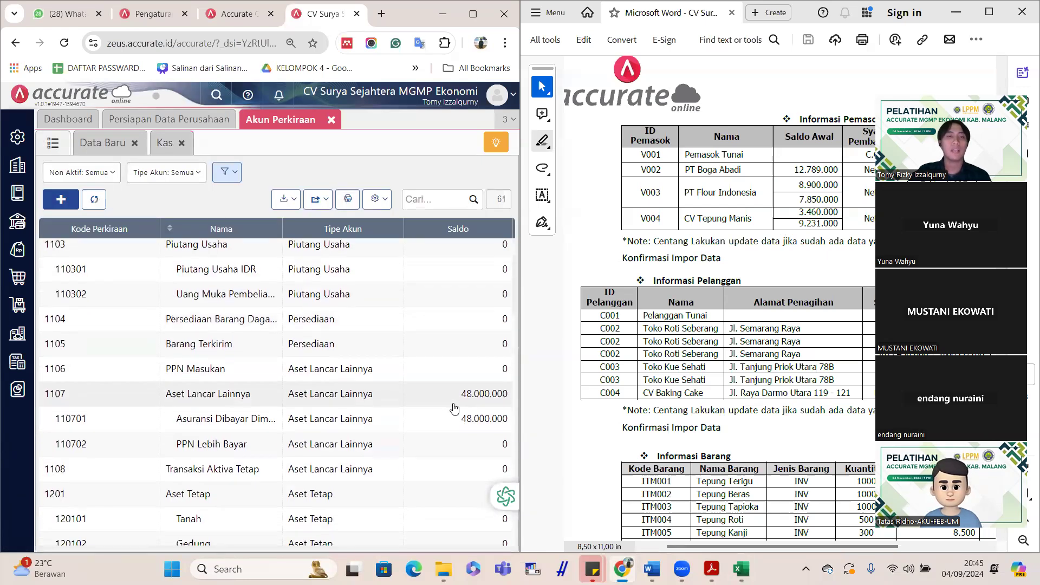
{"action": "scroll", "coordinate": [466, 279], "scroll_direction": "down", "scroll_amount": 10}
{"action": "scroll", "coordinate": [465, 279], "scroll_direction": "up", "scroll_amount": 15}
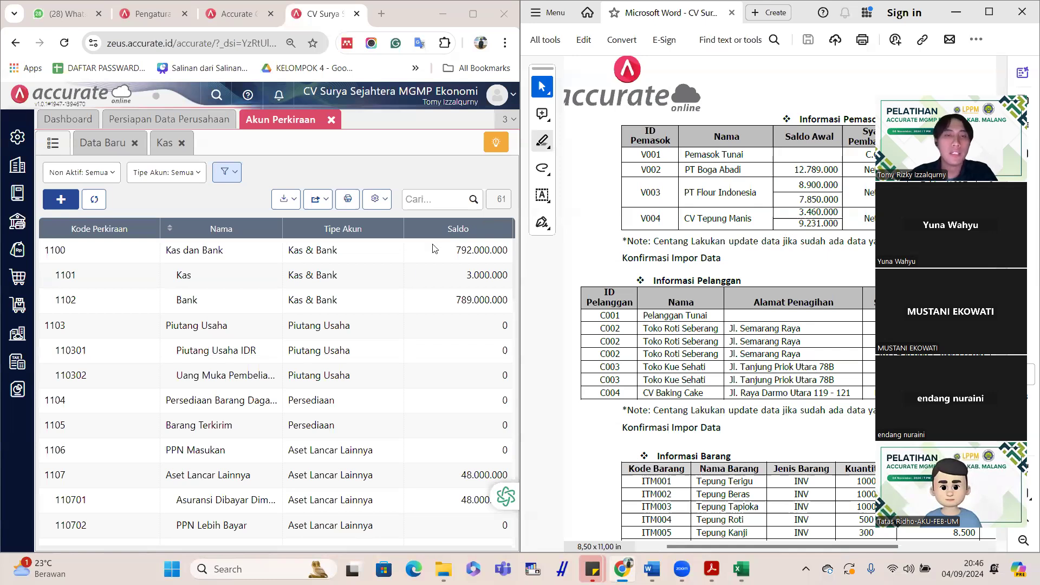
Open the Kas, Asuransi Dibayar Dimuka and Aset Lancar Lainnya account records to inspect their details.
{"action": "left_click", "coordinate": [404, 272]}
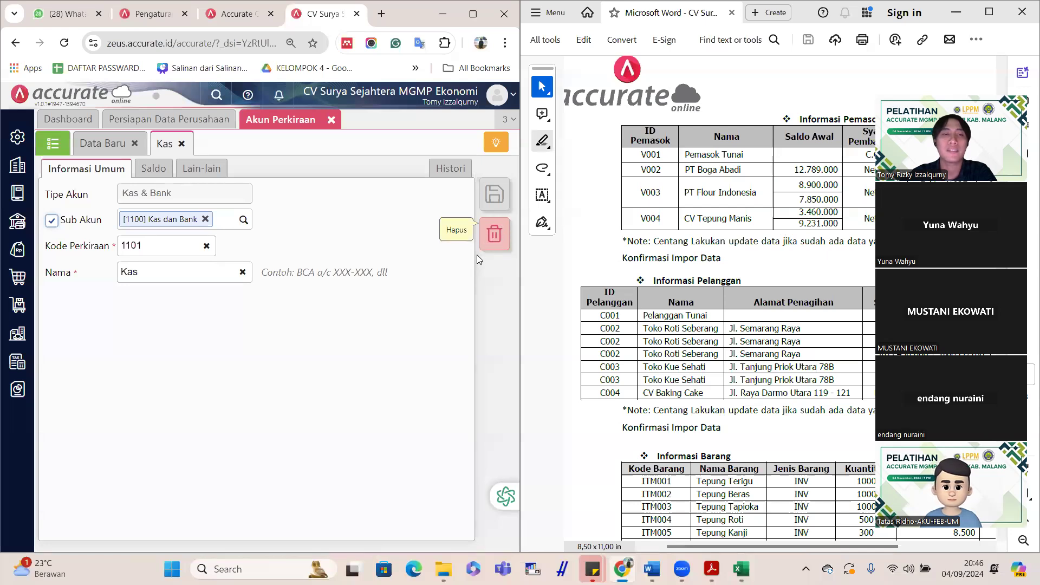
{"action": "left_click", "coordinate": [181, 144]}
{"action": "left_click", "coordinate": [53, 143]}
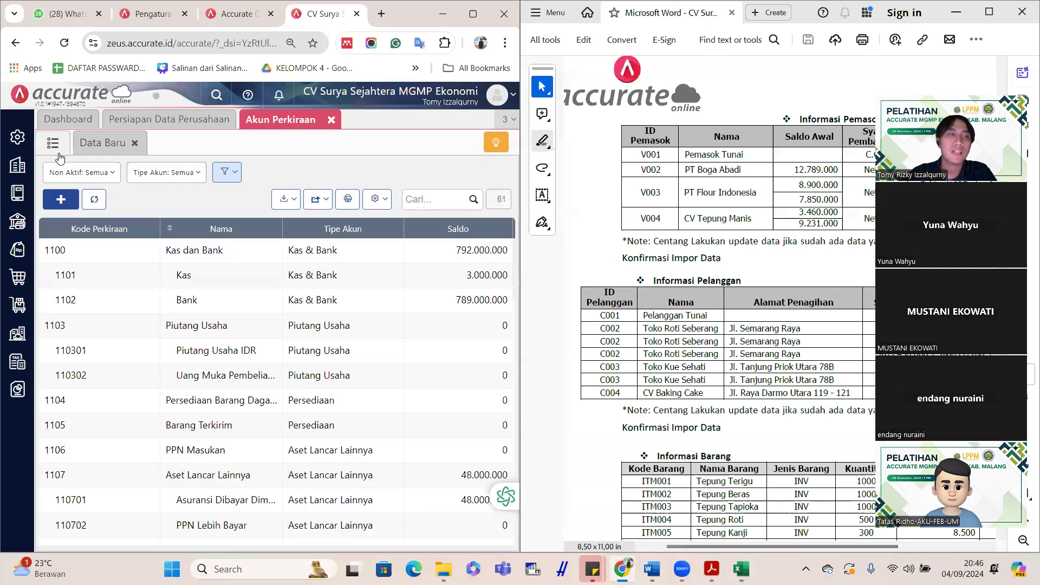
{"action": "scroll", "coordinate": [322, 369], "scroll_direction": "down", "scroll_amount": 4}
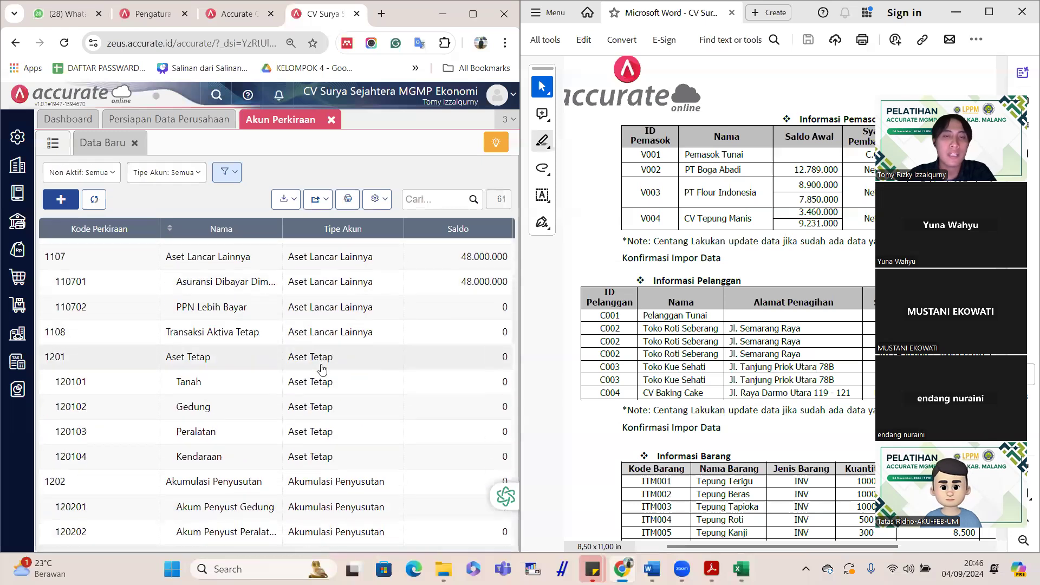
{"action": "left_click", "coordinate": [369, 282]}
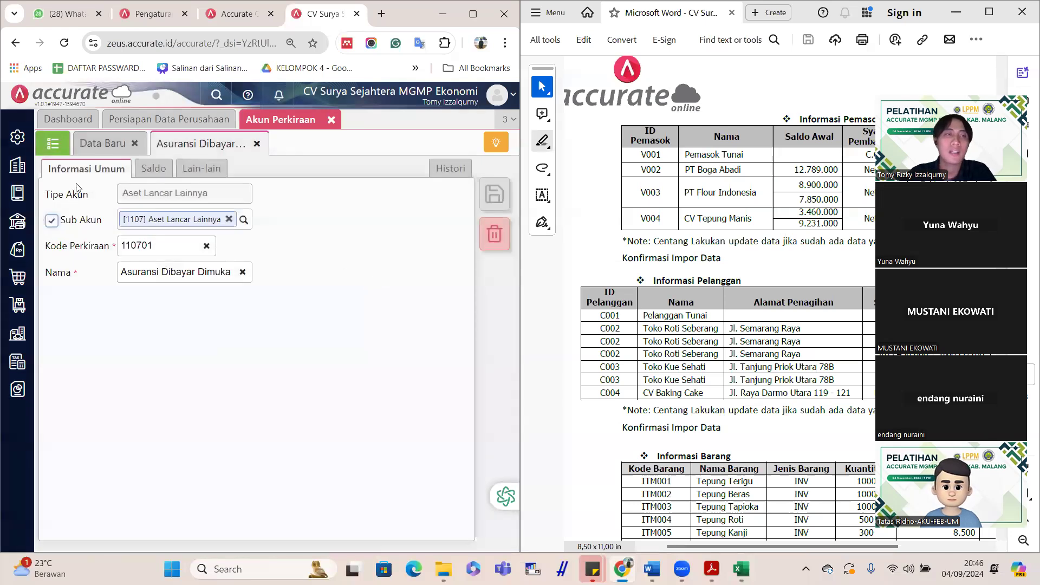
{"action": "left_click", "coordinate": [53, 143]}
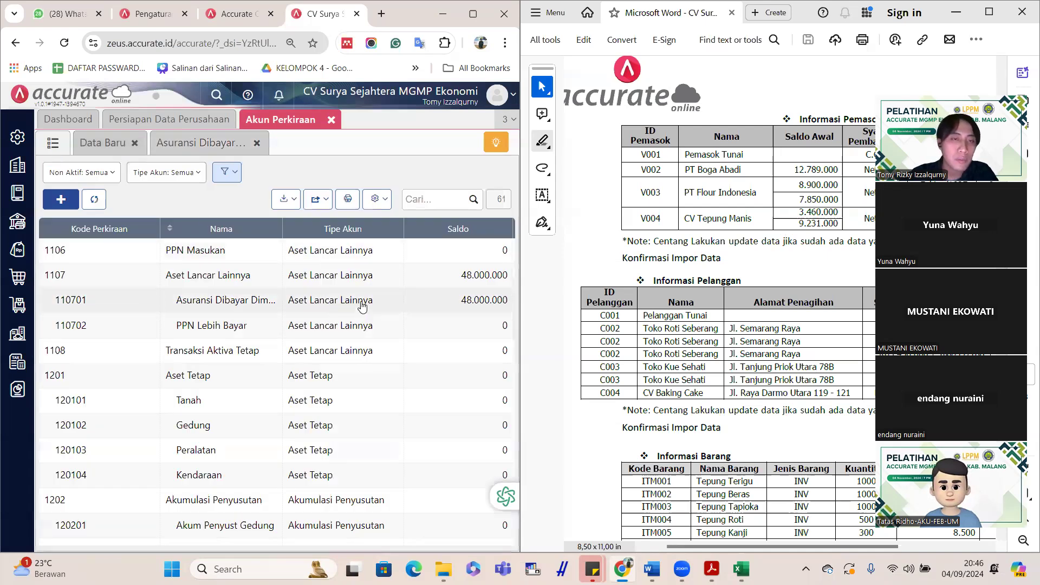
{"action": "left_click", "coordinate": [344, 276]}
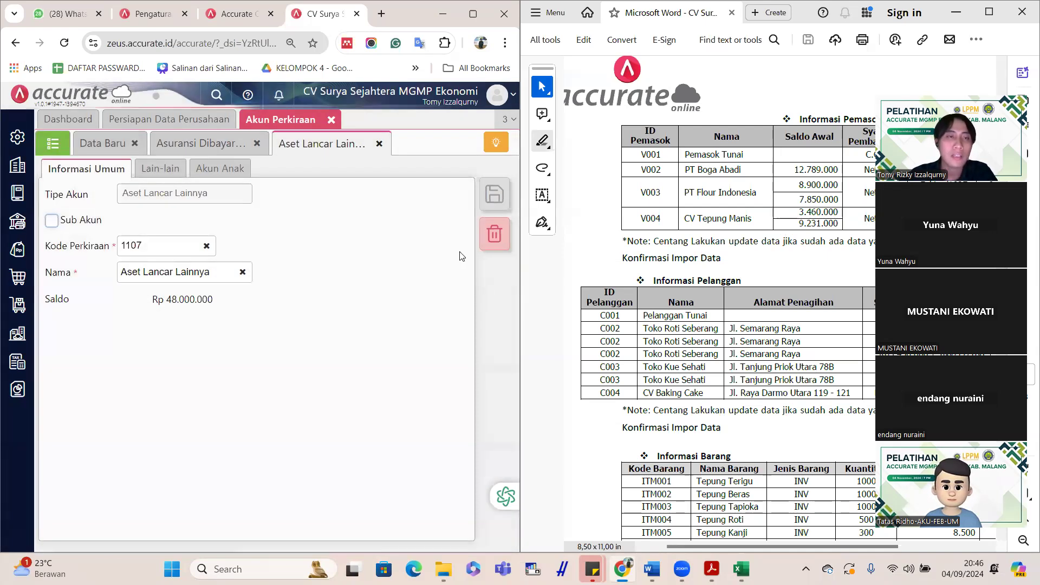
{"action": "left_click", "coordinate": [50, 148]}
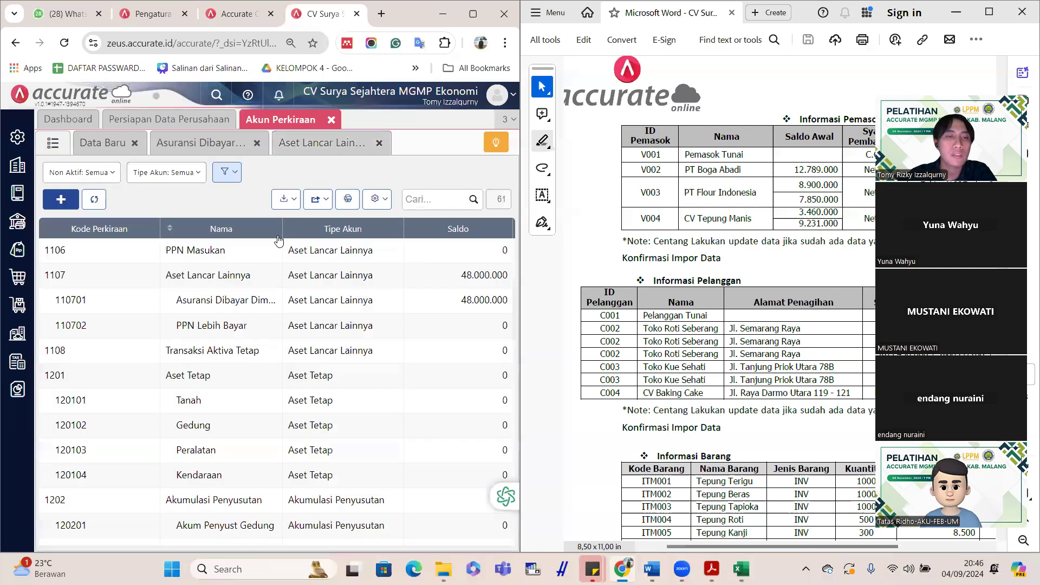
{"action": "scroll", "coordinate": [359, 279], "scroll_direction": "up", "scroll_amount": 1}
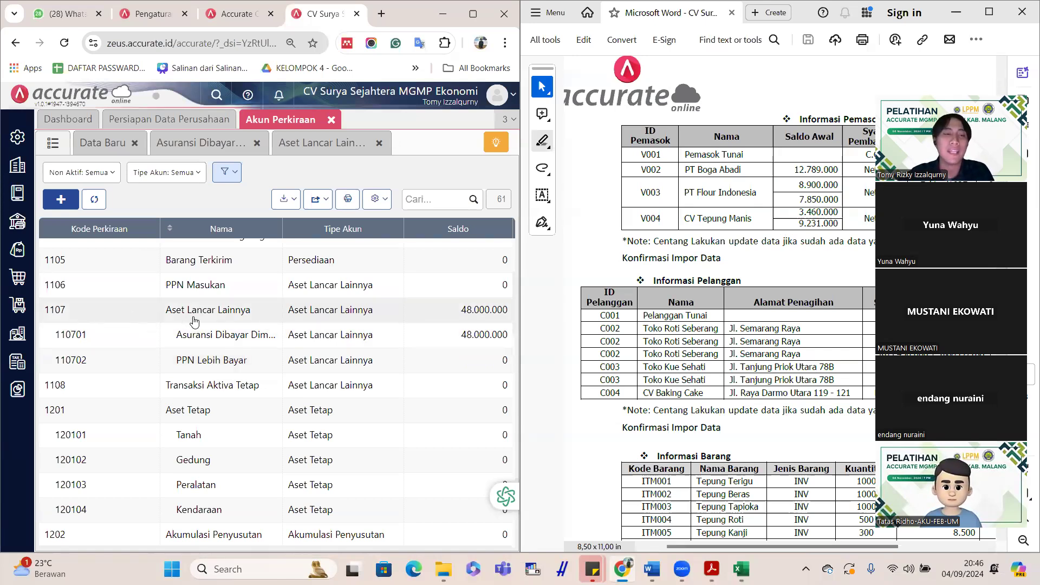
{"action": "scroll", "coordinate": [194, 320], "scroll_direction": "up", "scroll_amount": 3}
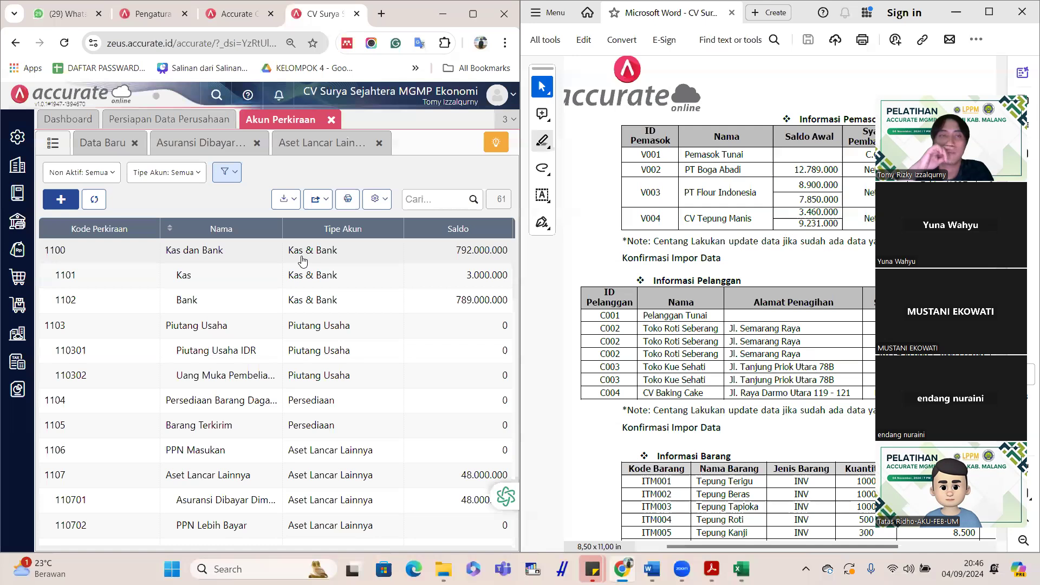
Close the open account record tabs and the Data Baru tab, and scroll through the account list.
{"action": "left_click", "coordinate": [349, 152]}
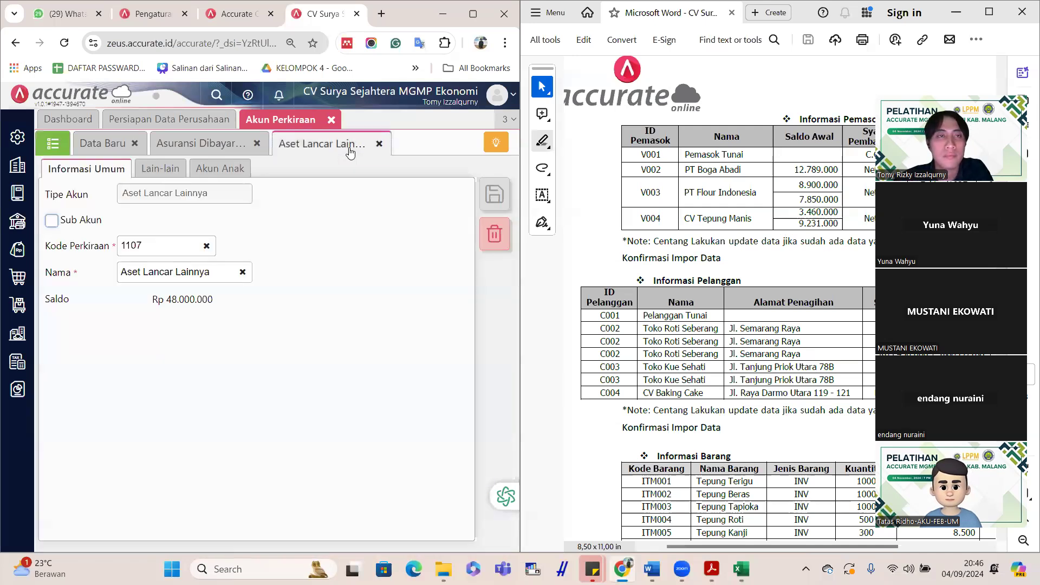
{"action": "left_click", "coordinate": [379, 144]}
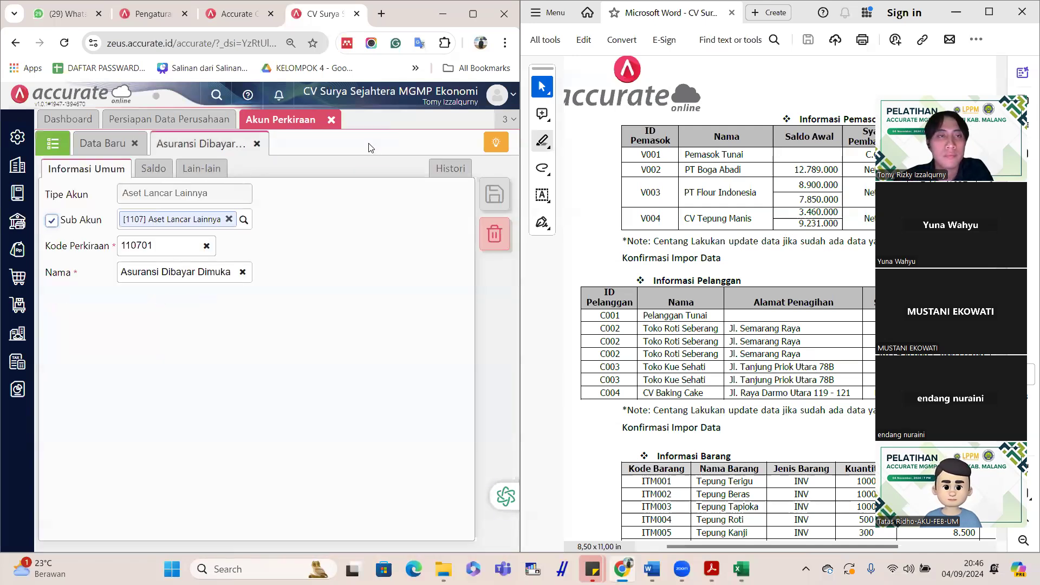
{"action": "left_click", "coordinate": [256, 144]}
{"action": "left_click", "coordinate": [135, 143]}
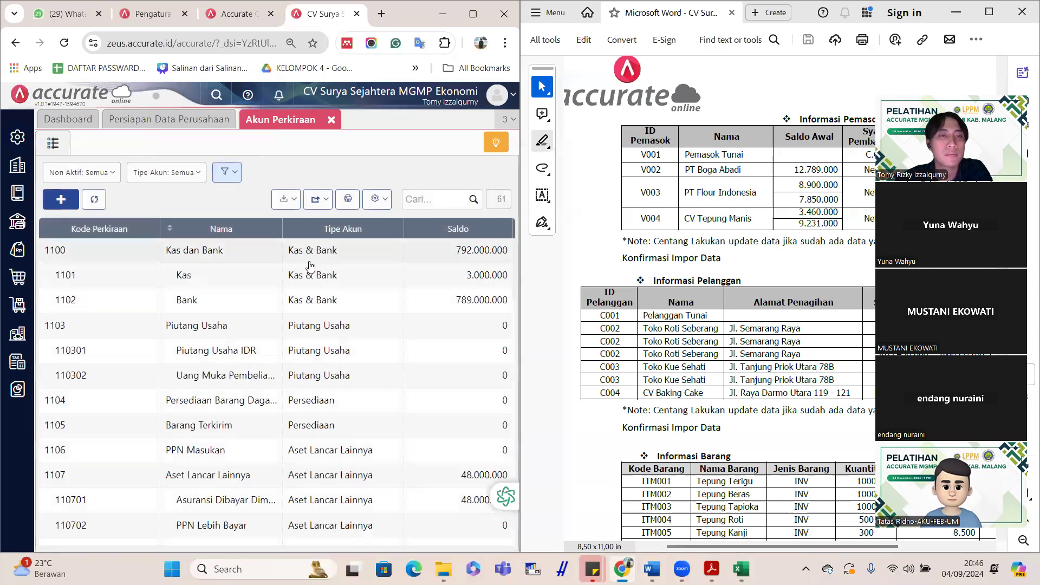
{"action": "scroll", "coordinate": [310, 266], "scroll_direction": "down", "scroll_amount": 10}
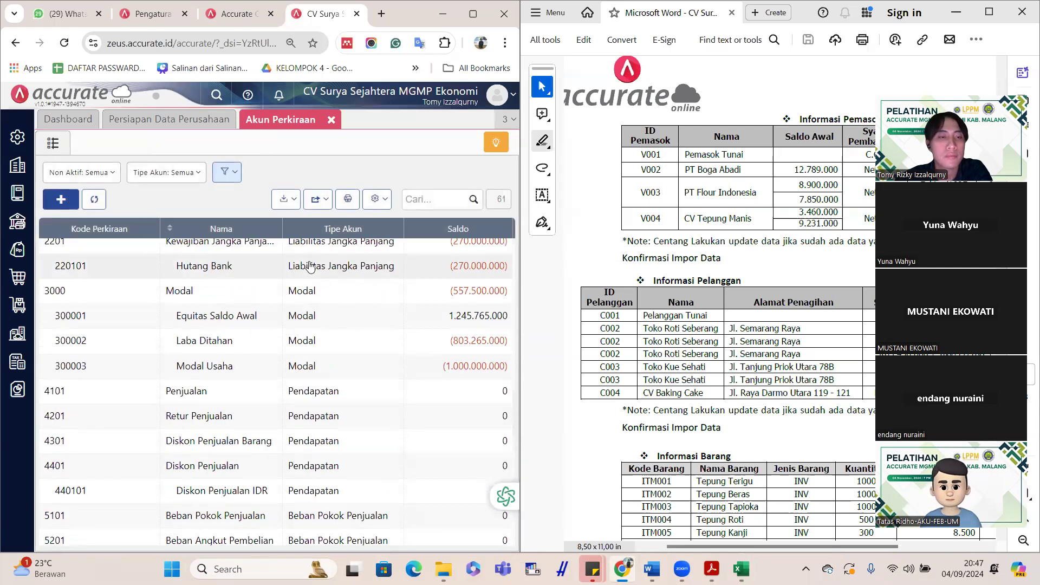
{"action": "scroll", "coordinate": [311, 267], "scroll_direction": "up", "scroll_amount": 10}
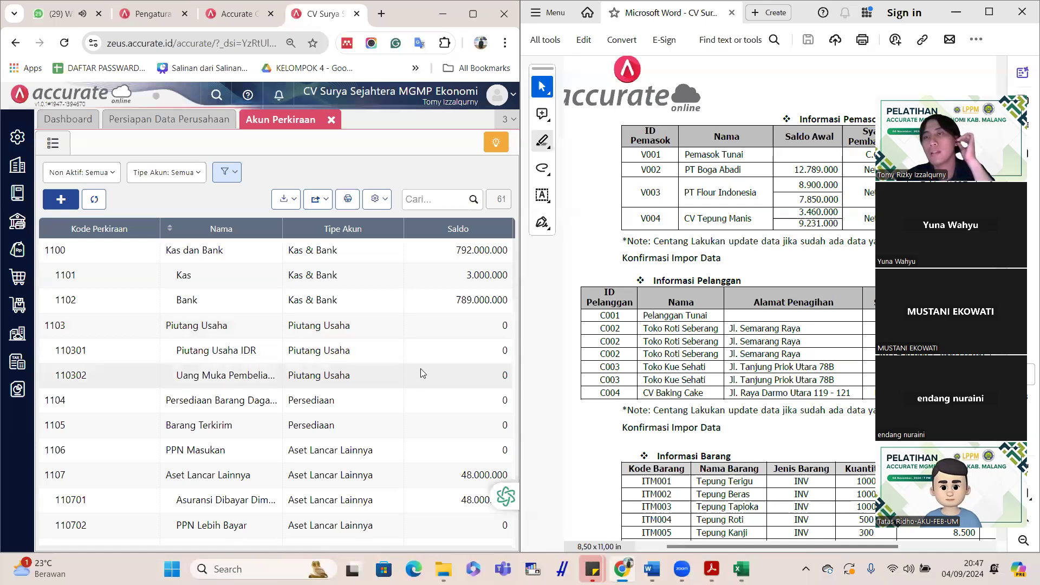
{"action": "left_click", "coordinate": [153, 14]}
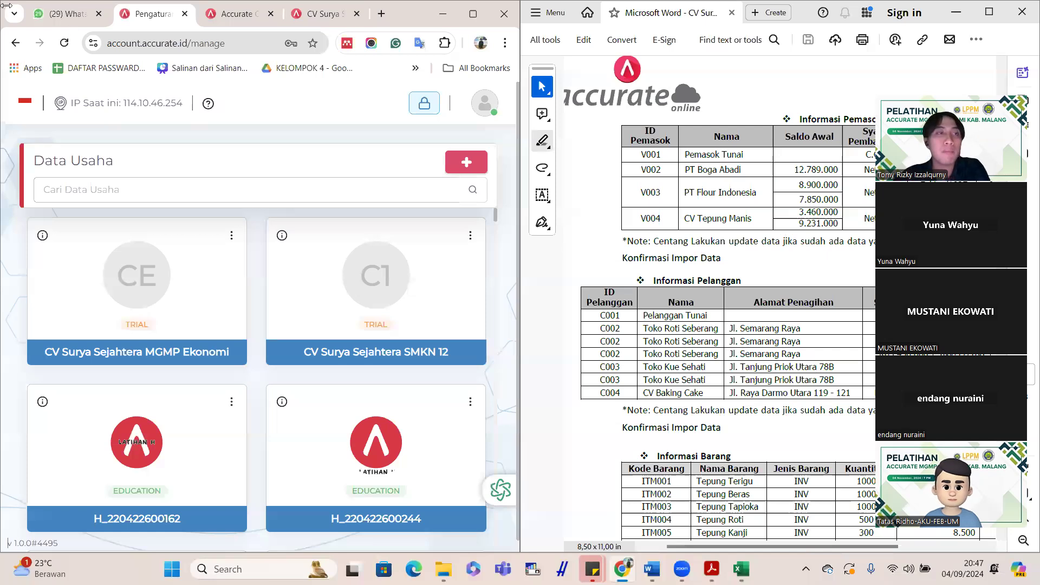
{"action": "left_click", "coordinate": [29, 110]}
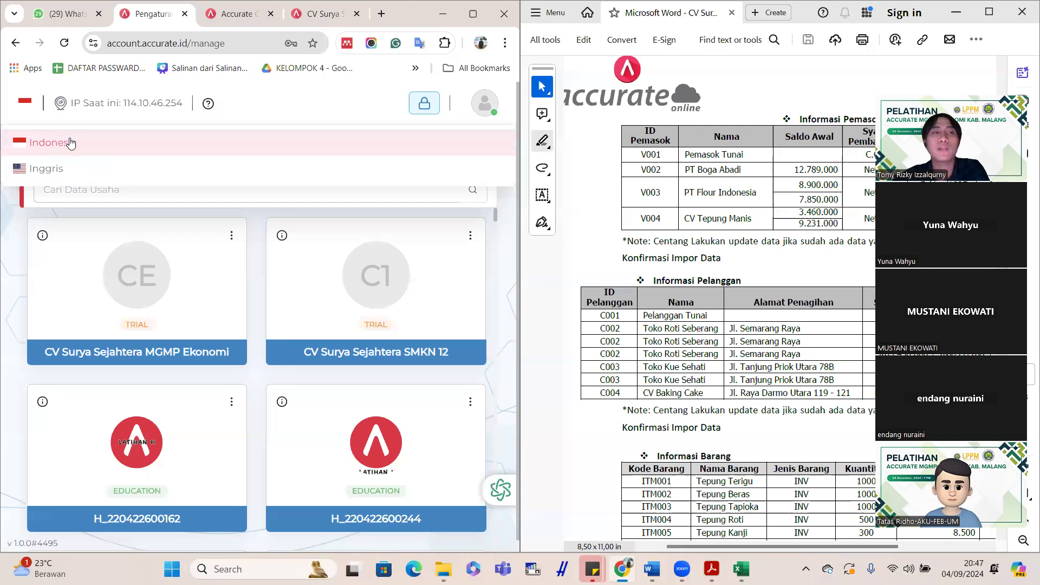
{"action": "left_click", "coordinate": [260, 101]}
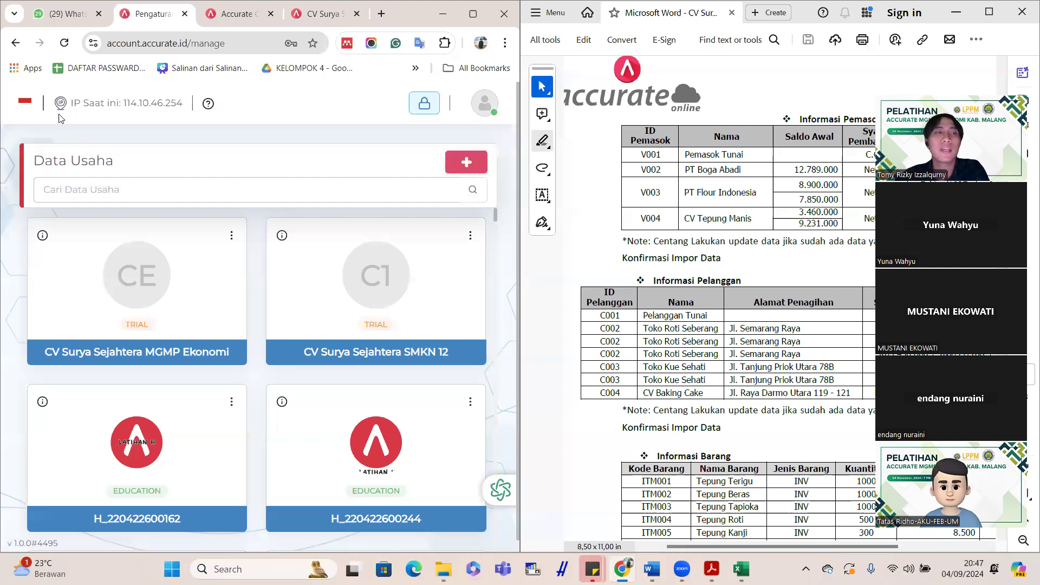
{"action": "left_click", "coordinate": [25, 100]}
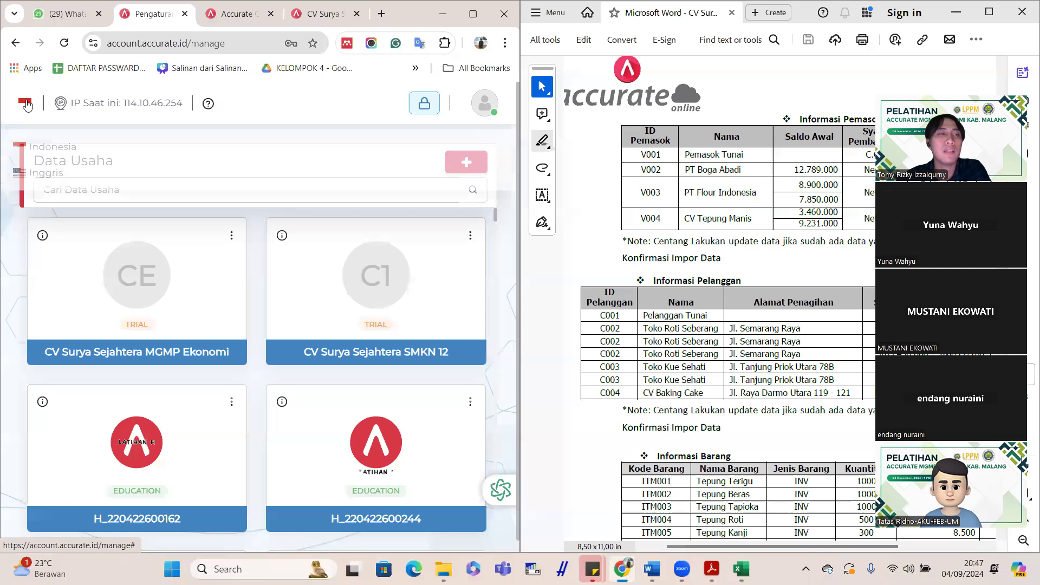
{"action": "left_click", "coordinate": [267, 110]}
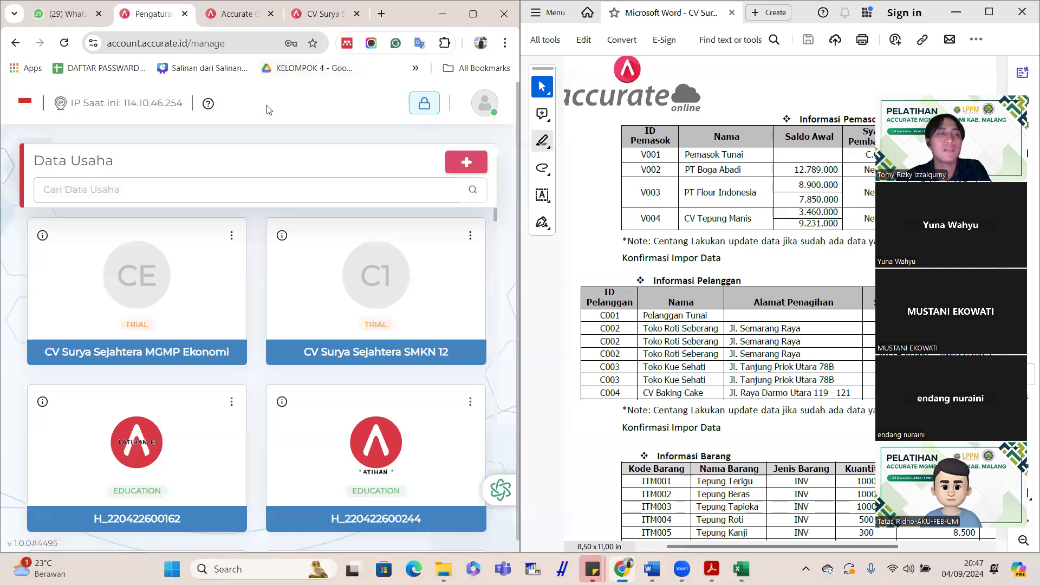
{"action": "left_click", "coordinate": [23, 103]}
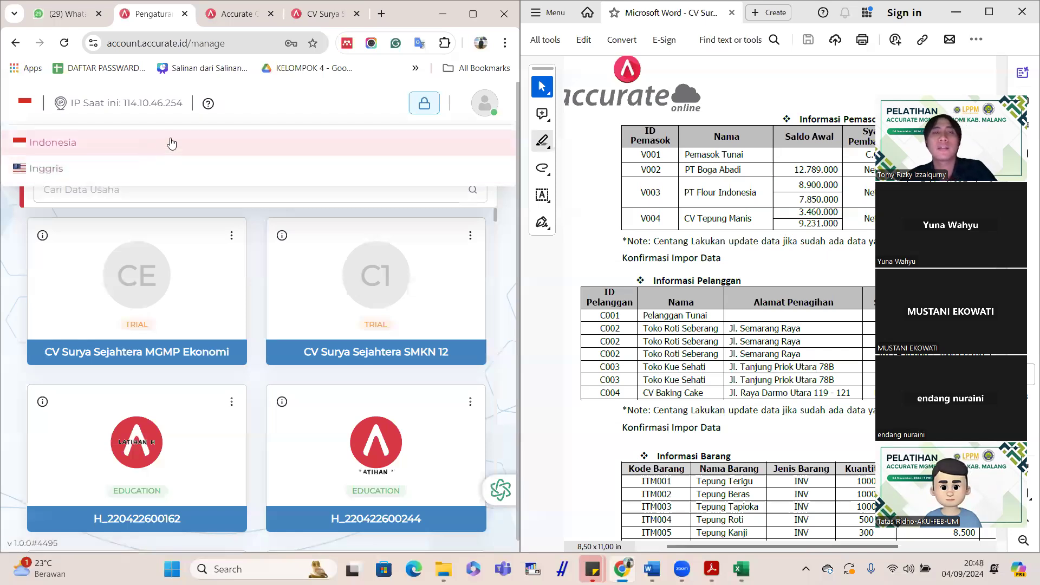
{"action": "left_click", "coordinate": [261, 108]}
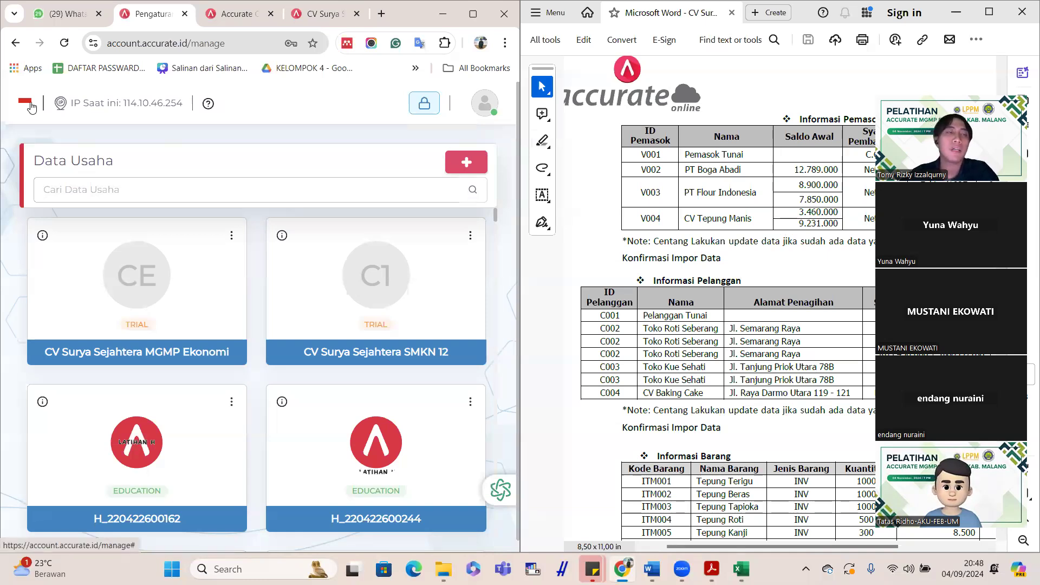
{"action": "left_click", "coordinate": [314, 9]}
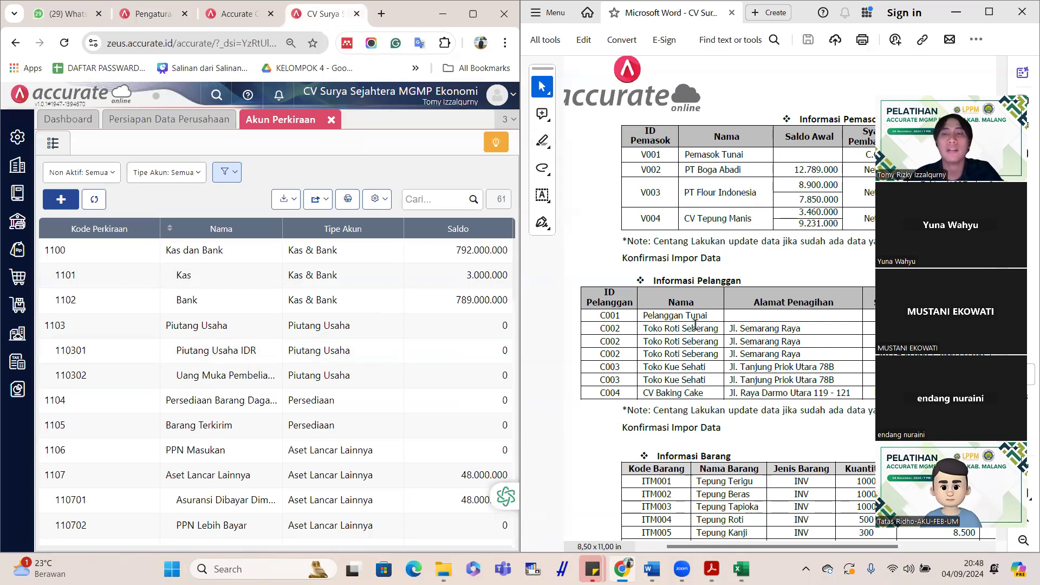
Close the chart of accounts tab and start a supplier import from the company setup page.
{"action": "scroll", "coordinate": [678, 318], "scroll_direction": "up", "scroll_amount": 6}
{"action": "scroll", "coordinate": [679, 318], "scroll_direction": "right", "scroll_amount": 3}
{"action": "scroll", "coordinate": [679, 318], "scroll_direction": "down", "scroll_amount": 3}
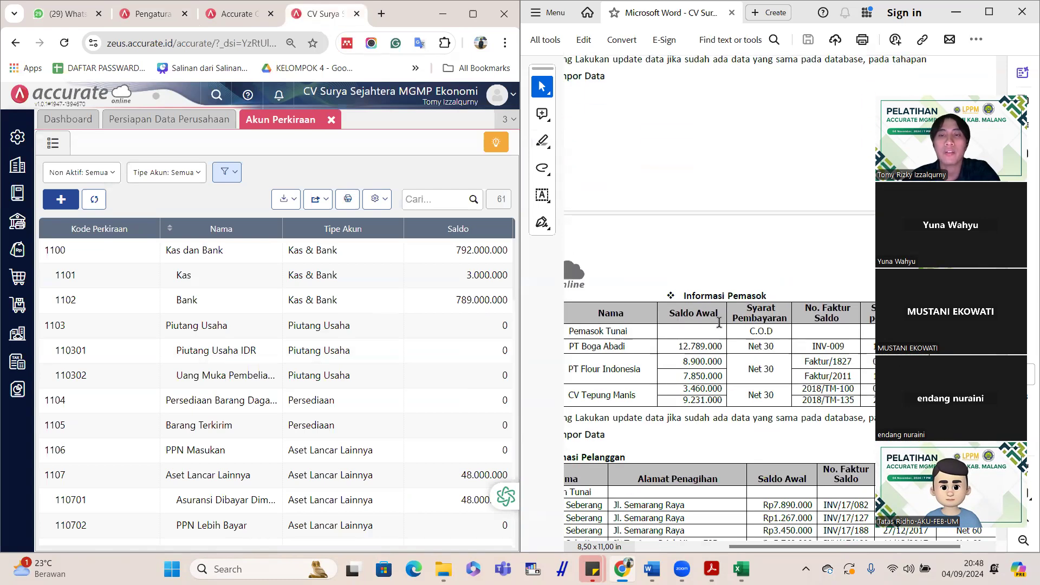
{"action": "scroll", "coordinate": [723, 334], "scroll_direction": "left", "scroll_amount": 1}
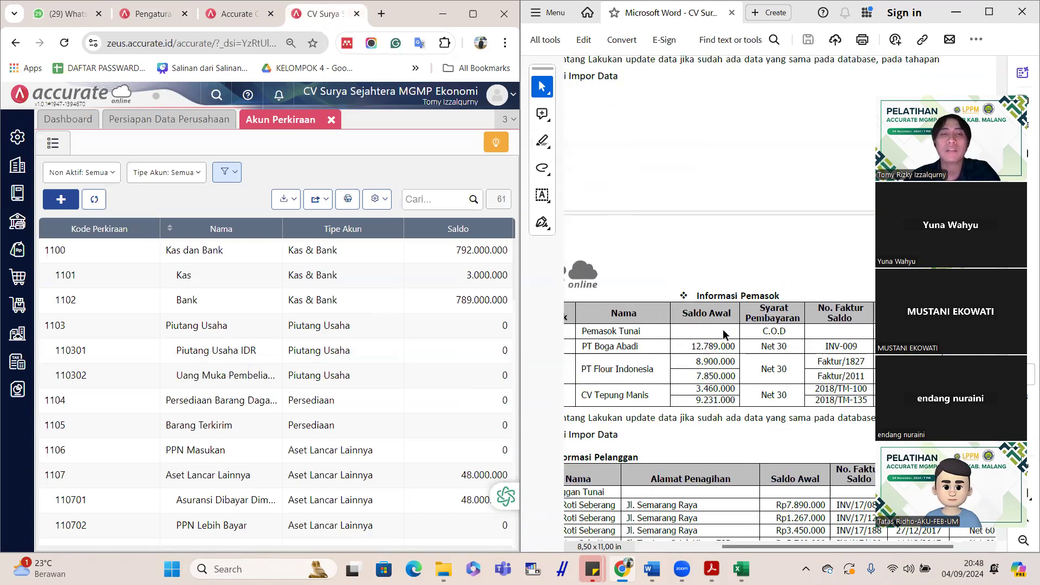
{"action": "left_click", "coordinate": [331, 120]}
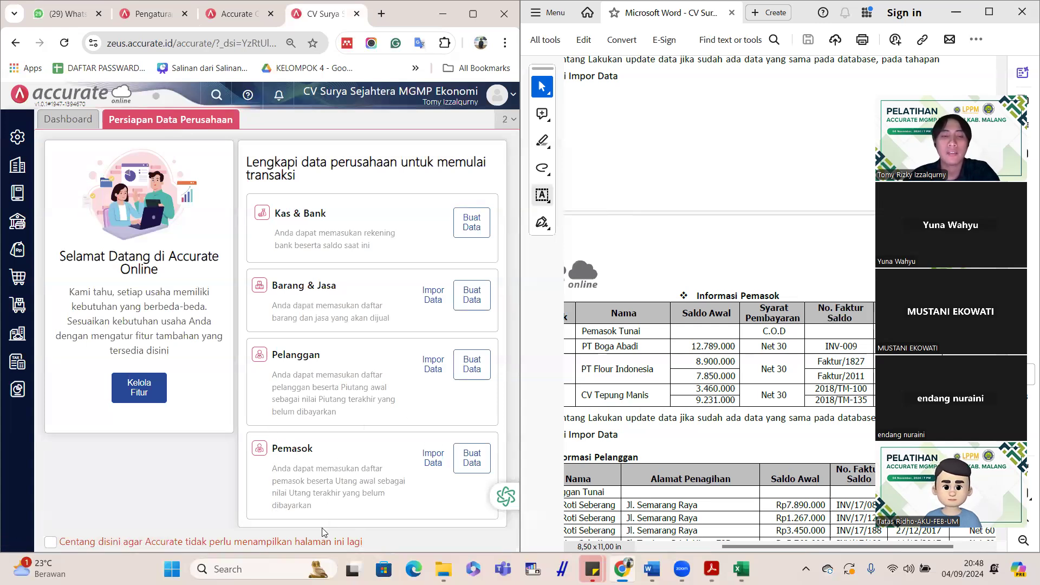
{"action": "left_click", "coordinate": [434, 460]}
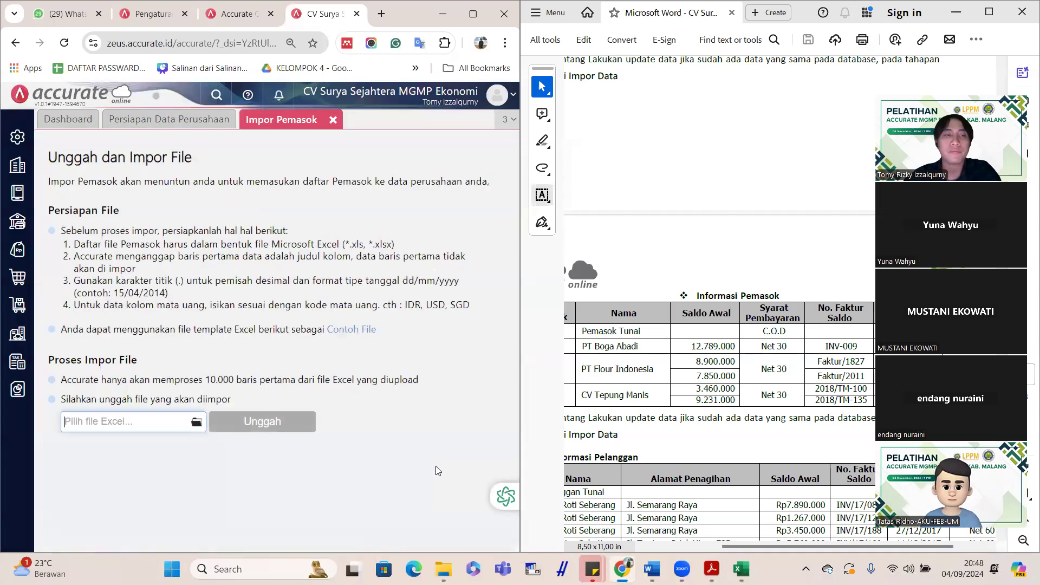
Select and upload the Excel file 2. Daftar Pemasok CV Surya Sejahtera for the supplier import.
{"action": "left_click", "coordinate": [190, 427]}
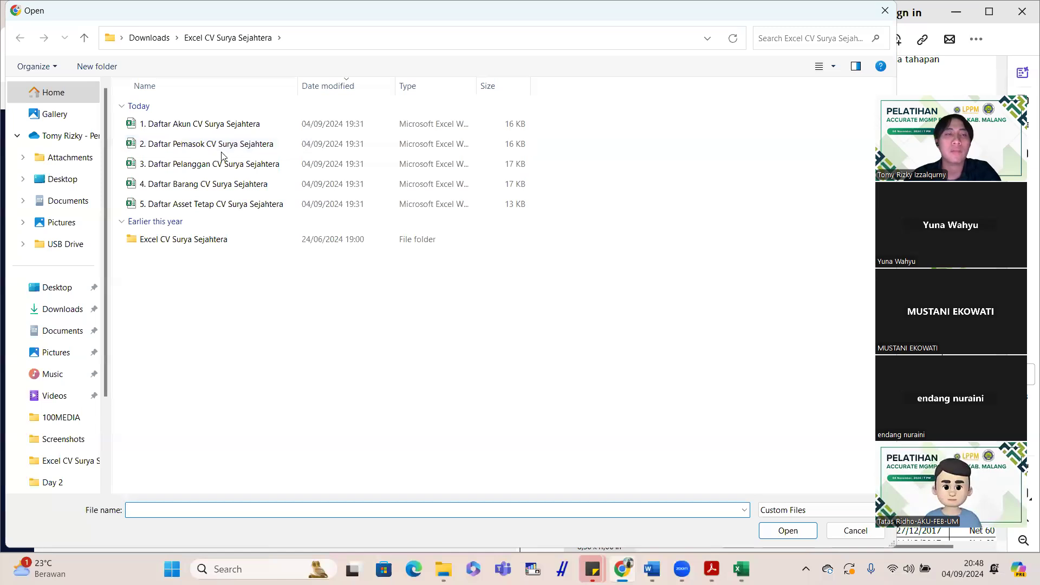
{"action": "left_click", "coordinate": [220, 151]}
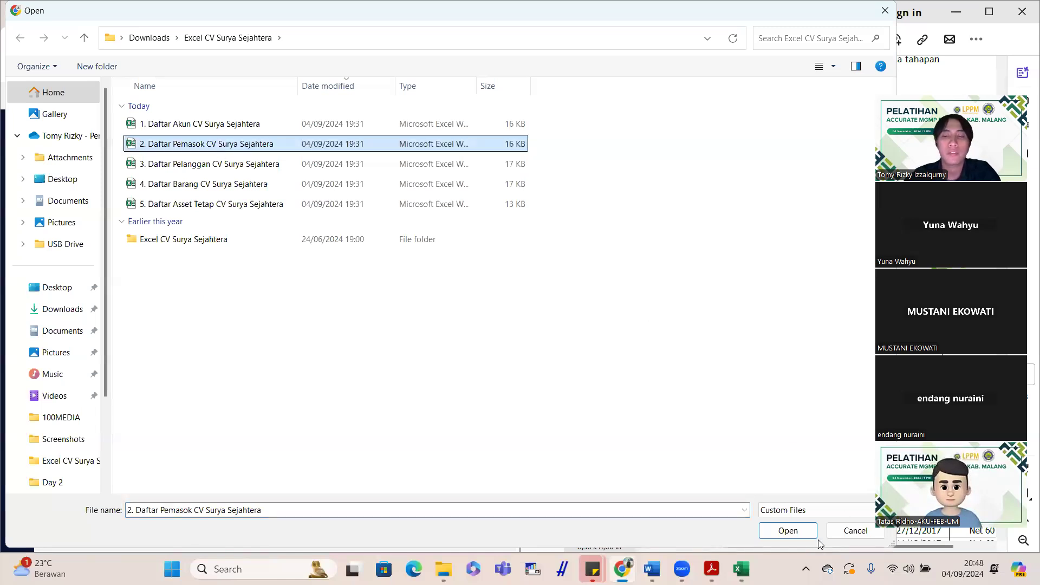
{"action": "left_click", "coordinate": [789, 531]}
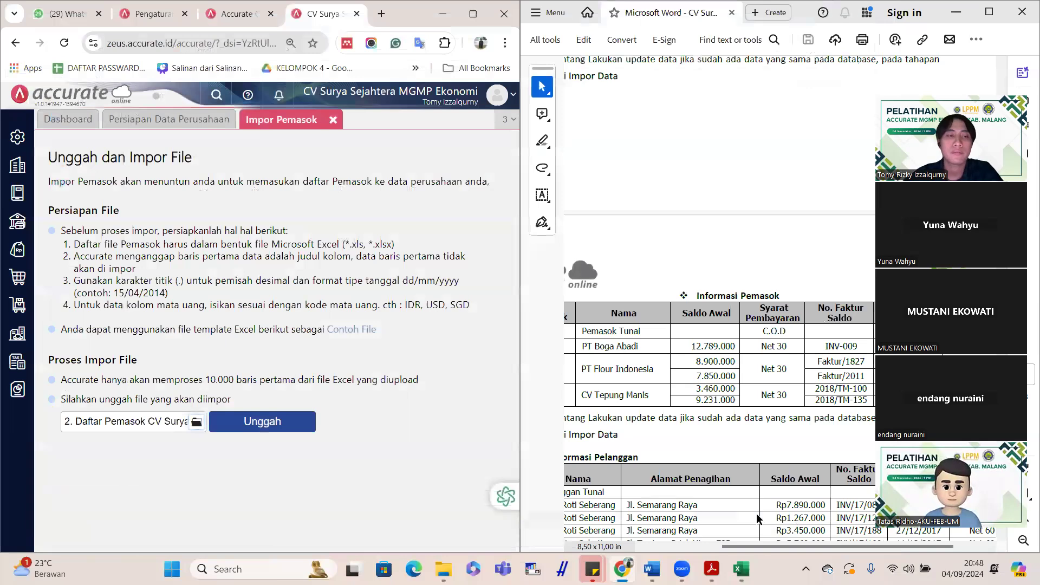
{"action": "left_click", "coordinate": [298, 423]}
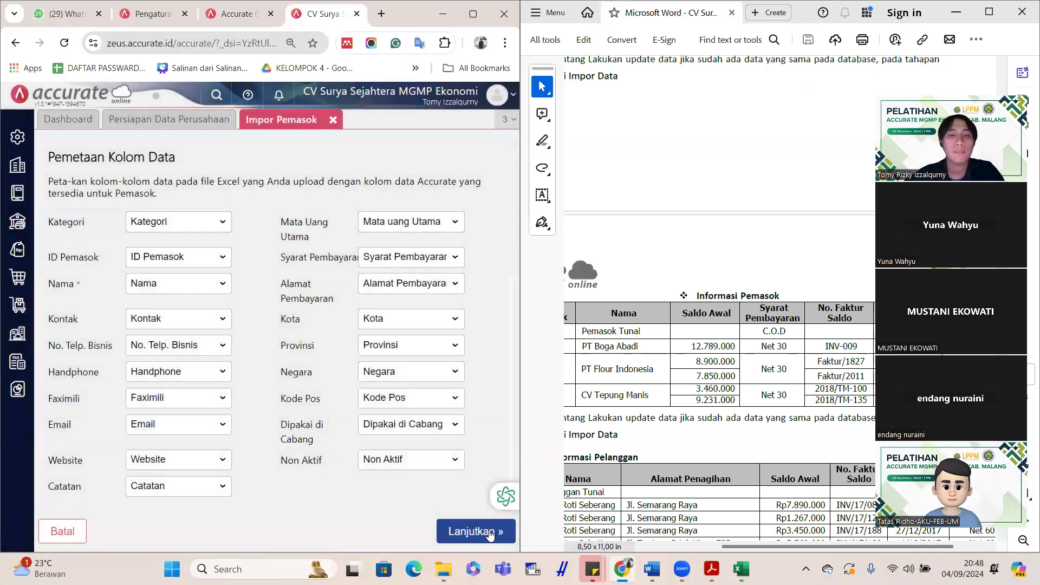
Import the suppliers with the default column mapping and the update-existing-data option enabled, and close the import tab.
{"action": "left_click", "coordinate": [490, 534]}
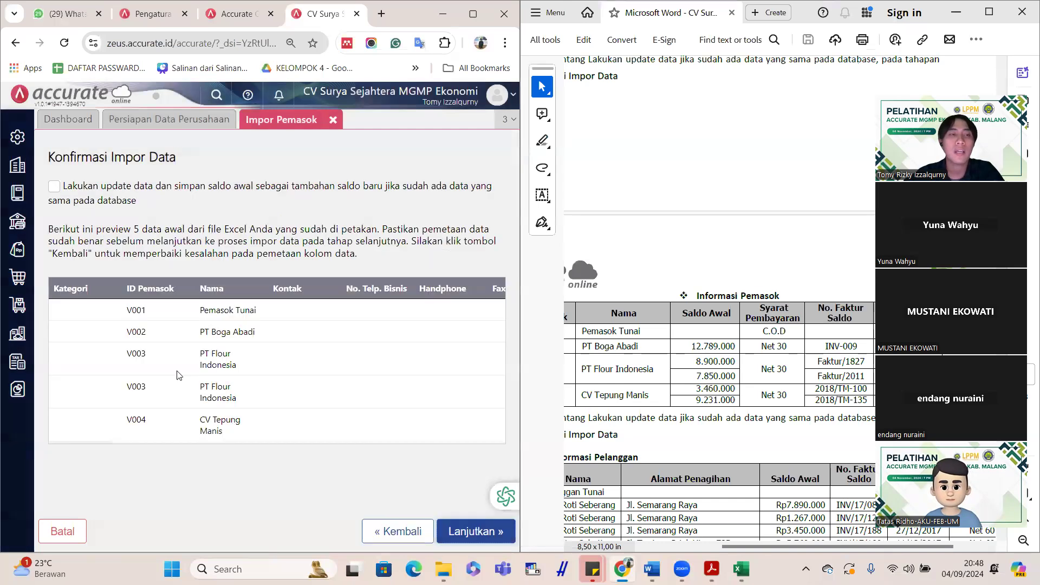
{"action": "left_click", "coordinate": [53, 187]}
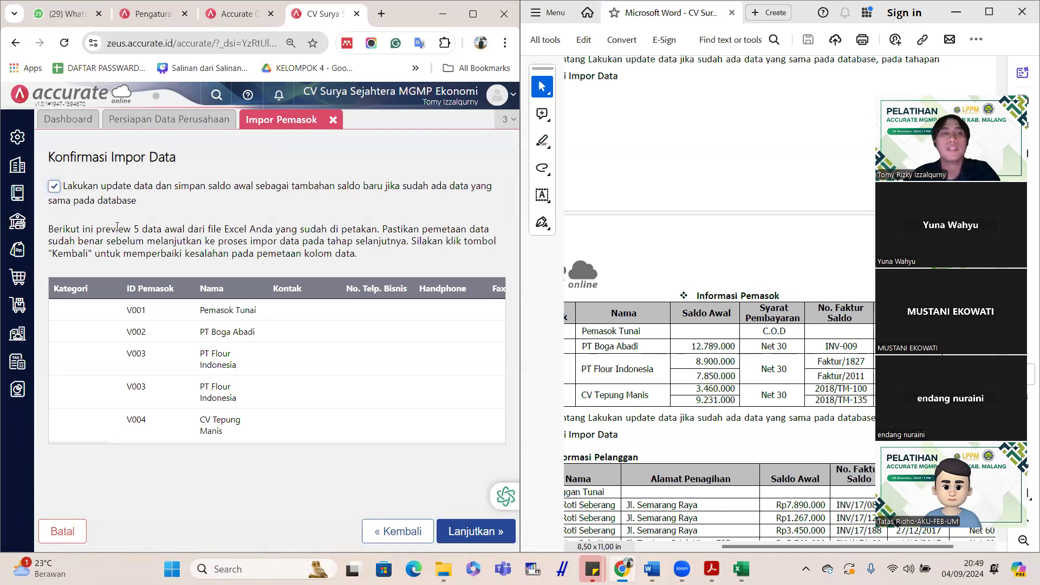
{"action": "left_click", "coordinate": [491, 529]}
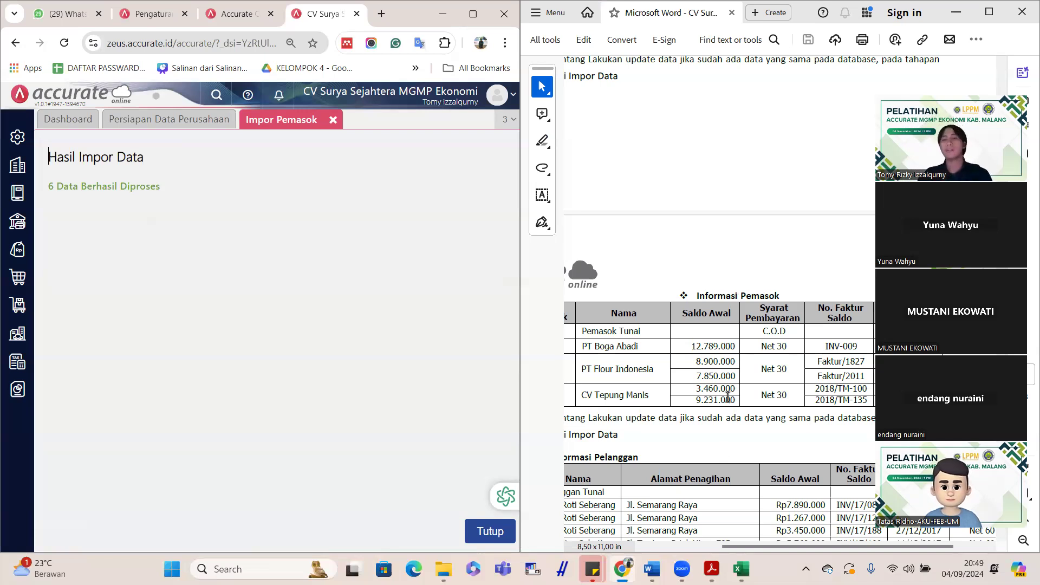
{"action": "scroll", "coordinate": [727, 397], "scroll_direction": "left", "scroll_amount": 2}
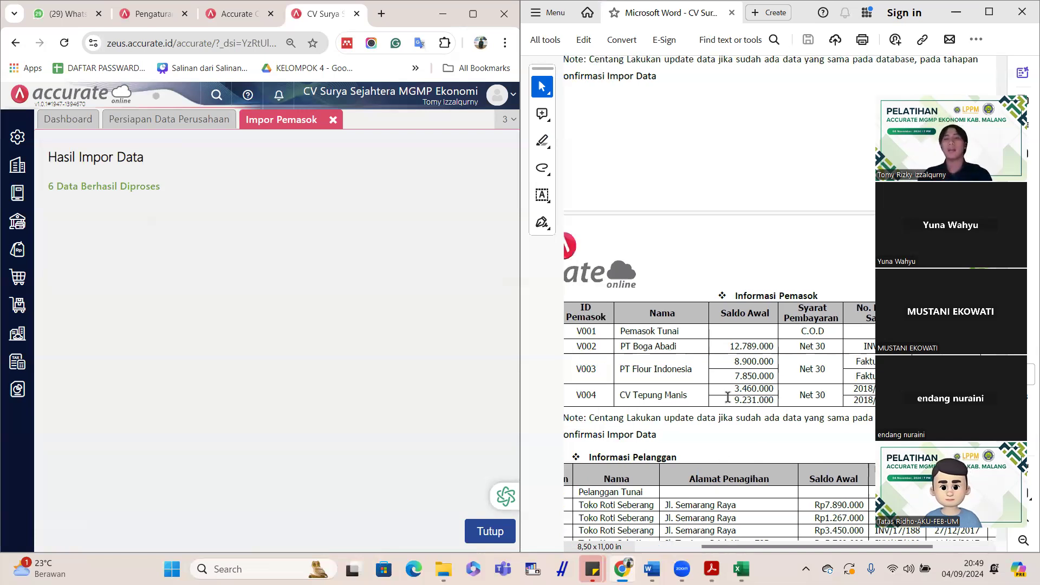
{"action": "left_click", "coordinate": [333, 119]}
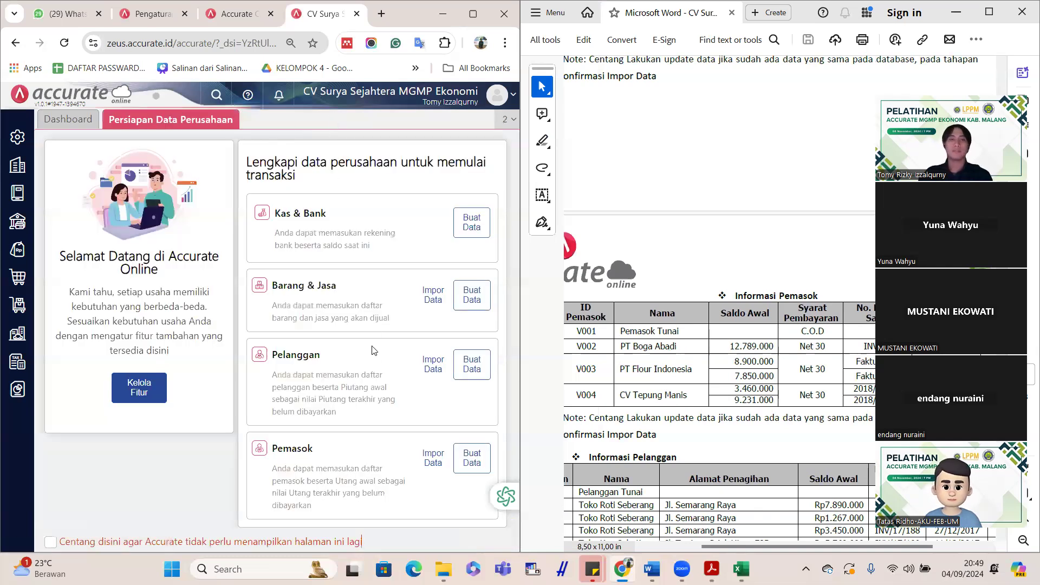
Start another supplier import and select the Excel file 2. Daftar Pemasok CV Surya Sejahtera for upload.
{"action": "scroll", "coordinate": [690, 408], "scroll_direction": "down", "scroll_amount": 3}
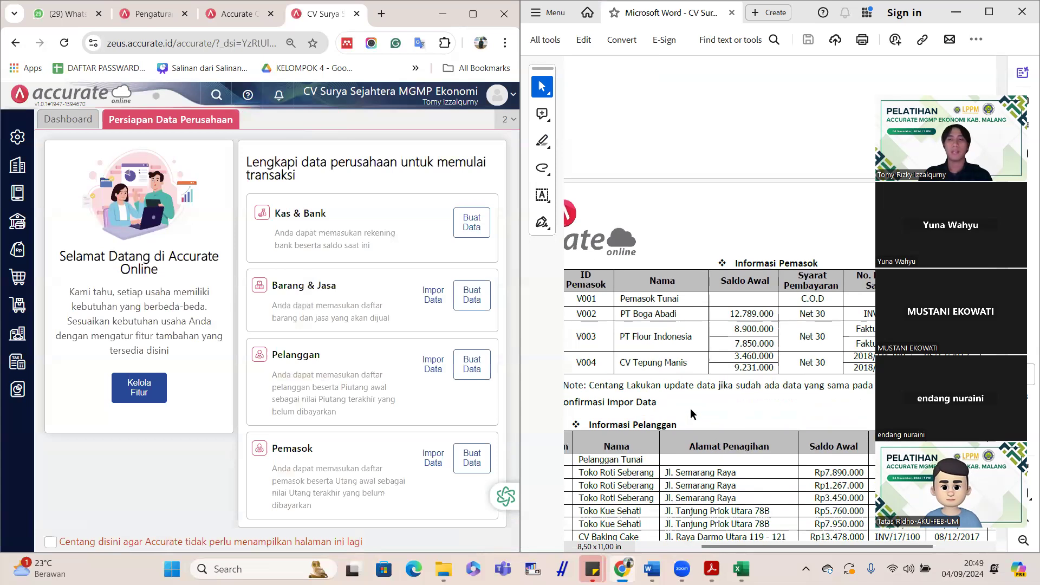
{"action": "scroll", "coordinate": [691, 413], "scroll_direction": "up", "scroll_amount": 2}
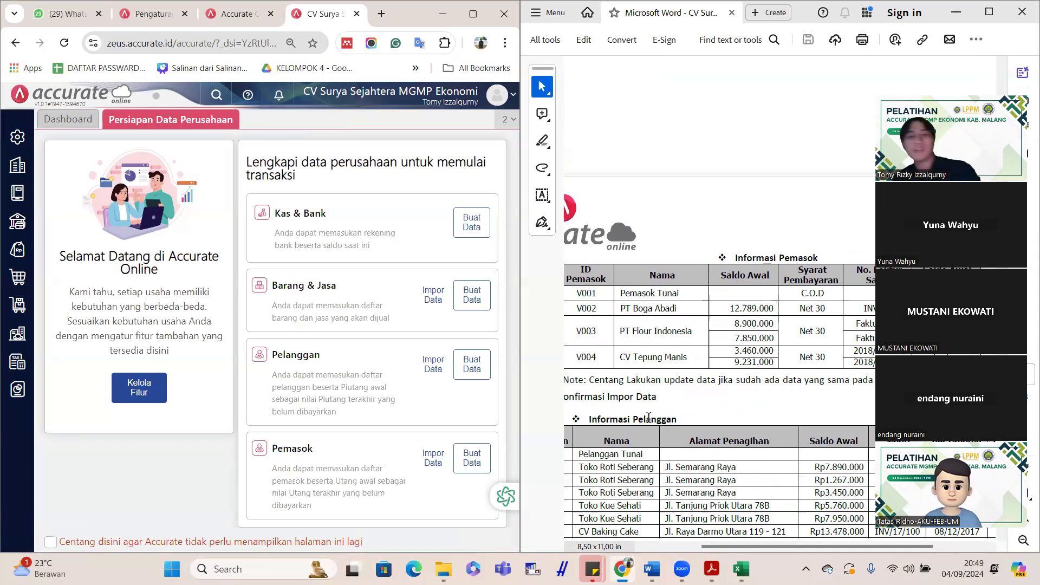
{"action": "left_click", "coordinate": [434, 463]}
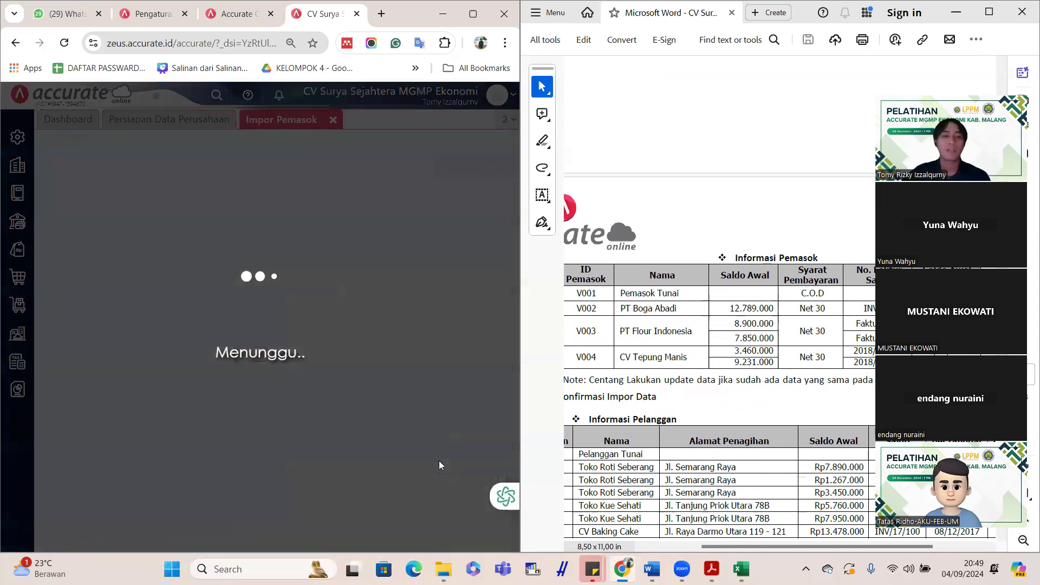
{"action": "left_click", "coordinate": [197, 426]}
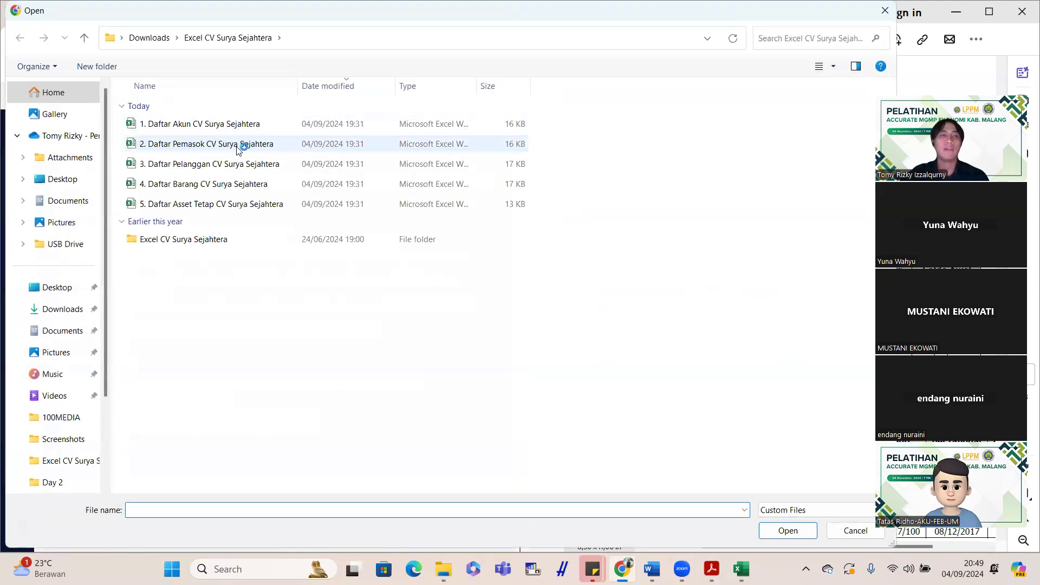
{"action": "left_click", "coordinate": [237, 147]}
{"action": "left_click", "coordinate": [773, 528]}
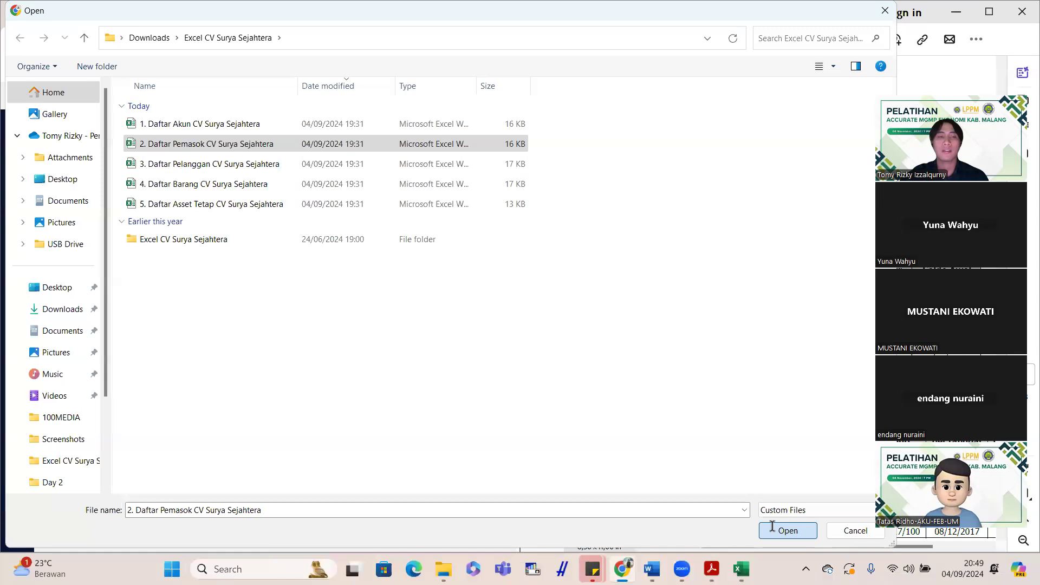
Keep the default supplier column mapping and enable updating existing data with opening balances added.
{"action": "left_click", "coordinate": [279, 420]}
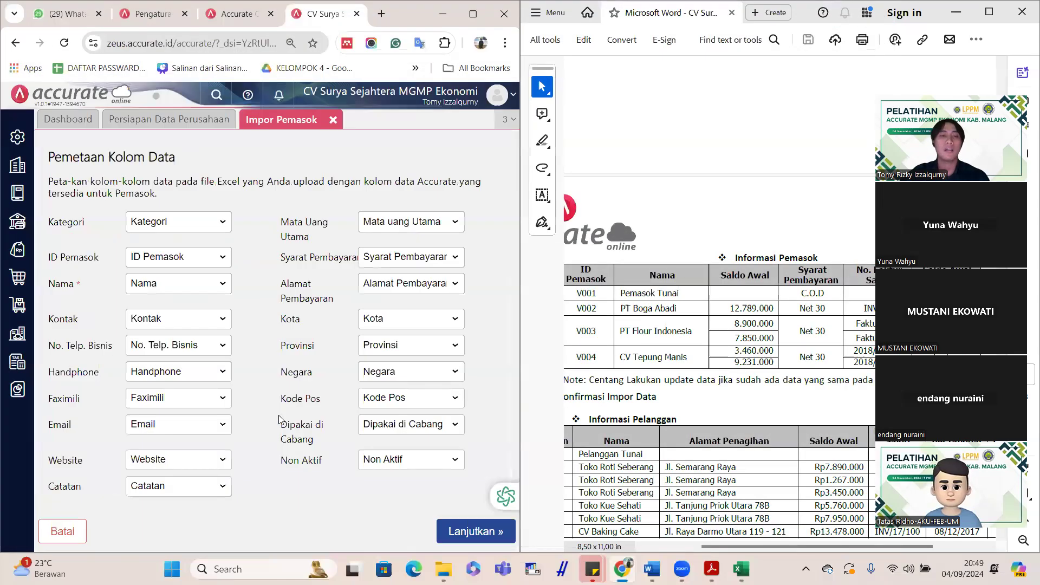
{"action": "left_click", "coordinate": [490, 535]}
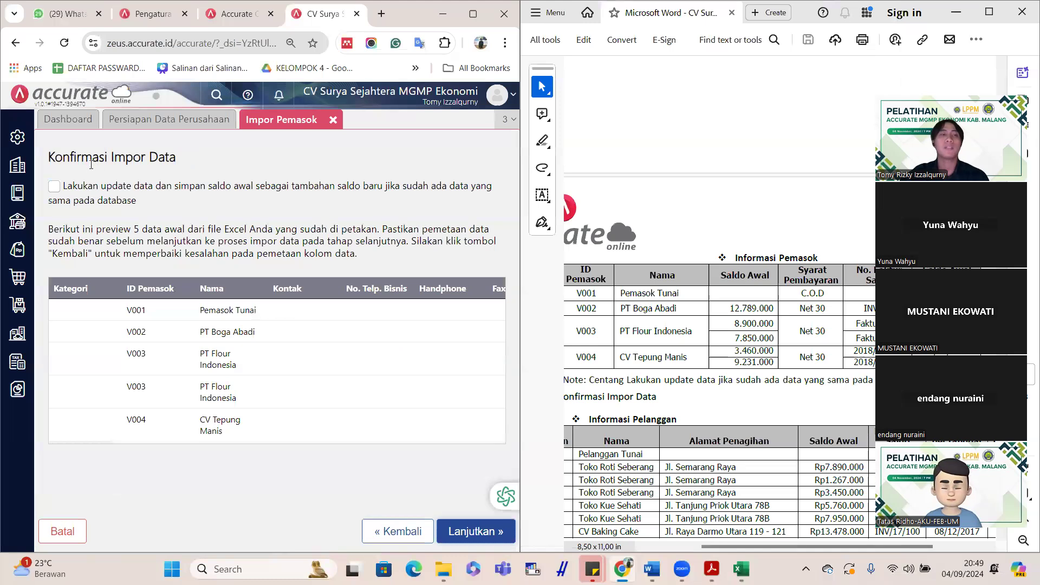
{"action": "left_click", "coordinate": [113, 191]}
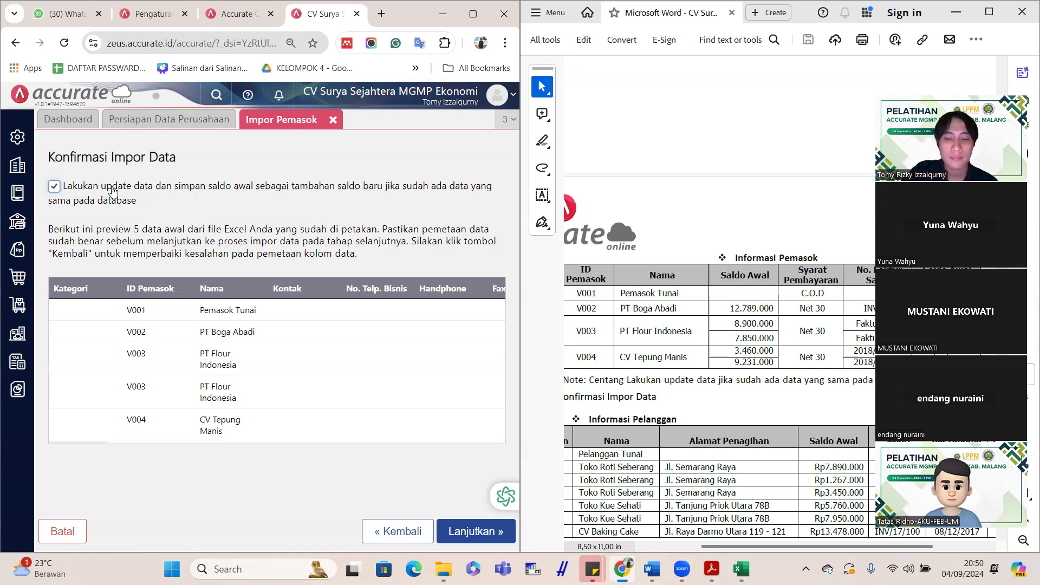
{"action": "key", "text": "super+shift+s"}
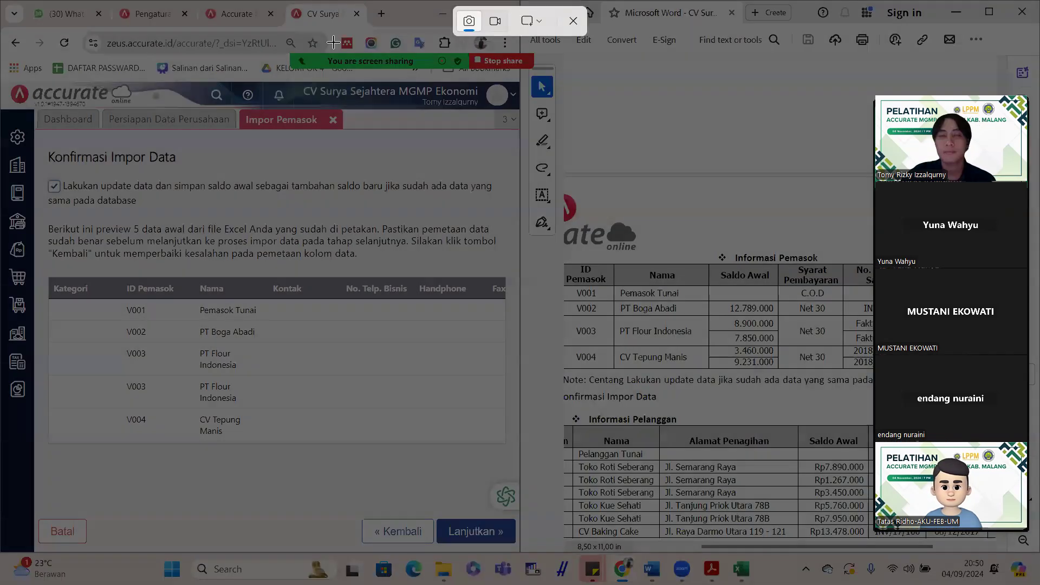
{"action": "left_click", "coordinate": [530, 28]}
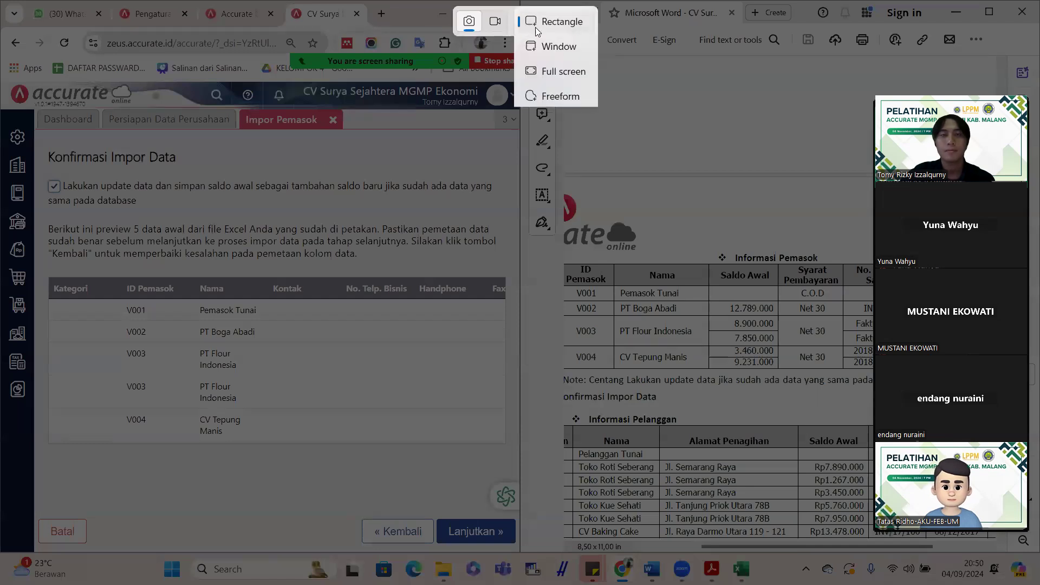
{"action": "left_click", "coordinate": [570, 76]}
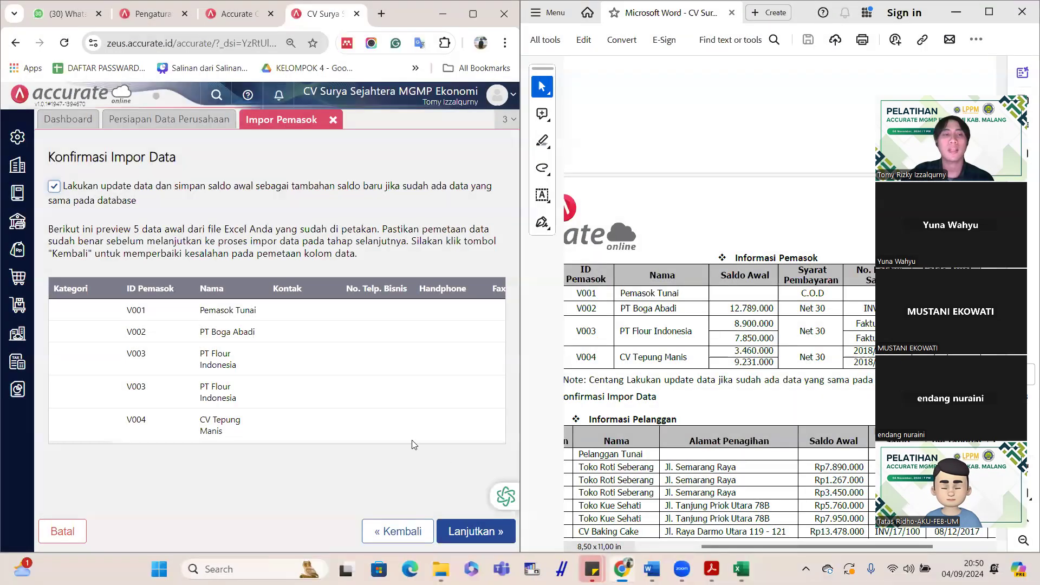
Close the supplier import tab and open the chart of accounts list from the general ledger module.
{"action": "left_click", "coordinate": [333, 120]}
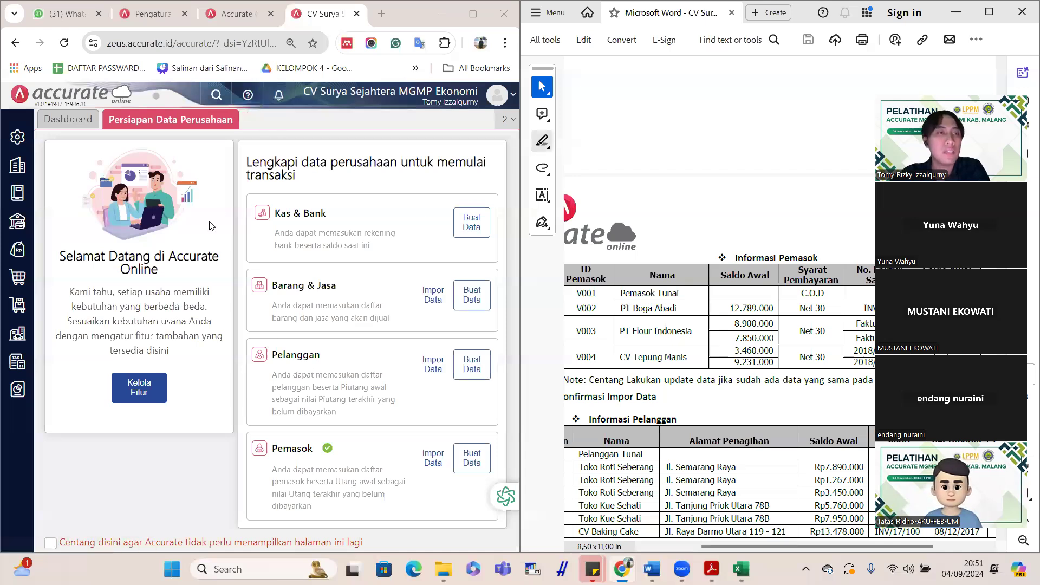
{"action": "left_click", "coordinate": [28, 197]}
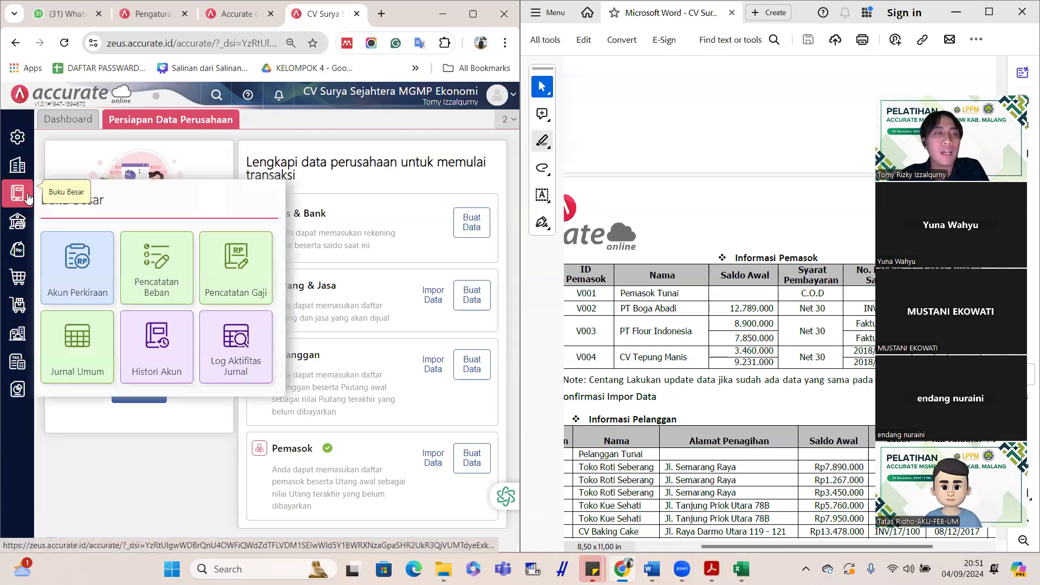
{"action": "left_click", "coordinate": [65, 257]}
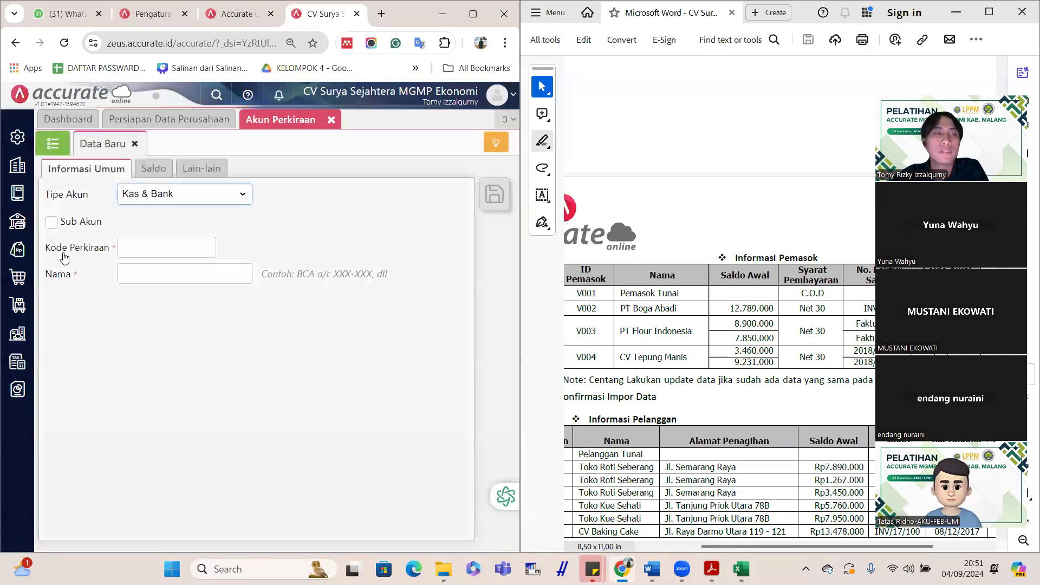
{"action": "left_click", "coordinate": [61, 153]}
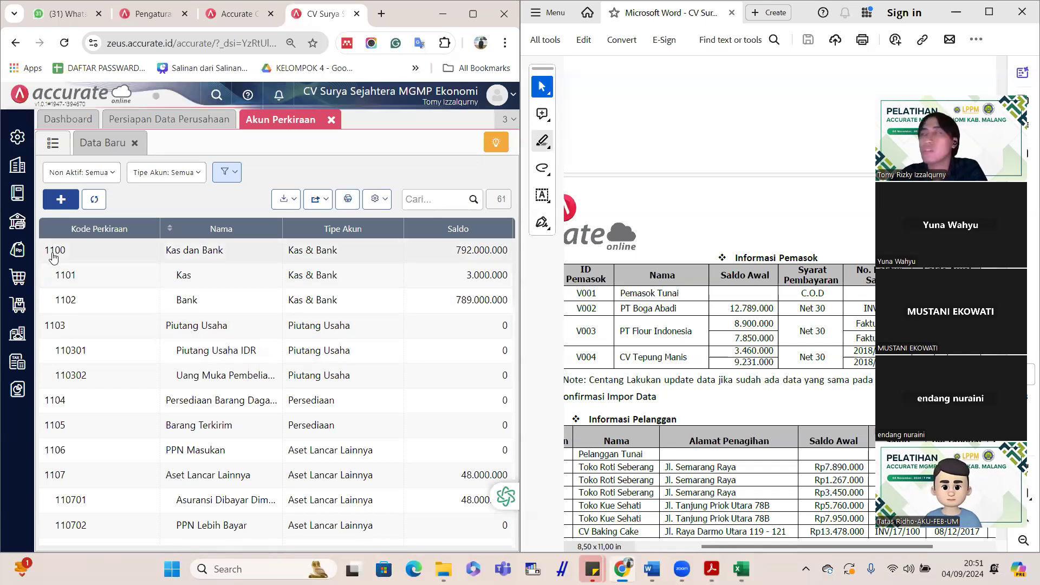
Open the 1102 Bank account record, then close the chart of accounts tab and maximize the browser window.
{"action": "double_click", "coordinate": [78, 293]}
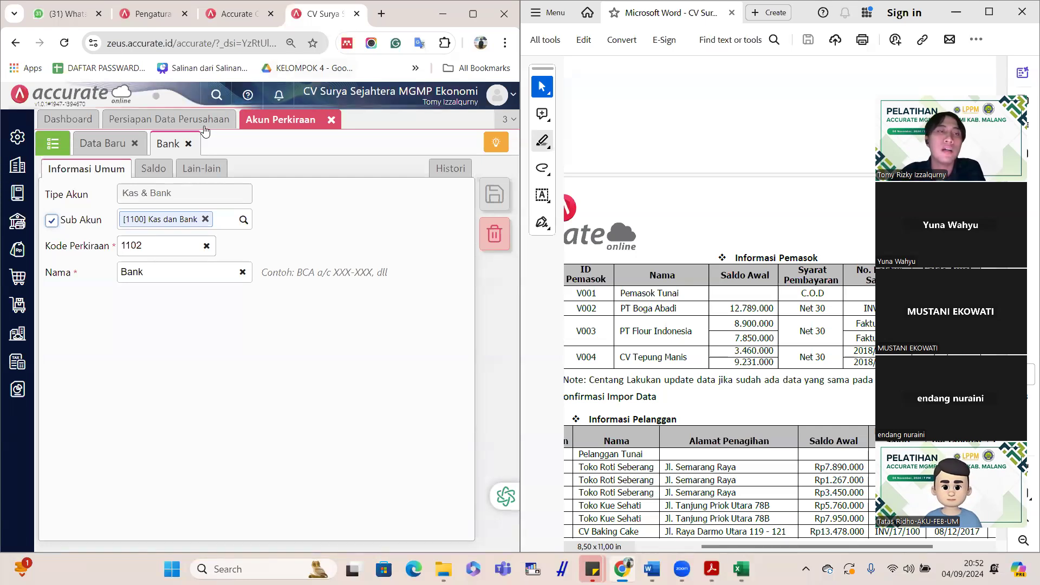
{"action": "left_click", "coordinate": [331, 120]}
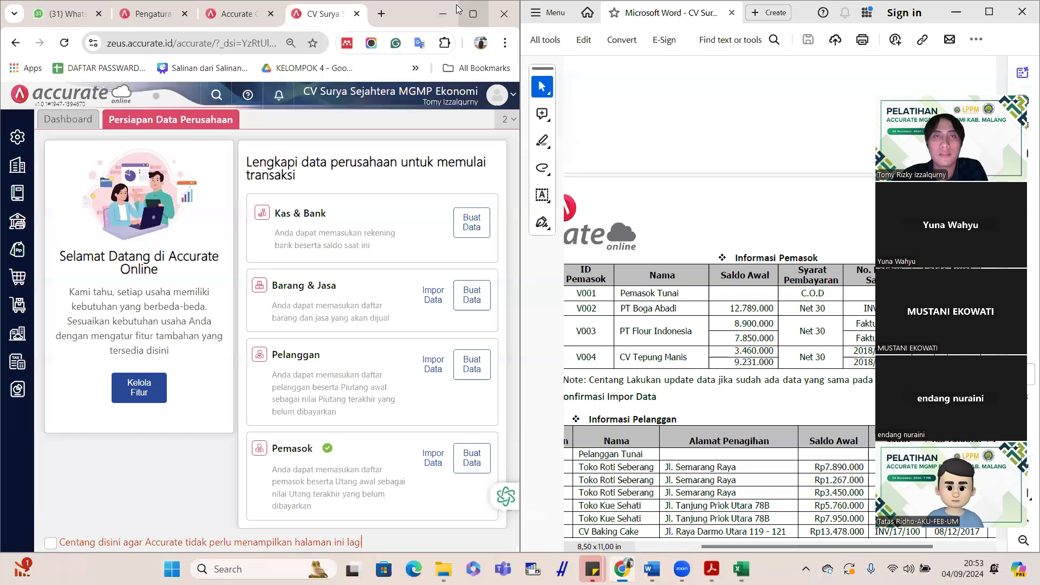
{"action": "mouse_move", "coordinate": [473, 13]}
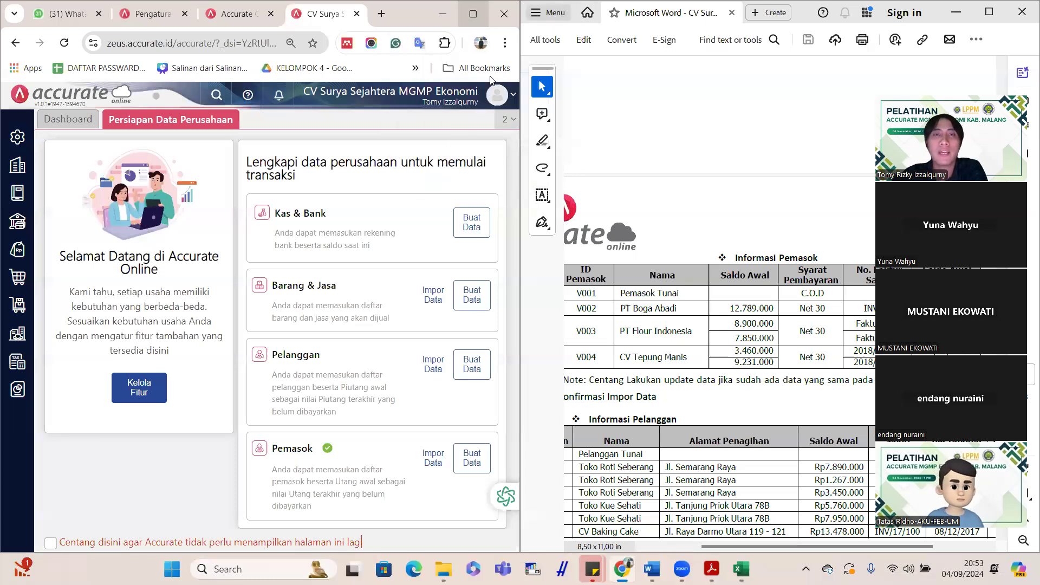
{"action": "left_click", "coordinate": [473, 14]}
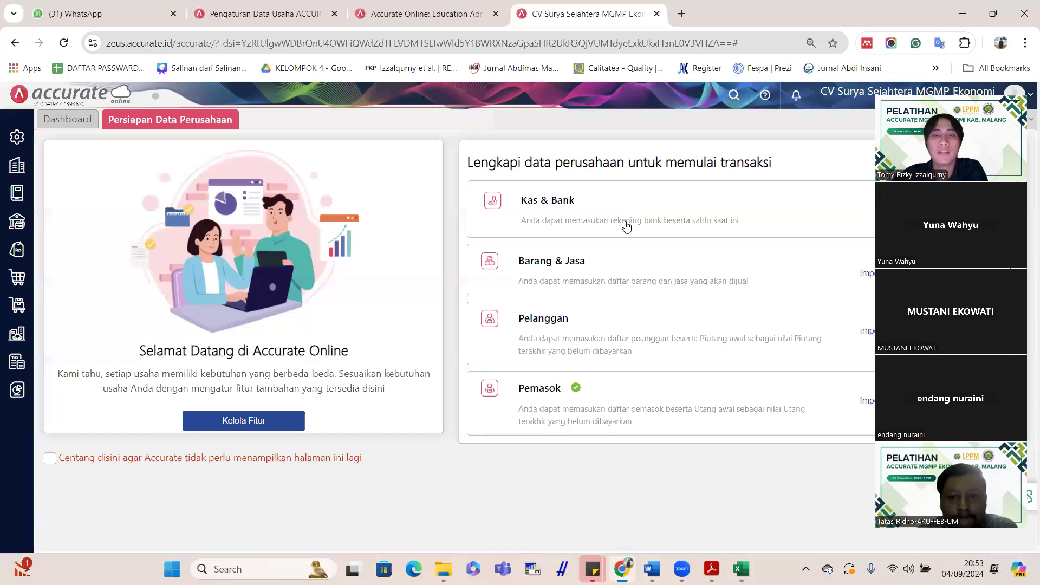